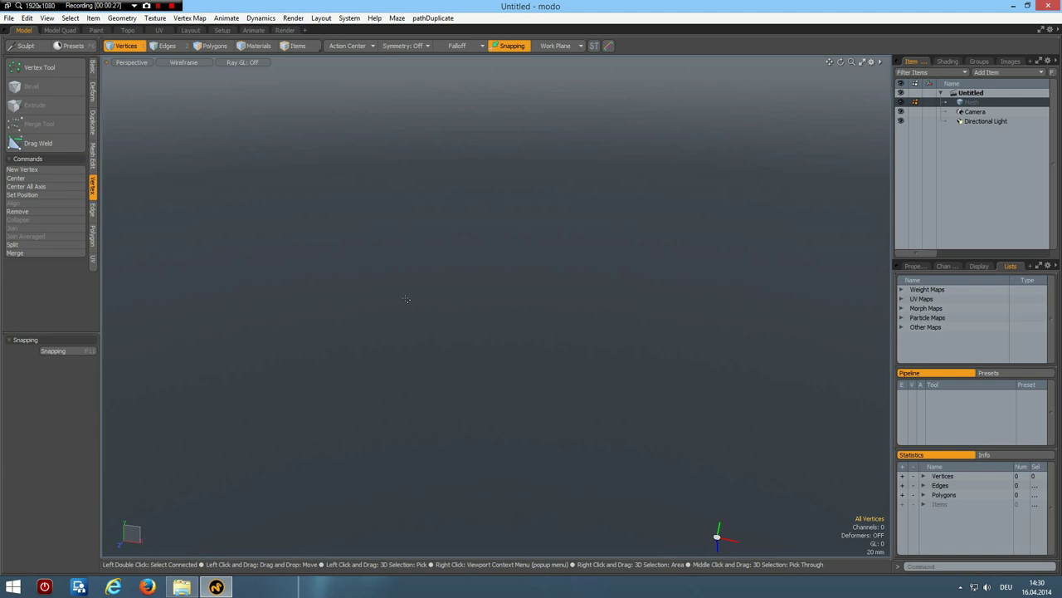
- Create a cube in the empty scene and set the viewport shading to Advanced OpenGL
left_click(92, 68)
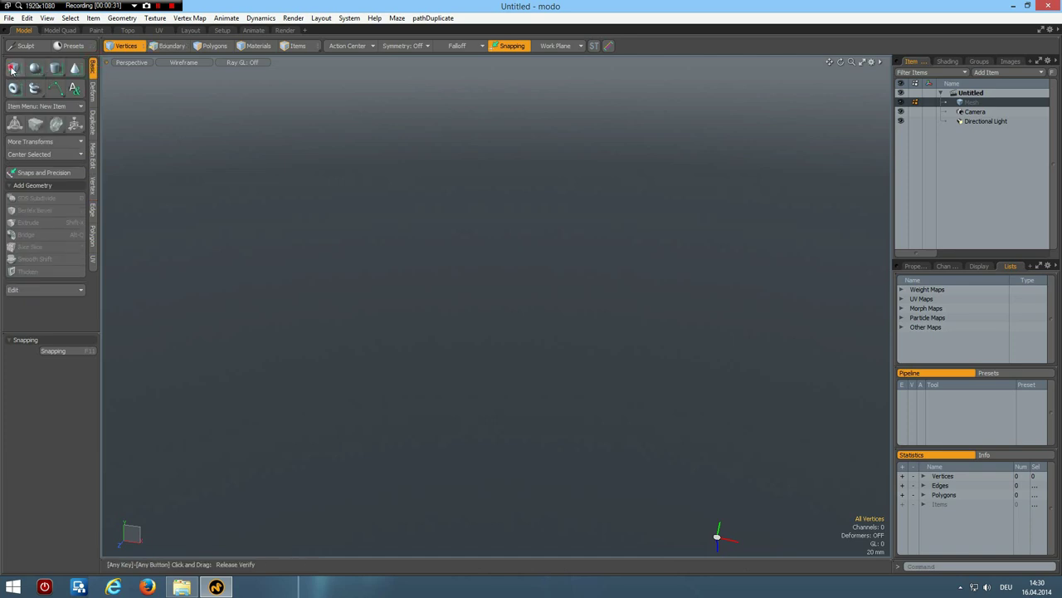
left_click(12, 70)
key("a")
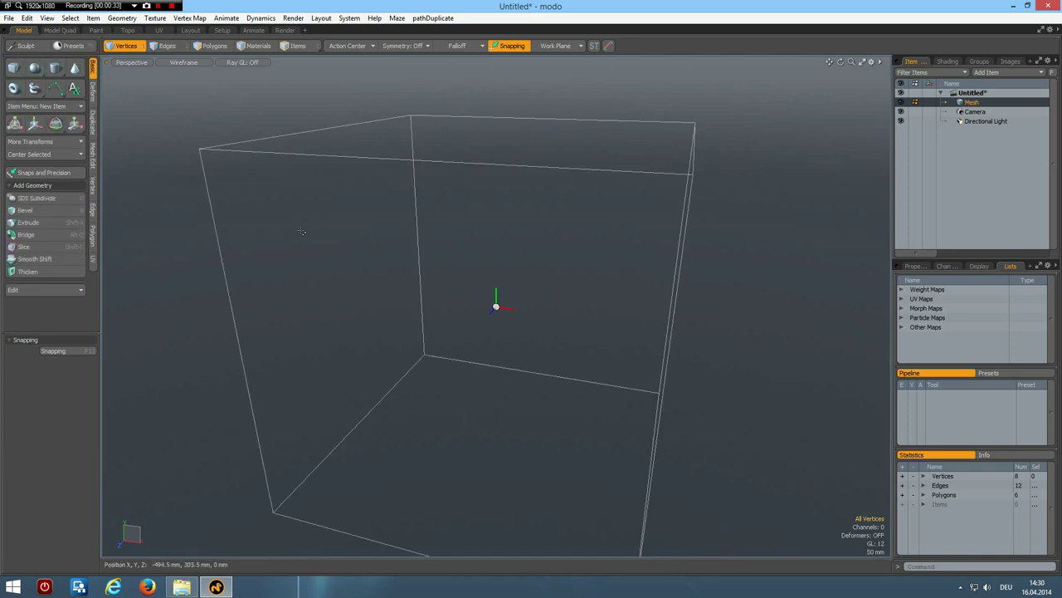
left_click(186, 61)
left_click(196, 109)
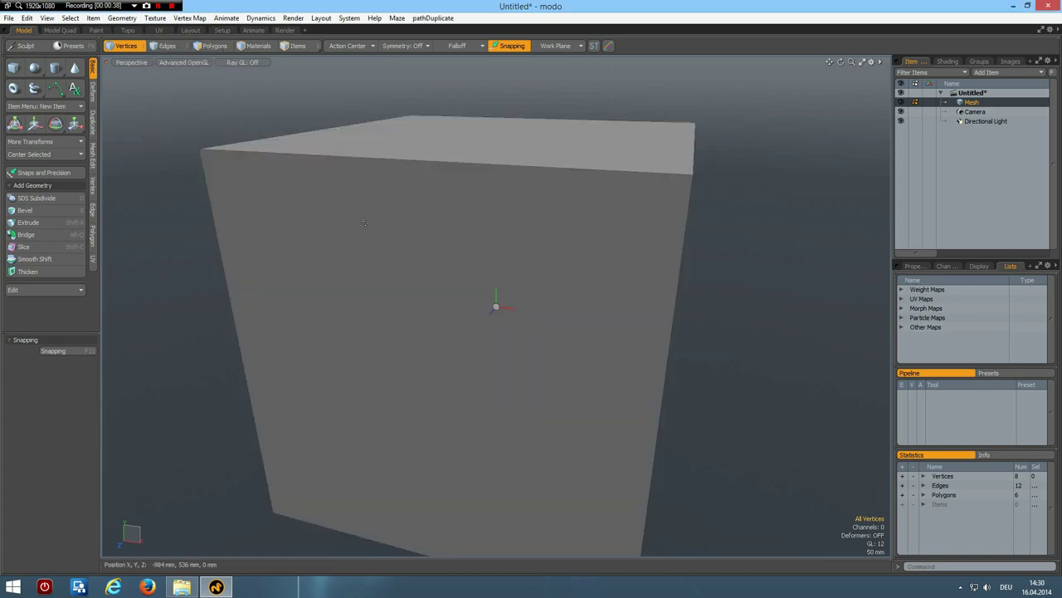
- Delete the cube's bottom polygon to leave the cube open underneath
scroll(421, 234, "down", 3)
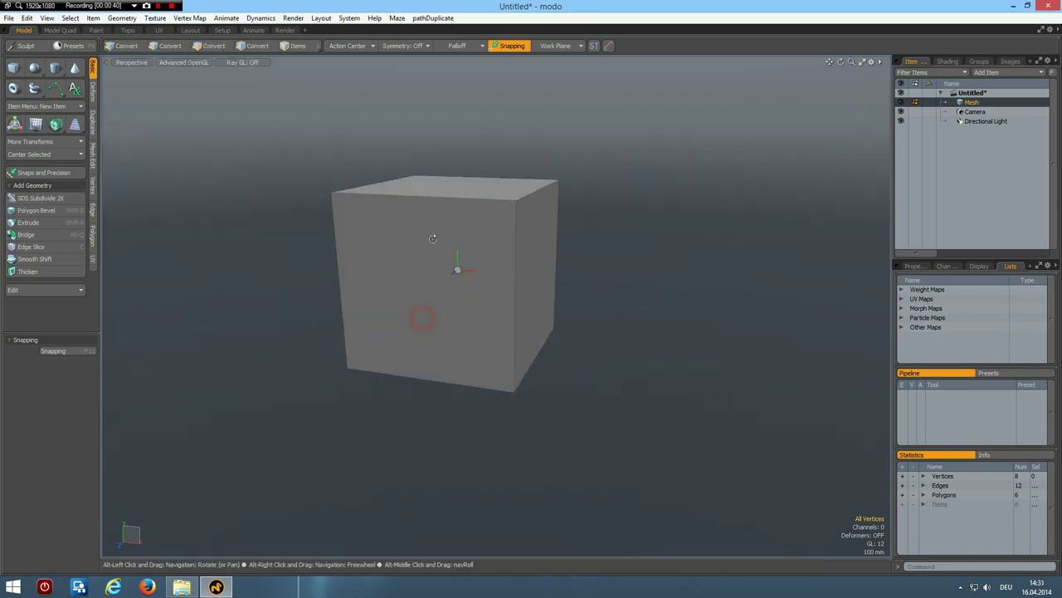
left_click_drag(423, 316, 454, 334, "alt")
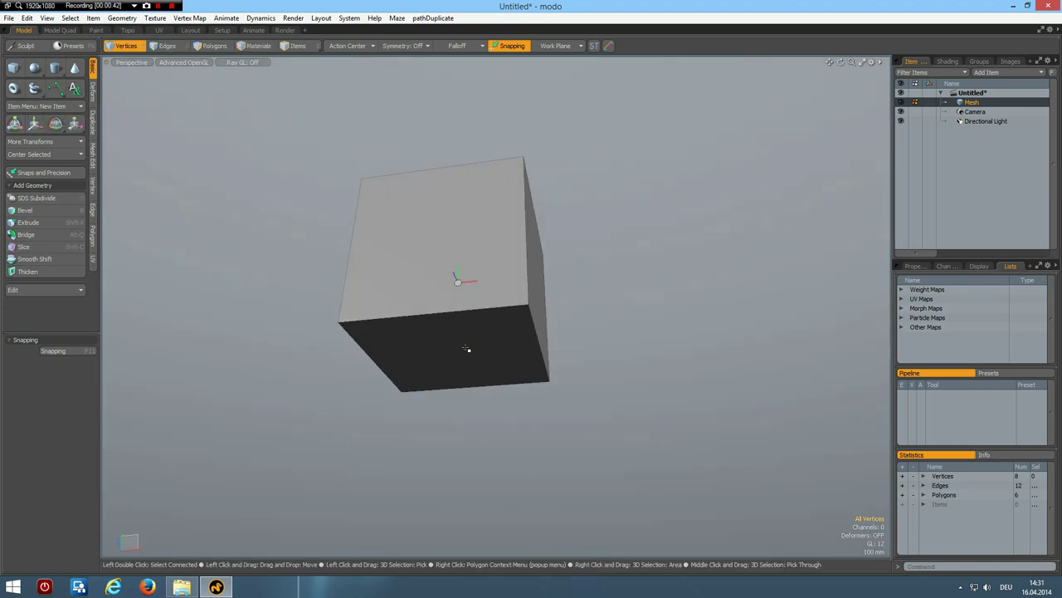
key("3")
left_click(468, 345)
key("Delete")
- Select all edges of the open cube and start an Edge Bevel with the Round edge shape
left_click_drag(500, 279, 487, 323, "alt")
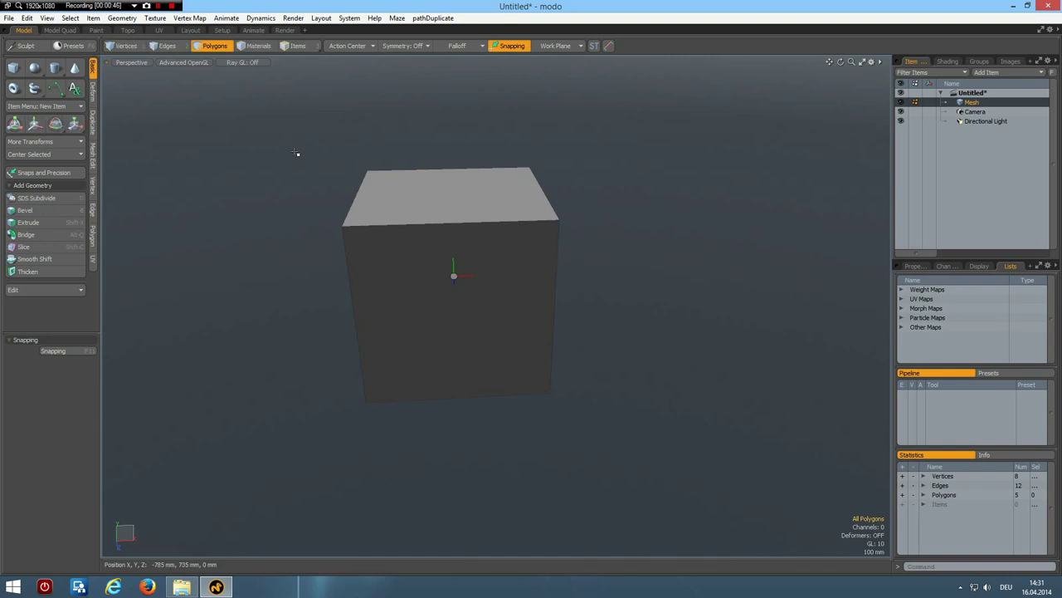
key("2")
right_click_drag(645, 390, 702, 458)
key("b")
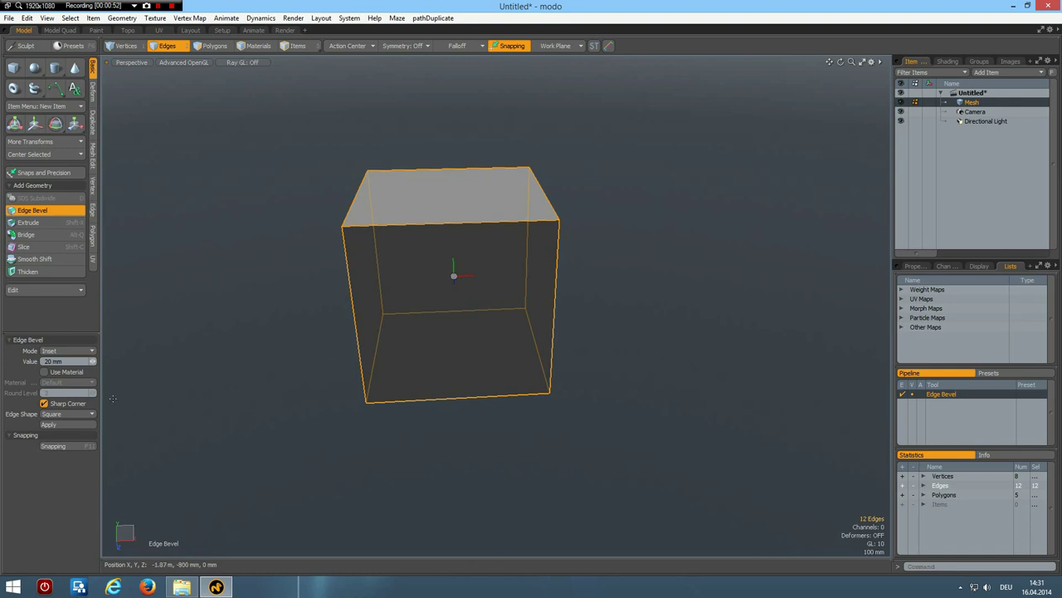
scroll(113, 398, "up", 2)
scroll(113, 398, "down", 2)
left_click_drag(212, 345, 168, 361, "alt")
left_click(94, 415)
left_click(94, 407)
left_click(93, 406)
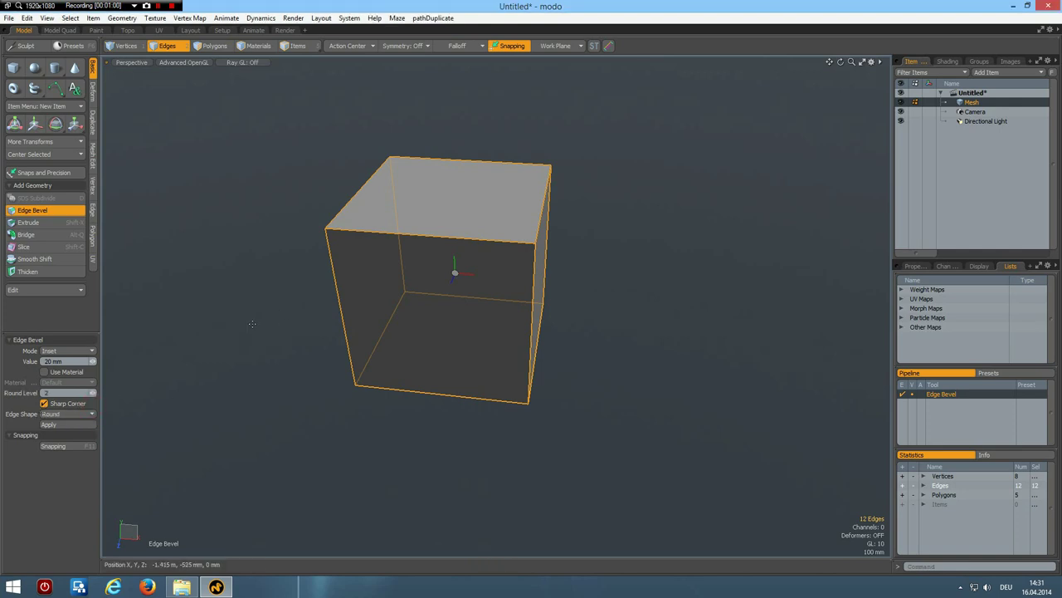
- Bevel the selected edges by about 50 mm and try the Square edge shape
left_click_drag(263, 320, 300, 321)
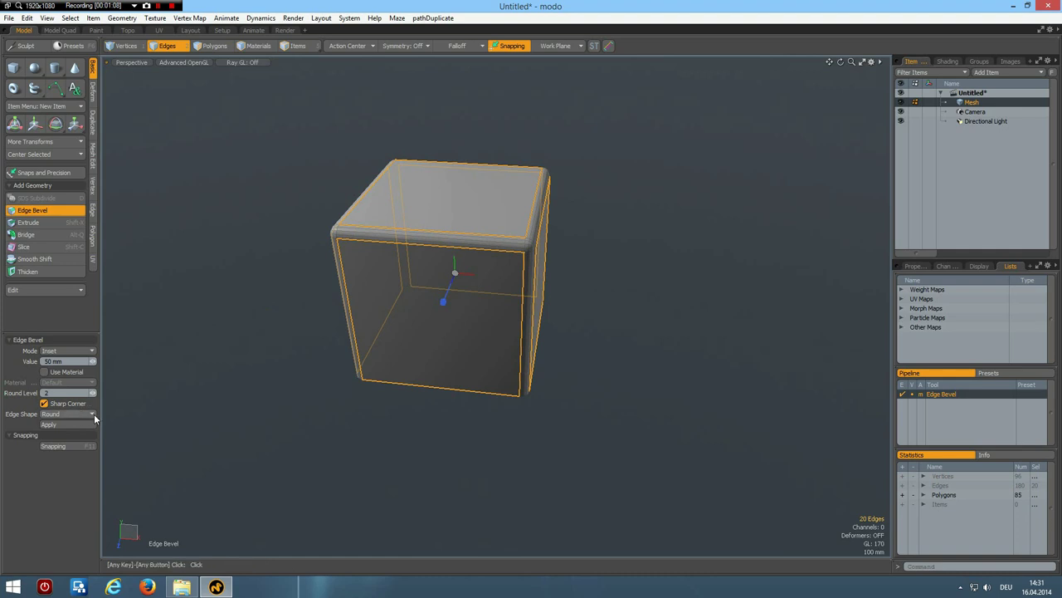
left_click(93, 415)
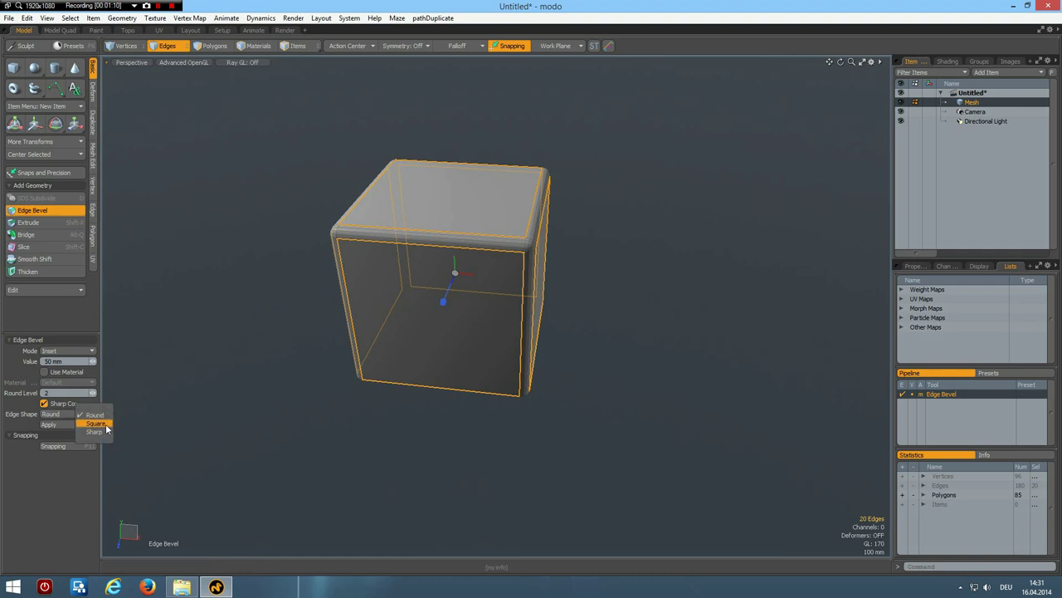
left_click(106, 424)
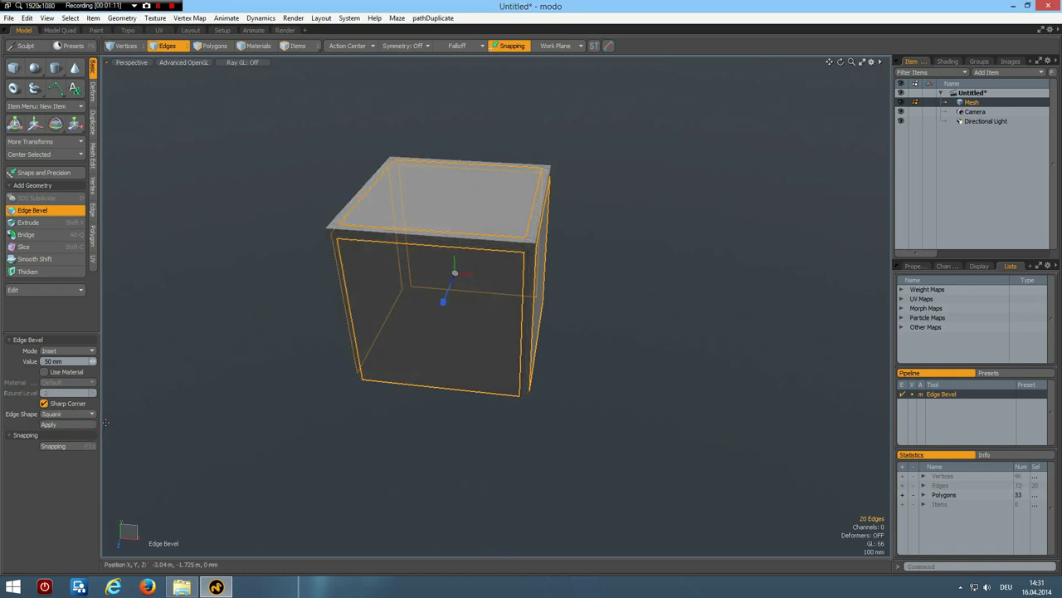
scroll(557, 248, "up", 4)
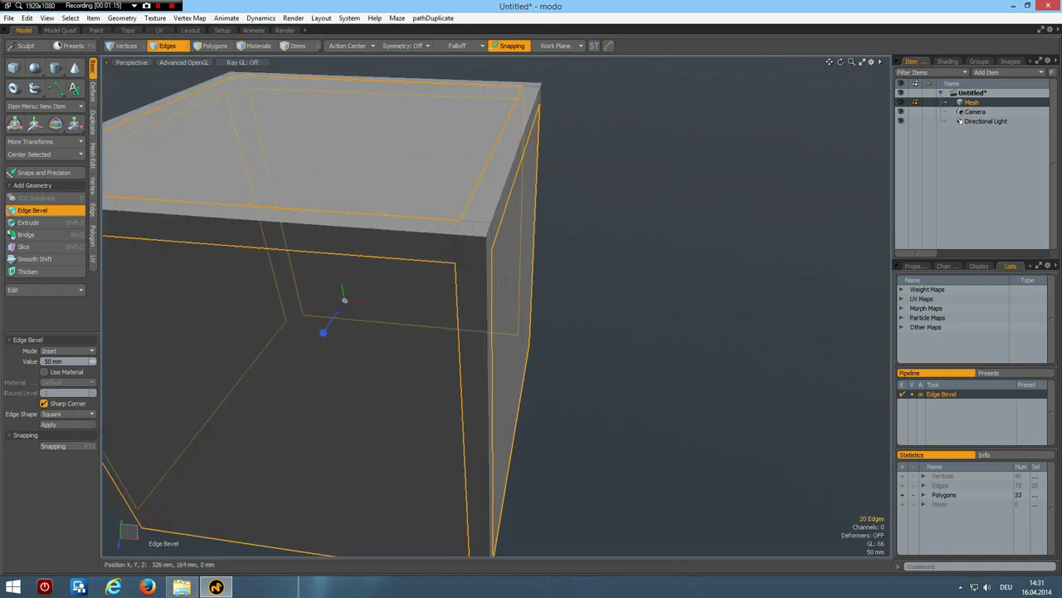
scroll(424, 296, "down", 5)
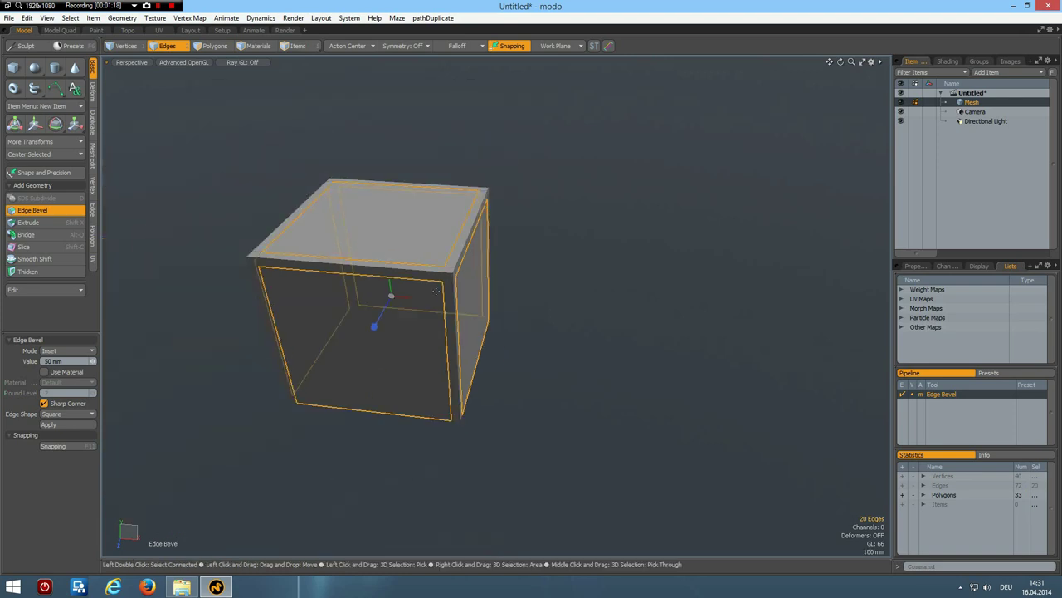
key("a")
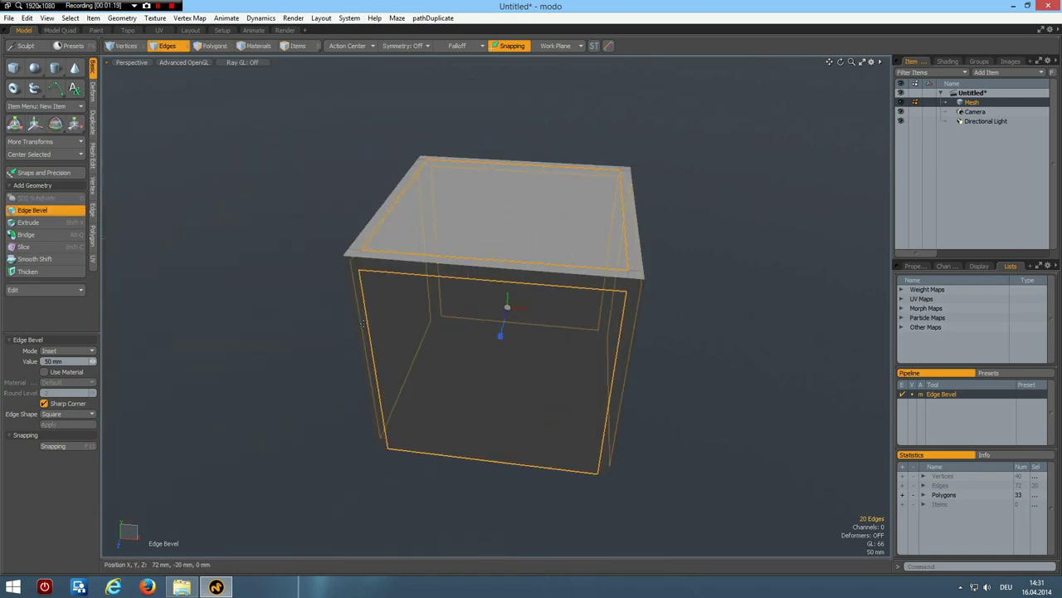
- Try the Sharp edge shape on the bevel, inspect the corners and preview the cube with subdivision
left_click(93, 416)
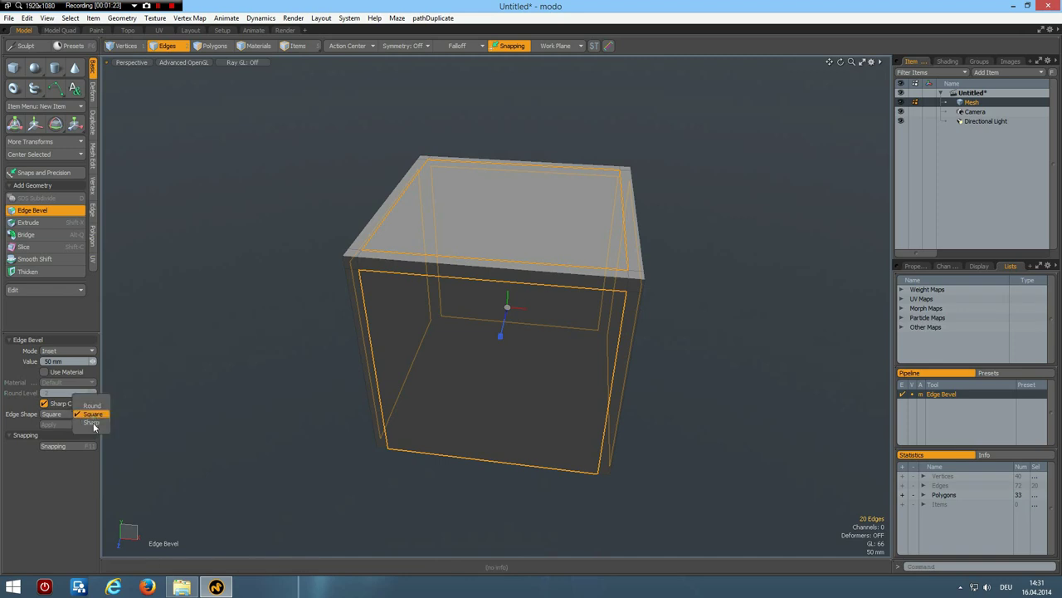
left_click(91, 423)
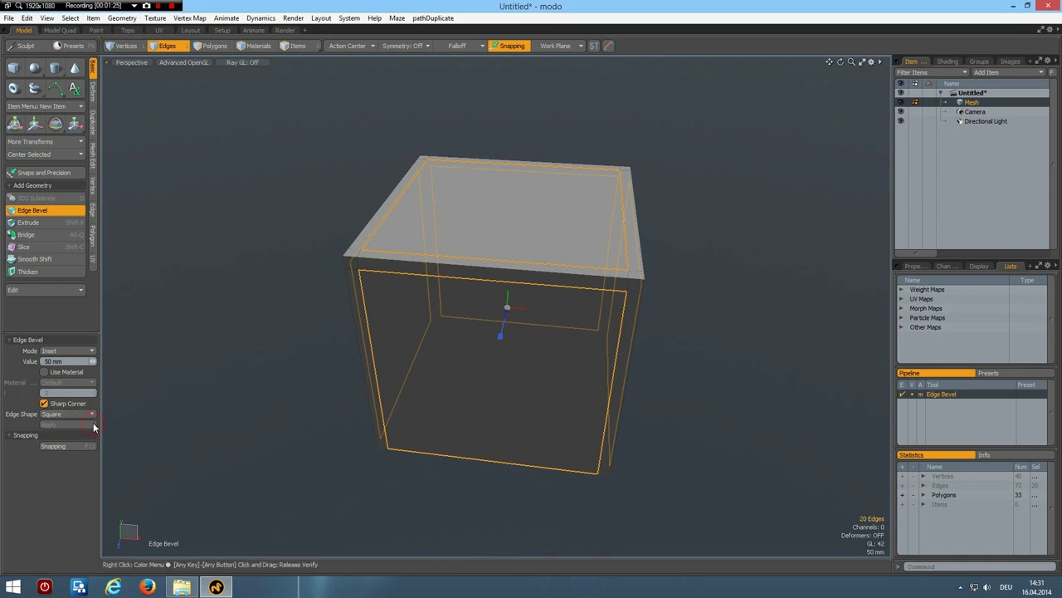
scroll(633, 276, "up", 5)
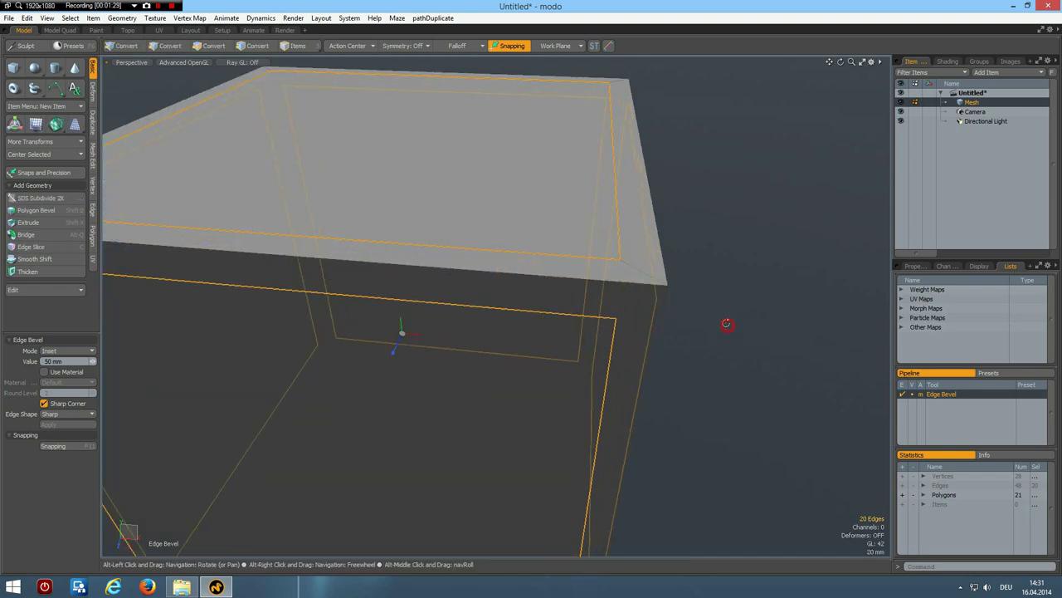
scroll(727, 324, "down", 5)
scroll(711, 321, "up", 2)
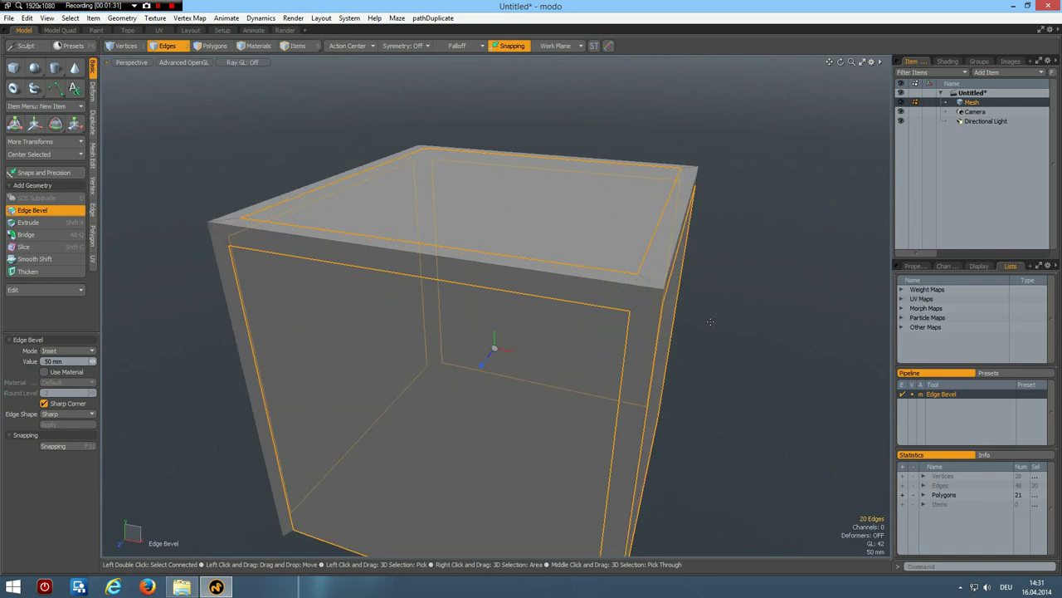
key("Tab")
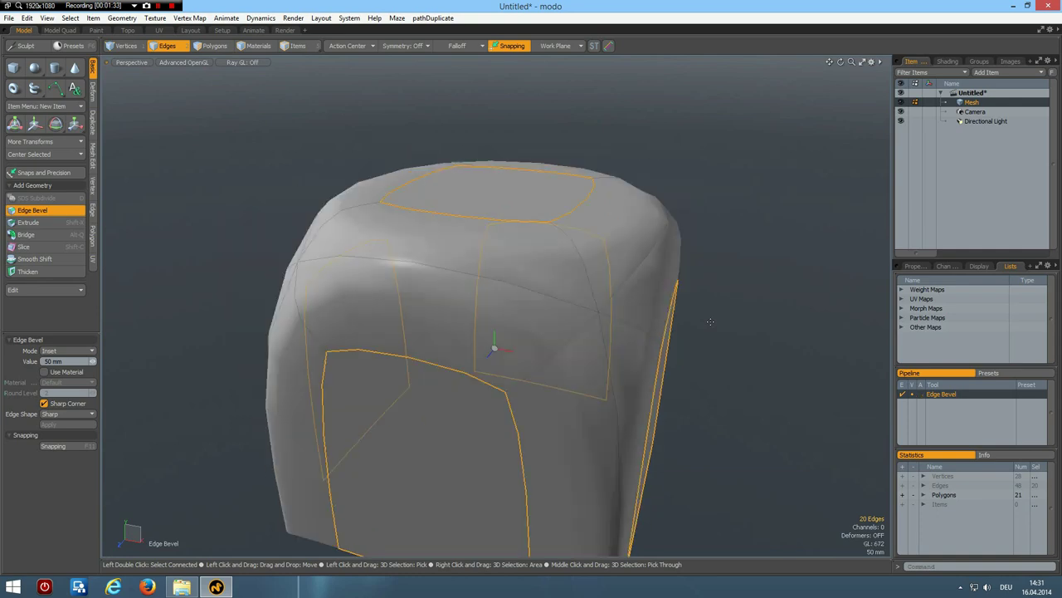
key("Tab")
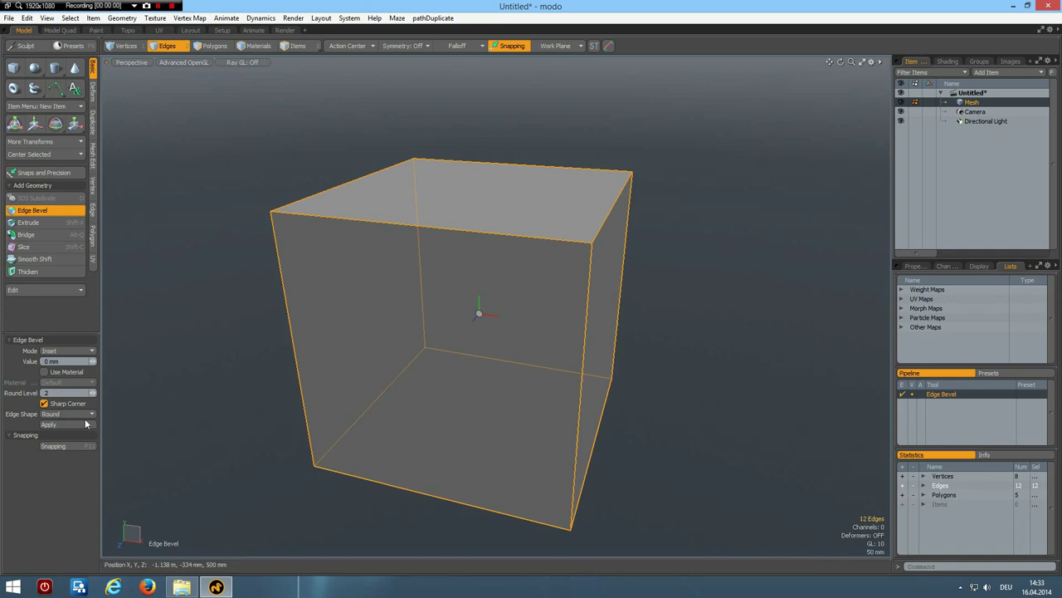
- Bevel all cube edges with the Square edge shape and a value of 20 mm
left_click(68, 415)
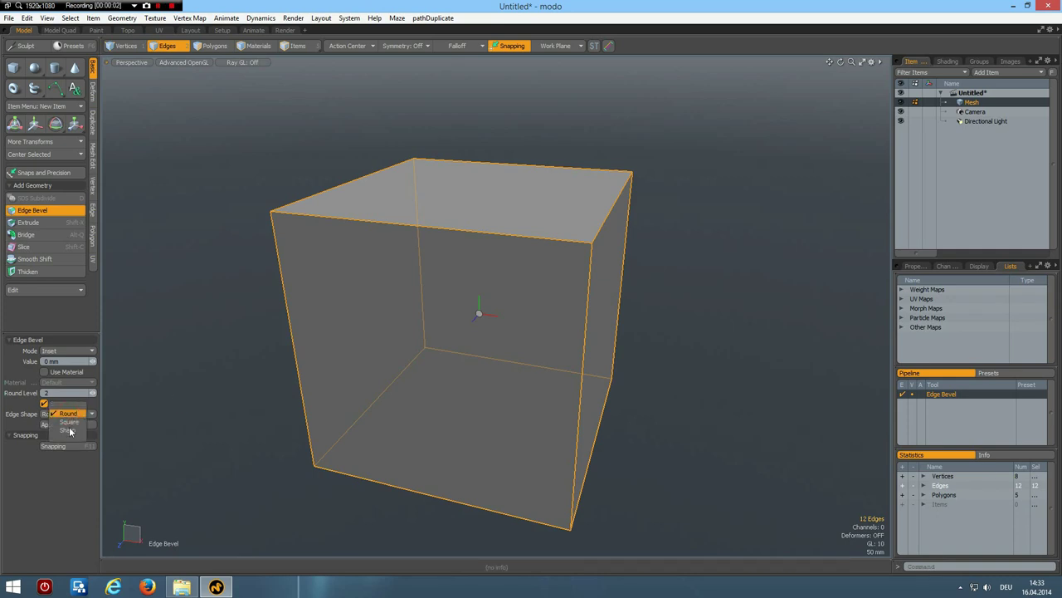
left_click(70, 423)
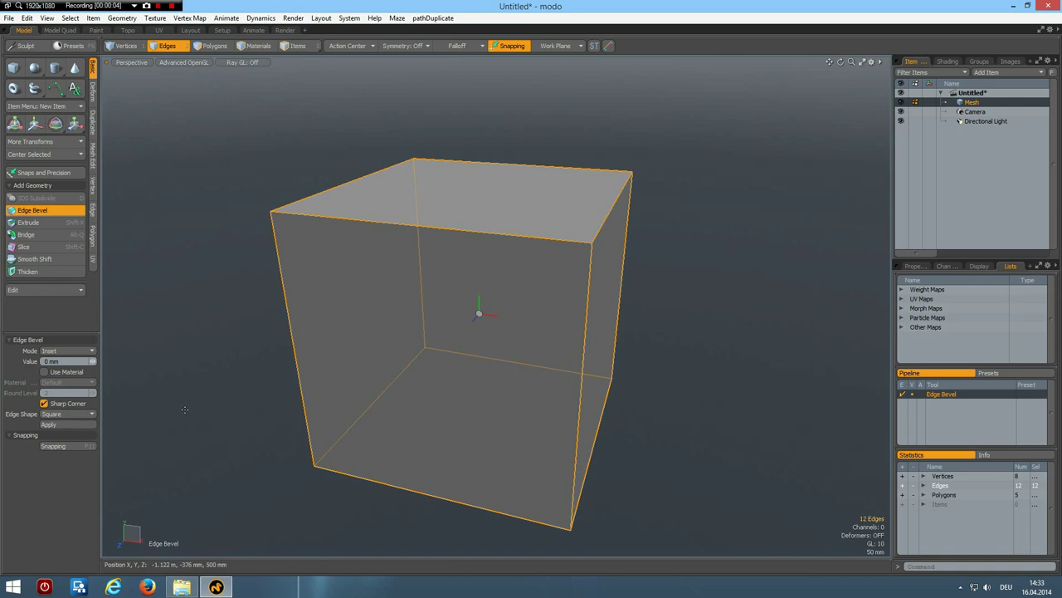
left_click_drag(185, 409, 176, 412)
left_click(73, 362)
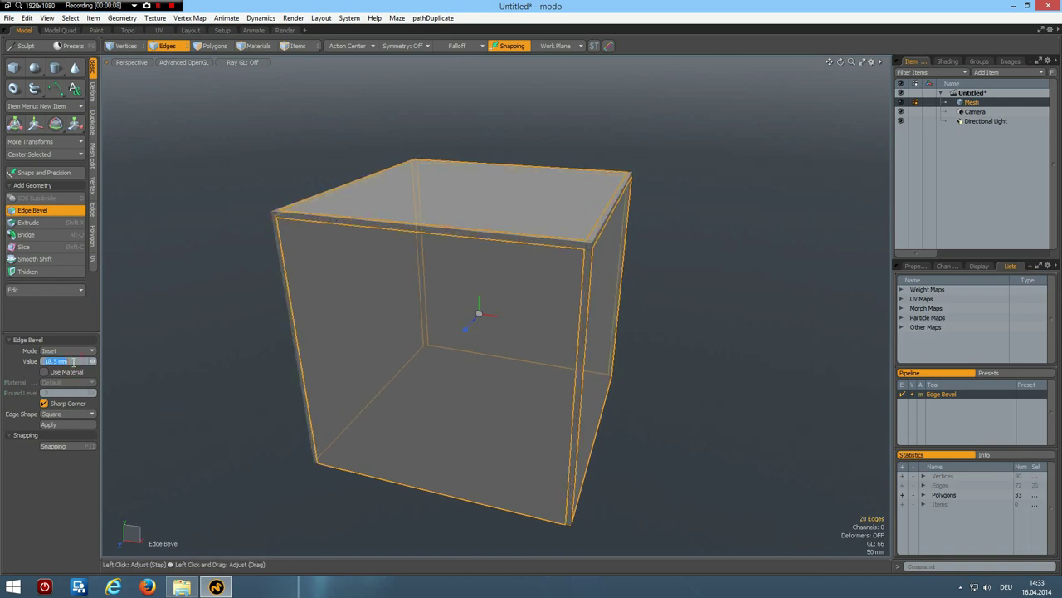
type("20")
key("Return")
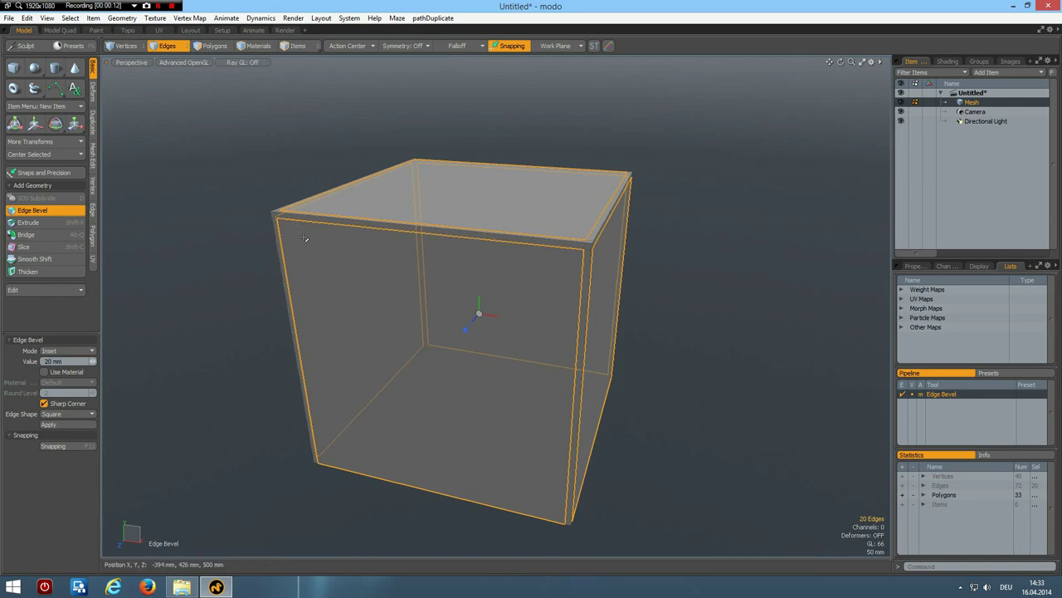
key("space")
left_click(185, 241)
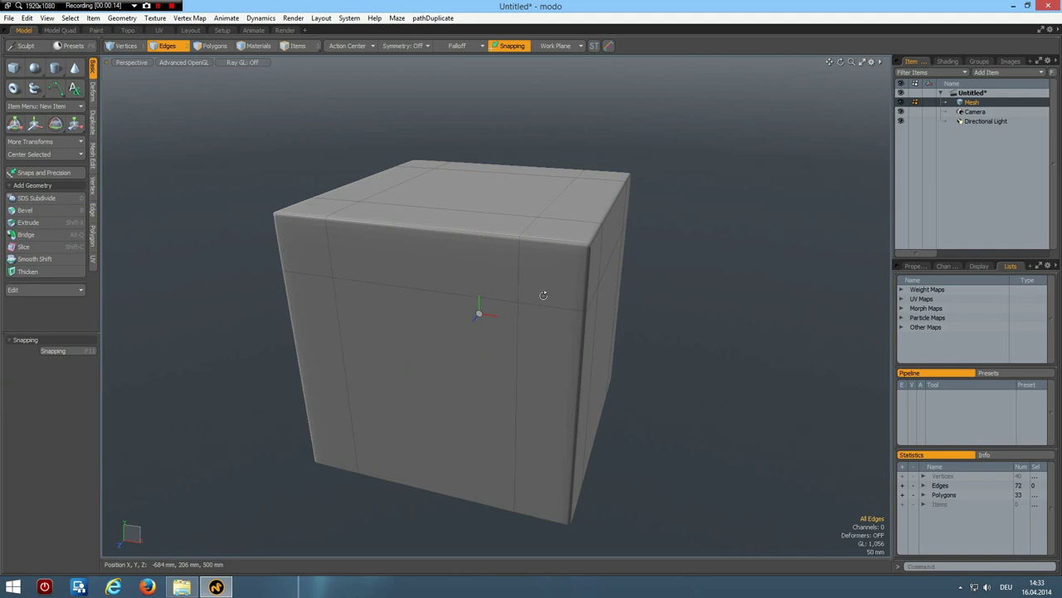
- Add one horizontal edge loop around the middle of the cube with Loop Slice, setting the count to 1
left_click_drag(438, 251, 534, 290, "alt")
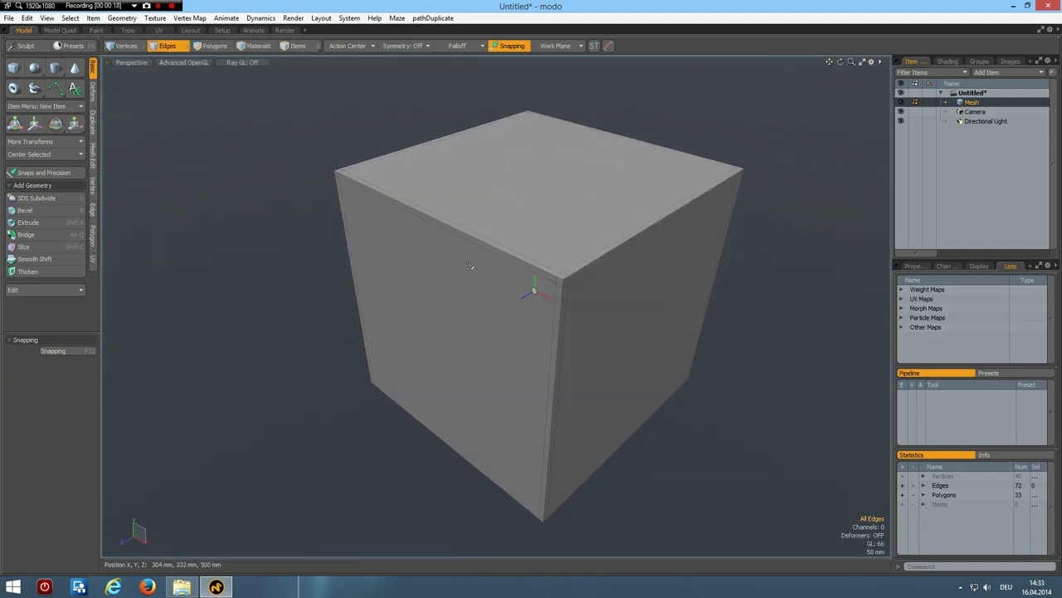
left_click(547, 388)
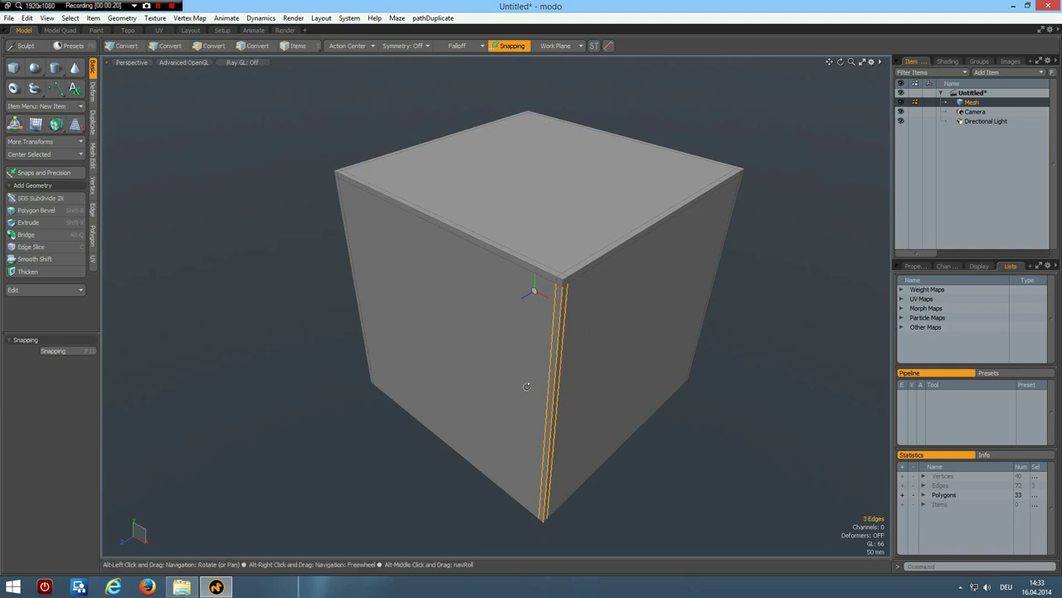
key("alt+c")
left_click(526, 387)
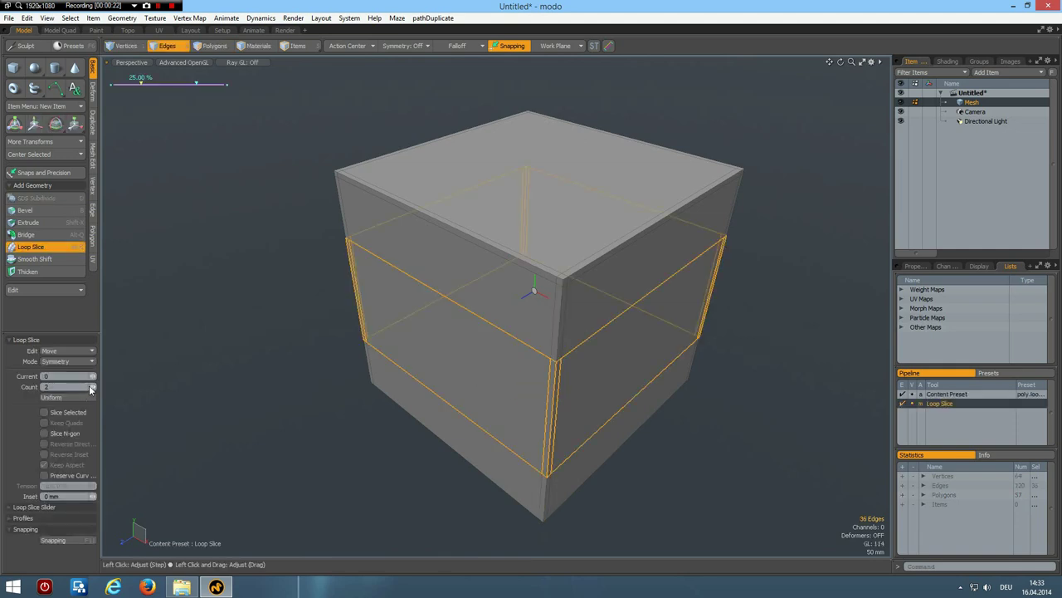
left_click(90, 387)
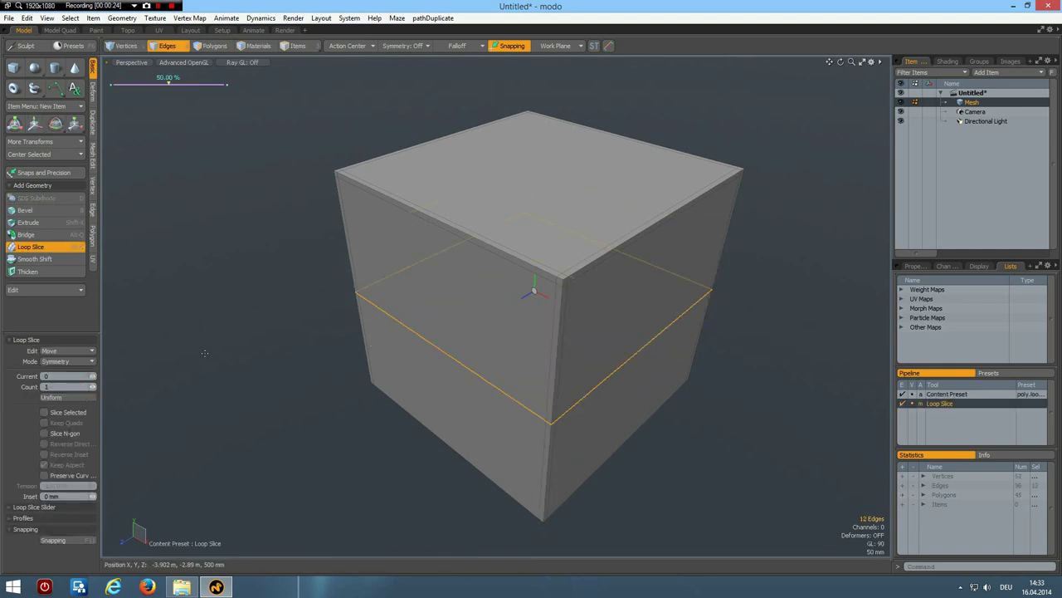
key("space")
- Loop-slice the cube vertically through the middle in both directions with one centred loop each at 50%
left_click(474, 359)
left_click(645, 344, "shift")
key("alt+c")
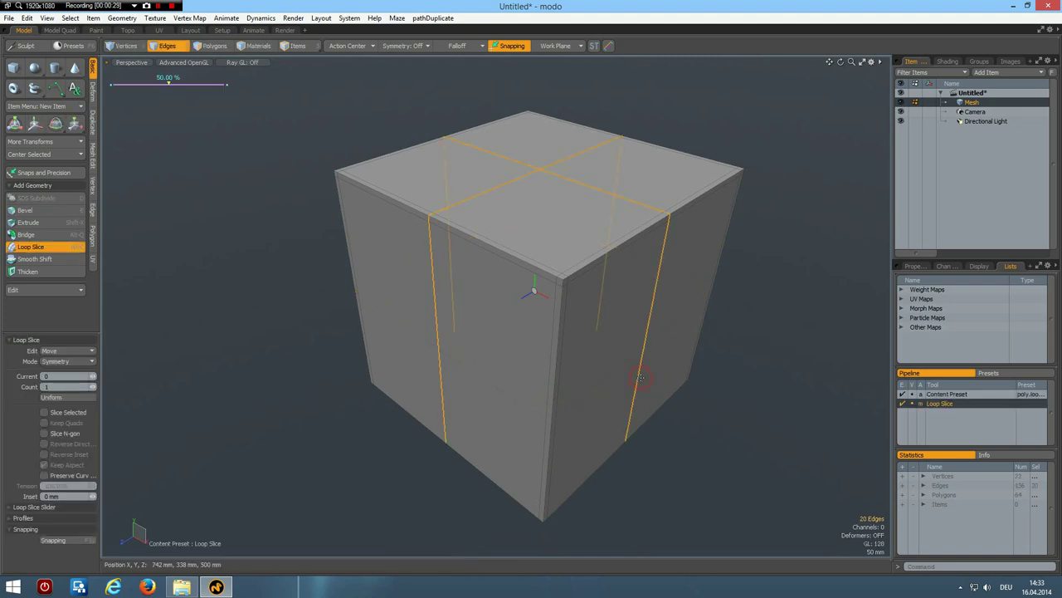
key("space")
left_click(277, 308)
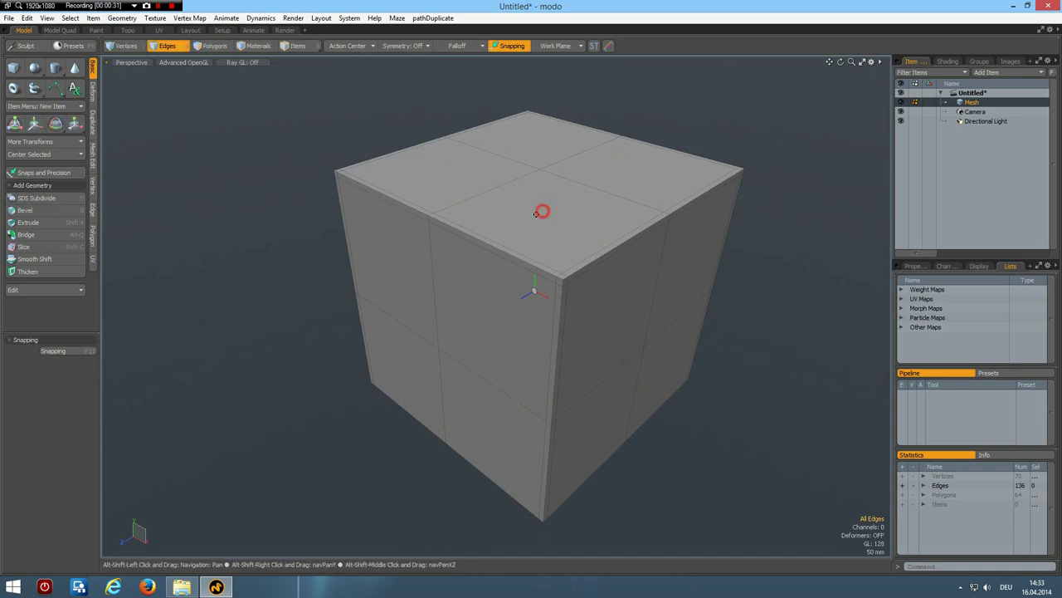
- Bevel the centre vertex of the cube's top face with a raised round level, forming a star about 775 mm across
left_click_drag(542, 210, 521, 203, "alt+shift")
scroll(521, 204, "up", 3)
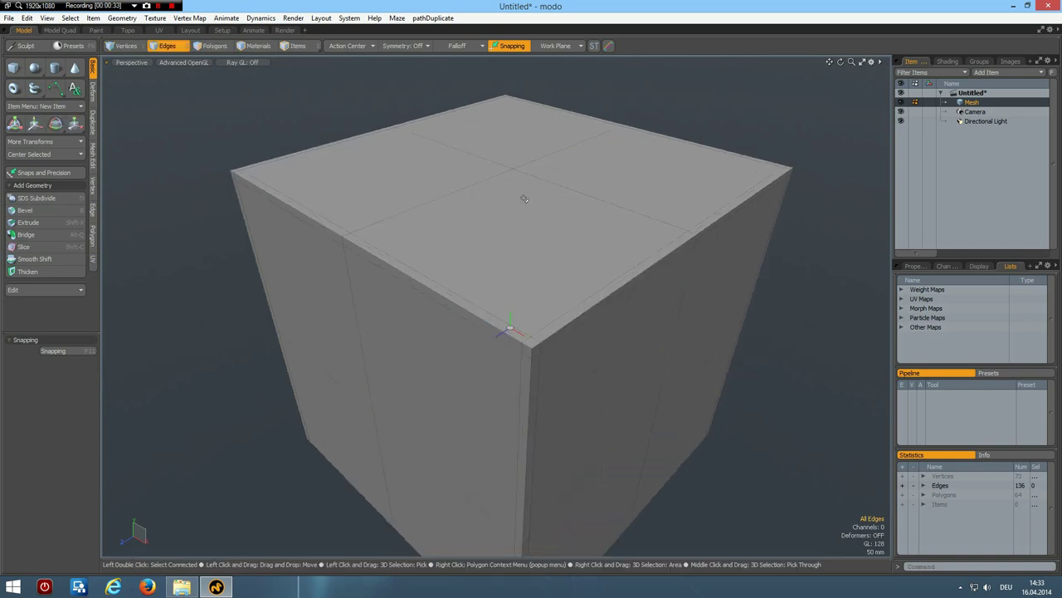
key("1")
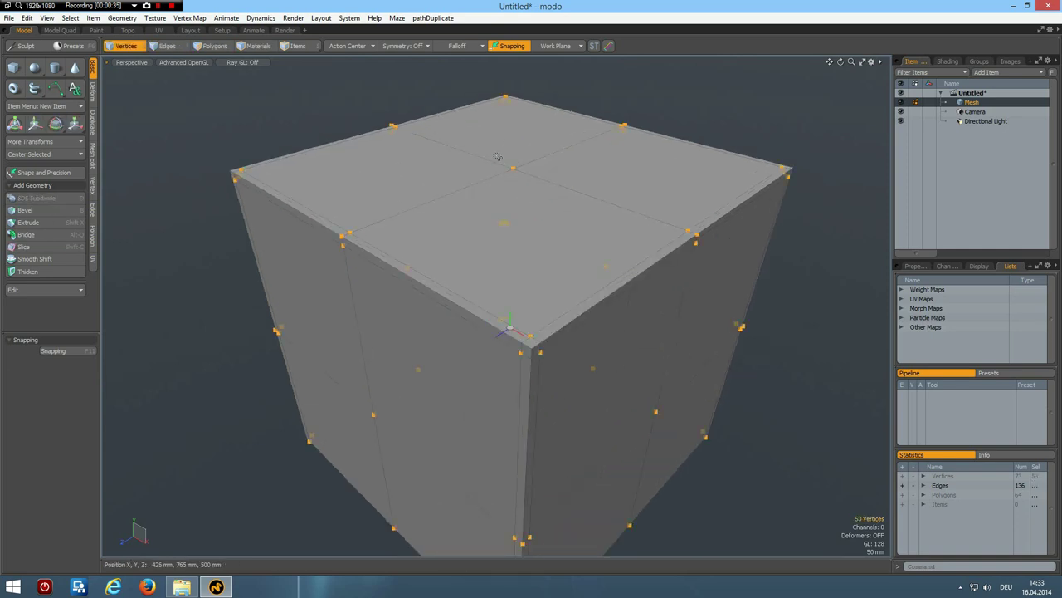
left_click_drag(501, 157, 542, 191)
key("b")
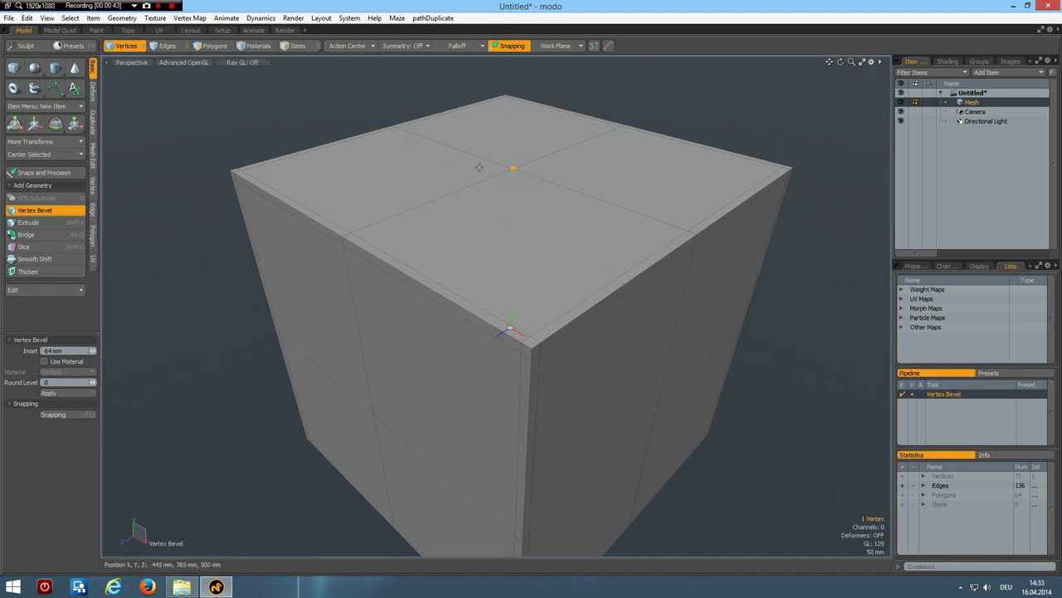
left_click(92, 383)
mouse_move(458, 225)
left_mouse_down()
mouse_move(484, 175)
mouse_move(421, 205)
mouse_move(455, 224)
left_mouse_up()
key("space")
- Select the four star-shaped polygons on the cube's top face and run the perfectCircle.pl script on them
key("3")
mouse_move(474, 182)
left_mouse_down()
mouse_move(549, 172)
mouse_move(548, 184)
left_mouse_up()
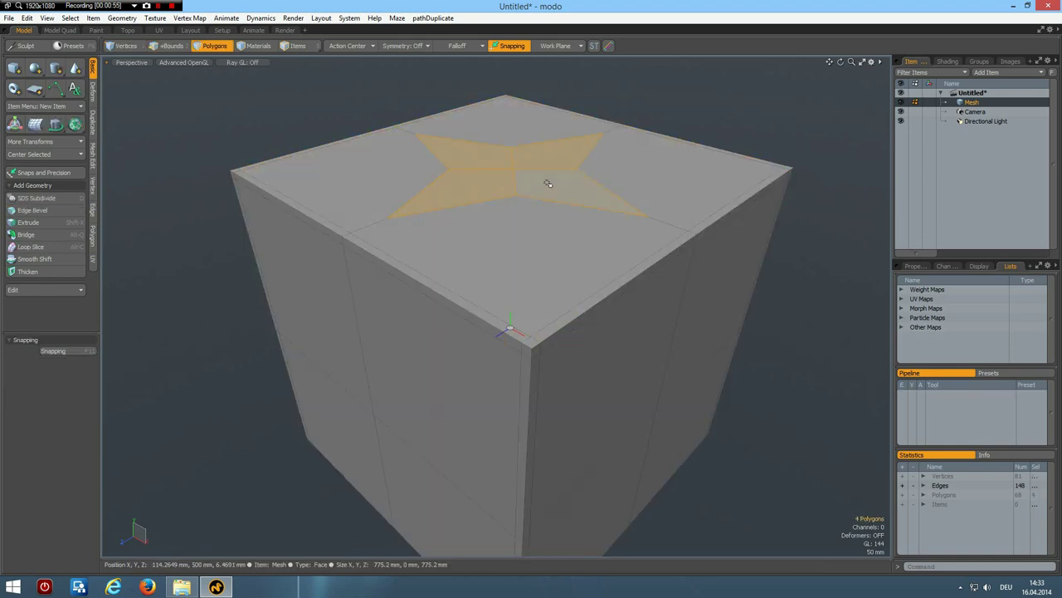
key("ctrl+shift+r")
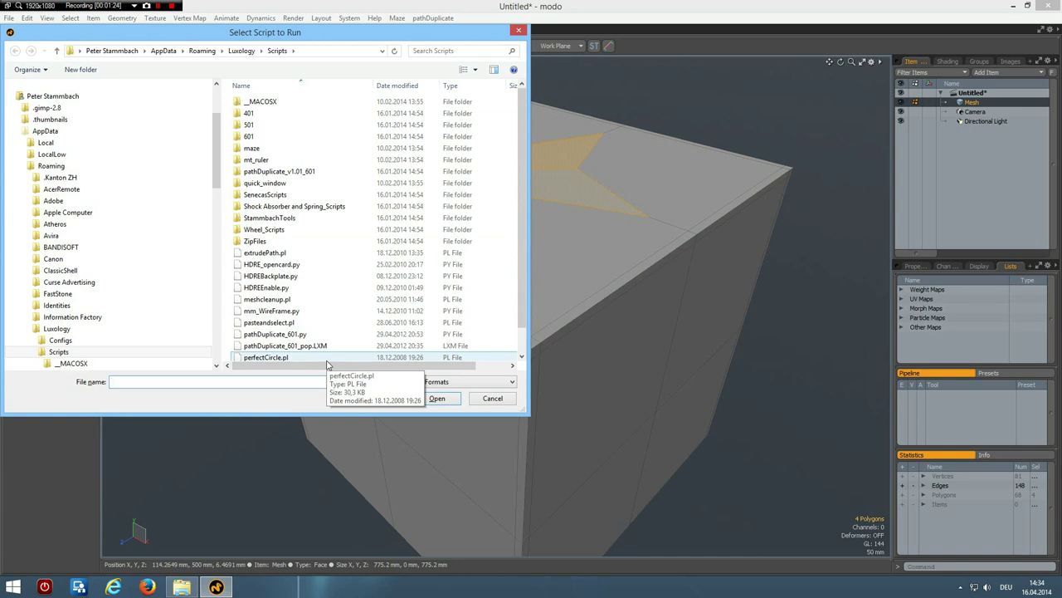
double_click(258, 357)
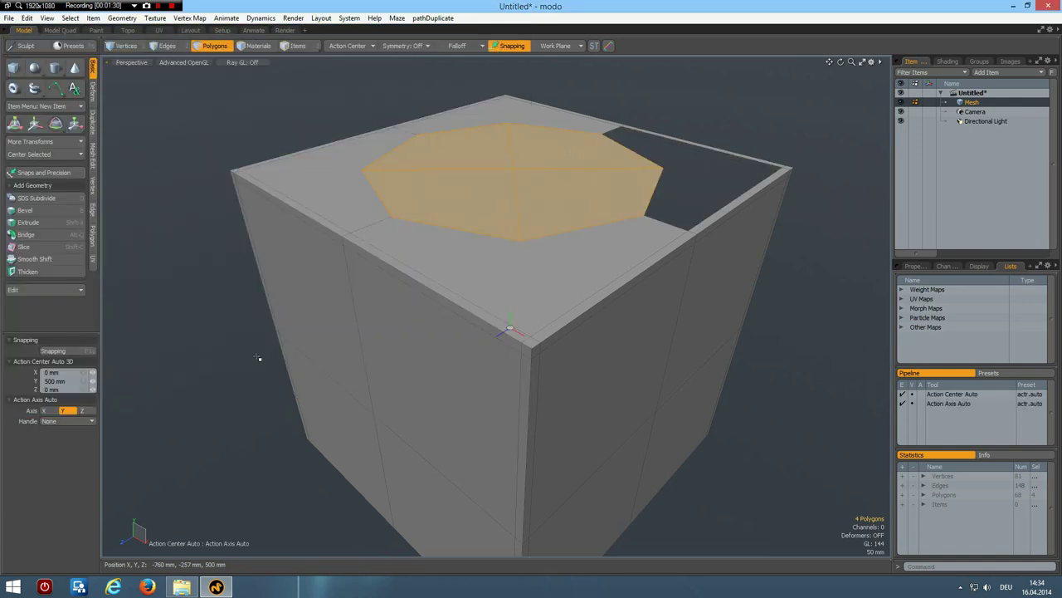
- Clear the polygon selection and run Mesh Cleanup on the whole cube
key("Escape")
key("Escape")
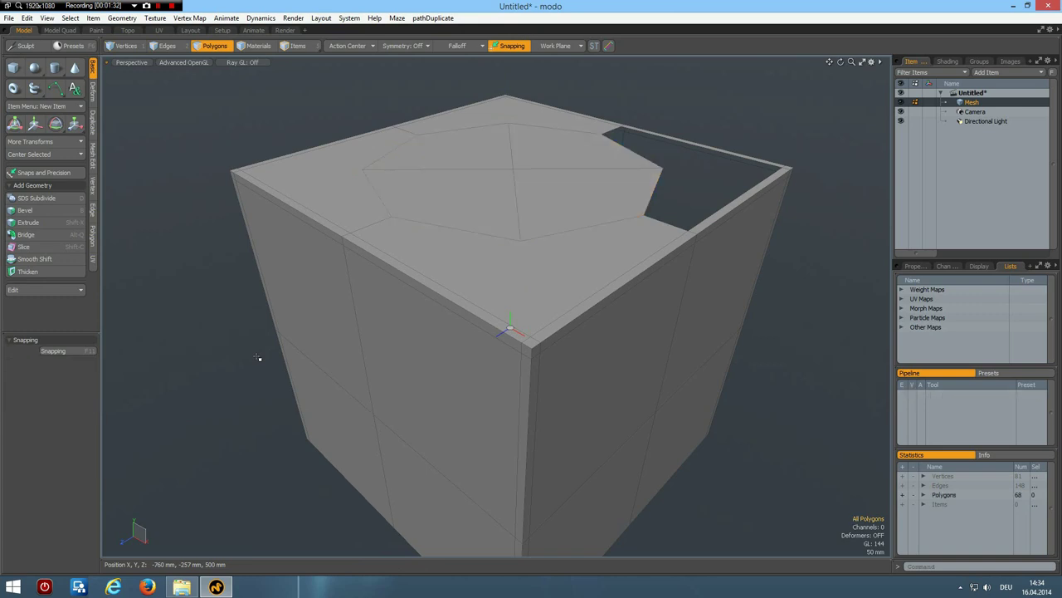
key("ctrl+shift+c")
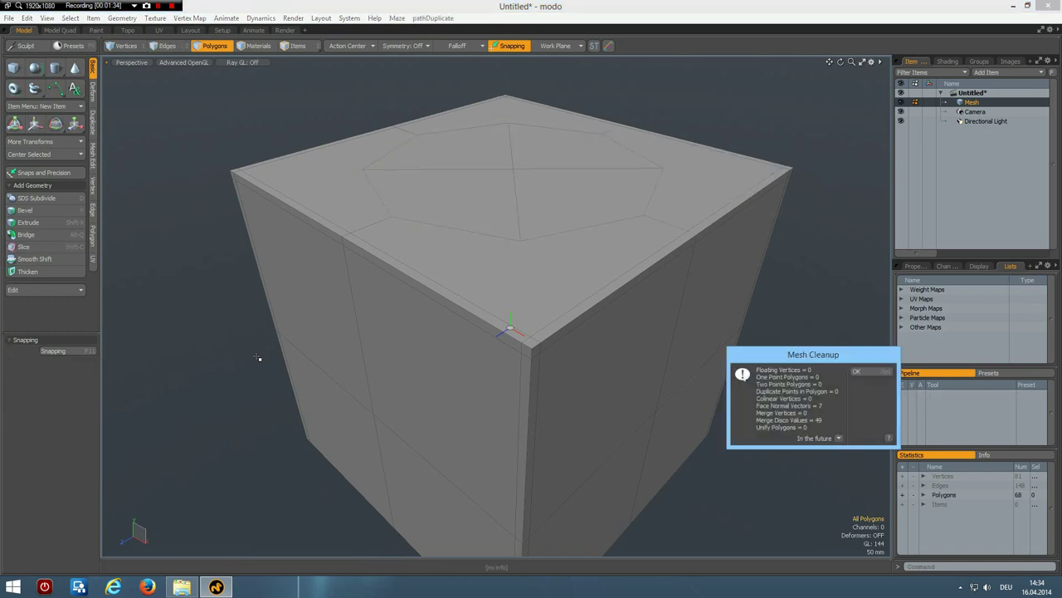
left_click(861, 371)
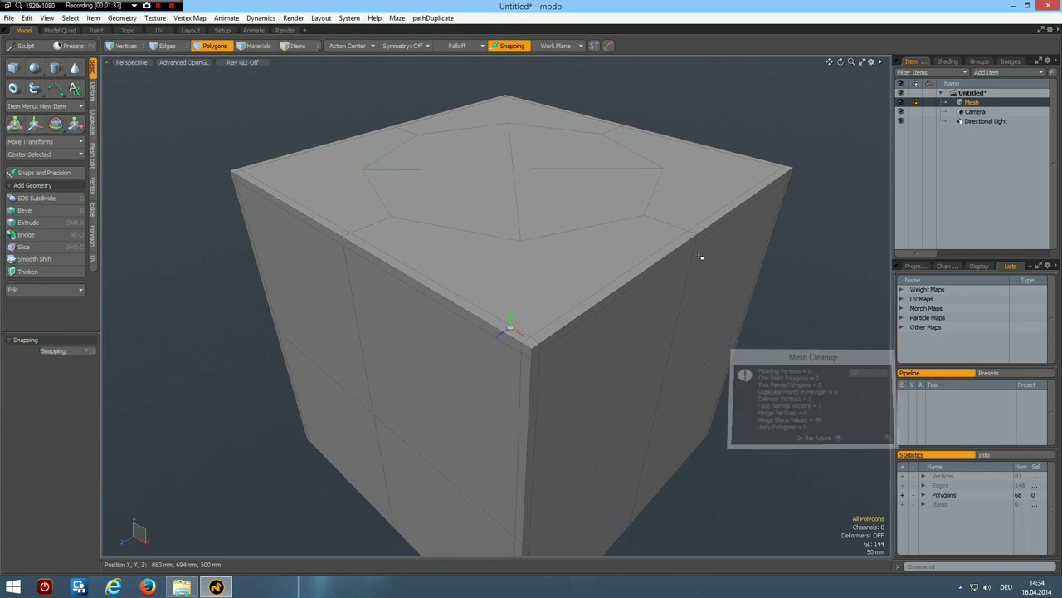
- Connect the circle's four corner-facing vertices to the matching corners of the top face with Edge Slice
key("1")
left_click(538, 283)
left_click_drag(545, 275, 535, 329, "alt")
key("alt+c")
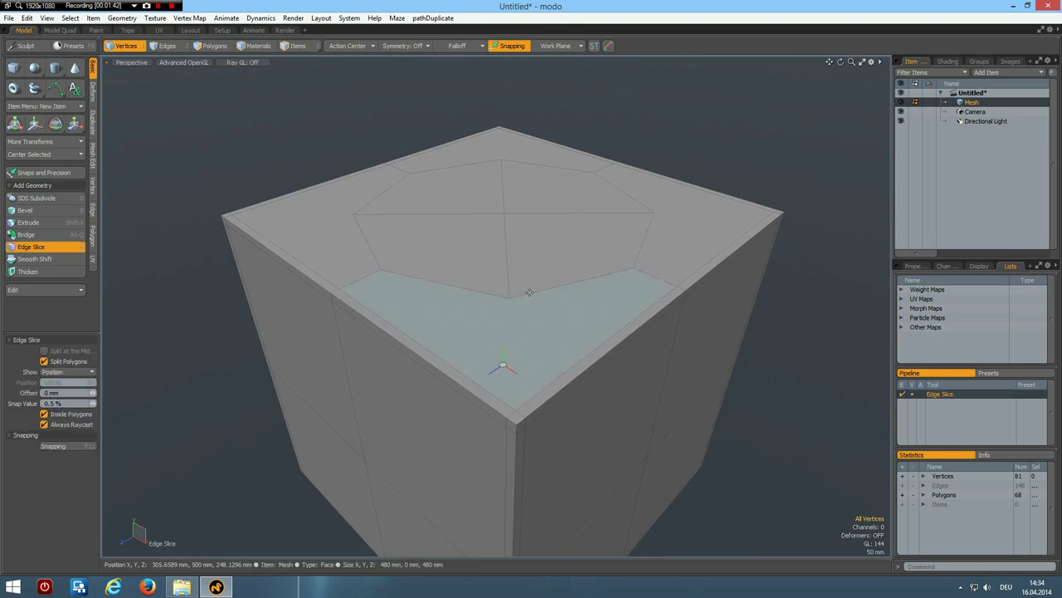
left_click(527, 296)
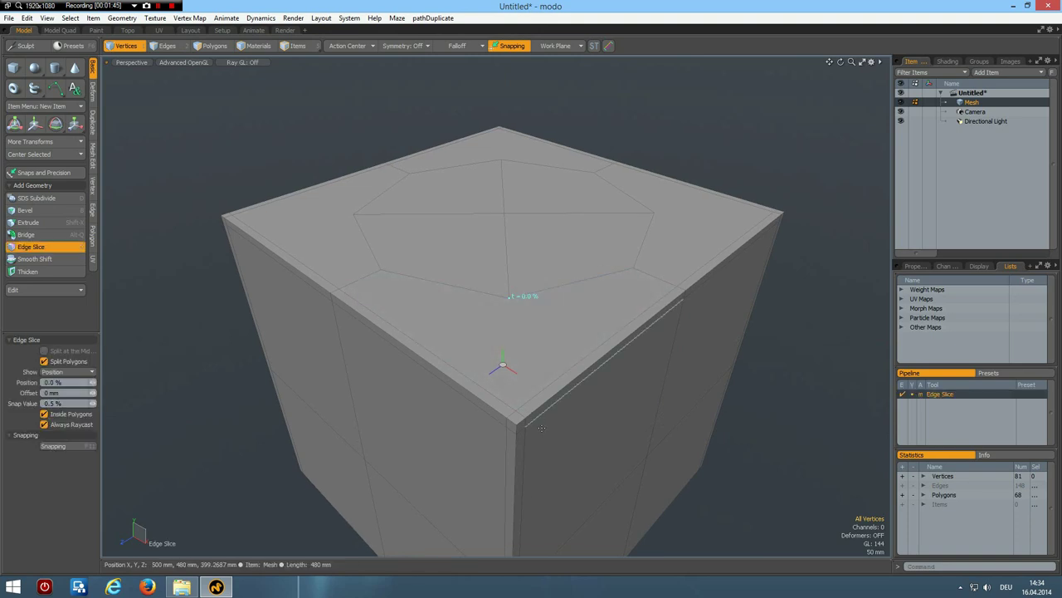
left_click(517, 407)
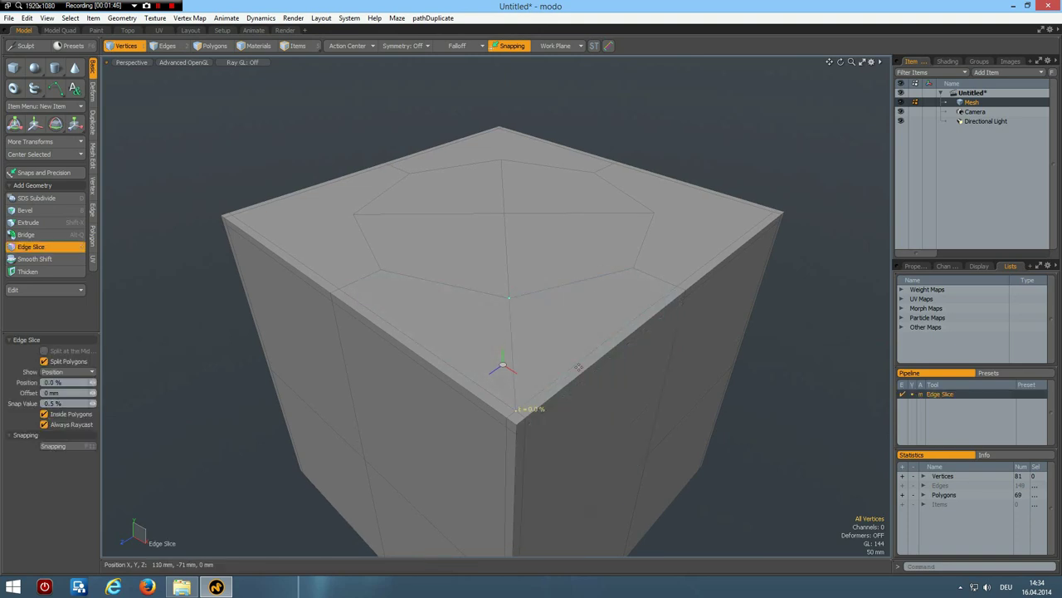
left_click(652, 218, "shift")
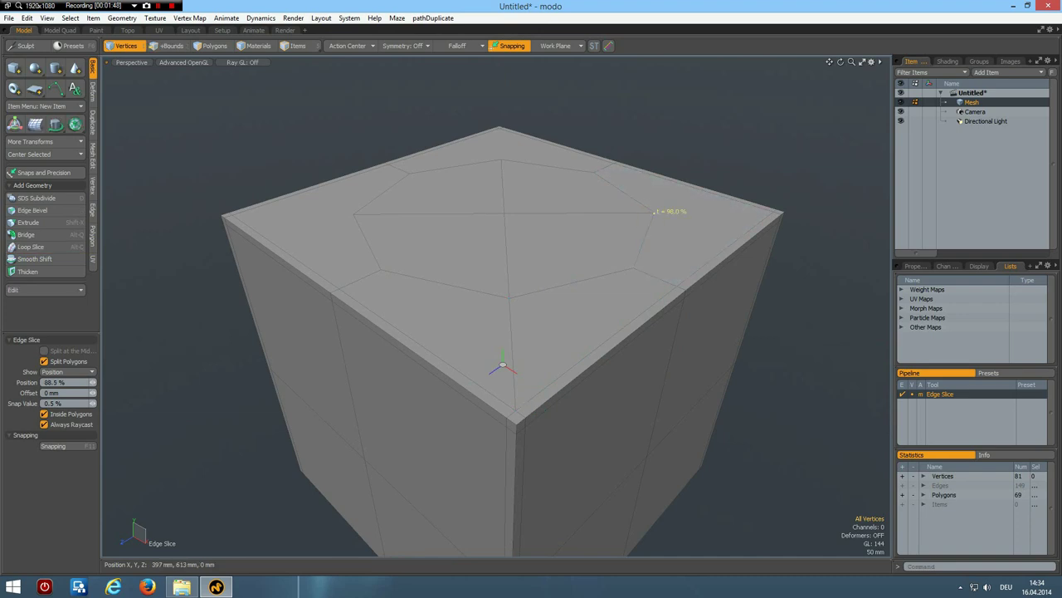
left_click(776, 209)
key("shift")
left_click(500, 128)
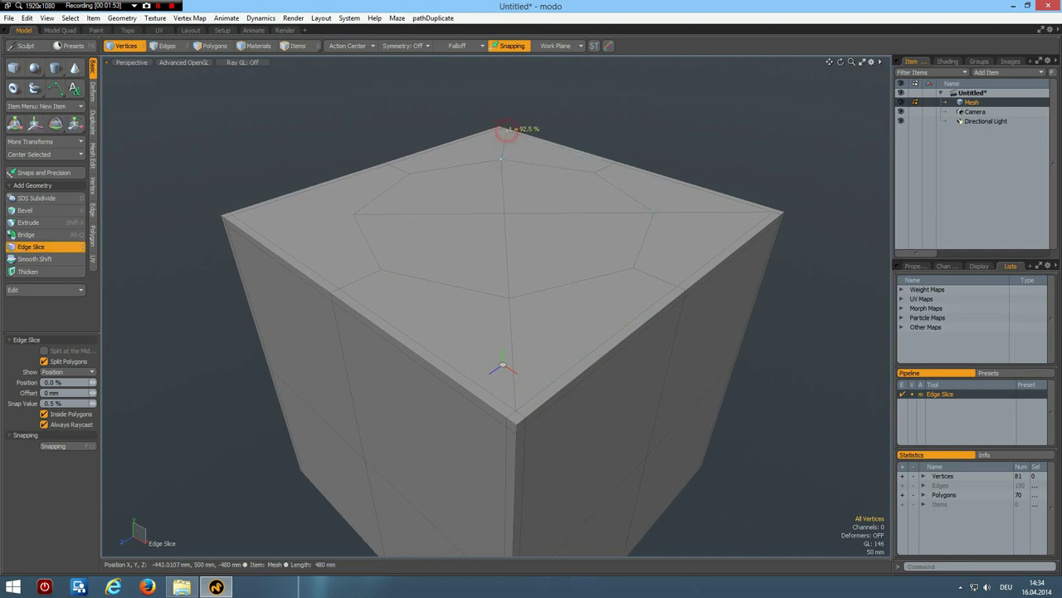
left_click(361, 207, "shift")
left_click(241, 214)
key("space")
- Select the four polygons inside the circle and sink them about 177 mm into the cube with Polygon Bevel
key("3")
left_click_drag(486, 216, 545, 249)
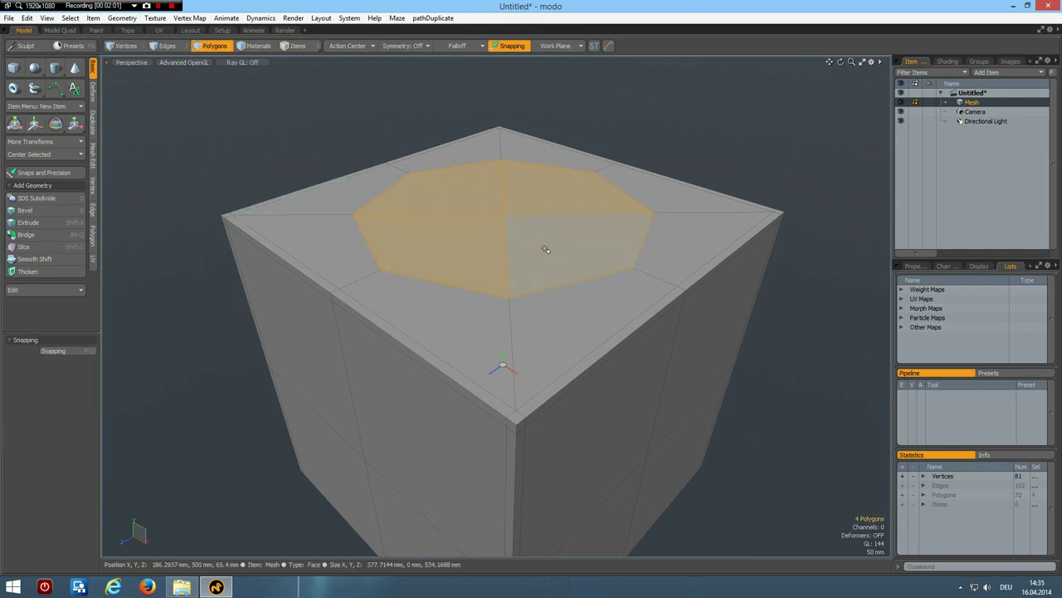
key("shift+b")
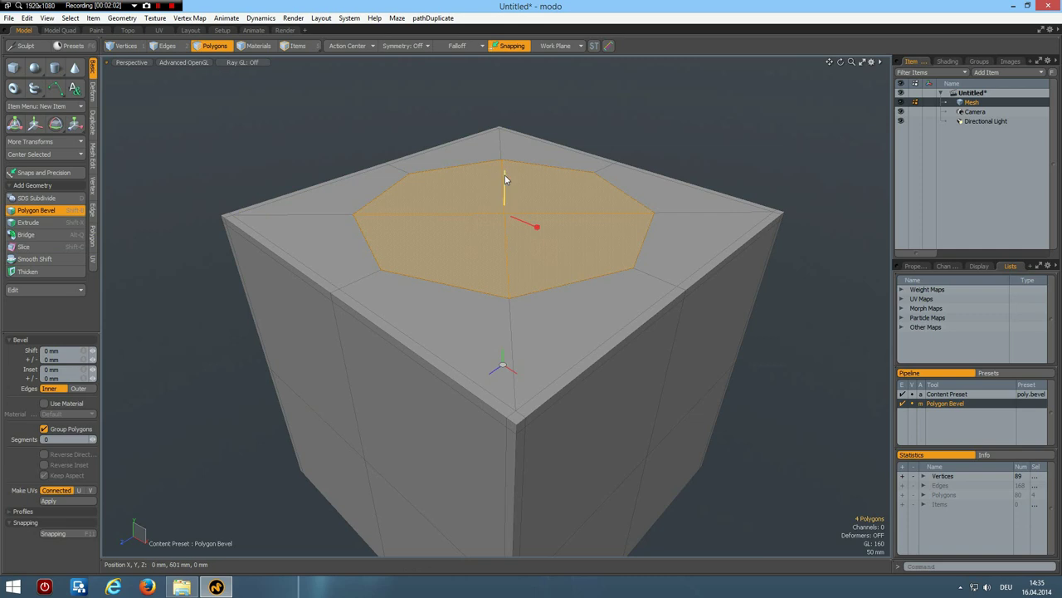
left_click_drag(504, 176, 504, 253)
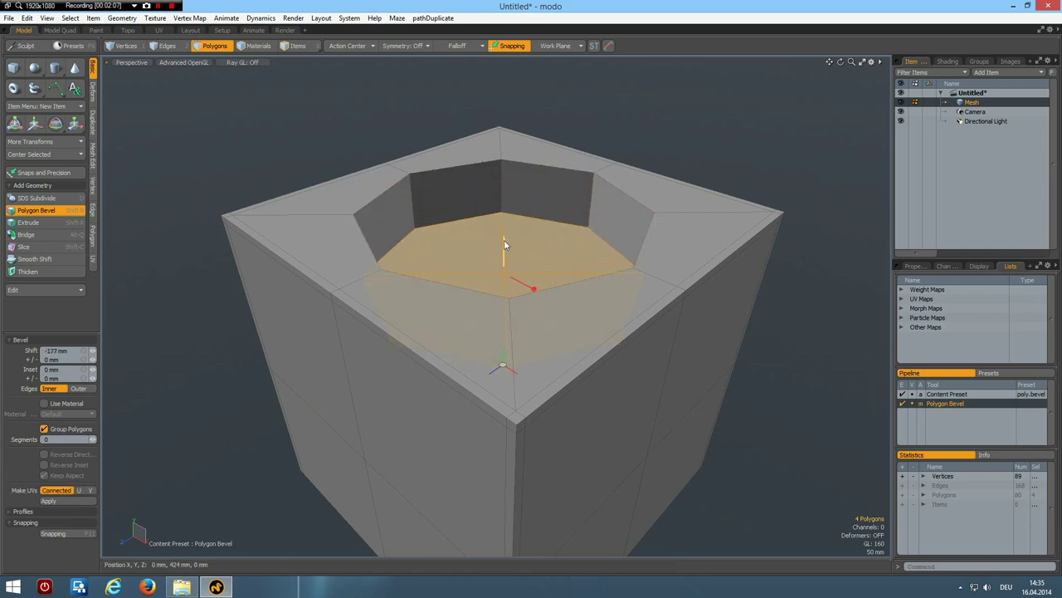
key("space")
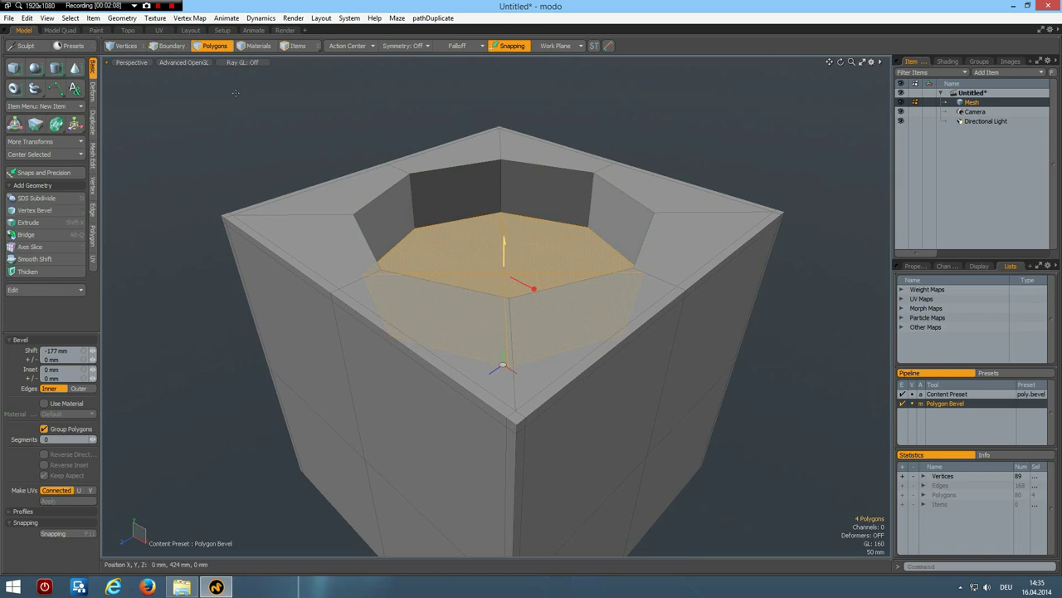
- Select the recess's floor boundary and upper rim edge loops and bevel them with an inset of about 16 mm
left_click(168, 47)
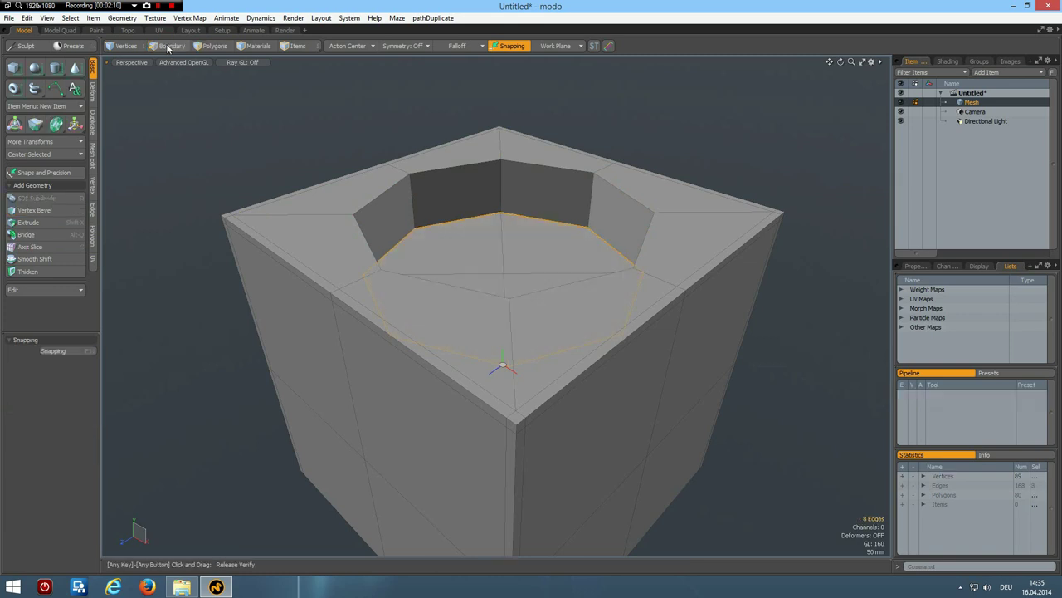
double_click(464, 166, "shift")
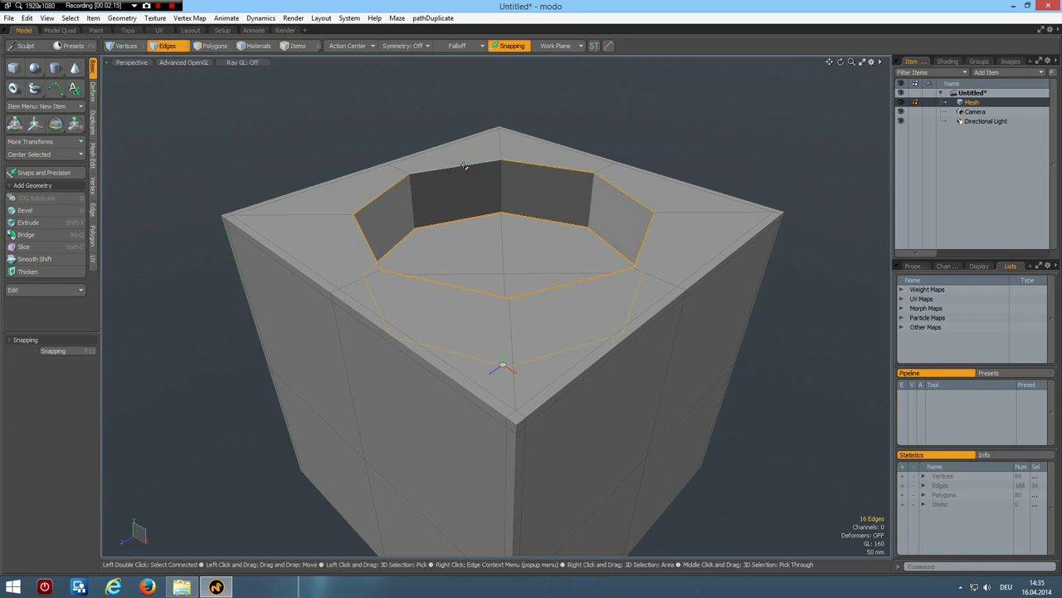
key("b")
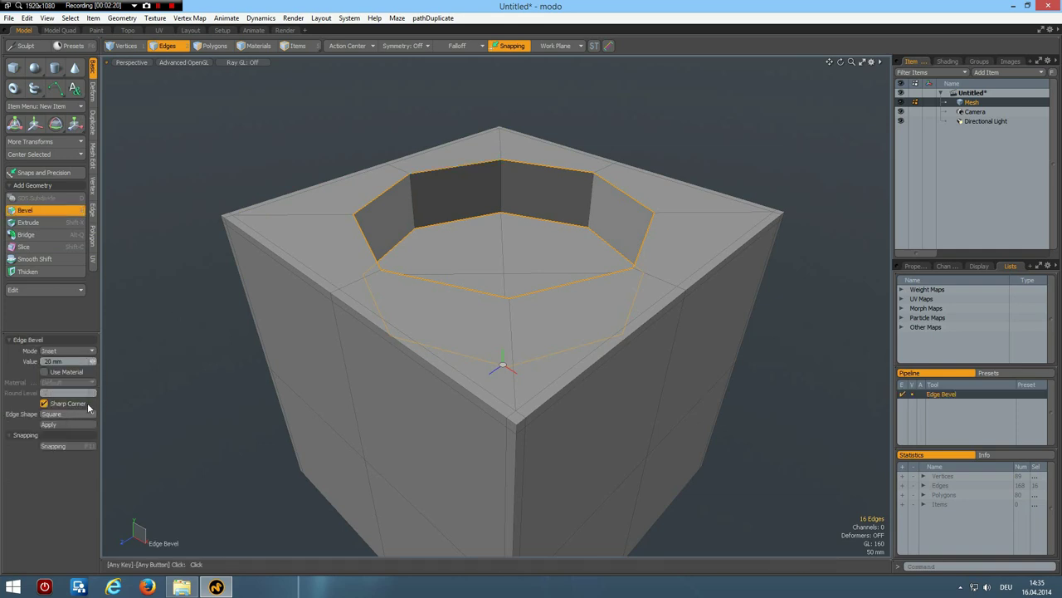
left_click_drag(397, 118, 430, 118)
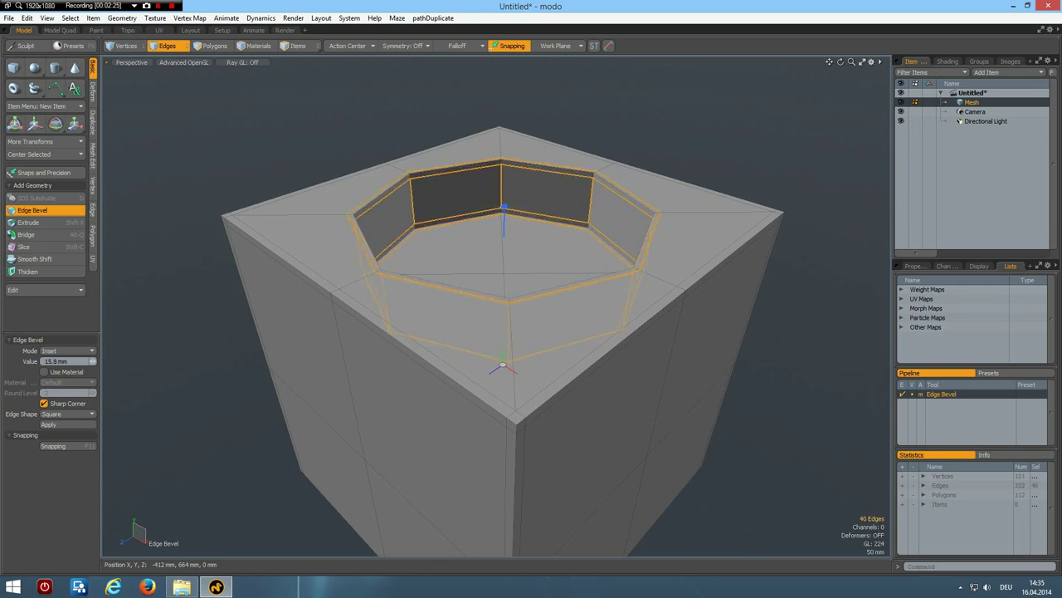
key("space")
left_click(280, 127)
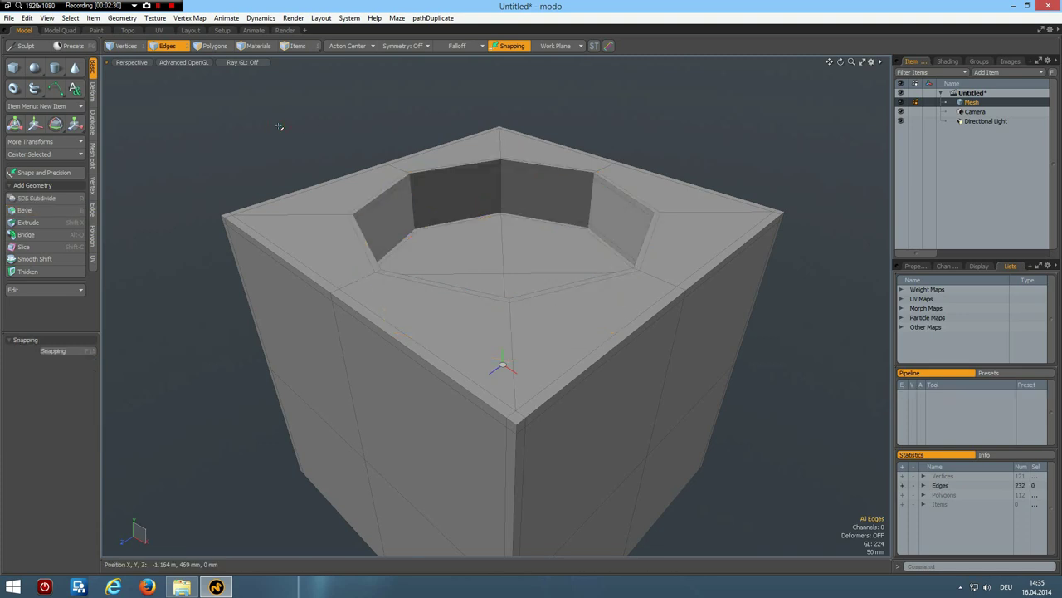
- Toggle the subdivision preview of the cube and examine the recess, edges and side faces
key("Tab")
key("Tab")
key("Tab")
key("Tab")
key("Tab")
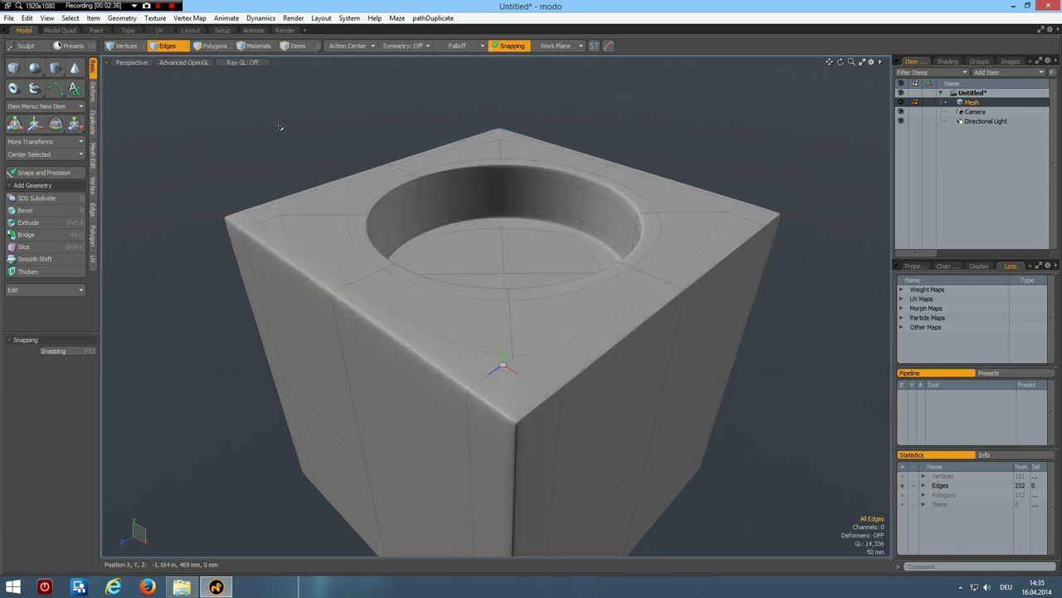
scroll(491, 209, "down", 3)
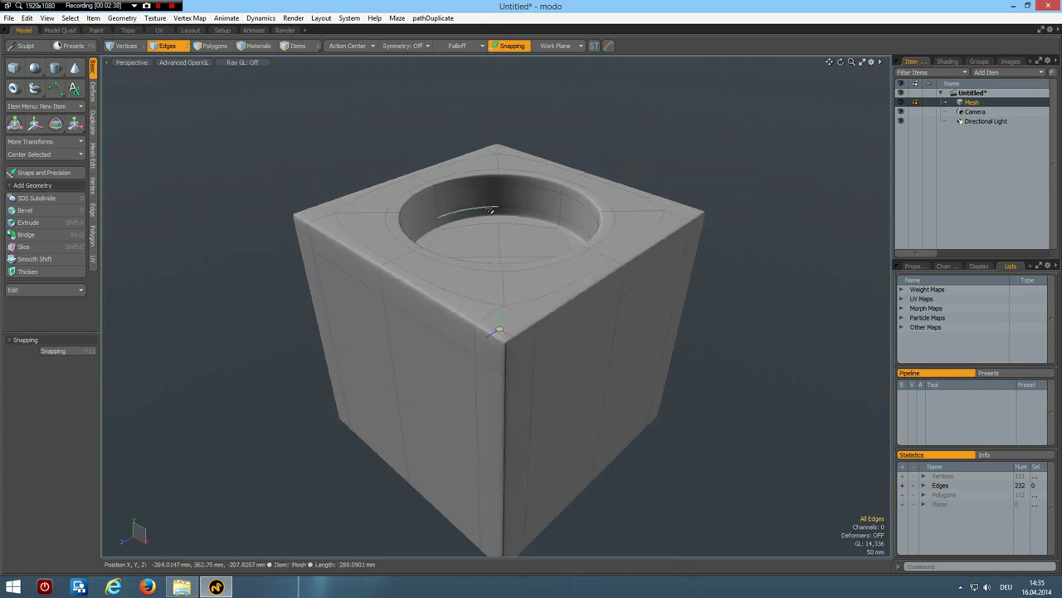
left_click_drag(564, 286, 466, 234, "alt")
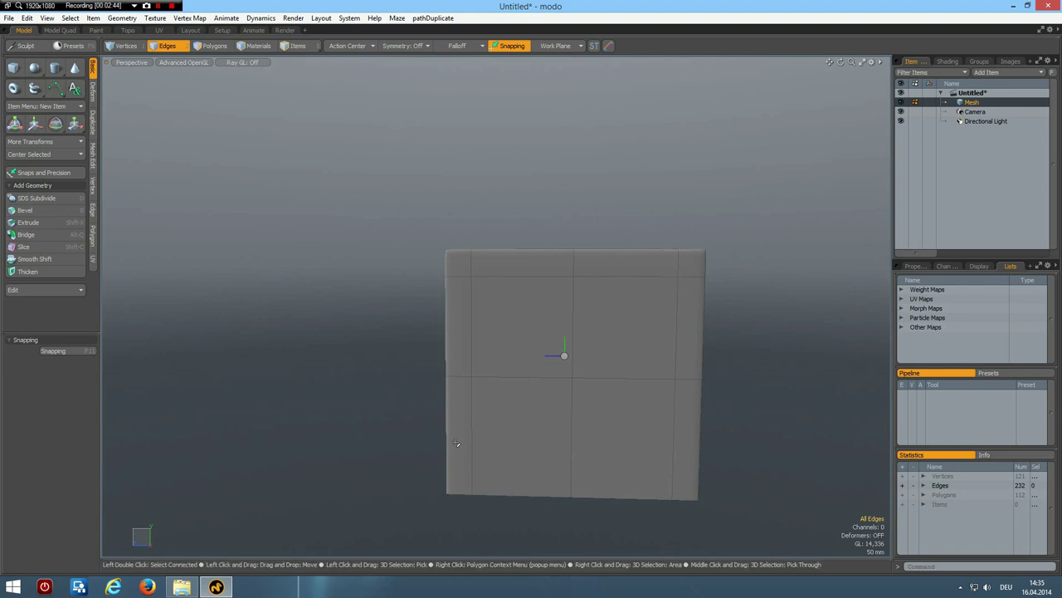
left_click_drag(456, 443, 663, 338, "alt")
- Select the four large polygons of one side face of the cube
key("3")
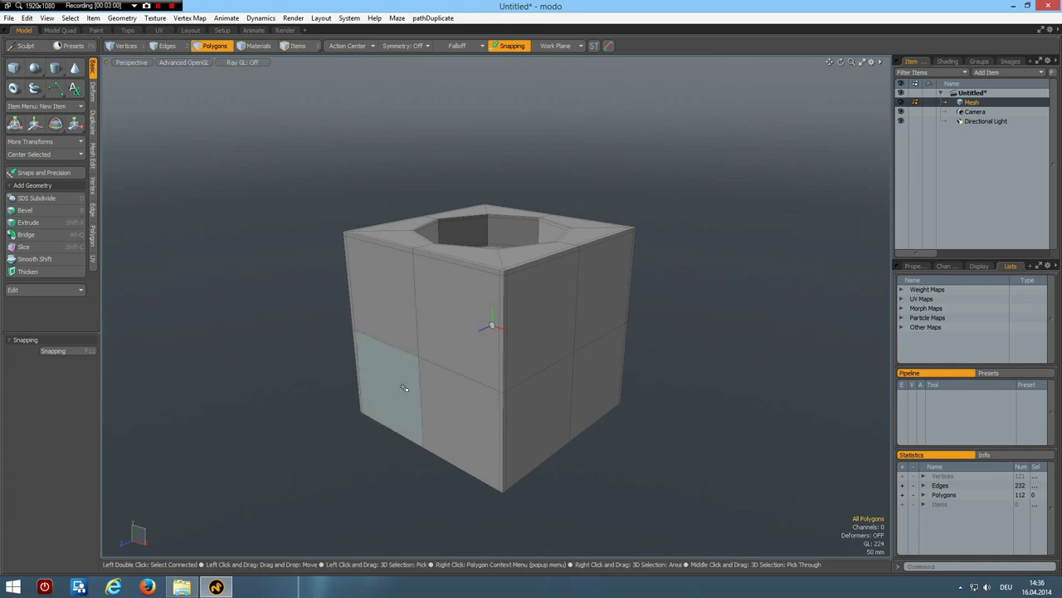
mouse_move(398, 383)
left_mouse_down()
mouse_move(406, 328)
mouse_move(466, 343)
left_mouse_up()
left_click_drag(455, 403, 452, 424)
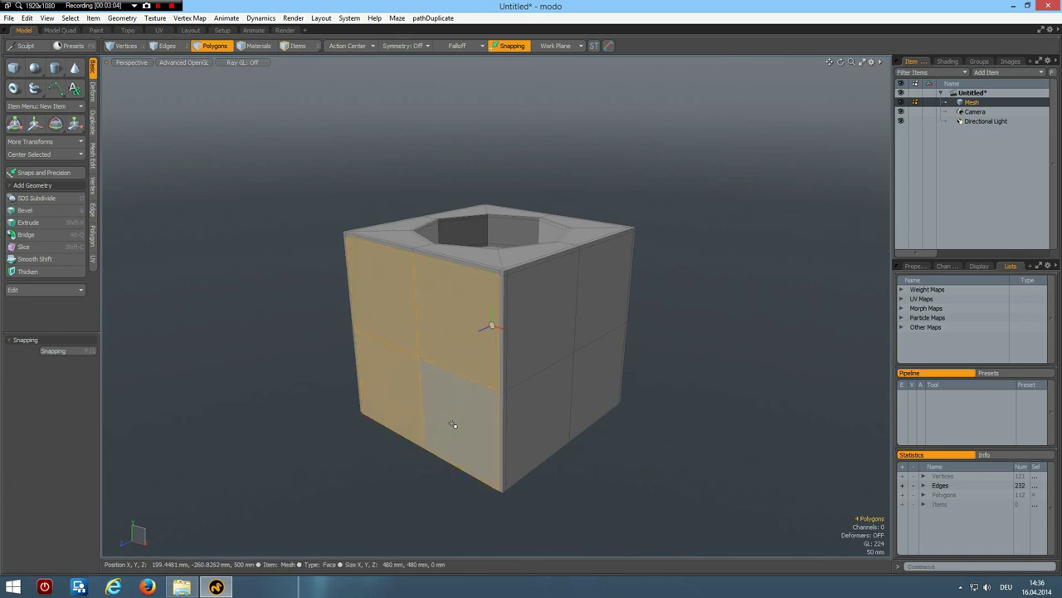
- Inset the selected side-face polygons about 92 mm with Polygon Bevel and try a 100 mm outward shift within the same bevel
key("b")
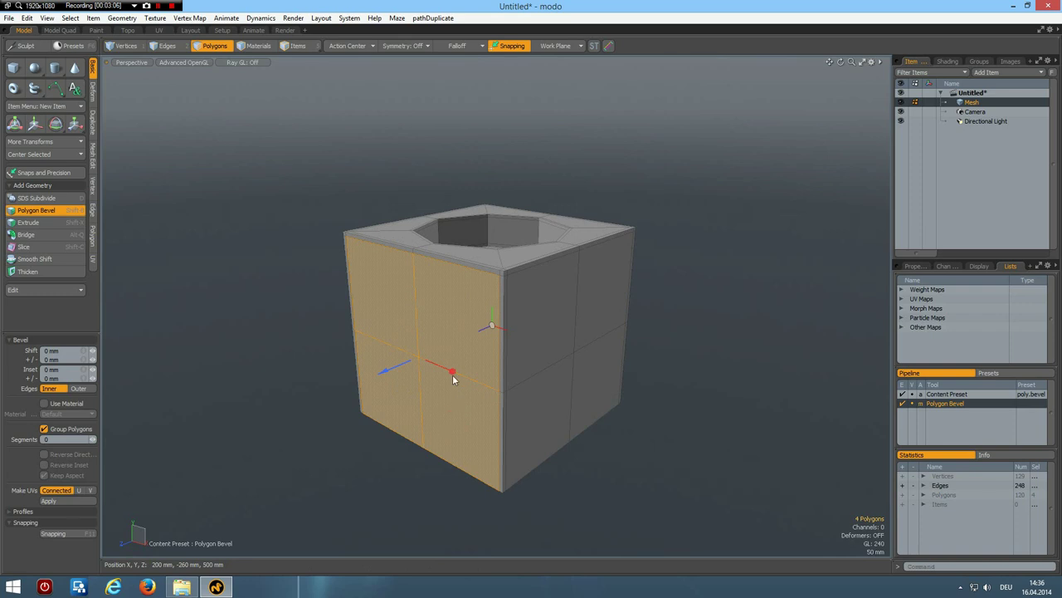
left_click_drag(451, 371, 448, 369)
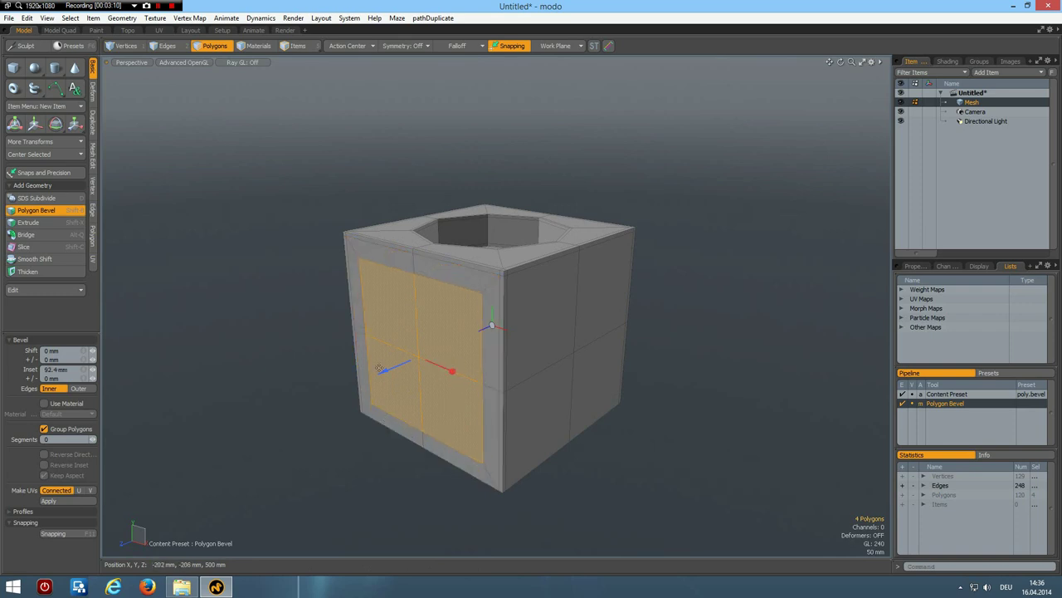
left_click_drag(382, 370, 365, 379)
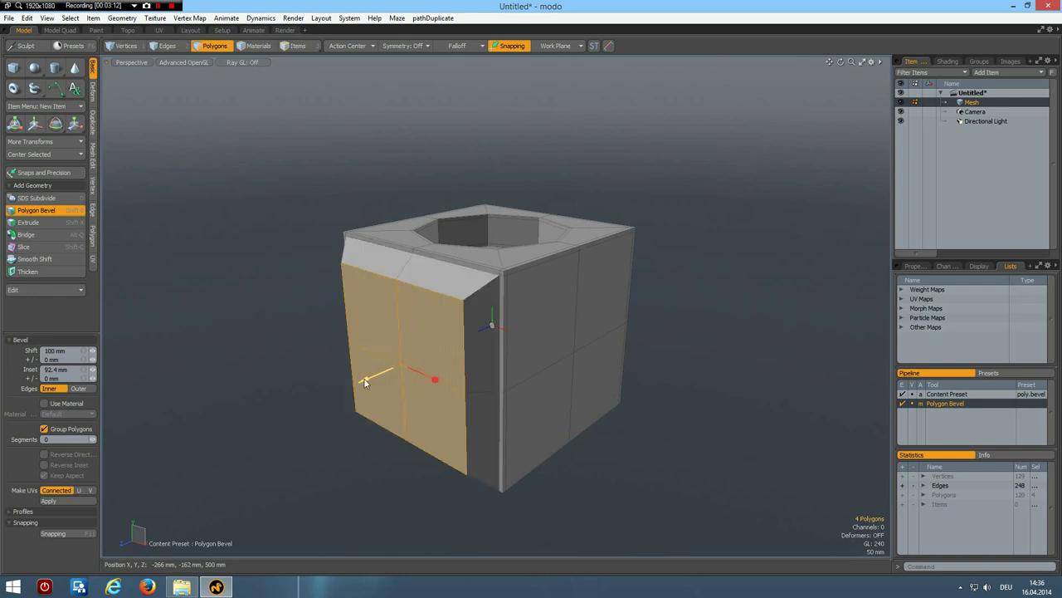
key("ctrl+z")
- Shift the inset polygons straight outward about 166 mm with a separate Polygon Bevel
key("space")
key("shift+b")
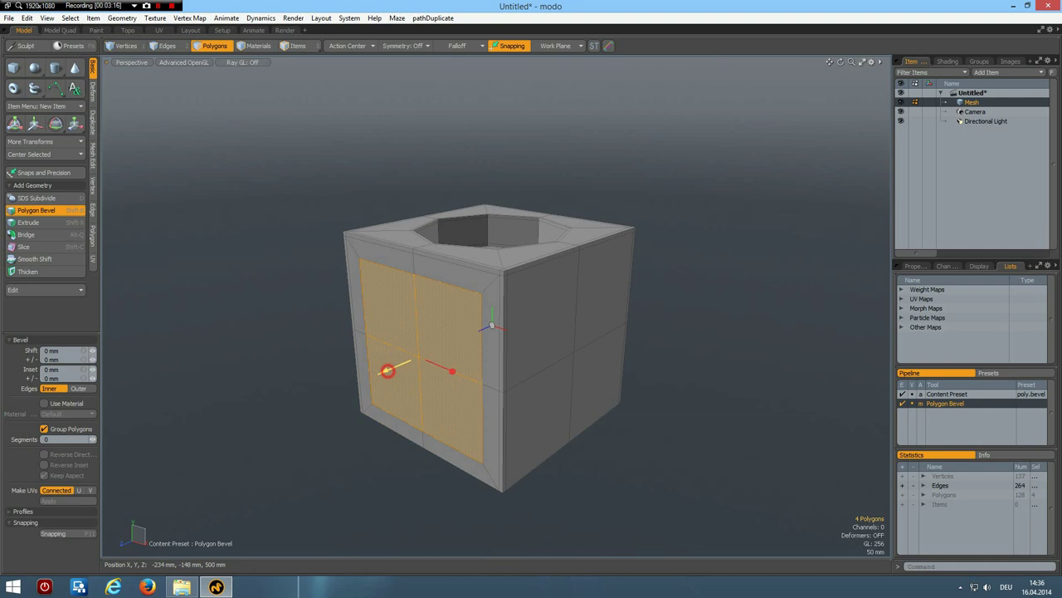
left_click_drag(387, 370, 358, 383)
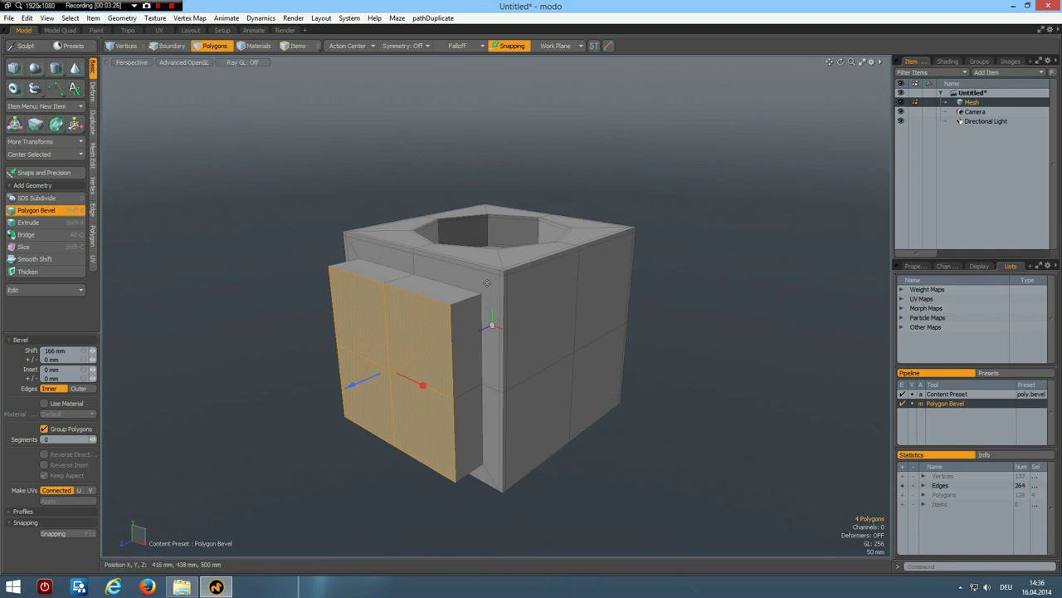
key("ctrl")
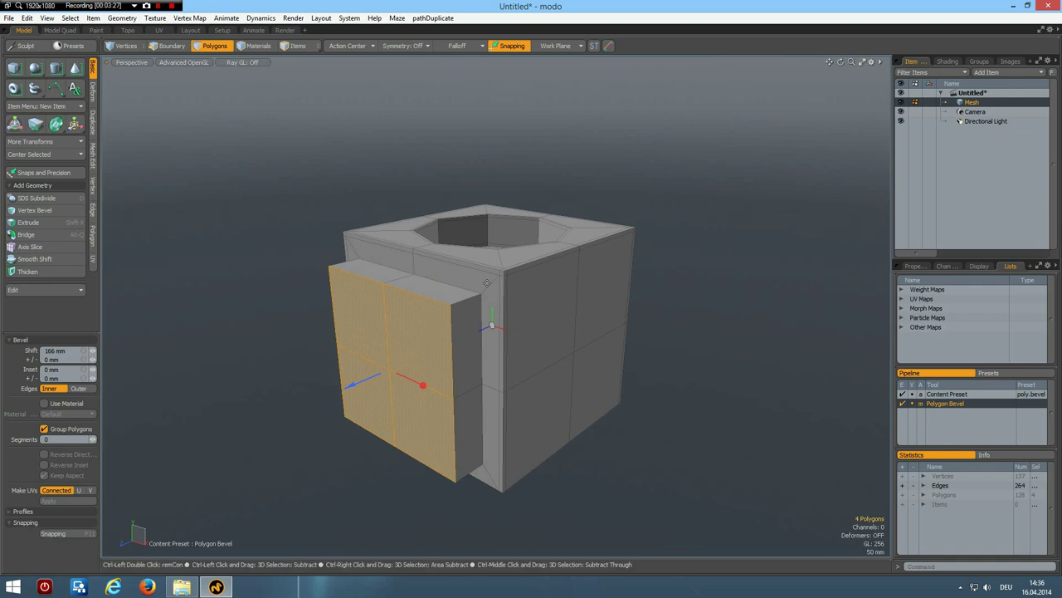
key("space")
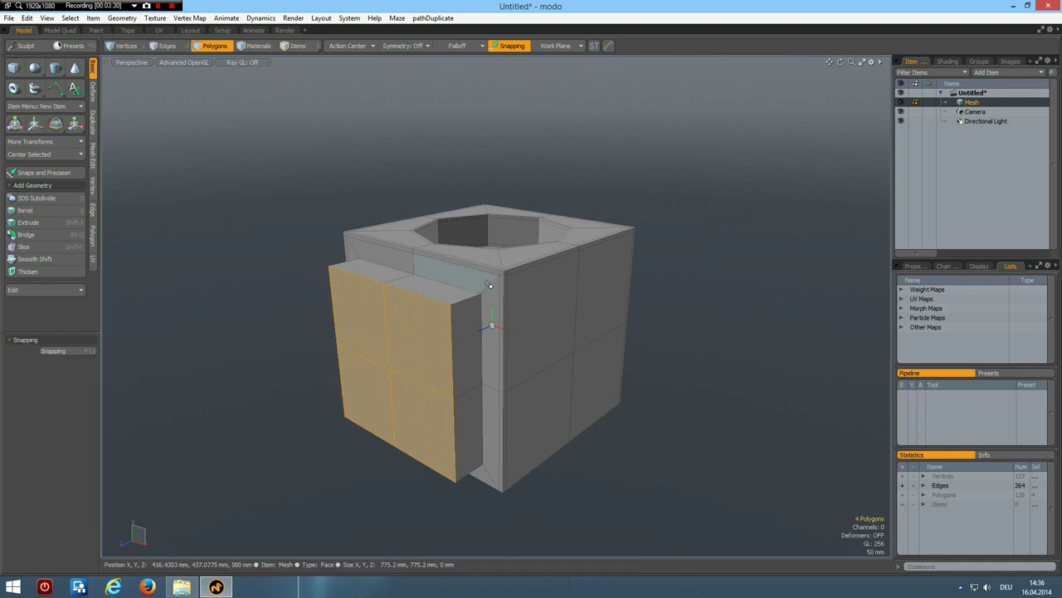
- Undo the outward shift and the inset on the side face, keeping its four polygons selected
key("ctrl+z")
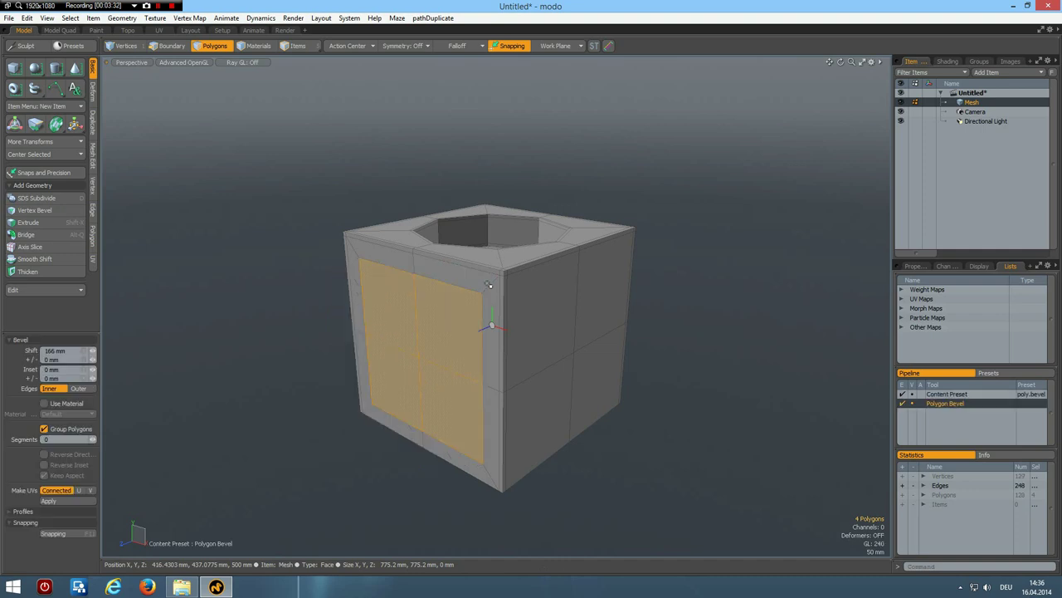
key("space")
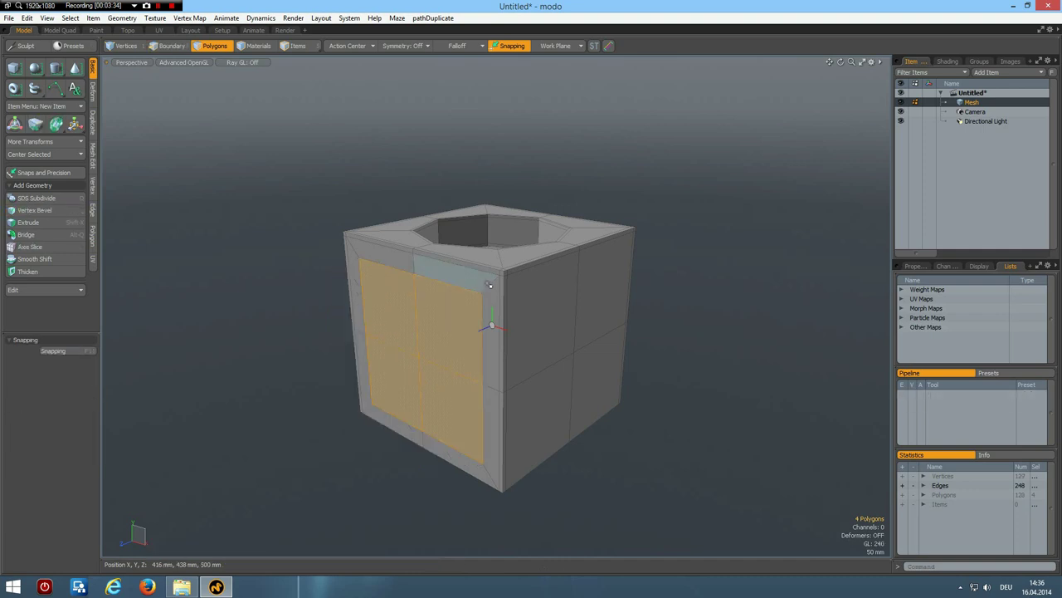
key("ctrl+z")
key("ctrl+z")
key("space")
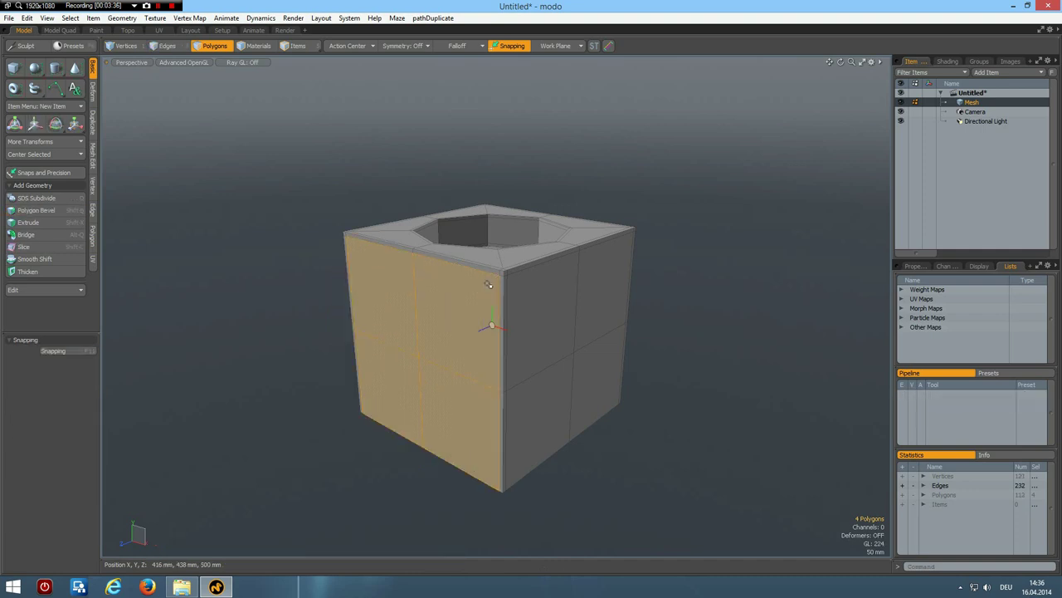
- Replace the selection with an L-shaped group of eight polygons on the adjacent side face, leaving out its upper front quarter
key("Escape")
scroll(562, 426, "up", 2)
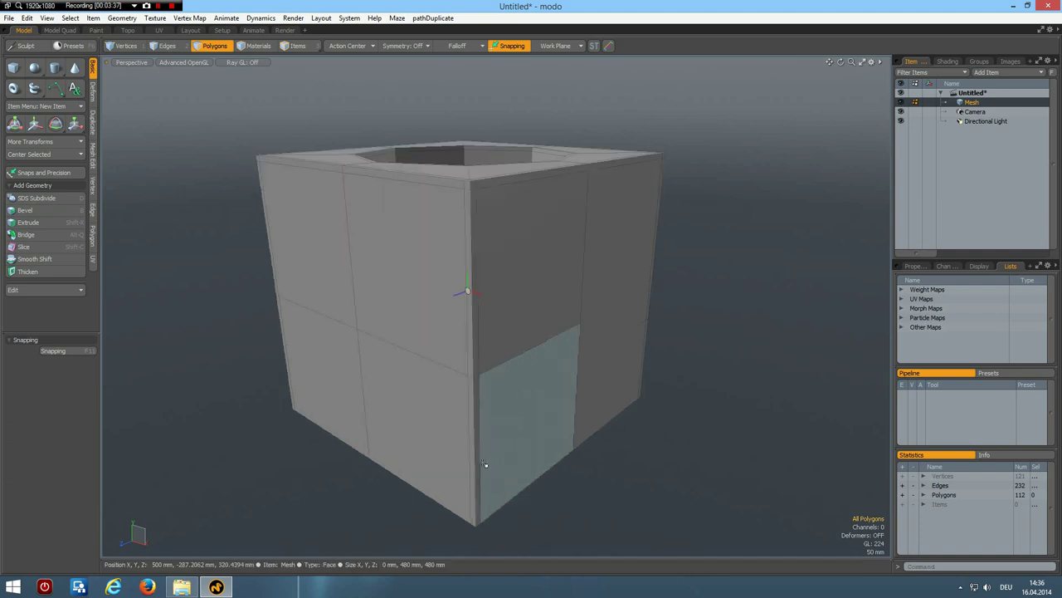
left_click_drag(542, 429, 631, 379)
mouse_move(754, 308)
left_mouse_down("alt")
mouse_move(624, 293)
mouse_move(636, 290)
left_mouse_up("alt")
left_click(730, 150, "shift")
left_click(716, 358, "shift")
left_click(760, 429, "shift")
left_click(761, 326, "shift")
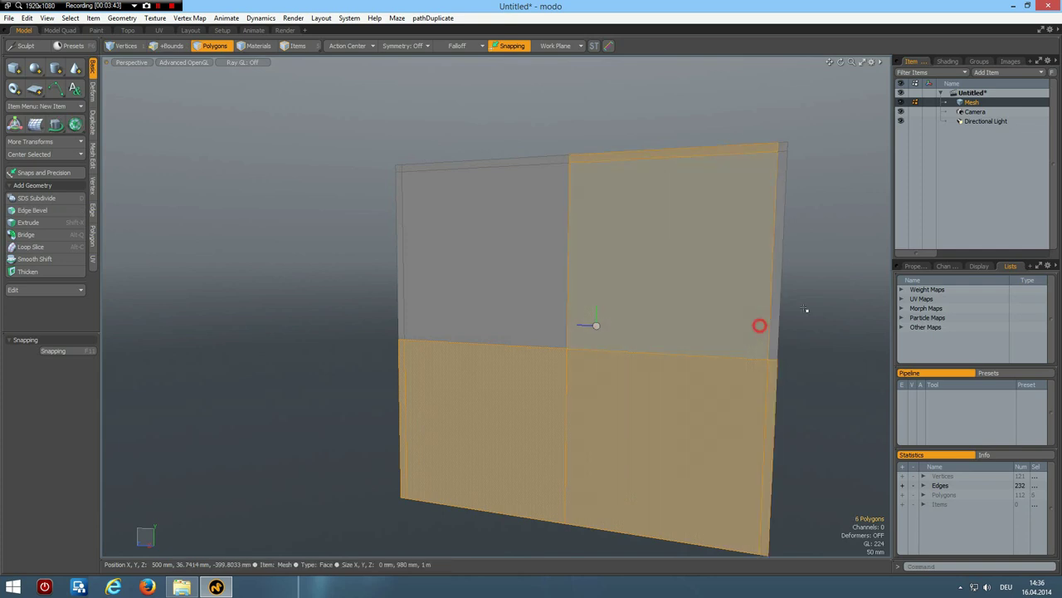
left_click(780, 151, "shift")
left_click_drag(391, 429, 559, 439, "alt")
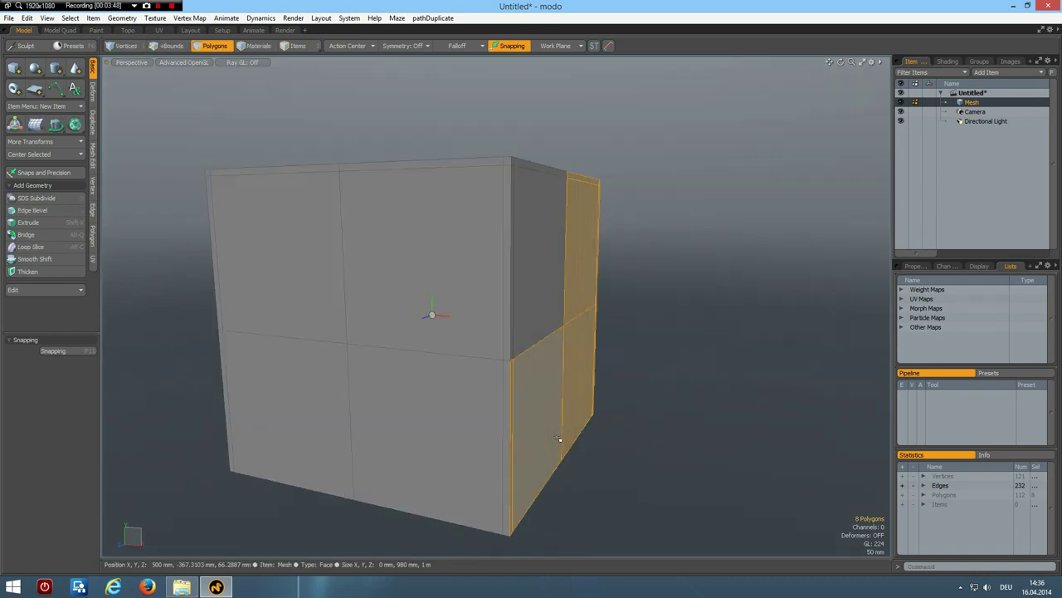
- Extrude the L-shaped polygon group 210 mm outward along X and clear the selection
key("shift+x")
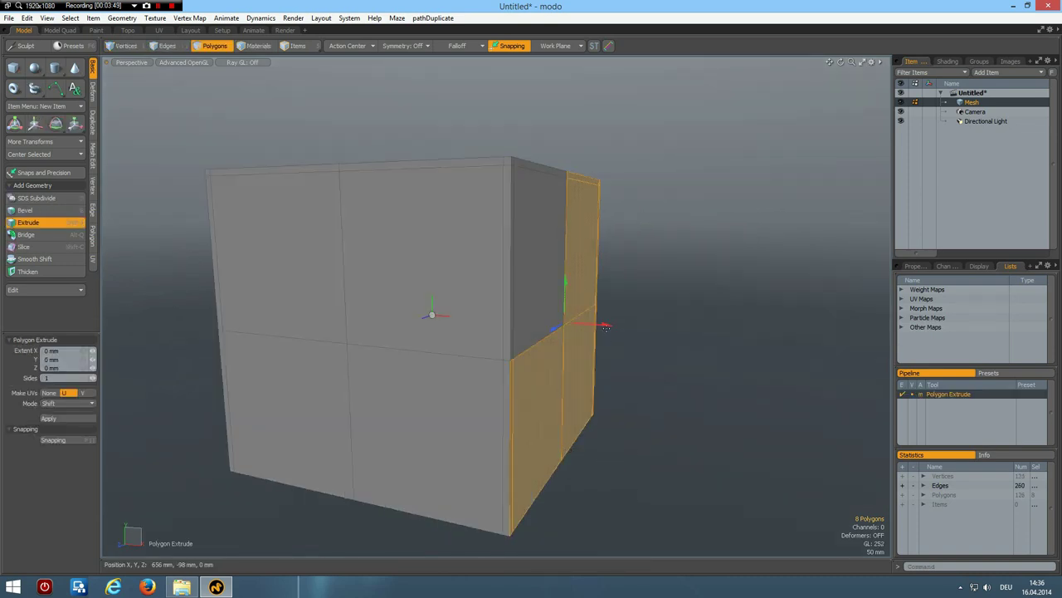
left_click_drag(607, 324, 677, 330)
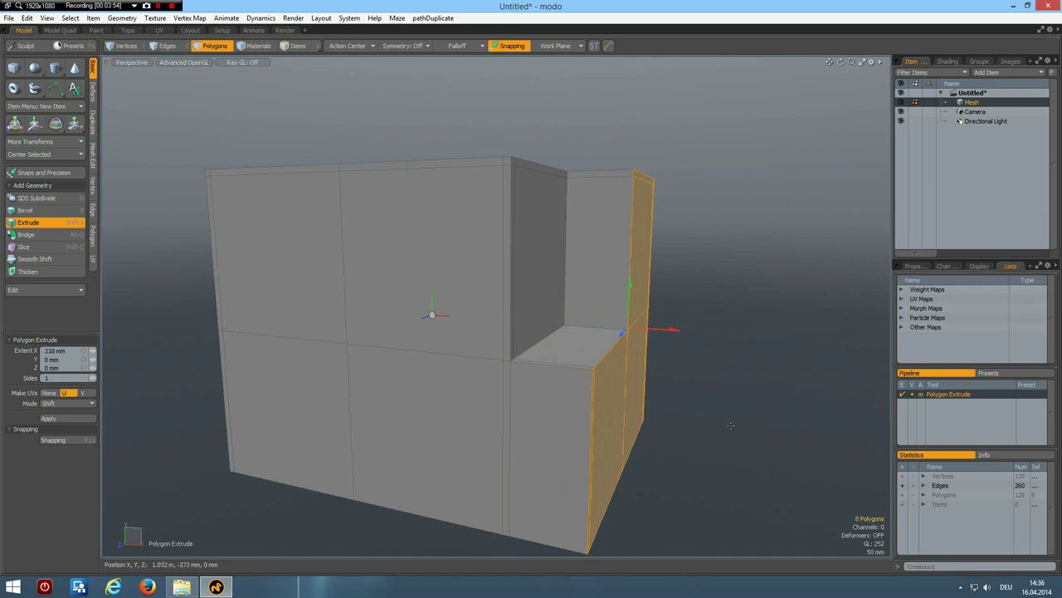
key("space")
left_click(696, 445)
- Delete the polygons closing the underside of the extruded L-shaped block
left_click_drag(673, 478, 620, 268, "alt")
left_click(611, 283)
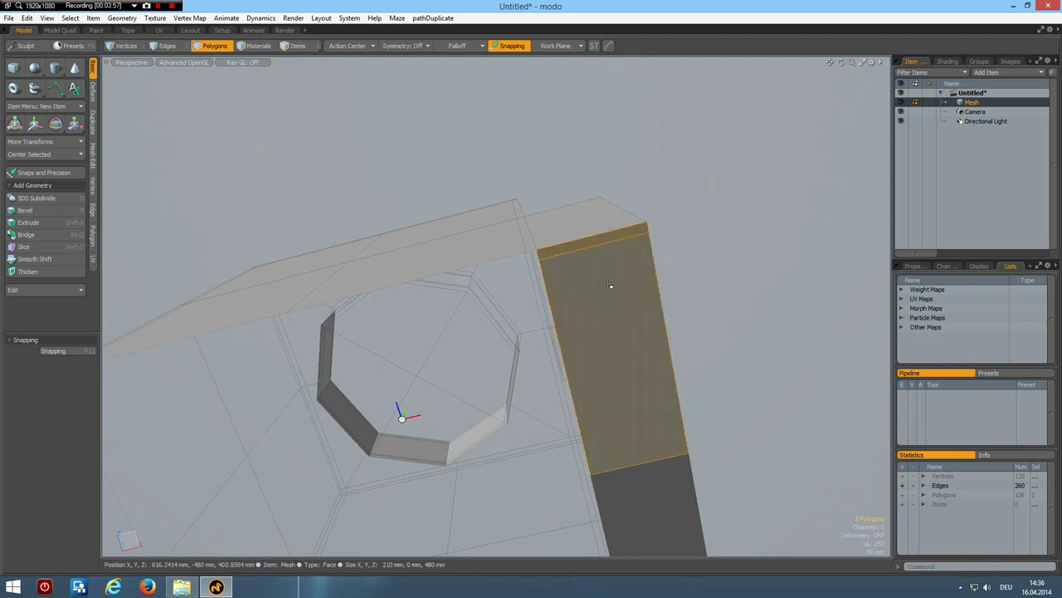
key("Delete")
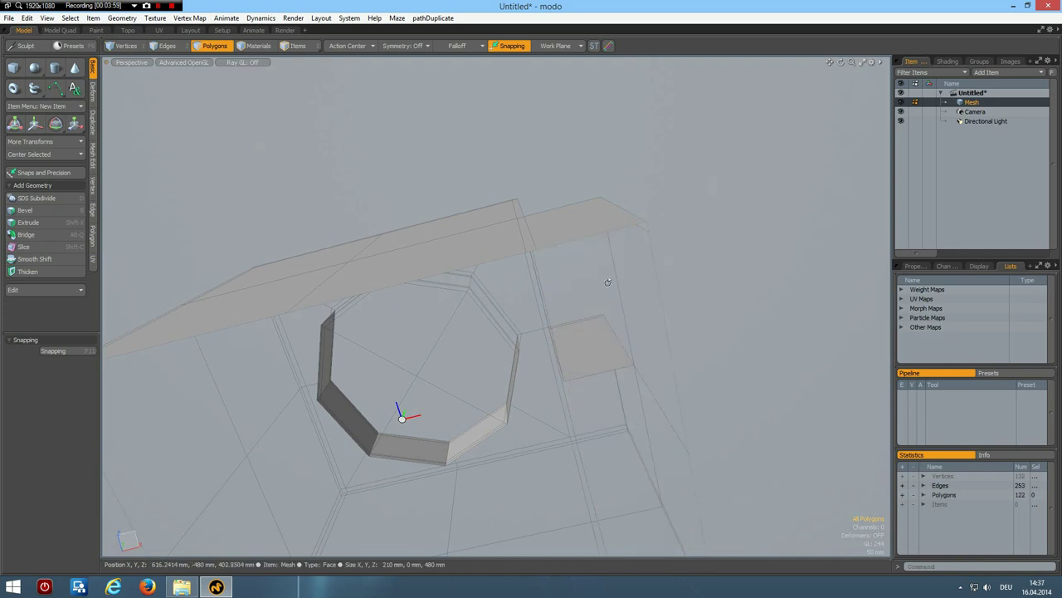
left_click_drag(587, 237, 514, 399, "alt")
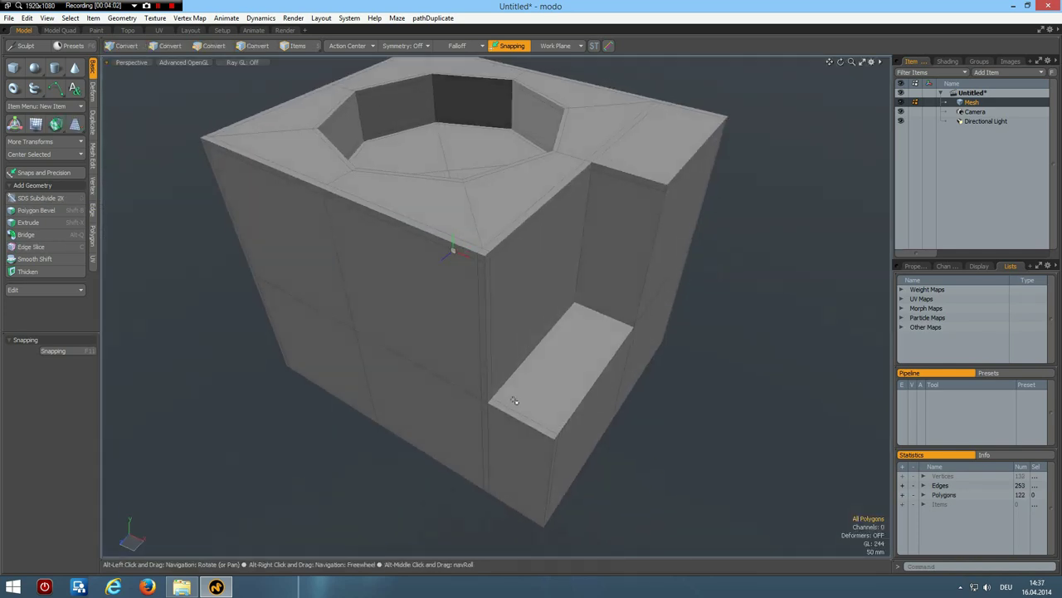
- Turn on subdivision to preview the unsupported notch beside the extruded block
scroll(514, 399, "up", 3)
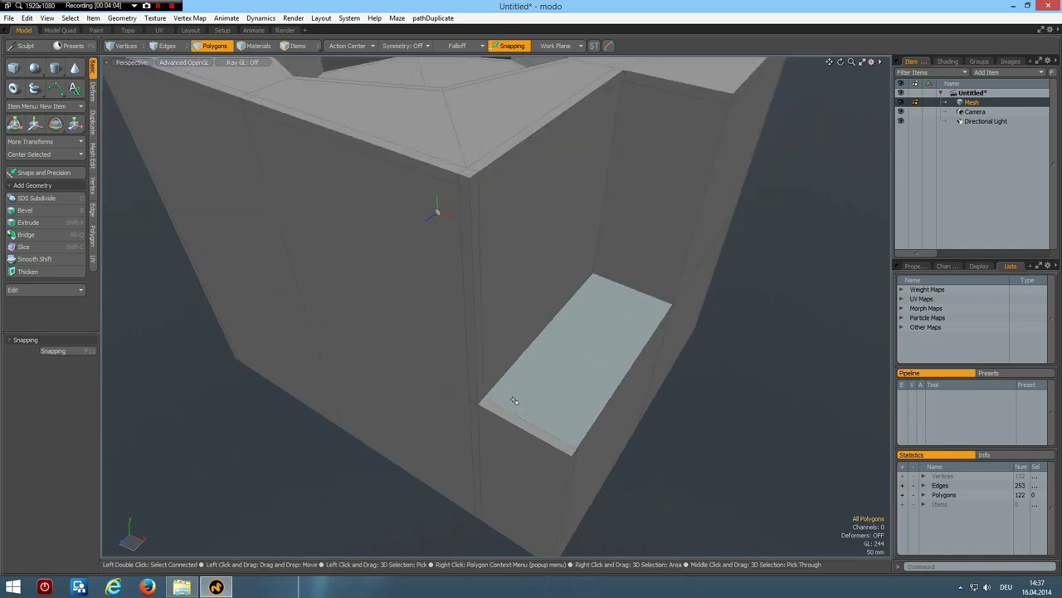
key("Tab")
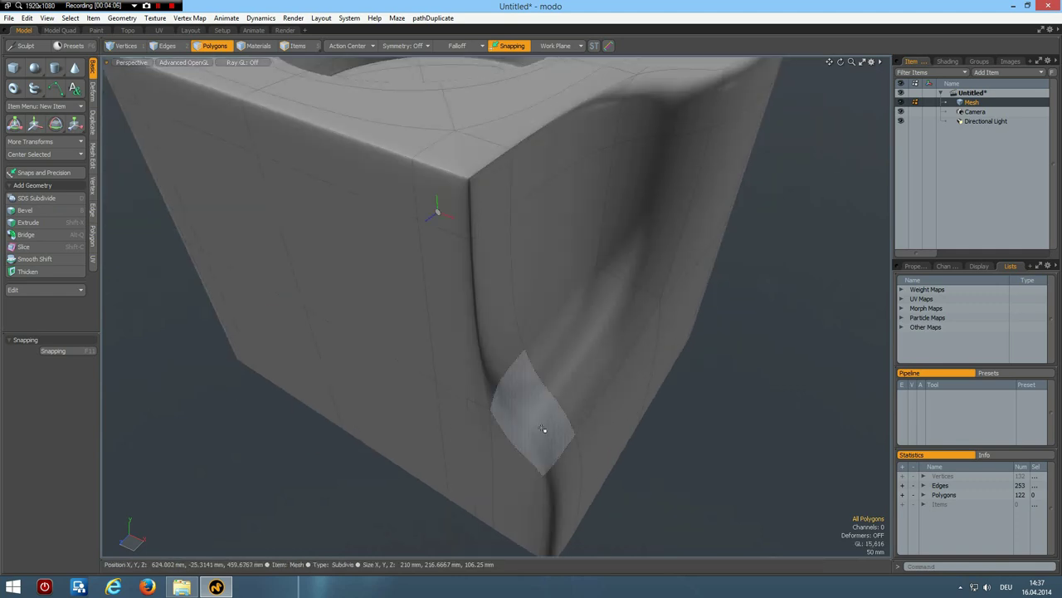
scroll(543, 431, "down", 5)
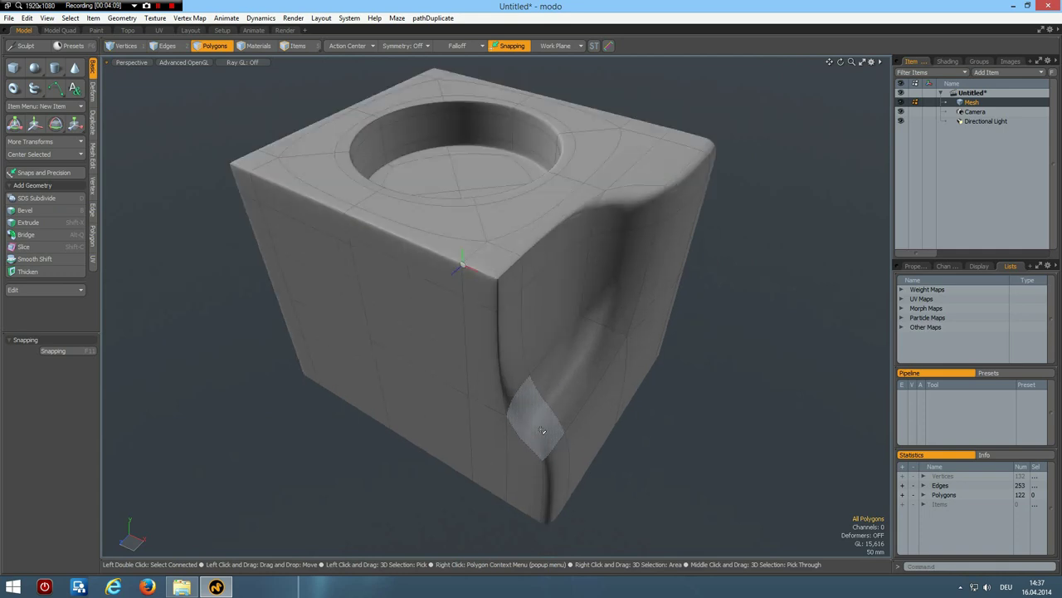
- Mark the edges meeting at the notch's corners and examine its shape, finally clearing the selection and turning subdivision off
key("2")
mouse_move(519, 434)
left_mouse_down()
mouse_move(498, 405)
mouse_move(516, 407)
left_mouse_up()
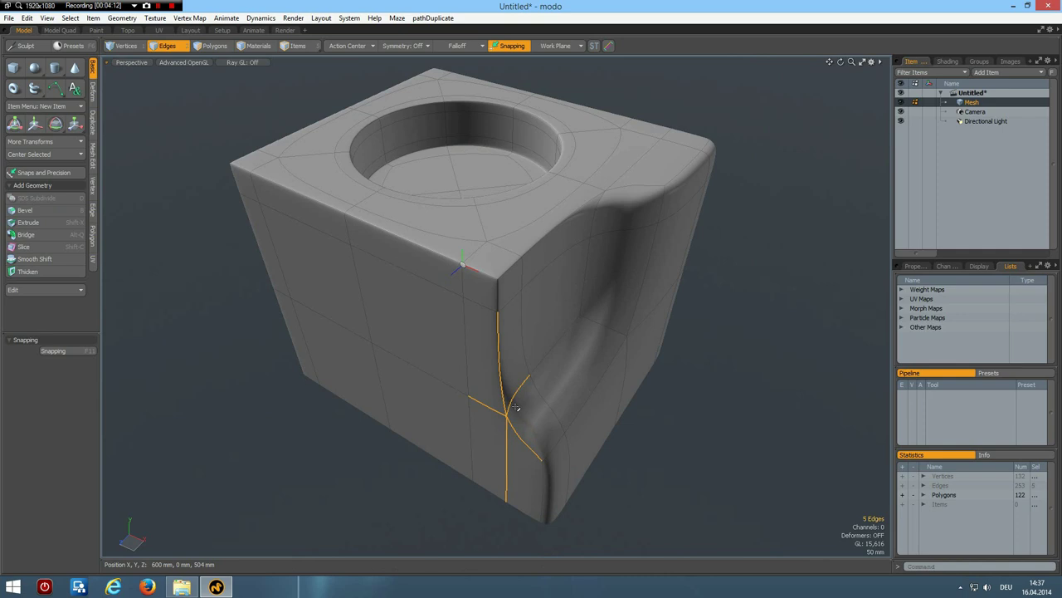
left_click_drag(597, 181, 594, 189, "alt")
left_click(597, 182, "shift")
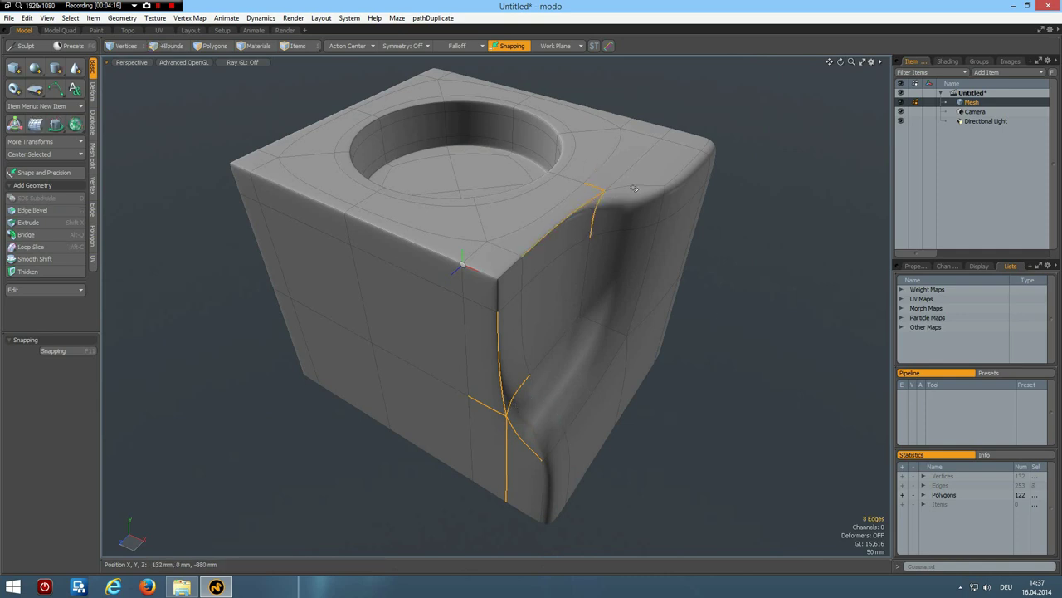
mouse_move(611, 325)
left_mouse_down("shift")
mouse_move(613, 368)
mouse_move(640, 300)
left_mouse_up("shift")
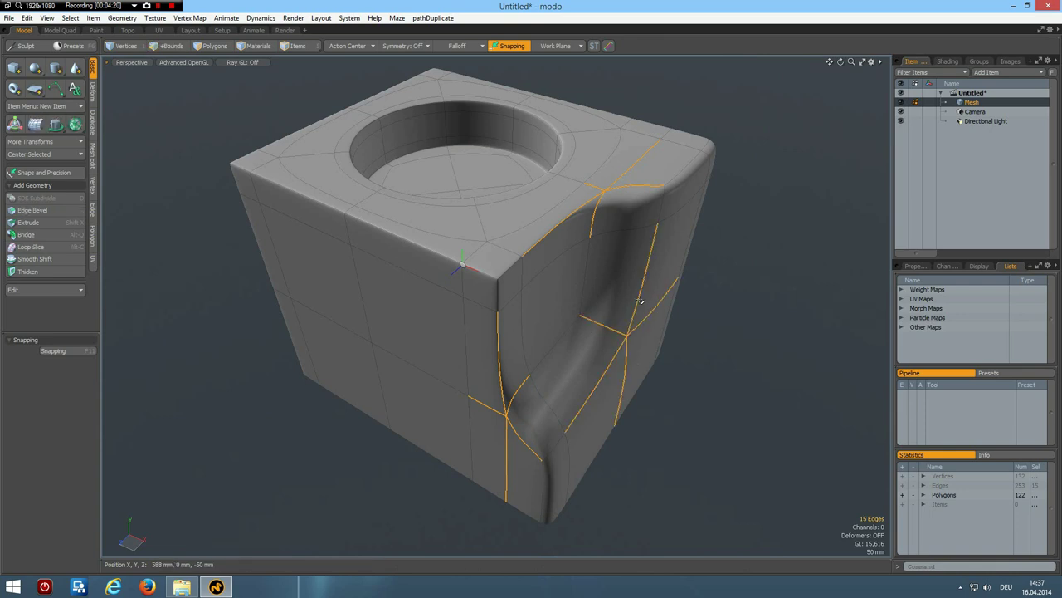
left_click_drag(754, 471, 599, 327, "alt")
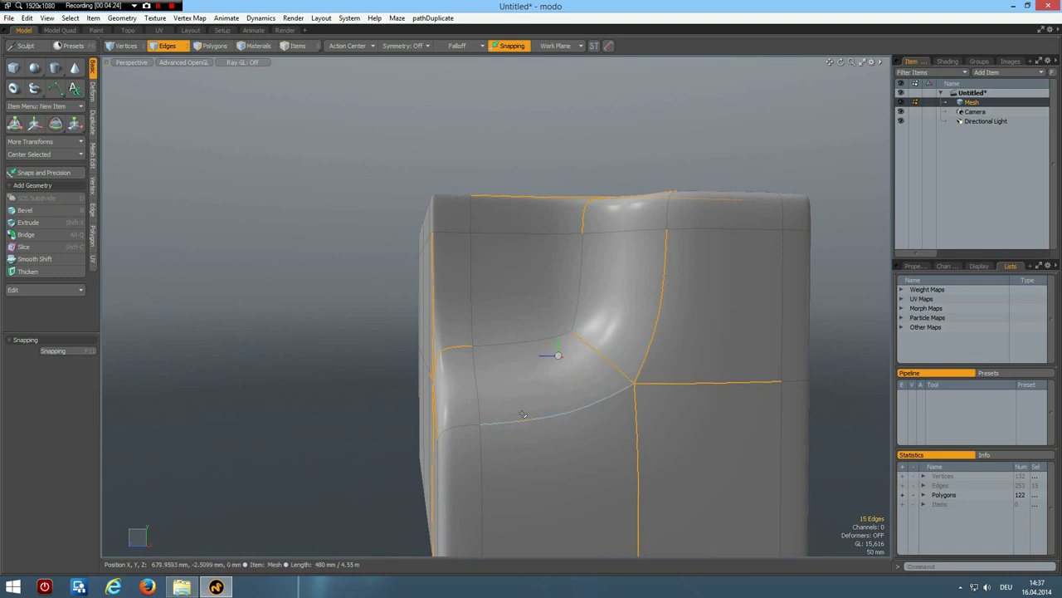
left_click_drag(564, 334, 643, 390, "alt")
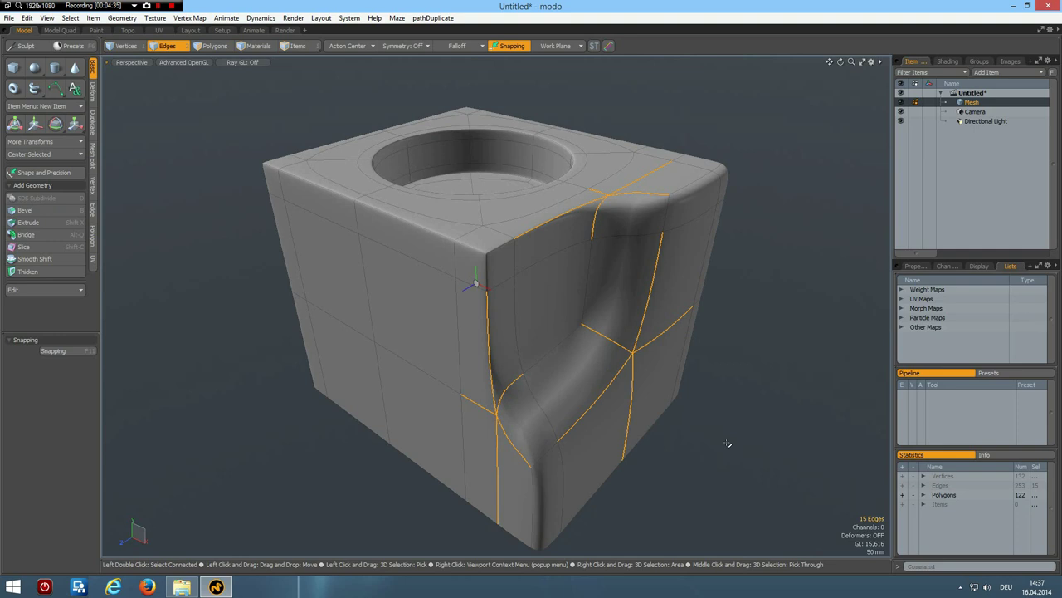
left_click(728, 442)
key("Tab")
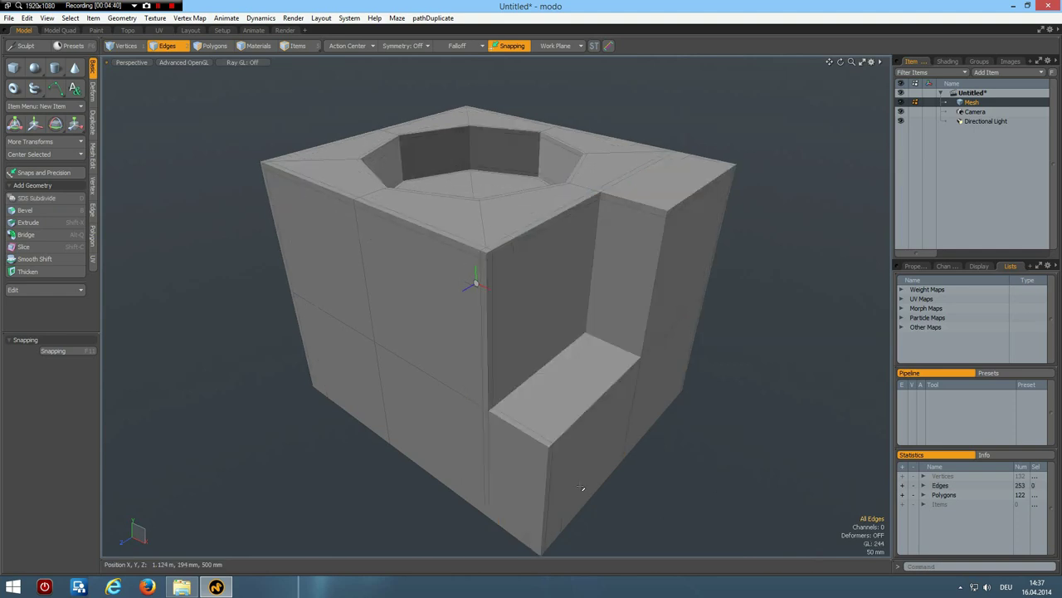
- Add four supporting edge loops at the notch: about 9 mm from the ledge's outer edge, 15 mm from its inner edge, 14 mm below and above
left_click_drag(469, 446, 517, 404, "alt")
scroll(521, 401, "up", 5)
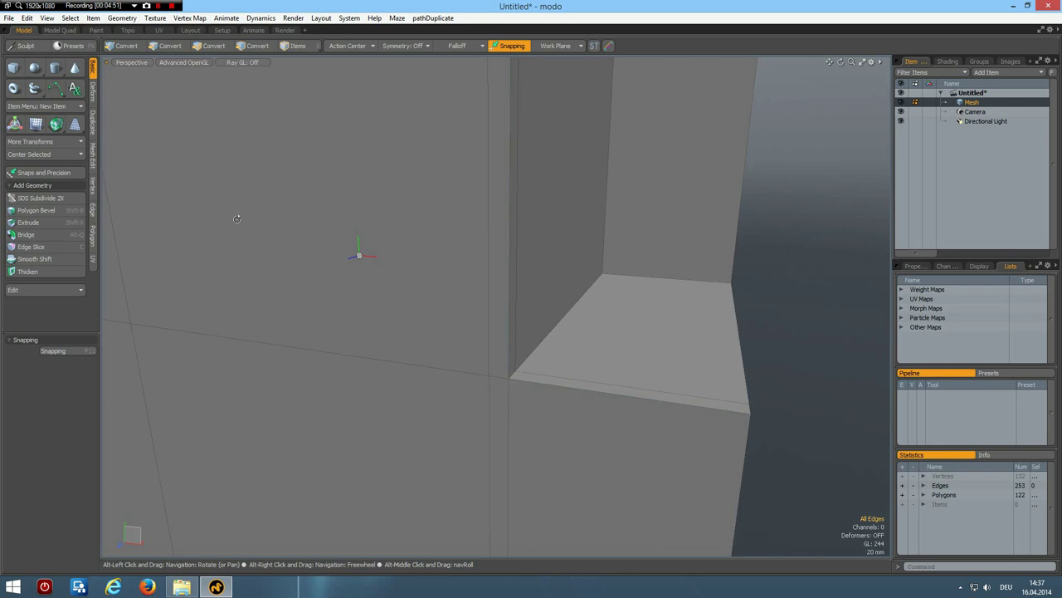
left_click(93, 211)
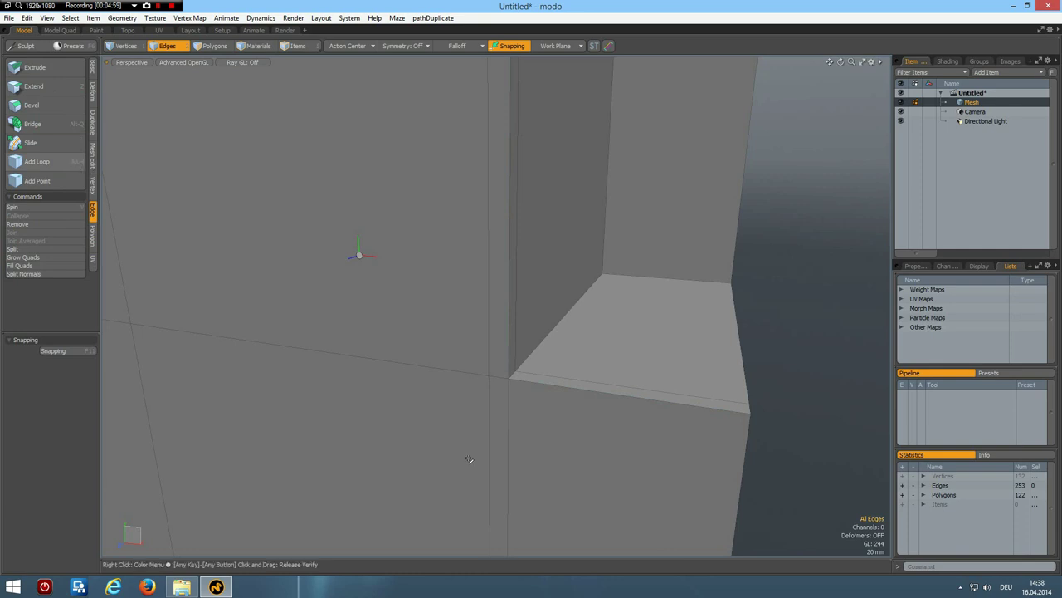
key("alt+l")
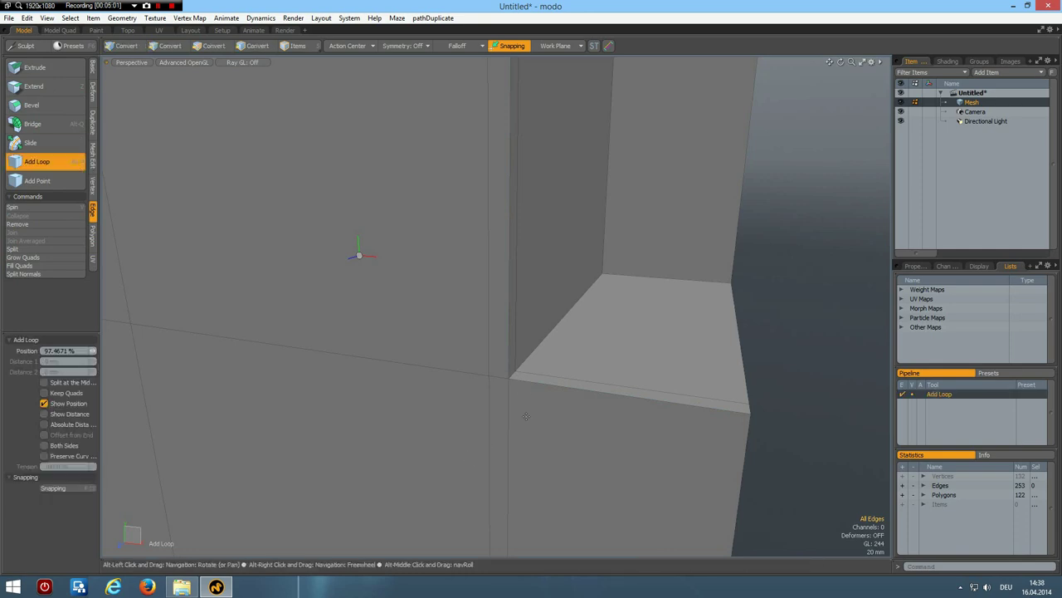
left_click(522, 380)
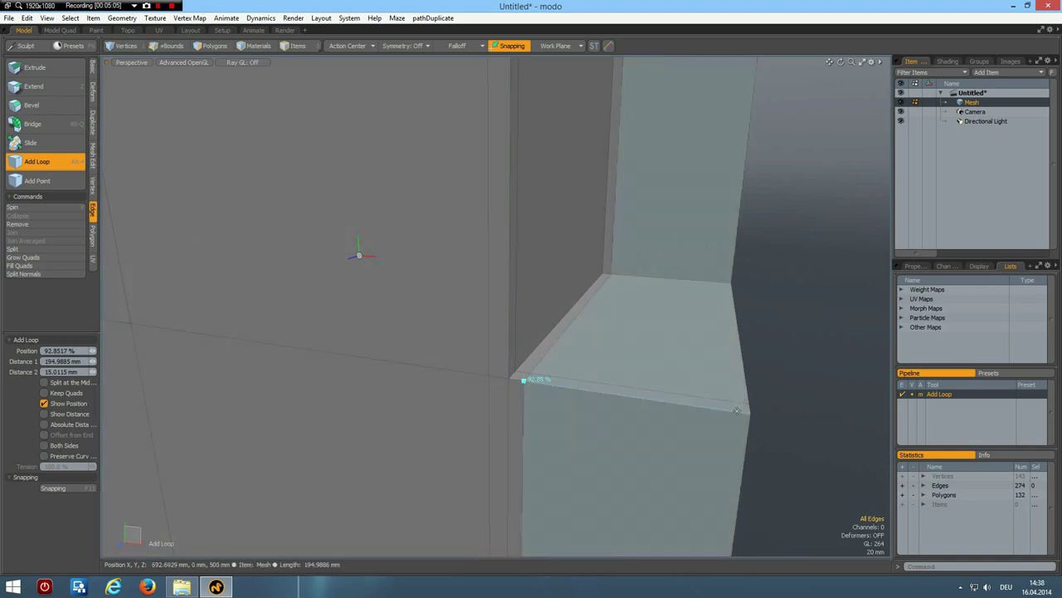
left_click(738, 412)
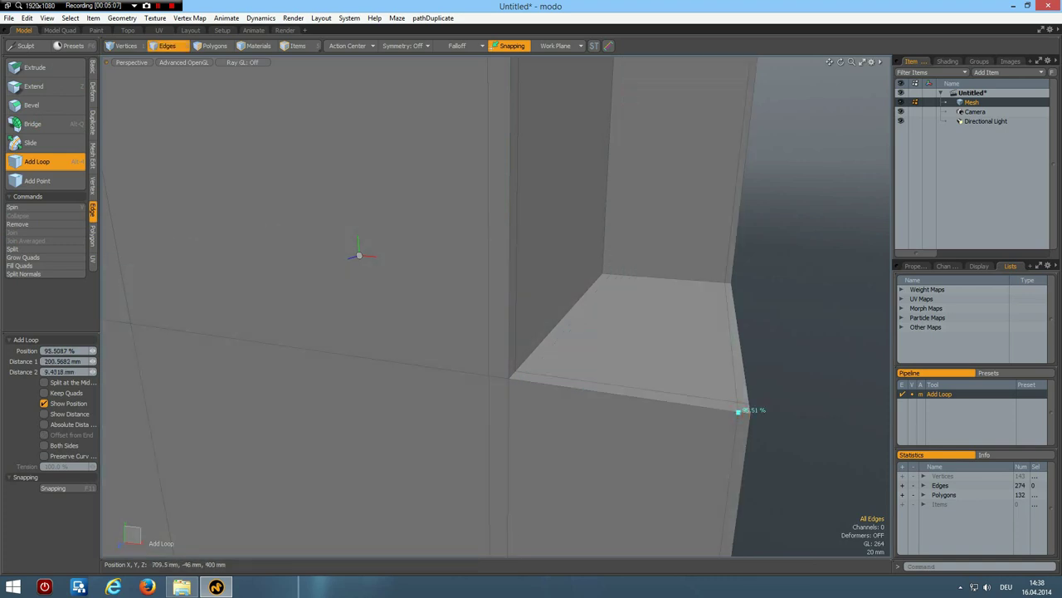
left_click(524, 379)
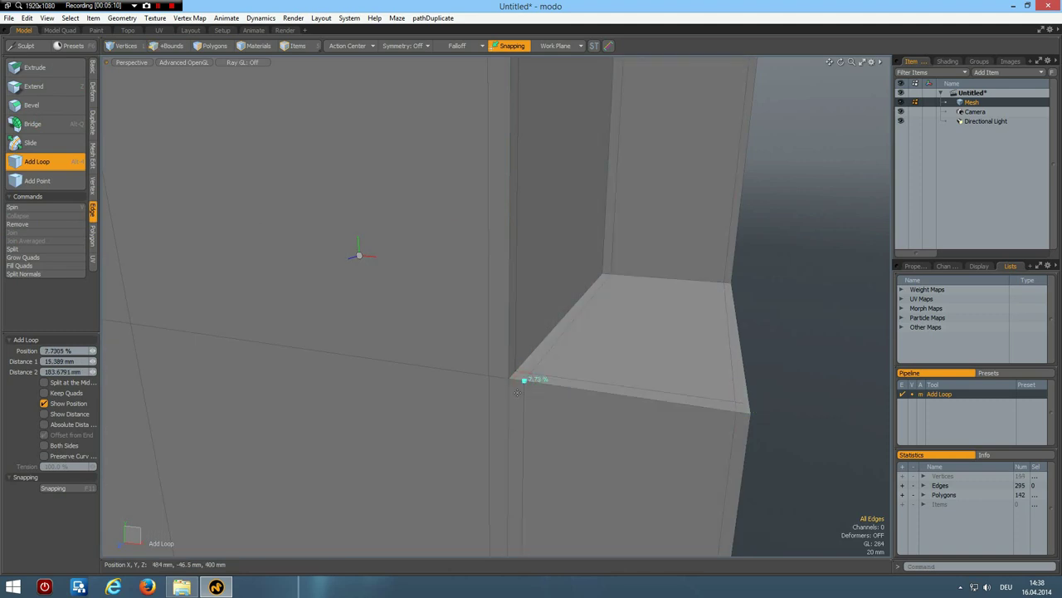
left_click(524, 394)
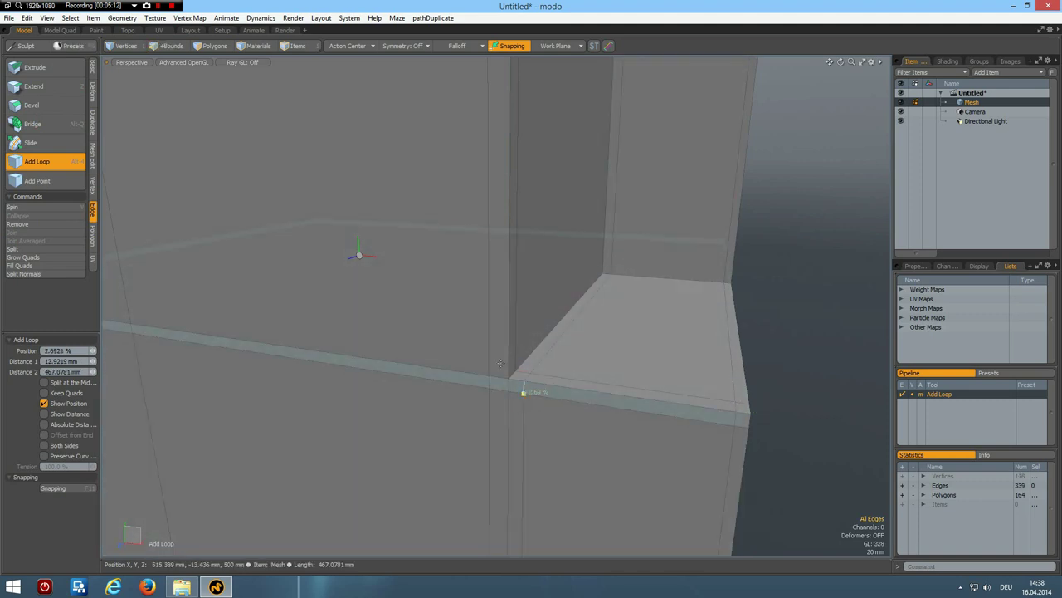
left_click(505, 363)
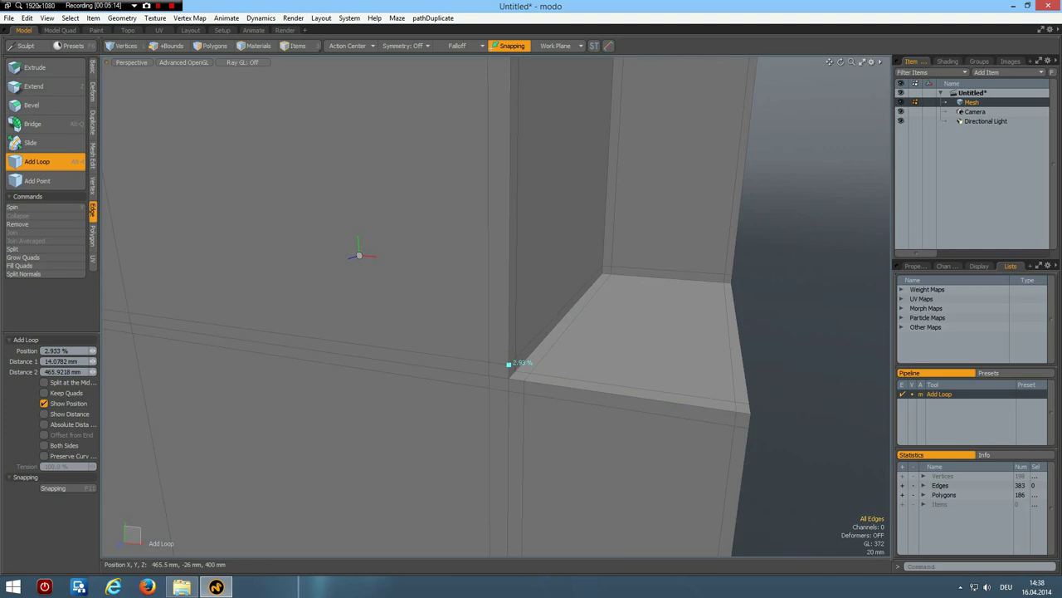
- Move the vertical edge loop on the neighbouring face about 7 mm along X toward the notch and clear the selection
left_click_drag(636, 461, 519, 405, "alt")
scroll(494, 374, "up", 3)
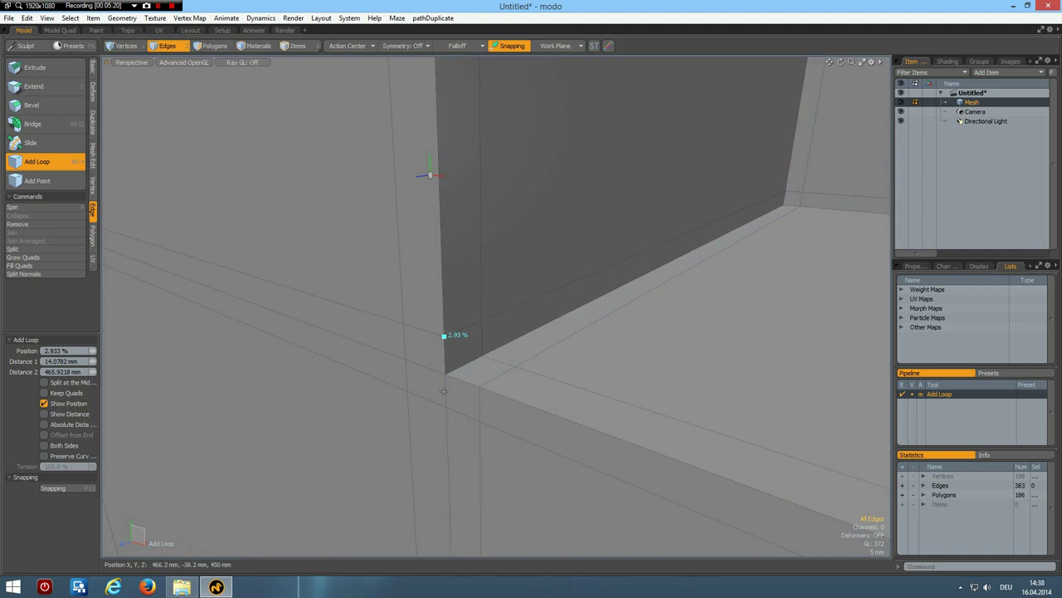
left_click_drag(421, 400, 496, 403, "alt")
key("space")
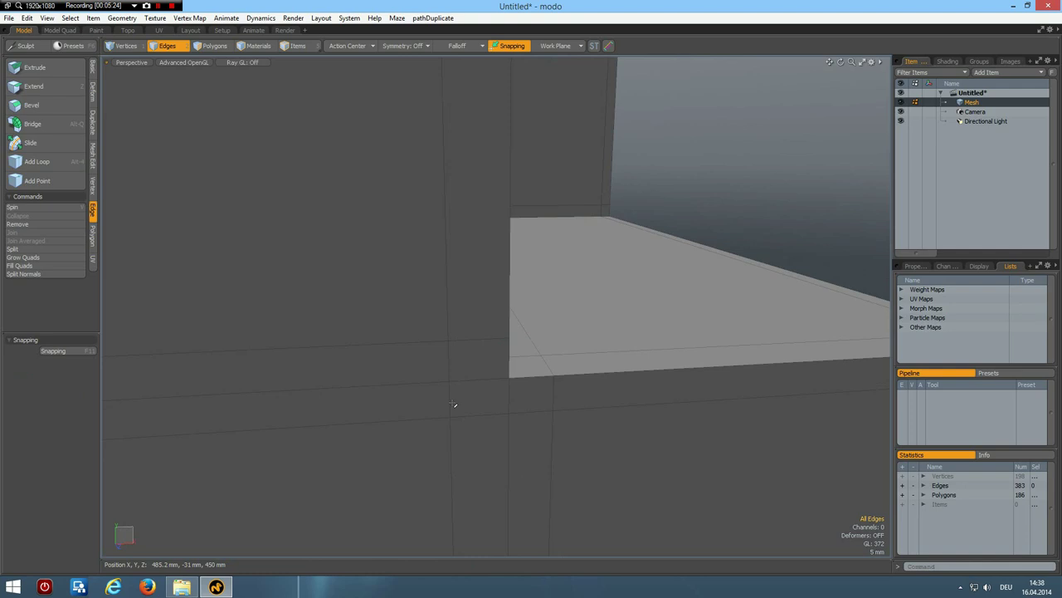
double_click(451, 399)
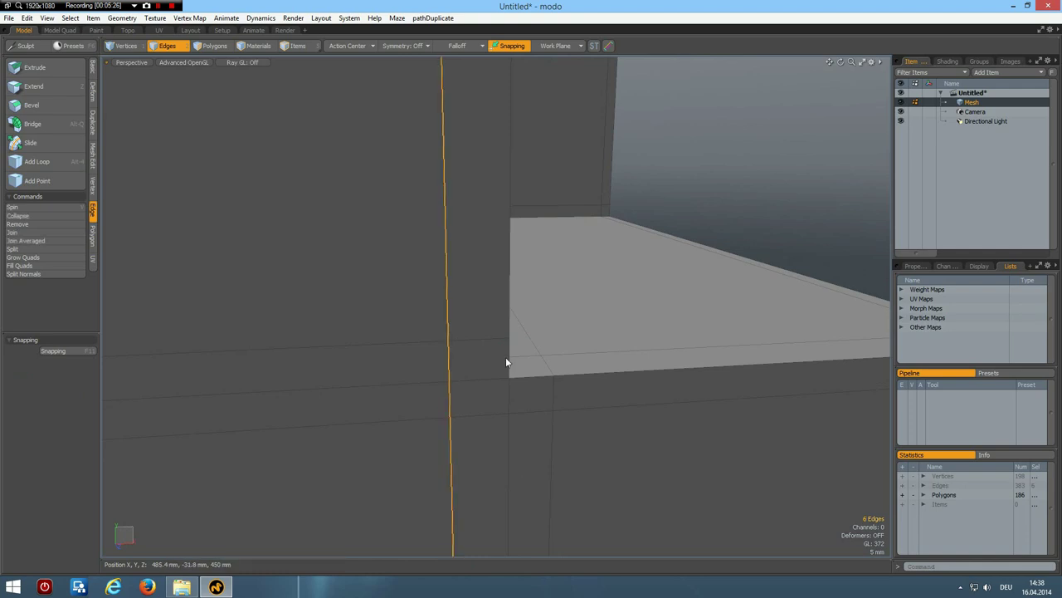
key("y")
left_click_drag(496, 339, 516, 339)
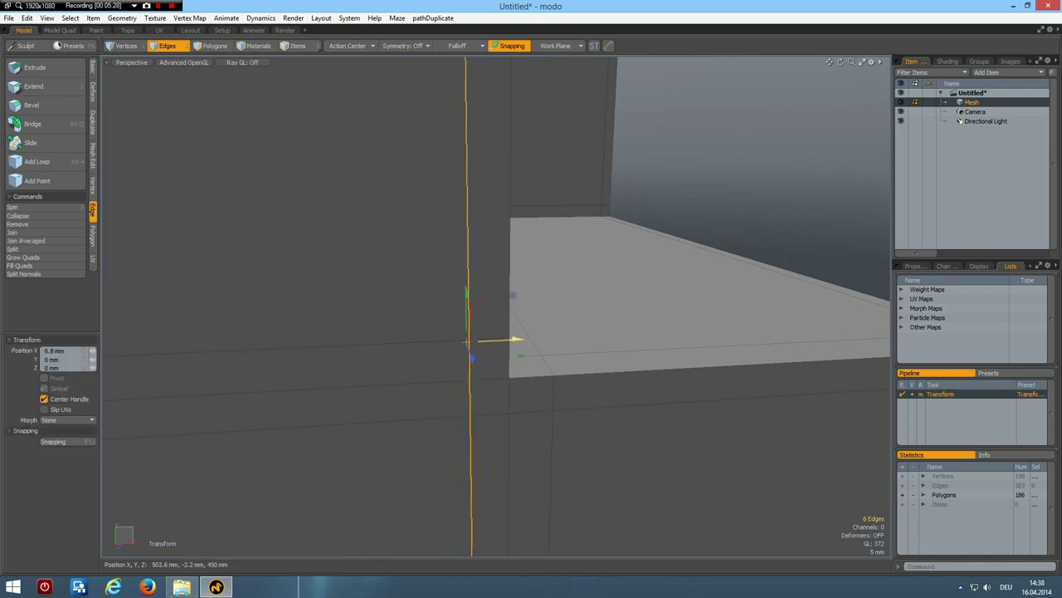
key("space")
left_click(652, 303)
- Add an edge loop across the top face about 12 mm beside the notch's inner corner and turn on subdivision
scroll(644, 304, "down", 4)
left_click_drag(663, 316, 332, 313, "alt")
scroll(650, 334, "down", 4)
left_click_drag(766, 284, 672, 396, "alt")
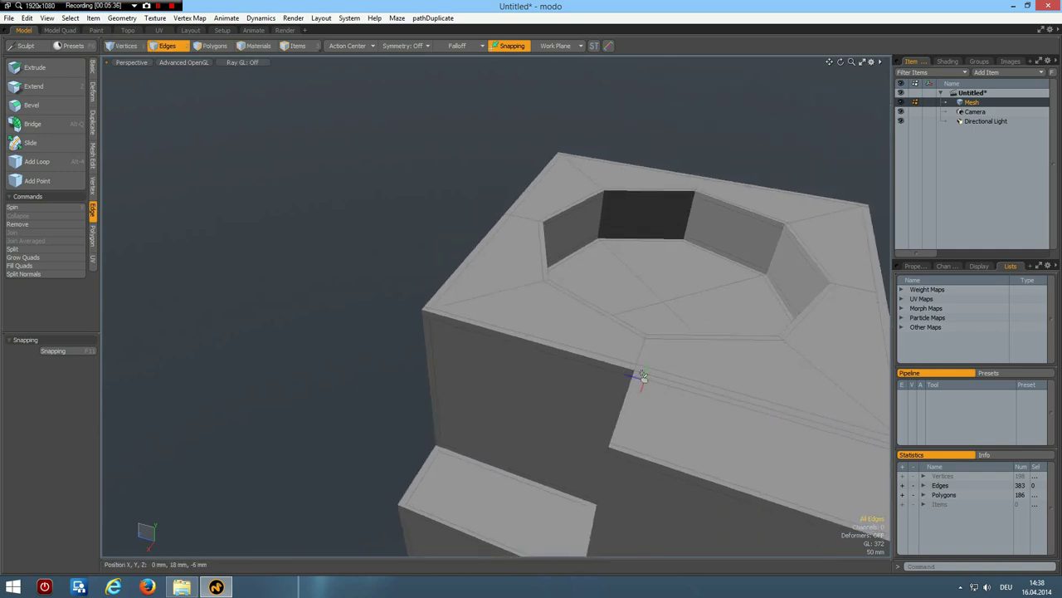
scroll(642, 375, "up", 3)
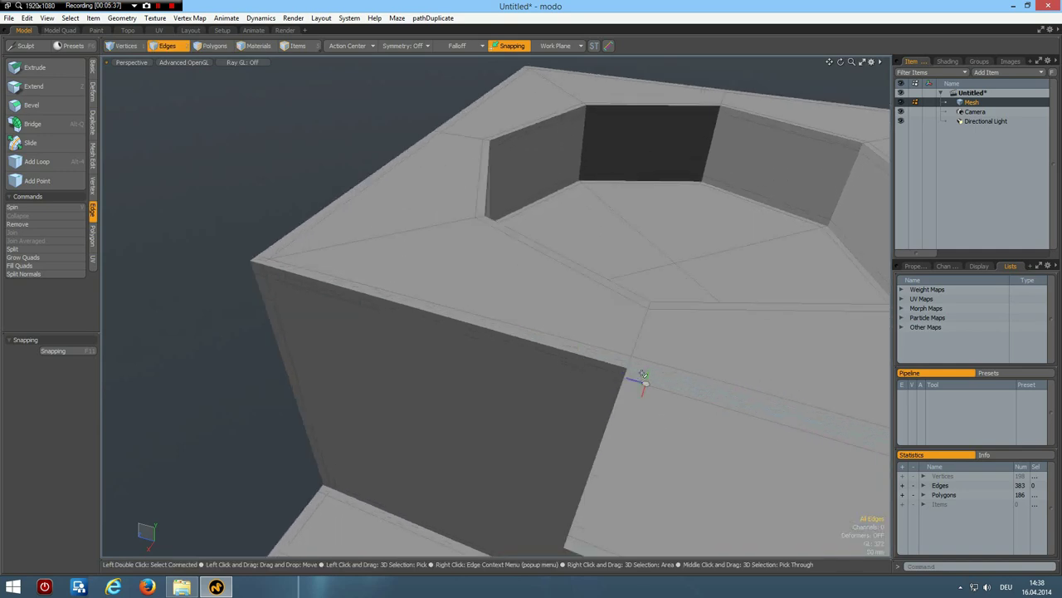
left_click_drag(712, 236, 744, 219, "alt")
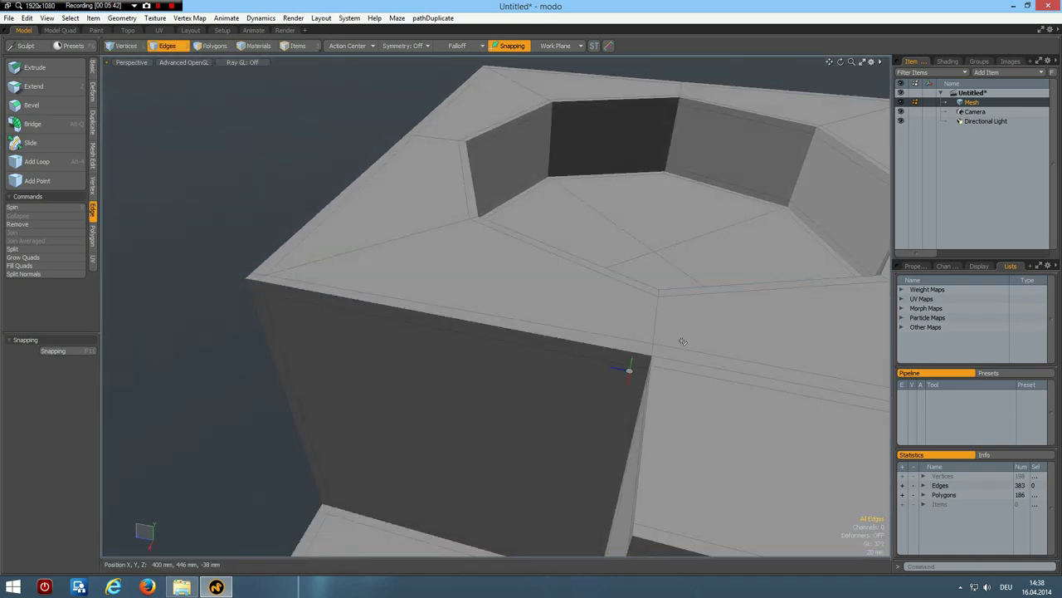
key("alt+l")
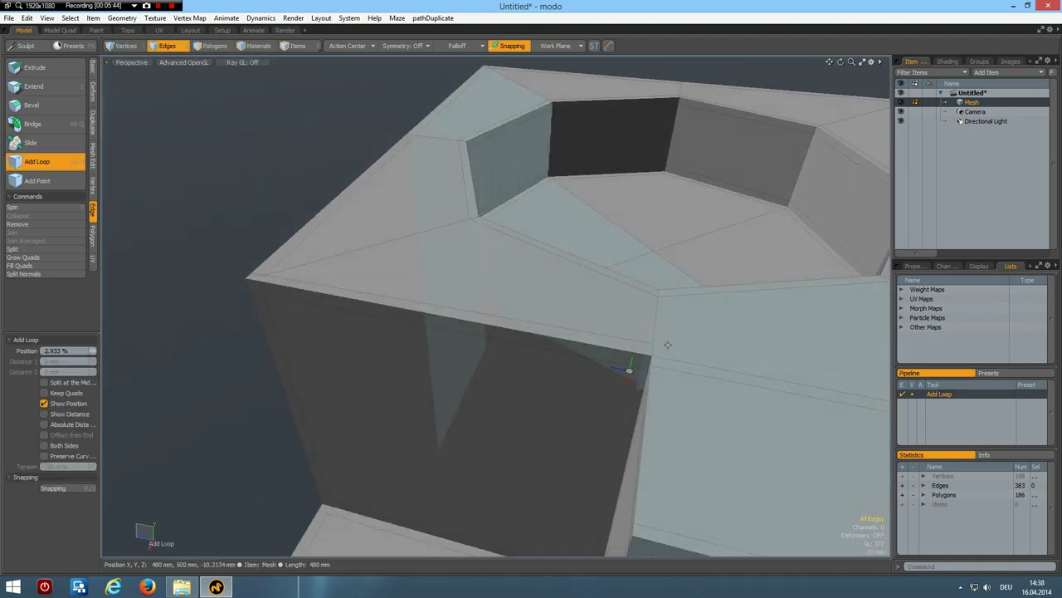
left_click(665, 347)
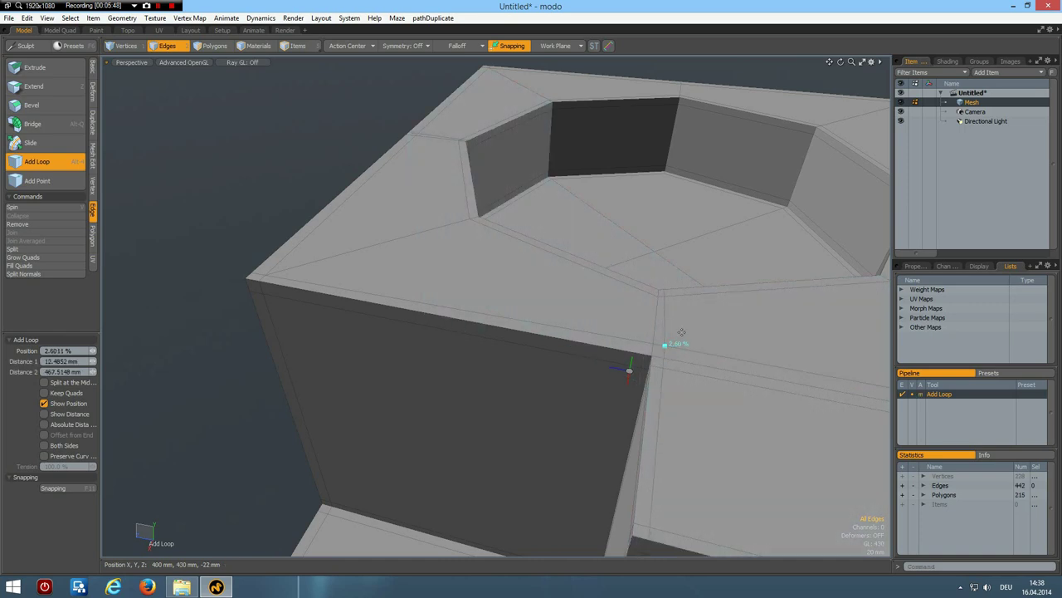
key("space")
key("Tab")
left_click_drag(721, 310, 724, 349, "alt")
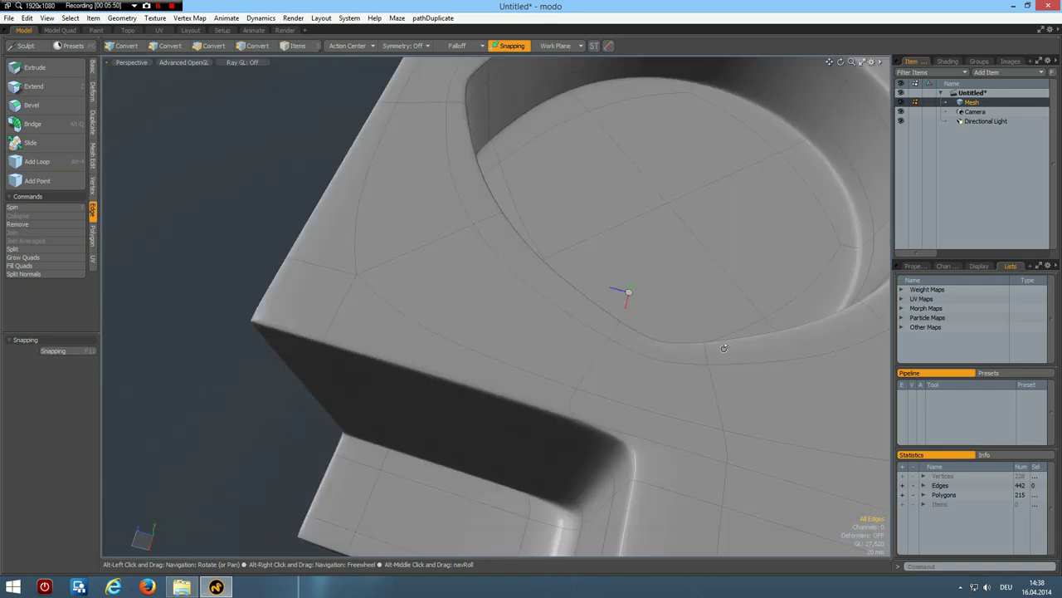
- Remove the edge loop running beside the notch's inner corner through the round recess and turn off subdivision
scroll(725, 350, "down", 3)
scroll(724, 350, "up", 2)
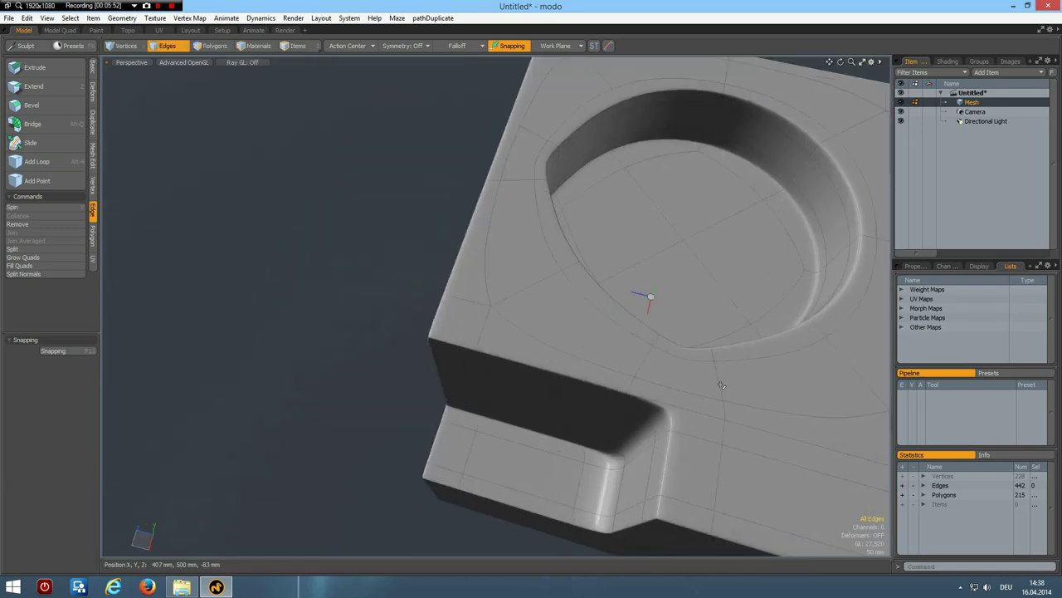
double_click(719, 386)
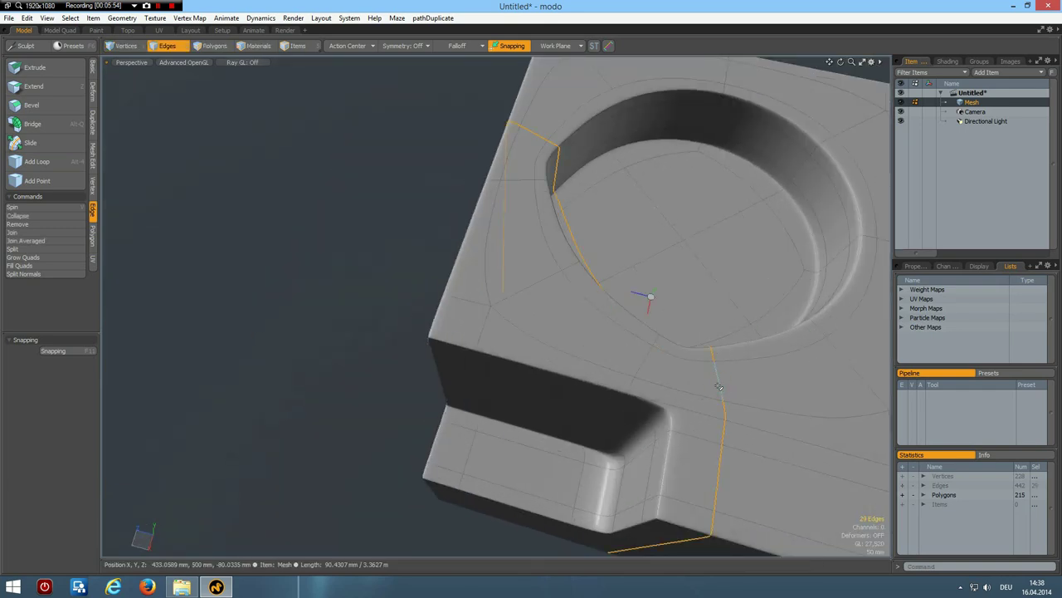
key("BackSpace")
key("Tab")
left_click_drag(690, 503, 669, 370, "alt")
- Select the polygon bands covering the notch's back wall and ledge, the outer face, and the top strip beside the notch
key("3")
left_click(669, 373)
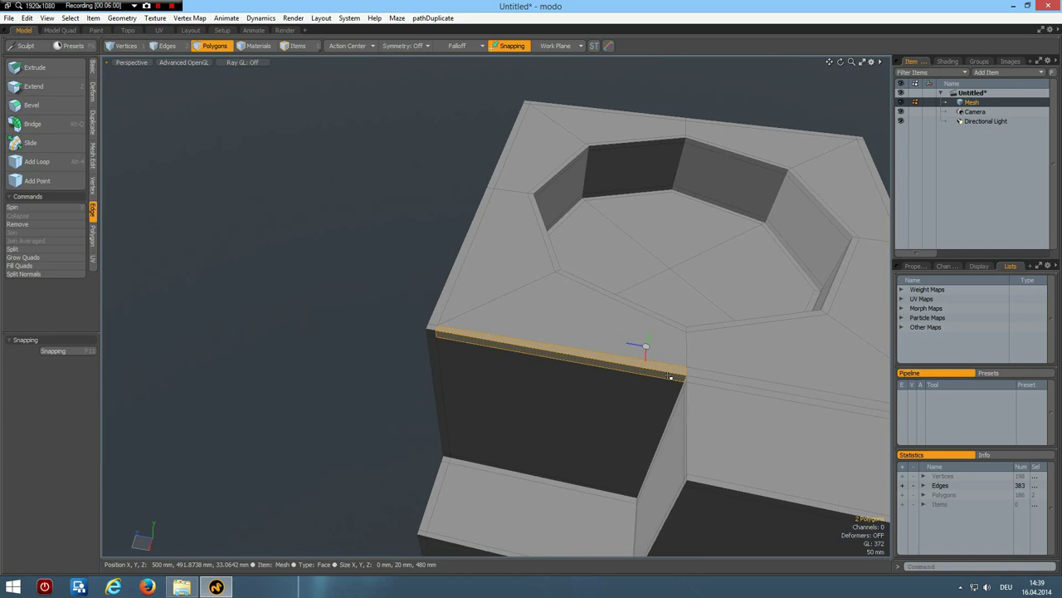
key("Up")
key("Up")
key("Up")
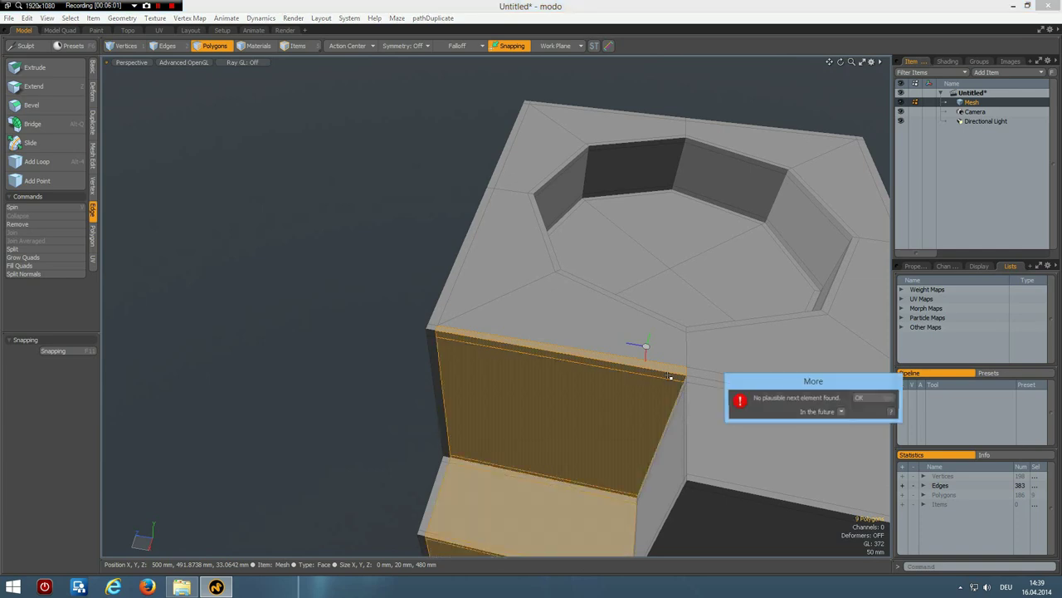
left_click(711, 380, "shift")
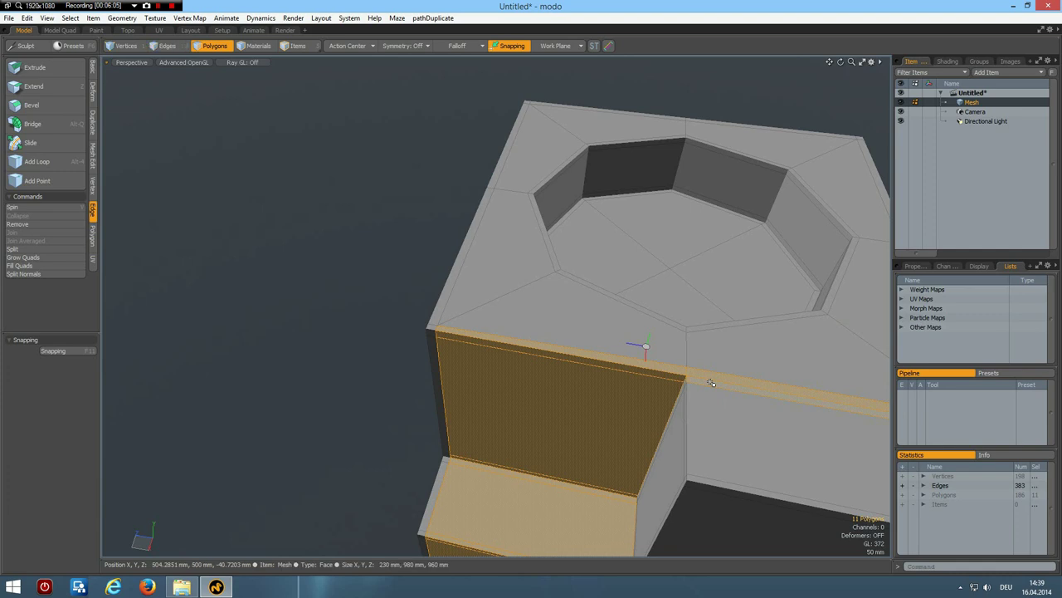
key("Up")
key("Up")
key("Return")
- Add two edge loops within the selected polygons: about 15 mm from the notch's inner corner and just beside its outer vertical edge
scroll(774, 381, "down", 3)
left_click_drag(707, 441, 752, 353, "alt")
scroll(758, 341, "up", 5)
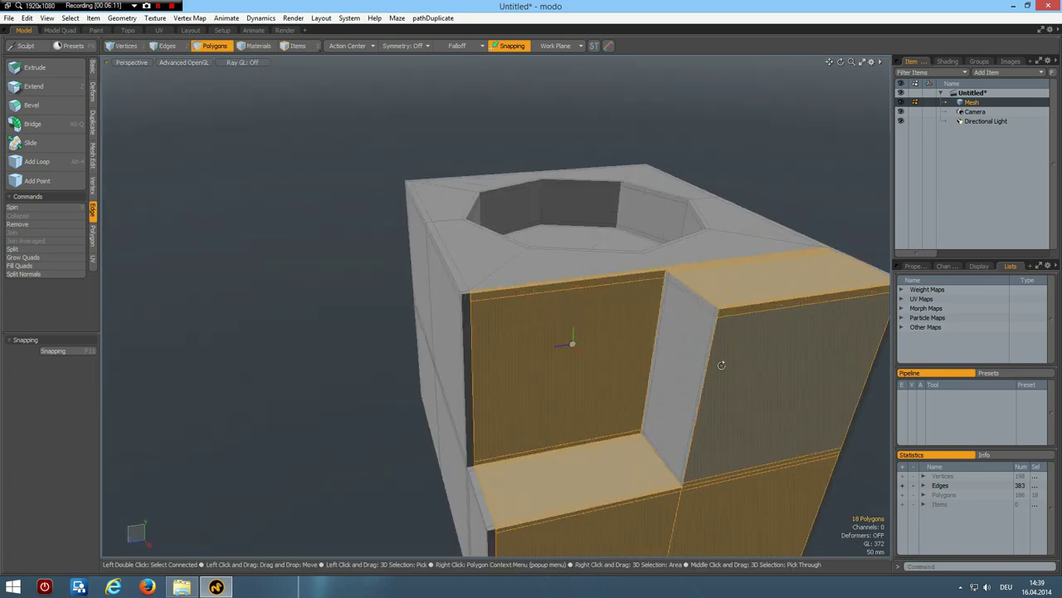
left_click_drag(670, 299, 576, 346, "alt")
key("alt+l")
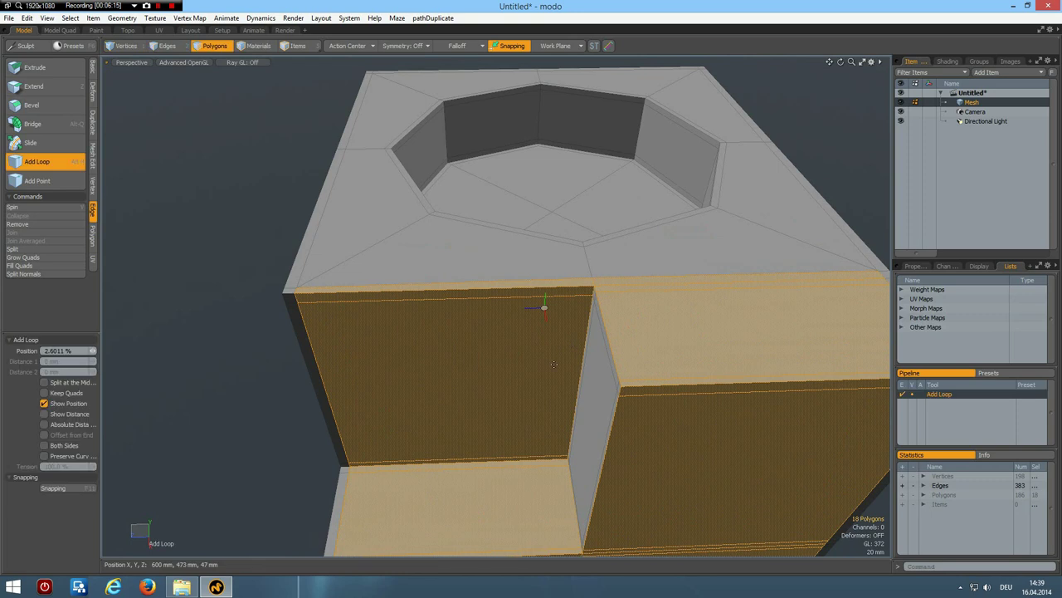
left_click(586, 287)
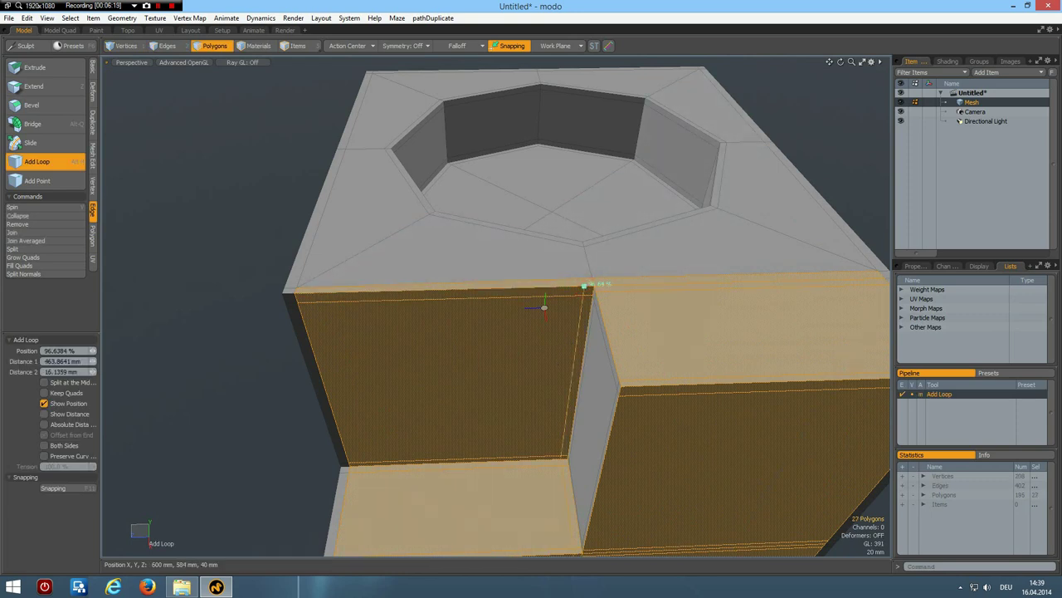
left_click(630, 386)
left_click_drag(631, 386, 631, 386)
key("space")
- Examine the supporting loops around the notch's lower corners and on the adjoining side face
scroll(503, 387, "down", 3)
left_click_drag(548, 492, 572, 453, "alt")
scroll(574, 534, "up", 5)
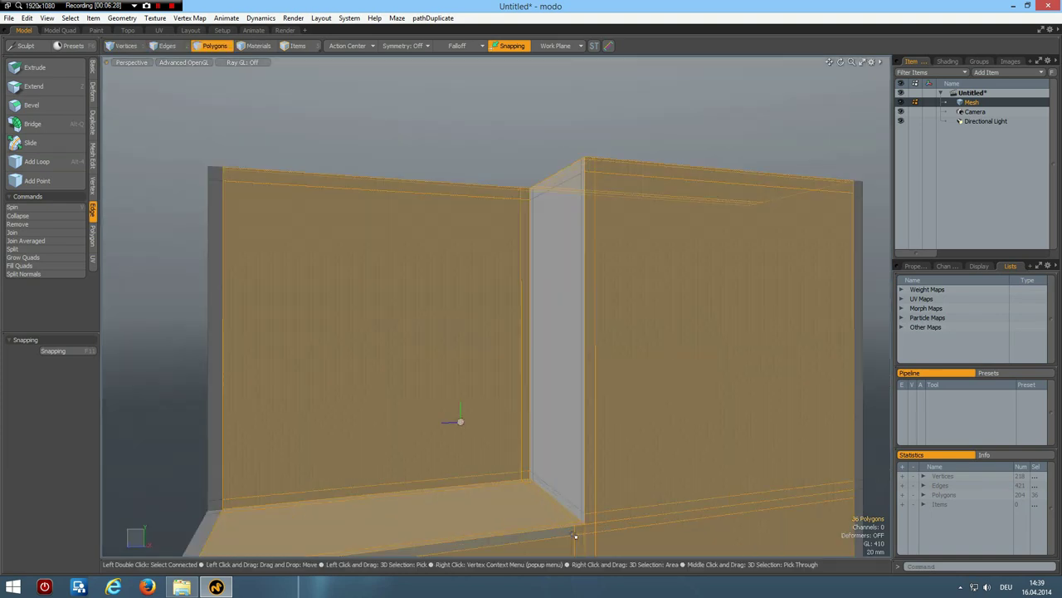
left_click_drag(562, 508, 589, 513, "alt")
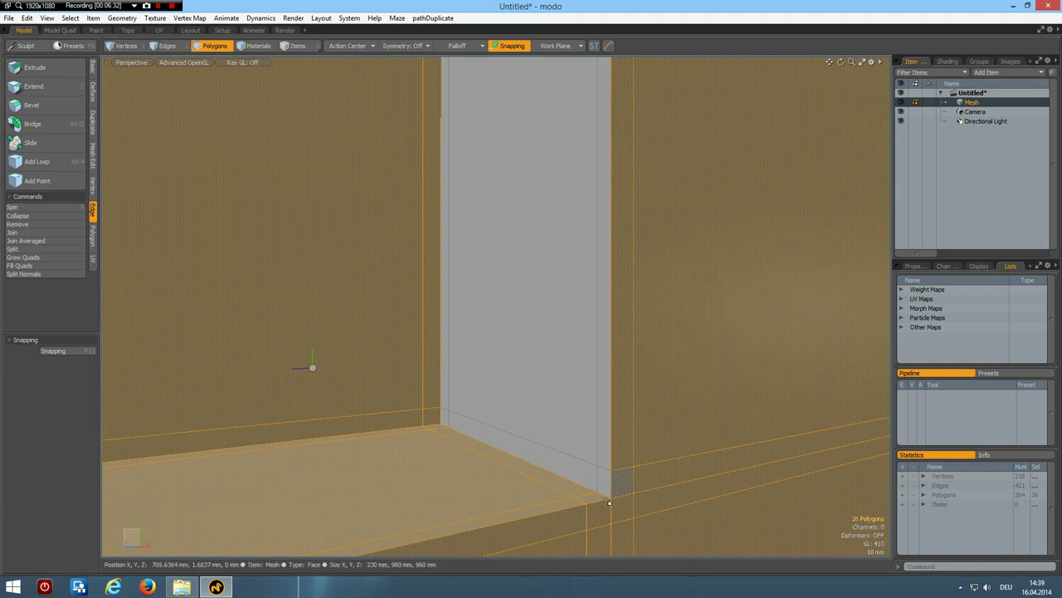
scroll(623, 490, "down", 6)
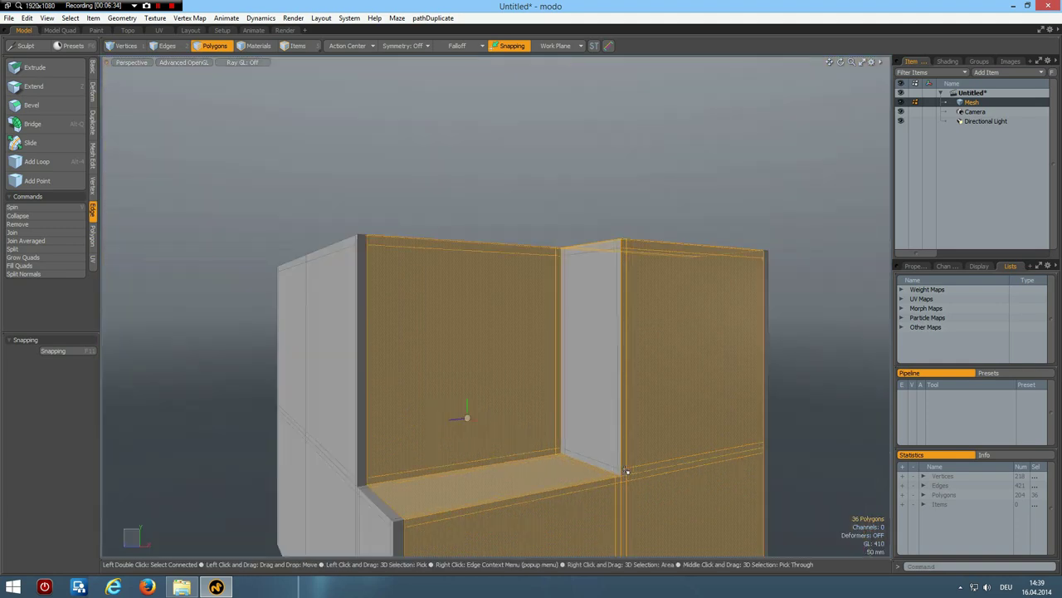
left_click_drag(574, 230, 393, 356, "alt")
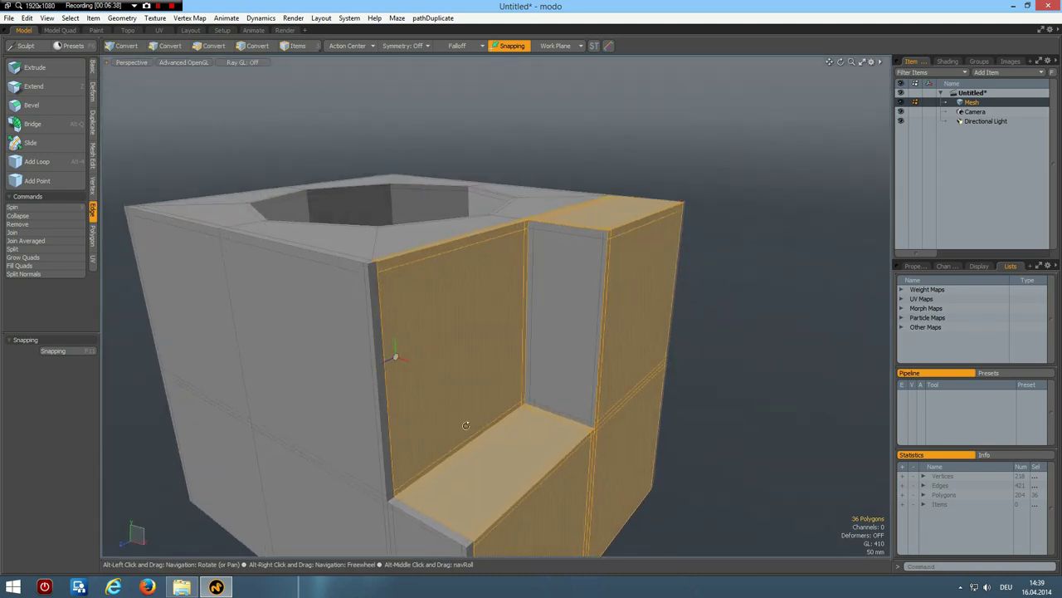
scroll(340, 496, "up", 3)
scroll(339, 496, "up", 2)
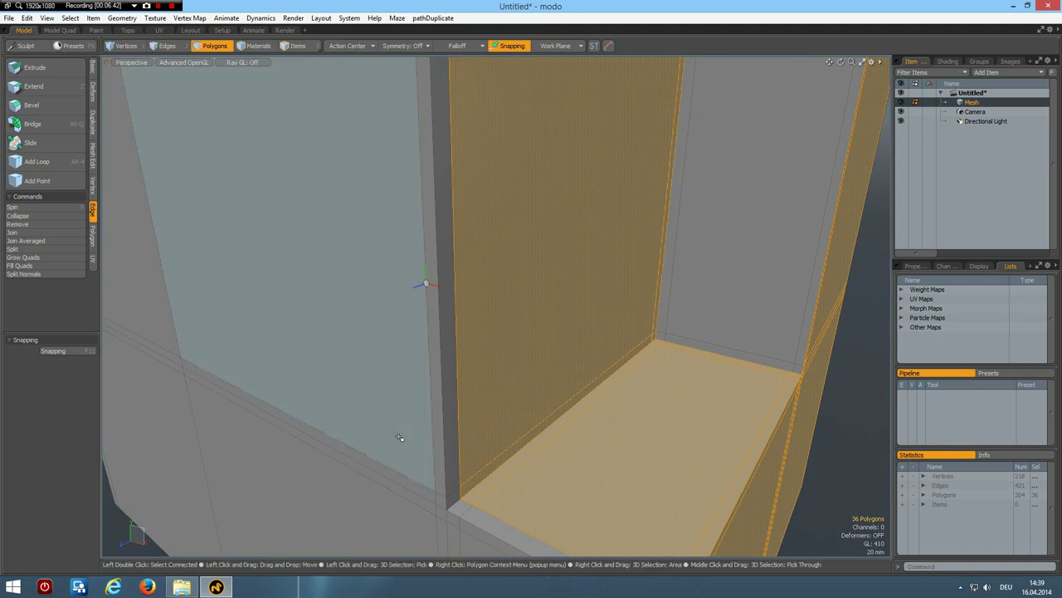
- Remove the surplus edges running out from the notch's corners across the side, outer and top faces, and preview with subdivision on
key("2")
double_click(420, 495)
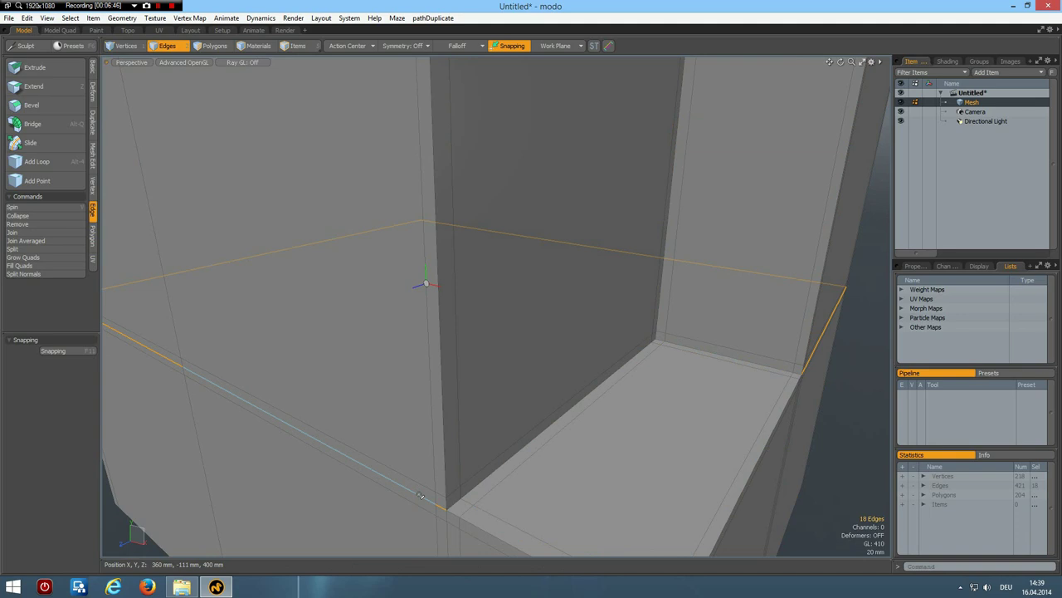
double_click(447, 535, "shift")
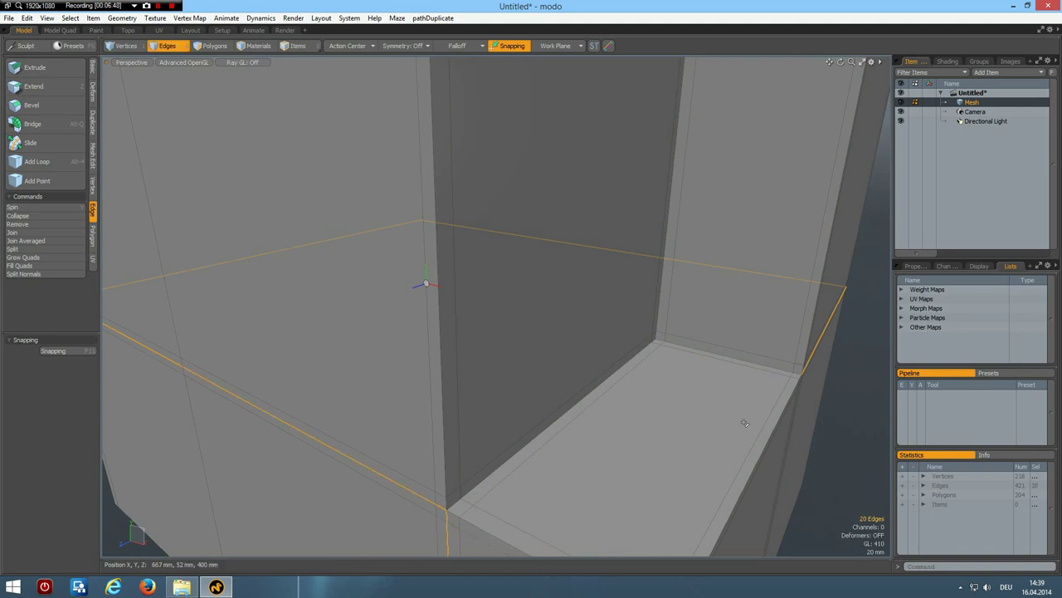
scroll(747, 421, "down", 5)
left_click_drag(808, 394, 712, 359, "alt")
scroll(712, 358, "up", 8)
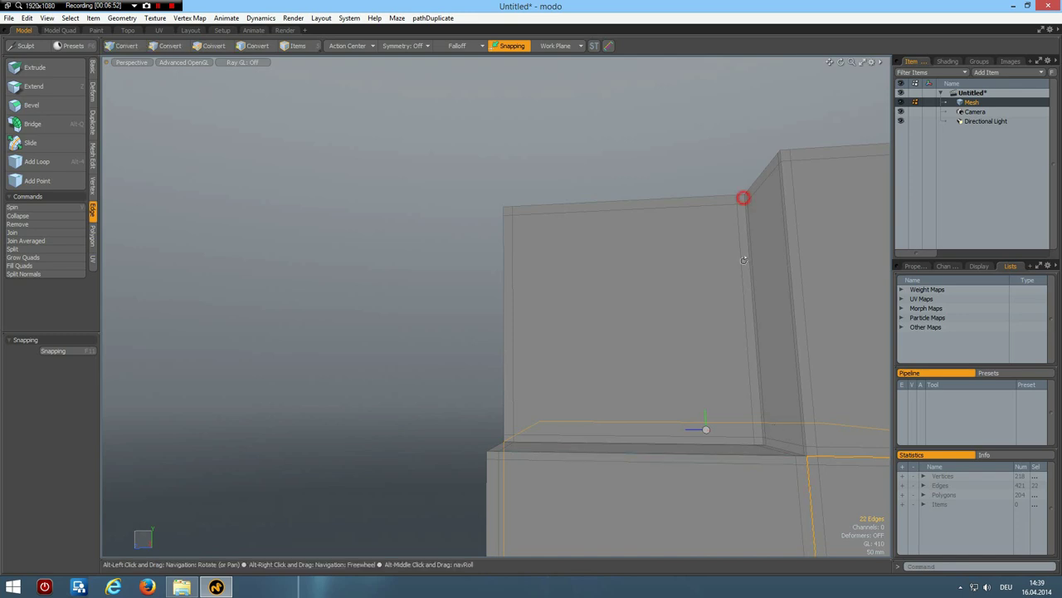
left_click_drag(745, 196, 764, 481, "alt")
double_click(764, 486, "shift")
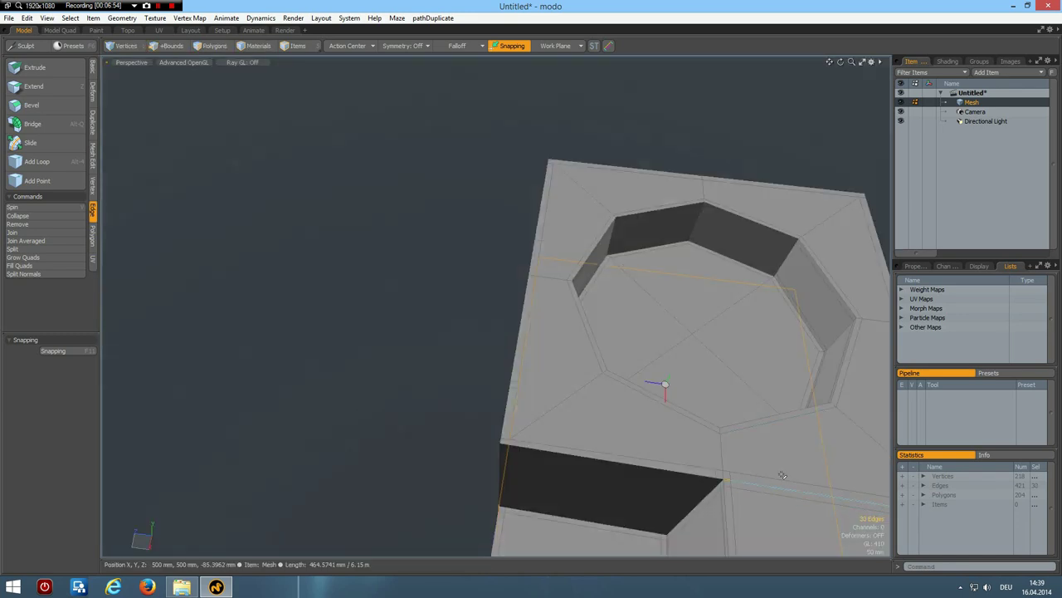
scroll(783, 475, "up", 5)
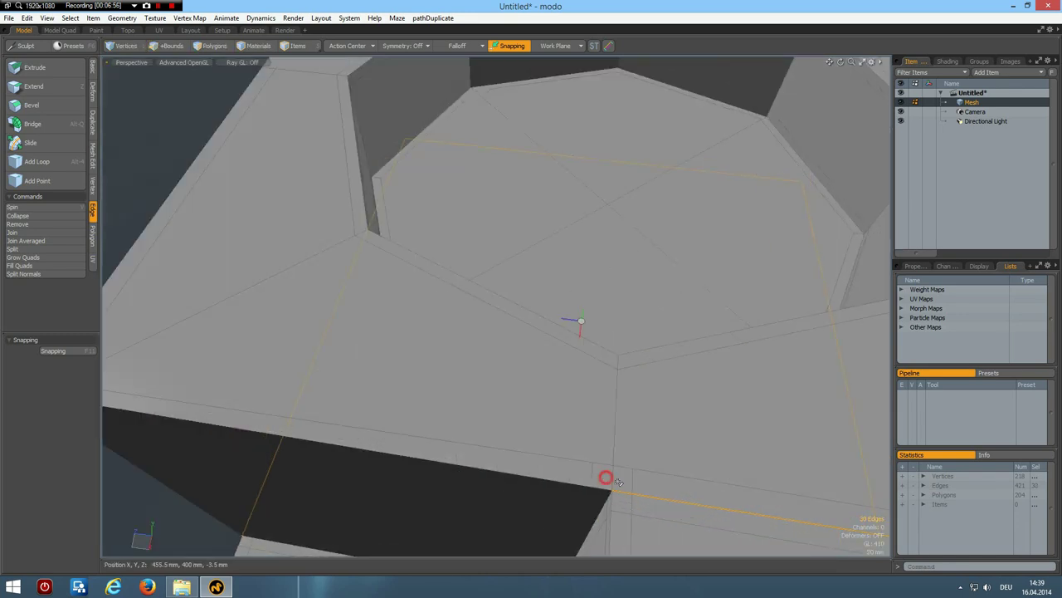
left_click(632, 436)
scroll(631, 401, "down", 5)
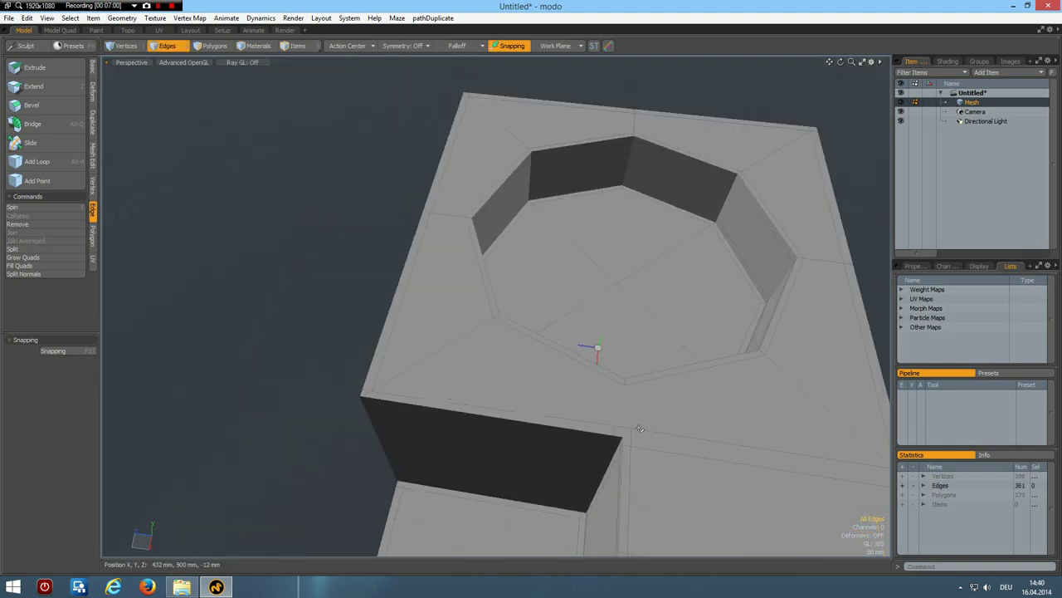
key("Tab")
mouse_move(571, 503)
left_mouse_down("alt")
mouse_move(569, 516)
mouse_move(577, 505)
left_mouse_up("alt")
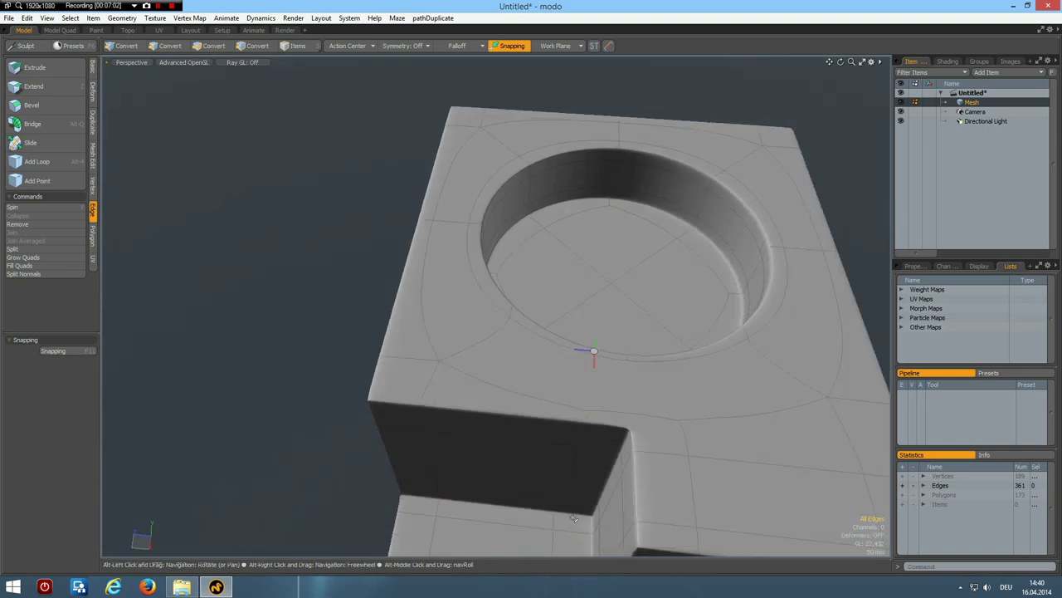
- Turn off subdivision and use Edge Slice to join the notch's inner top corner diagonally to the nearby loop intersection
key("Tab")
scroll(635, 432, "up", 5)
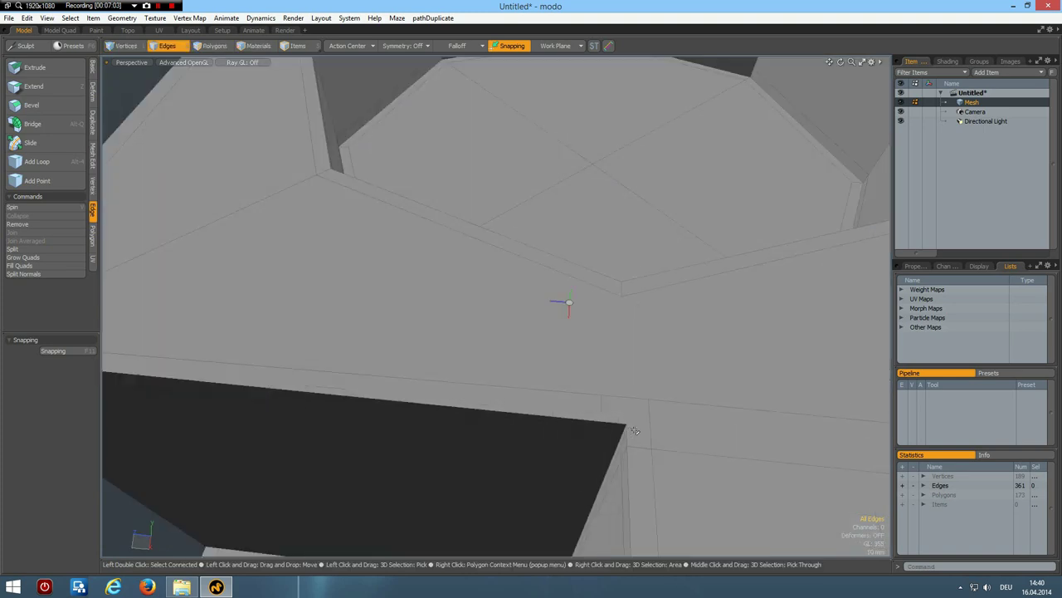
key("alt+c")
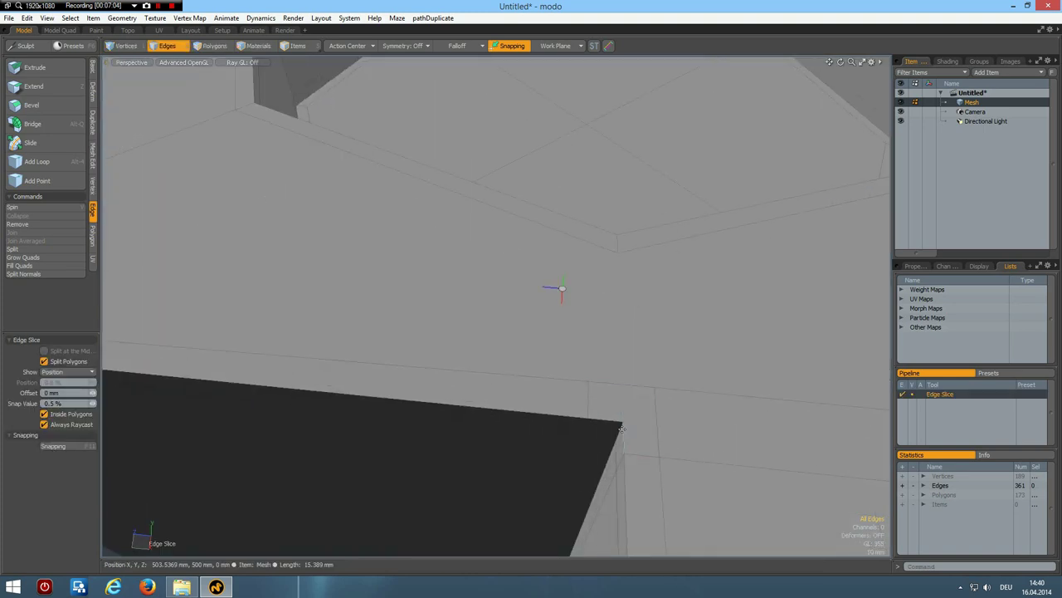
left_click(649, 386)
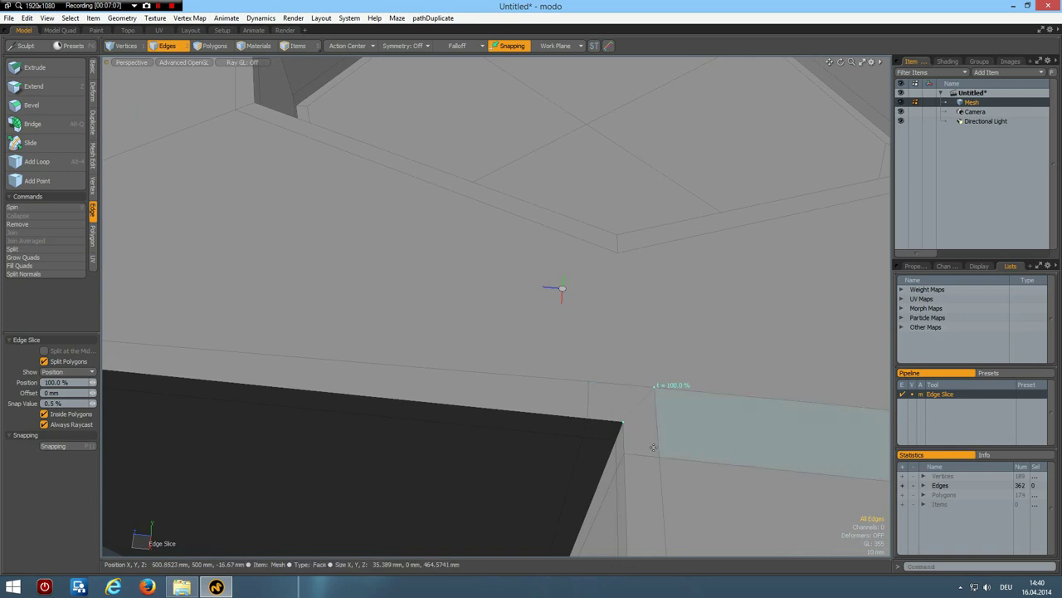
- Slice a diagonal edge on the outer face from the notch's lower corner to the nearest loop intersection
scroll(658, 444, "down", 5)
left_click_drag(643, 540, 685, 357, "alt")
left_click_drag(750, 500, 531, 307, "alt+shift")
scroll(534, 422, "up", 5)
scroll(556, 441, "up", 2)
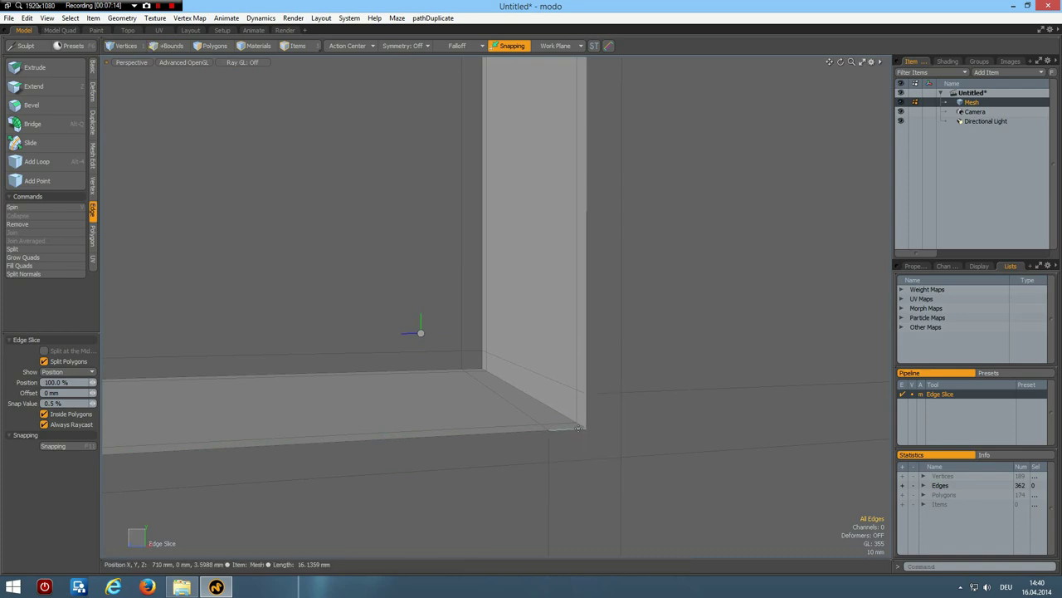
left_click(582, 427)
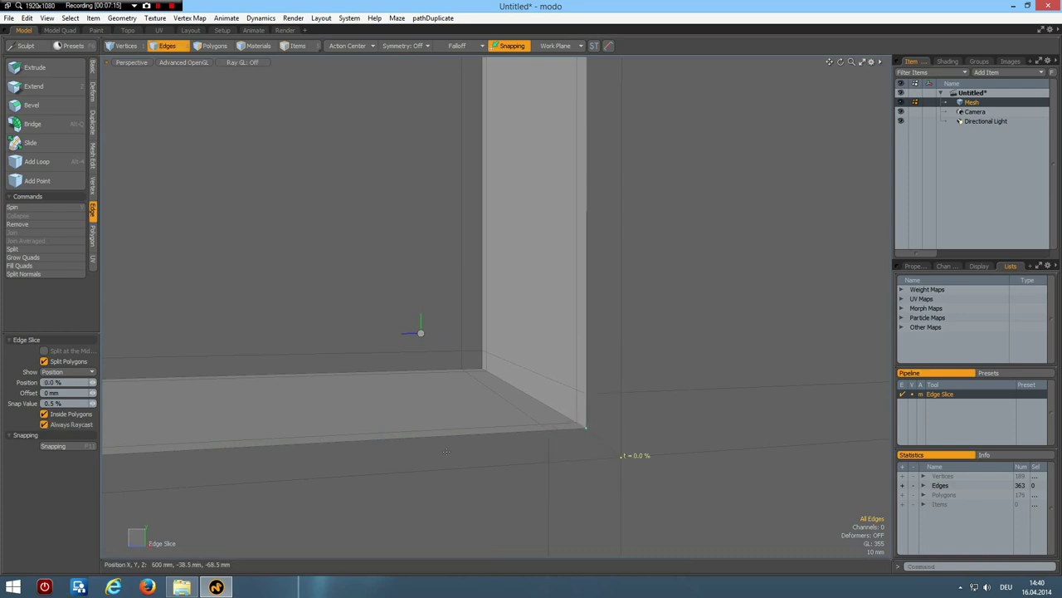
- Slice a diagonal edge on the neighbouring side face from the notch's inner bottom corner to the loop intersection and finish slicing
left_click_drag(185, 408, 301, 391, "alt")
scroll(301, 392, "down", 4)
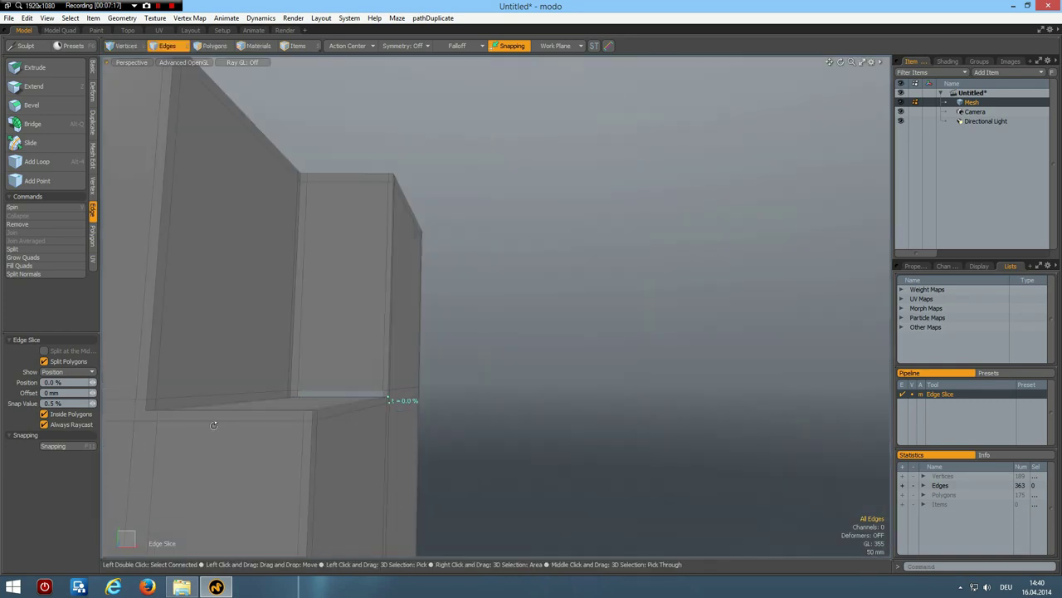
left_click_drag(268, 443, 600, 476, "alt+shift")
scroll(589, 474, "up", 3)
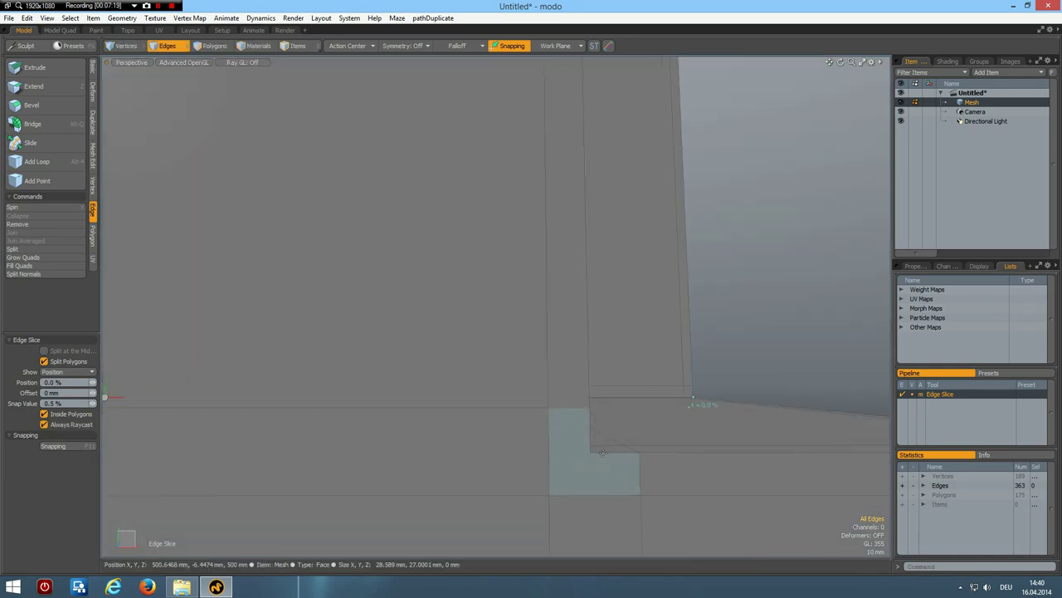
left_click_drag(560, 496, 550, 496)
key("space")
- Examine the notch's corners and the round recess with subdivision on, and inspect the top corner's edge flow with it off
scroll(560, 496, "down", 3)
left_click_drag(659, 470, 584, 488, "alt")
key("Tab")
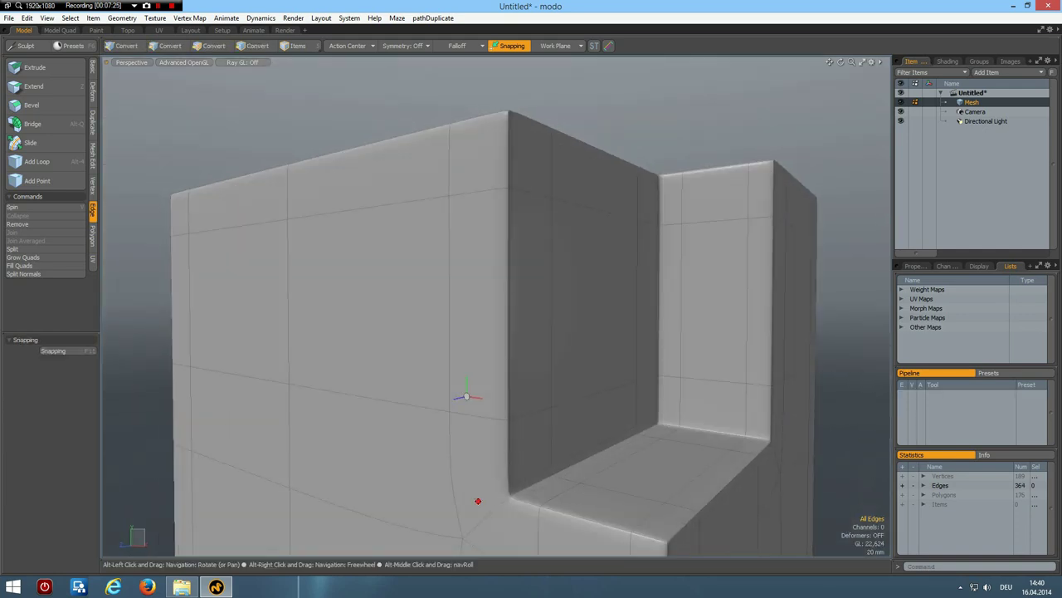
left_click_drag(474, 498, 504, 420, "alt")
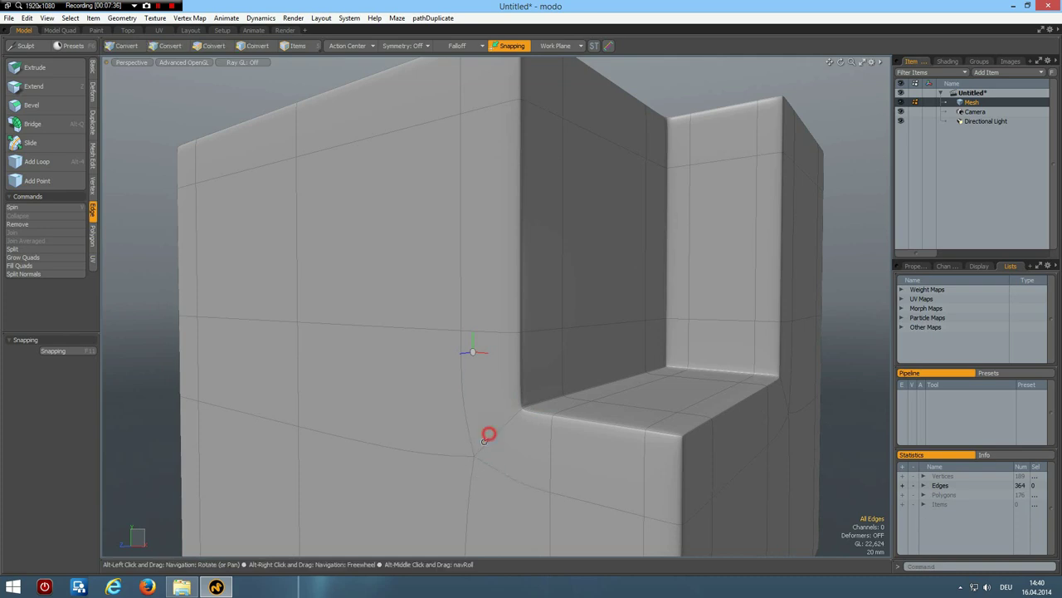
left_click_drag(486, 432, 480, 449, "alt")
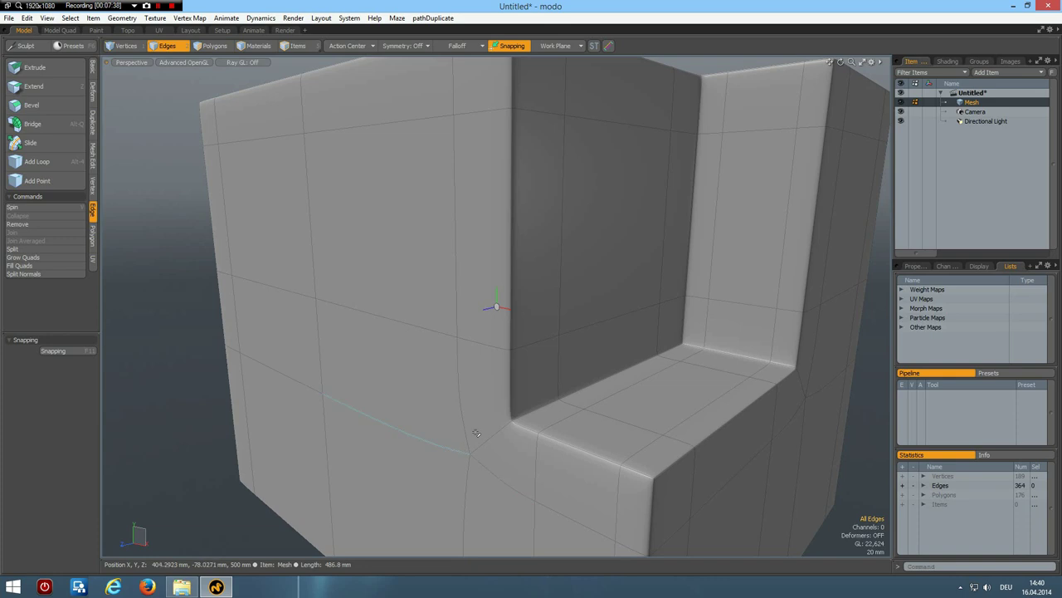
scroll(653, 453, "down", 3)
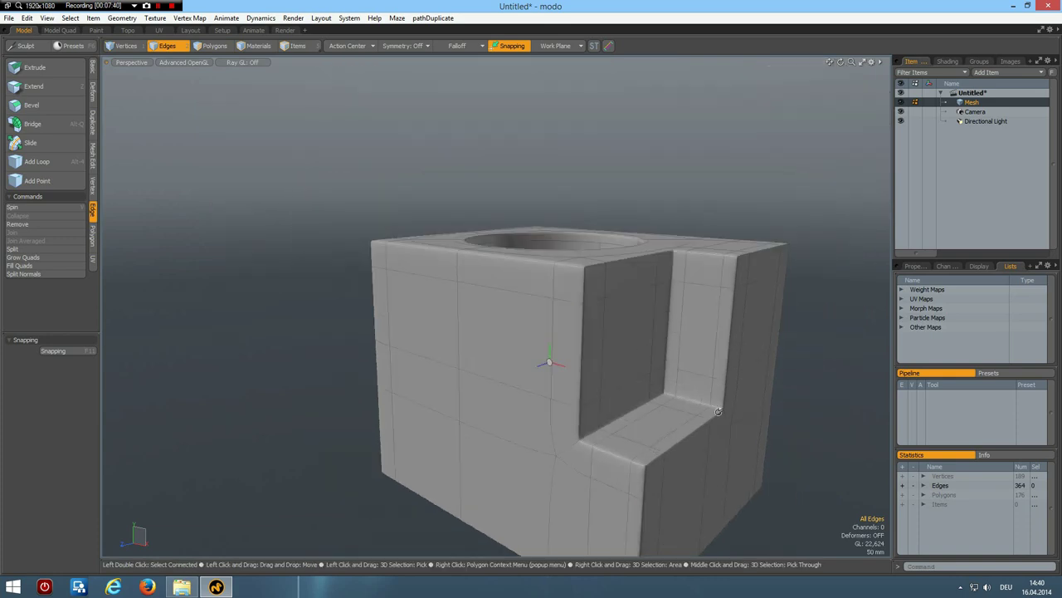
left_click_drag(725, 375, 614, 437, "alt")
scroll(713, 391, "up", 4)
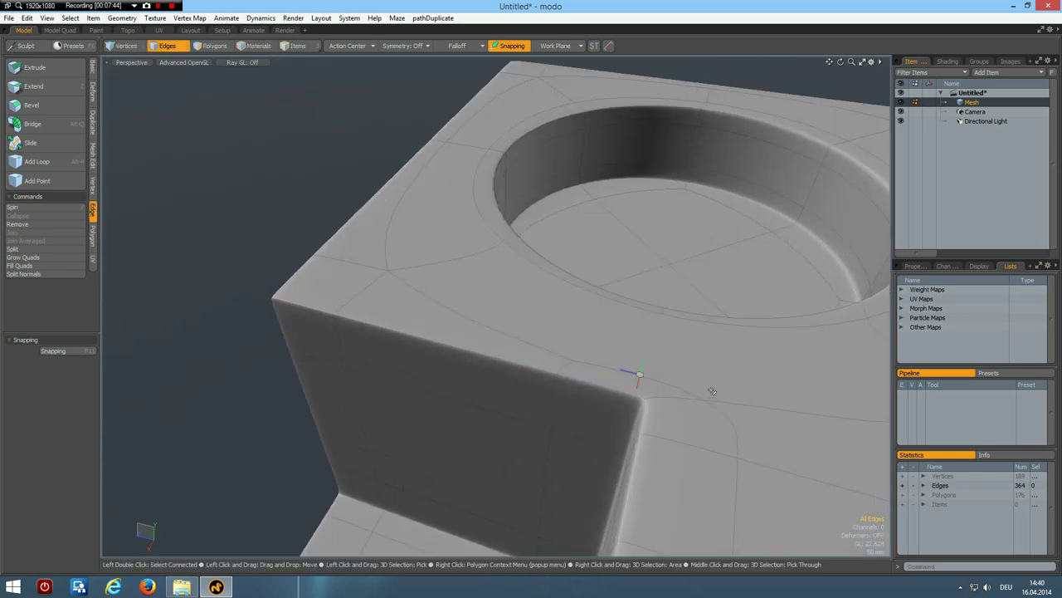
scroll(711, 391, "down", 5)
left_click_drag(703, 434, 568, 402, "alt+shift")
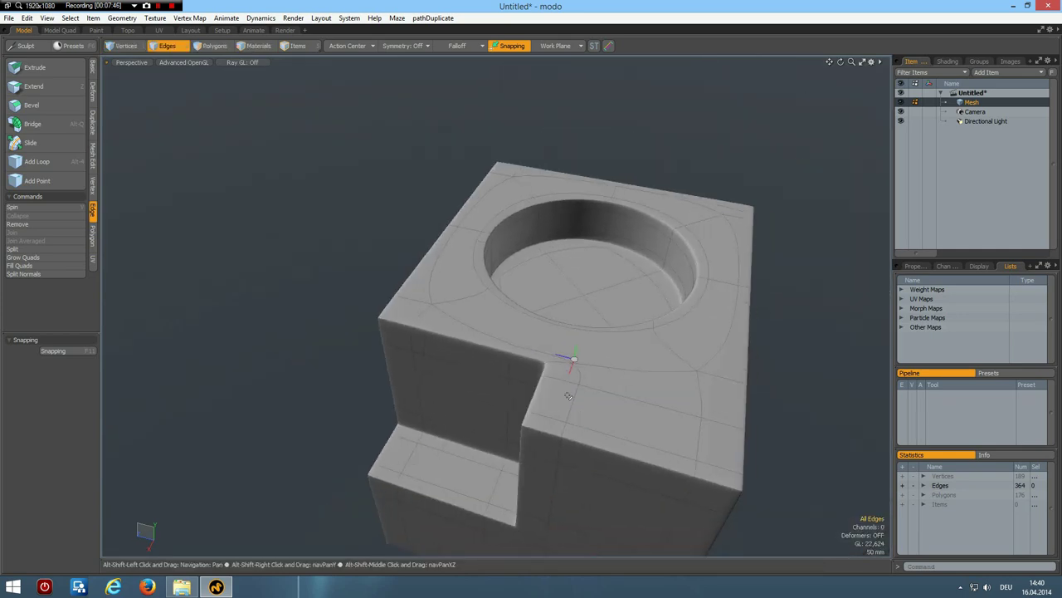
scroll(567, 401, "up", 3)
key("Tab")
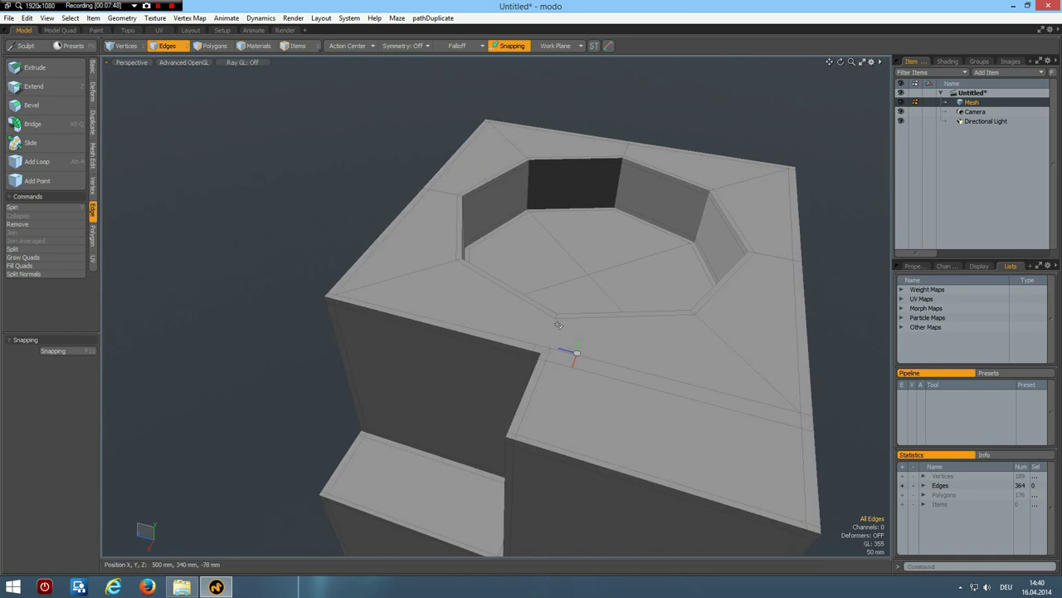
scroll(567, 402, "up", 2)
scroll(544, 413, "down", 3)
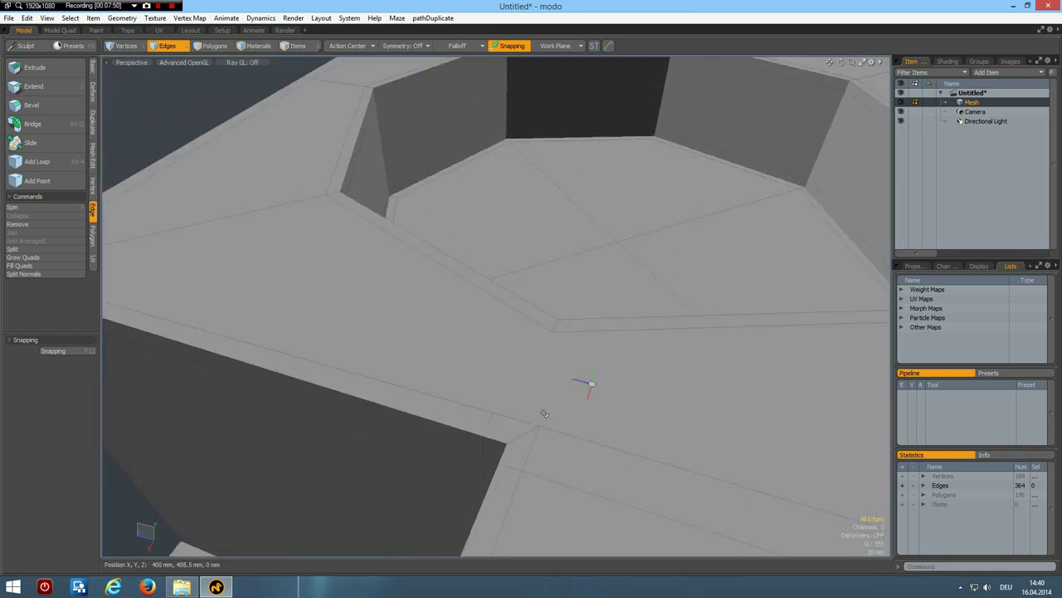
- Use Edge Slice to connect the two loop intersections beside the notch's inner top corner to the recess rim's nearest outer vertex
mouse_move(546, 424)
left_mouse_down("alt")
mouse_move(571, 405)
mouse_move(566, 424)
left_mouse_up("alt")
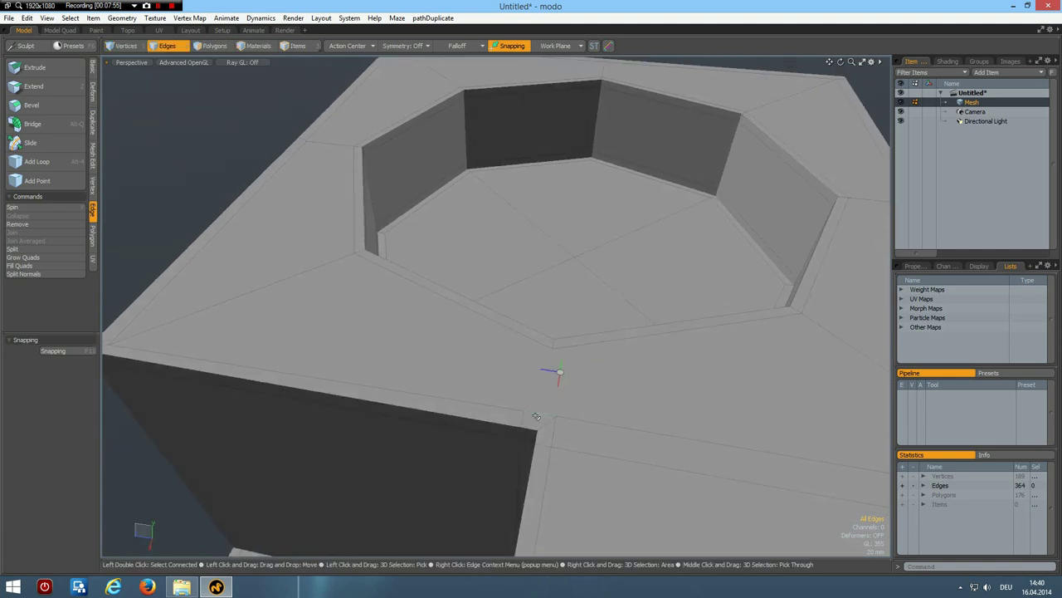
key("alt+c")
left_click(535, 410)
left_click(551, 347)
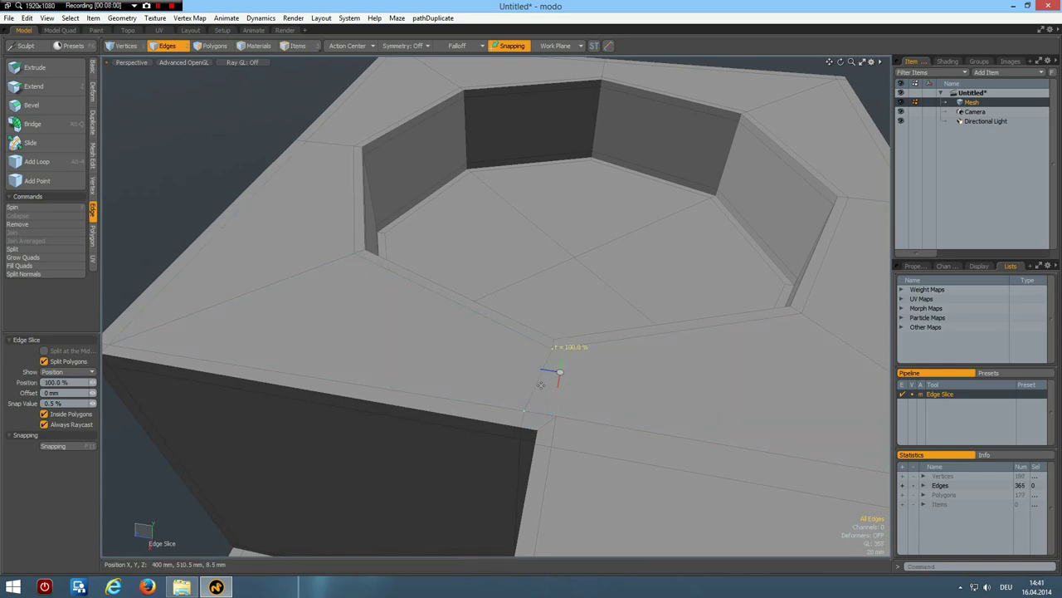
left_click(552, 414)
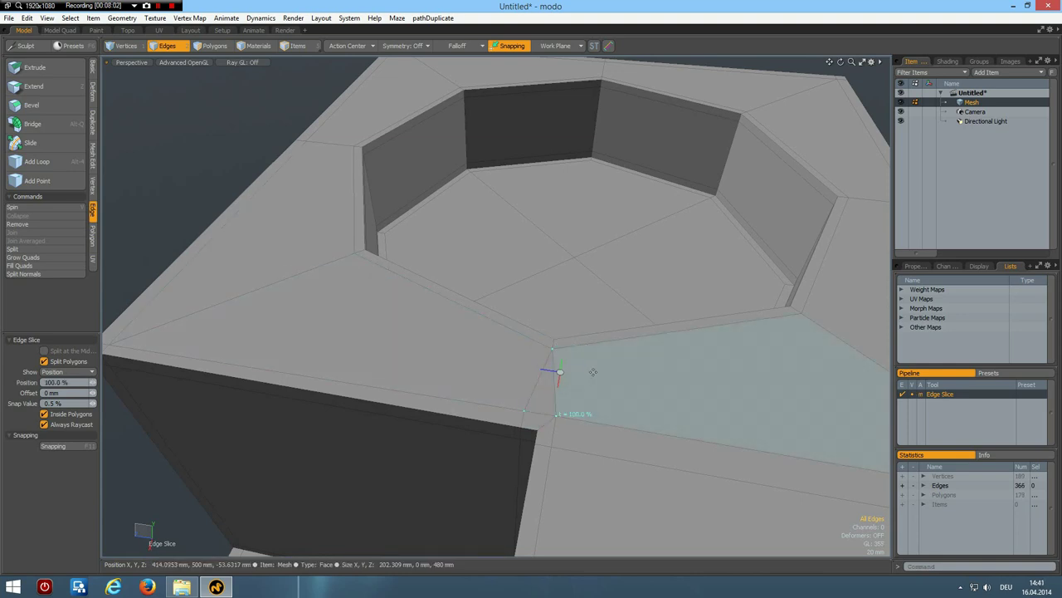
- Select the polygon band between recess and notch, including the adjoining top polygon, and cut it with Polygon Slice at X 438 mm in Top view
scroll(594, 372, "down", 4)
left_click_drag(664, 429, 544, 438, "alt")
left_click_drag(544, 439, 437, 399, "alt+shift")
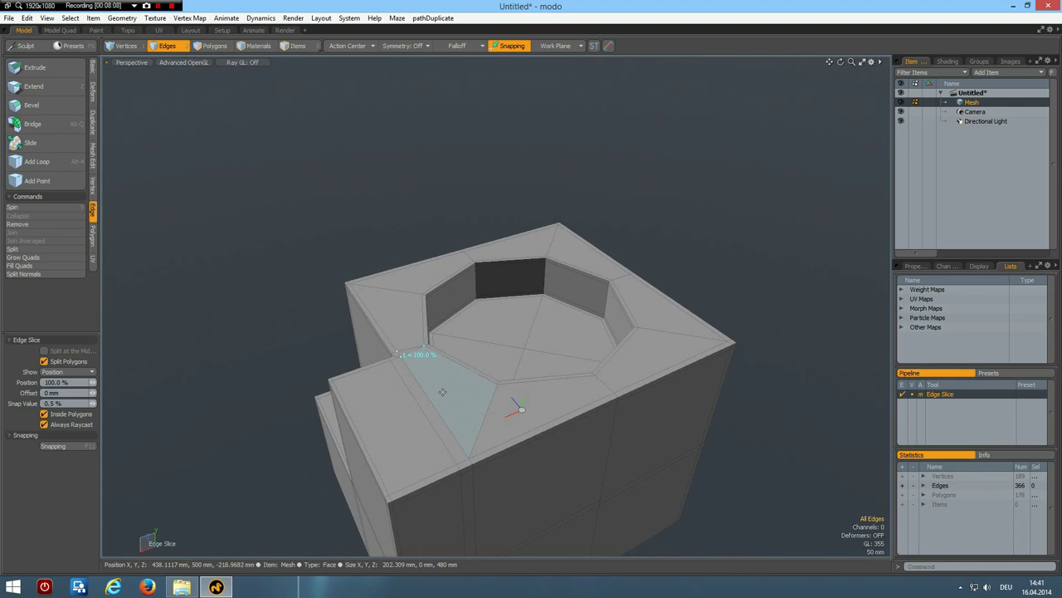
mouse_move(524, 555)
left_mouse_down("alt+shift")
mouse_move(512, 545)
mouse_move(463, 373)
left_mouse_up("alt+shift")
key("3")
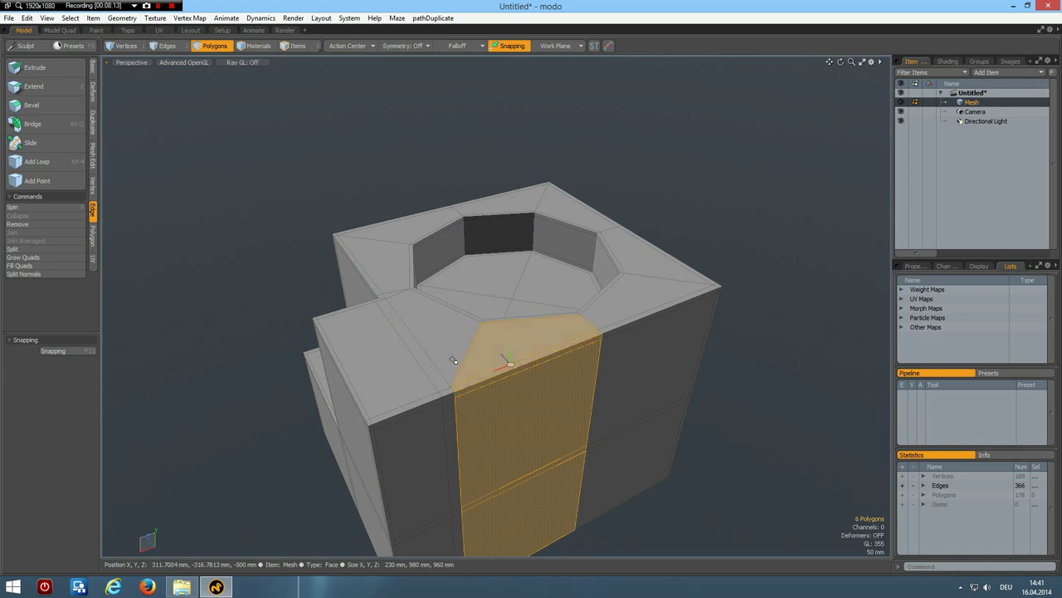
key("ctrl+Up")
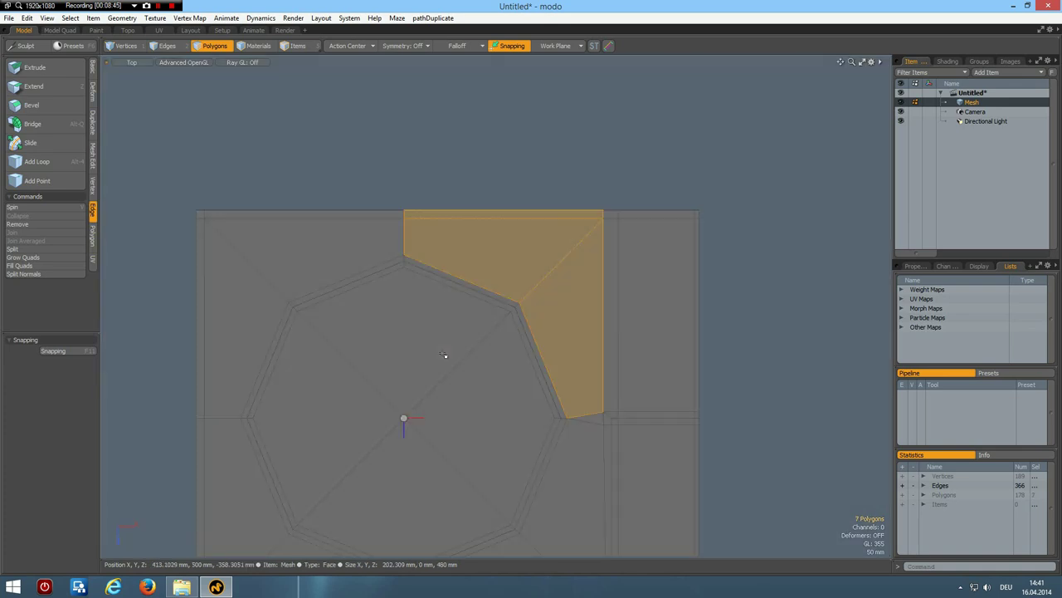
left_click_drag(456, 368, 445, 301, "alt+shift")
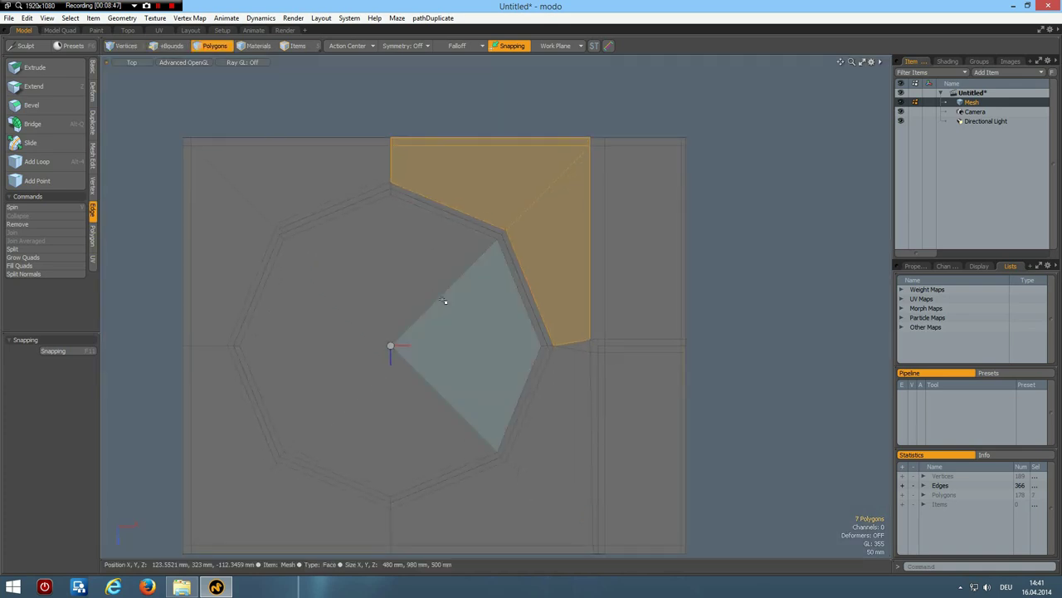
key("c")
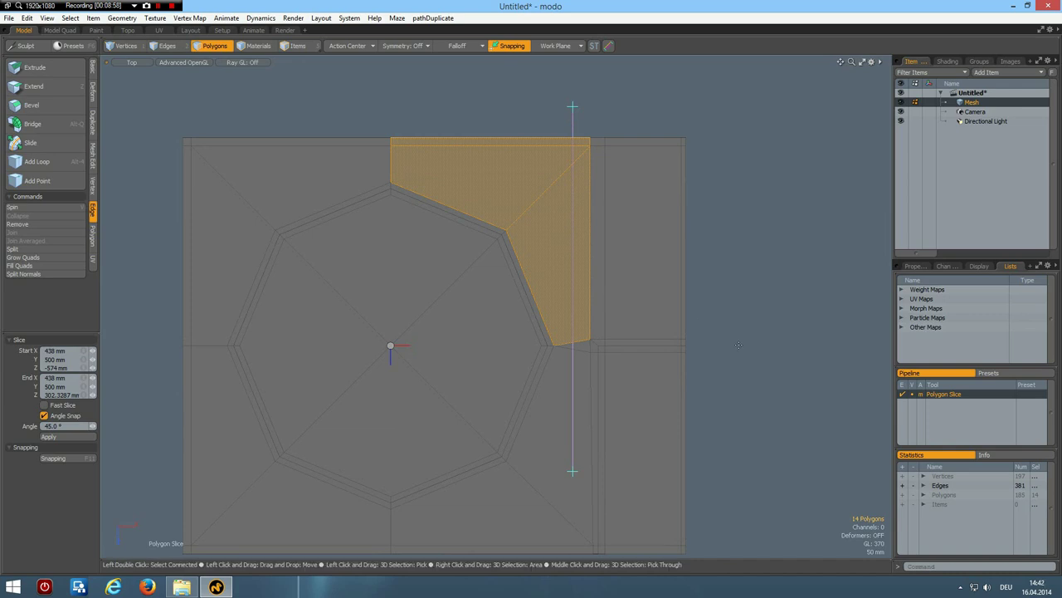
key("q")
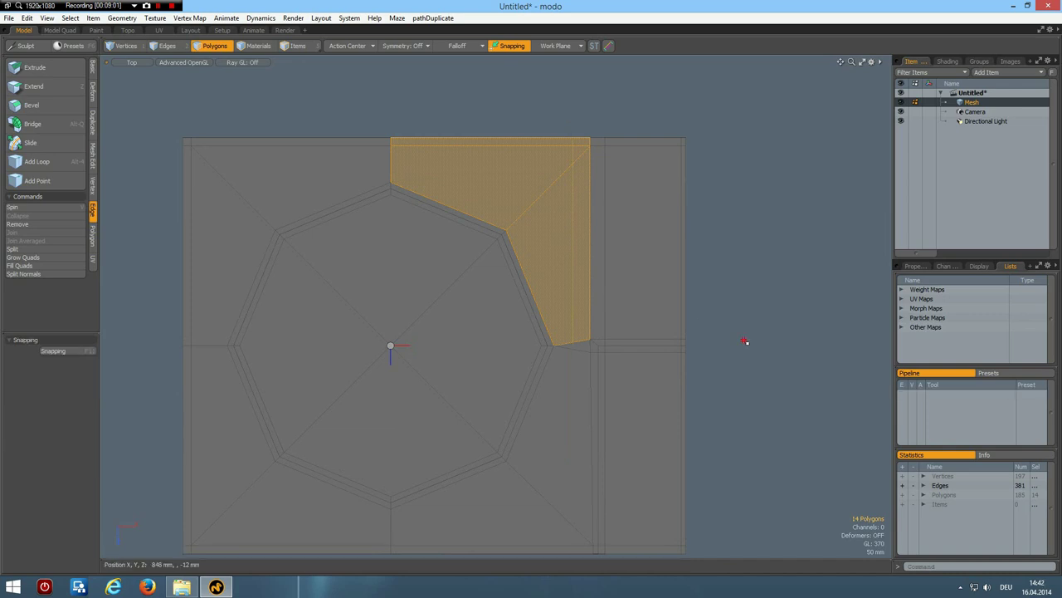
left_click(745, 341)
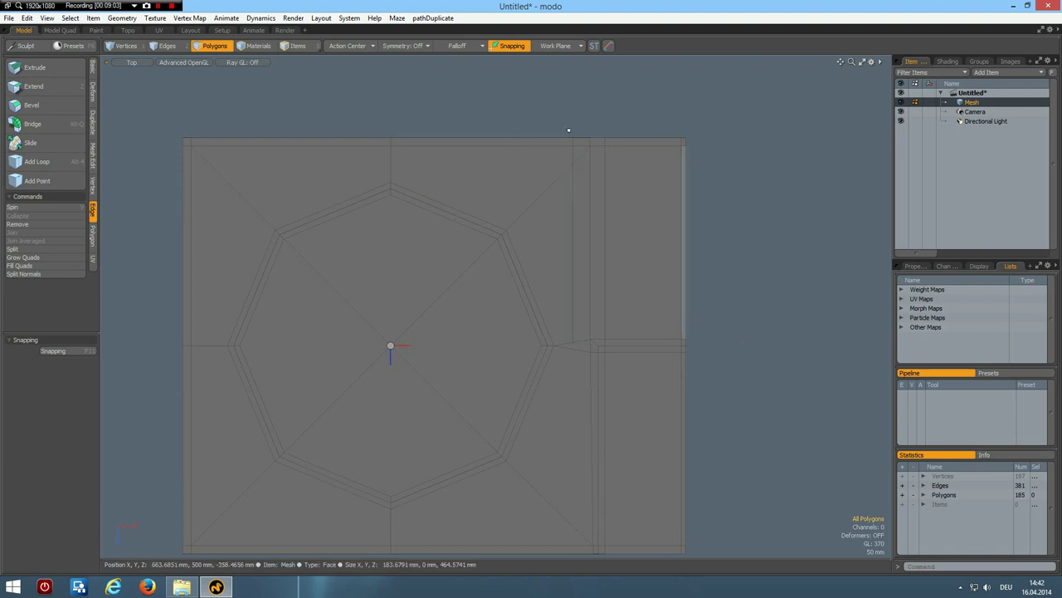
- Join the vertex where the new cut crosses the diagonal with the loop intersection just above it
scroll(586, 261, "up", 5)
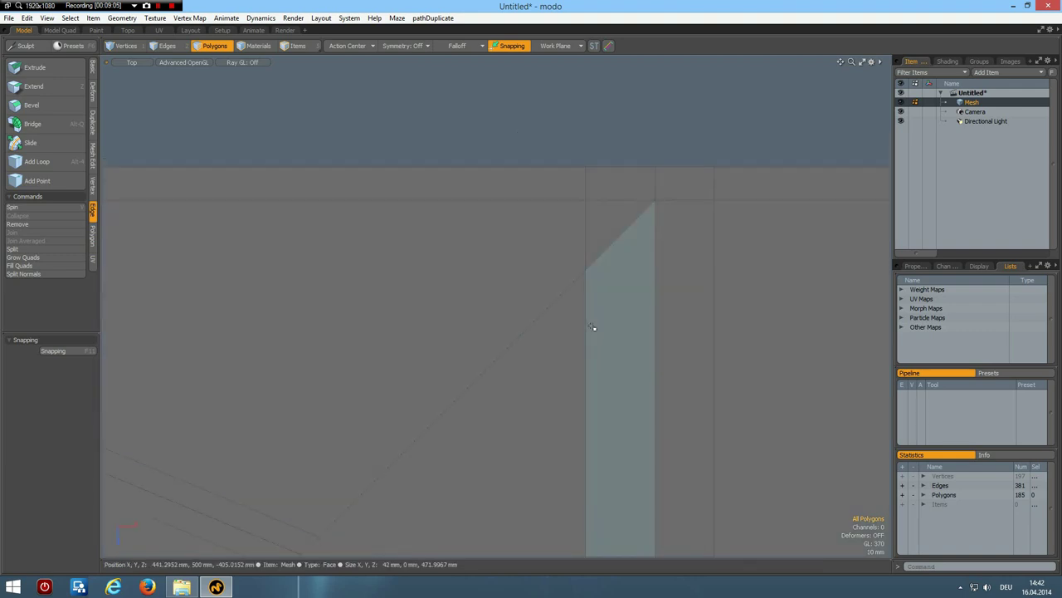
key("1")
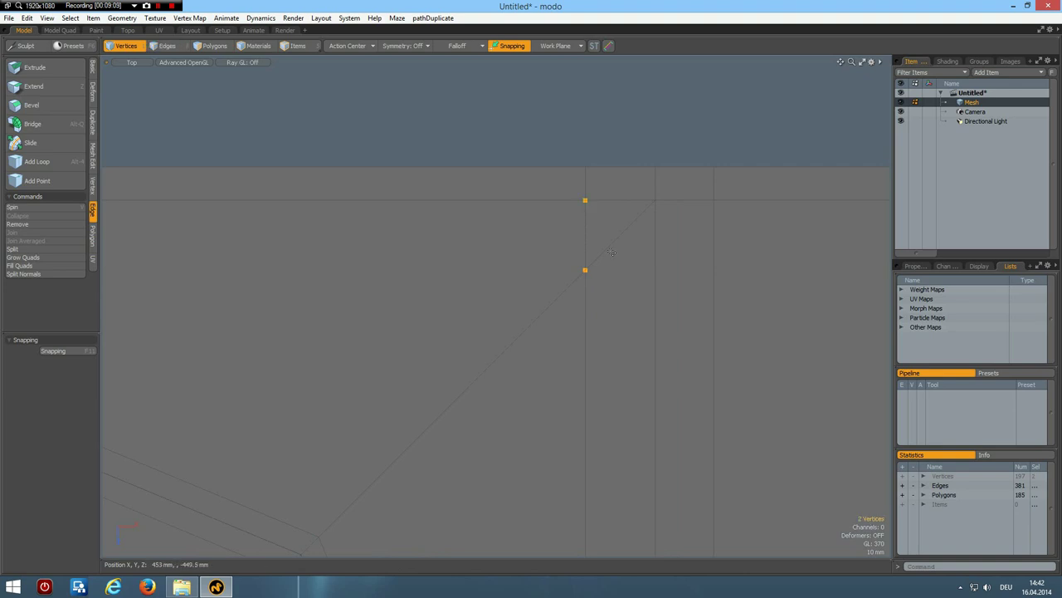
scroll(615, 298, "down", 5)
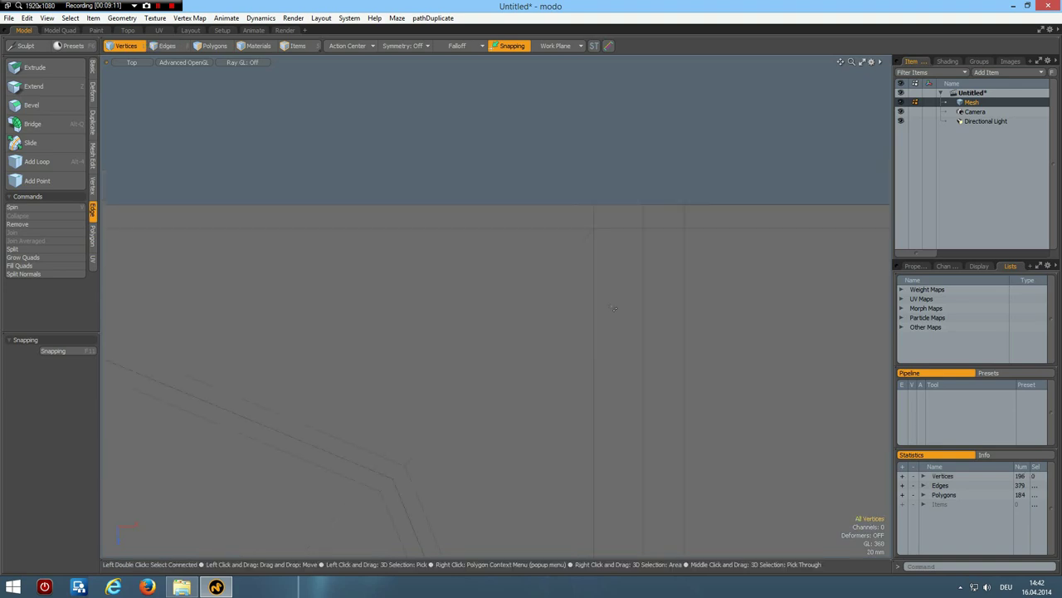
- Check the mesh statistics for the polygon counts by number of vertices
left_click_drag(633, 410, 566, 285, "alt")
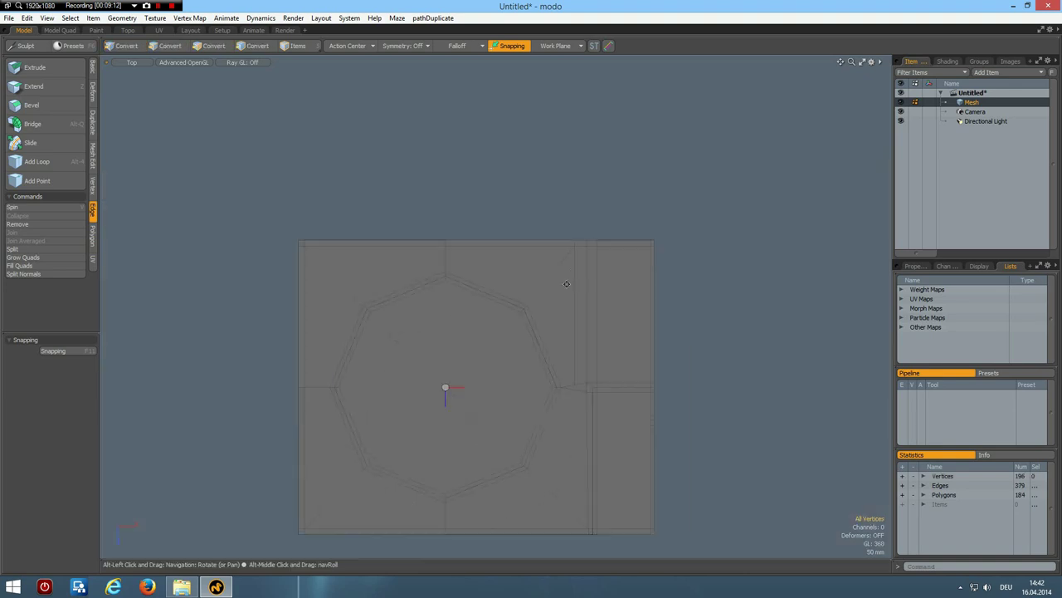
left_click(924, 496)
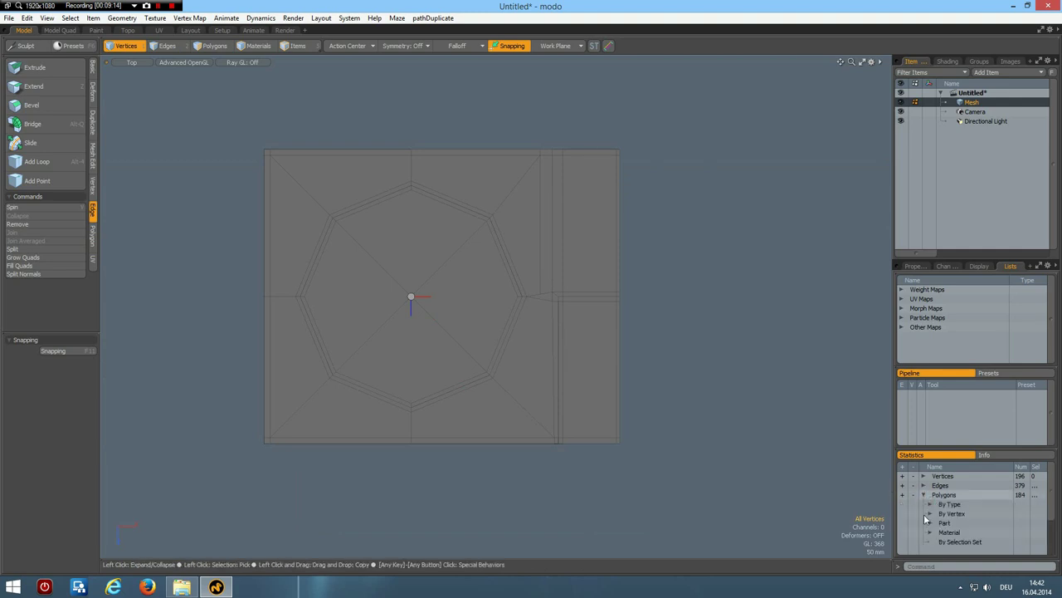
left_click(930, 513)
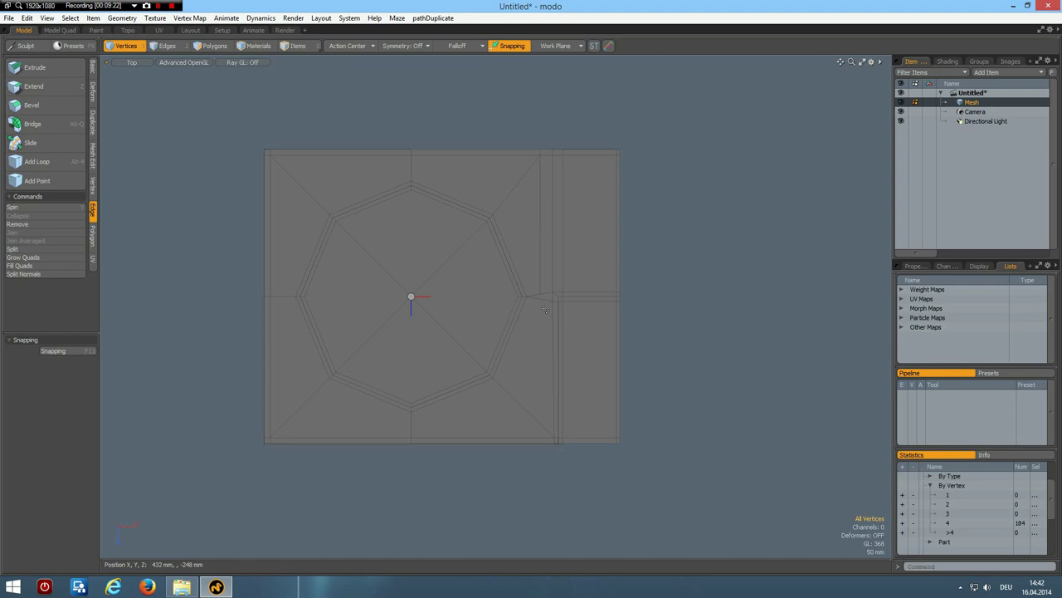
- Switch to Perspective with subdivision on and examine the recess, the notch corners and the surrounding edge flow
key("ctrl+space")
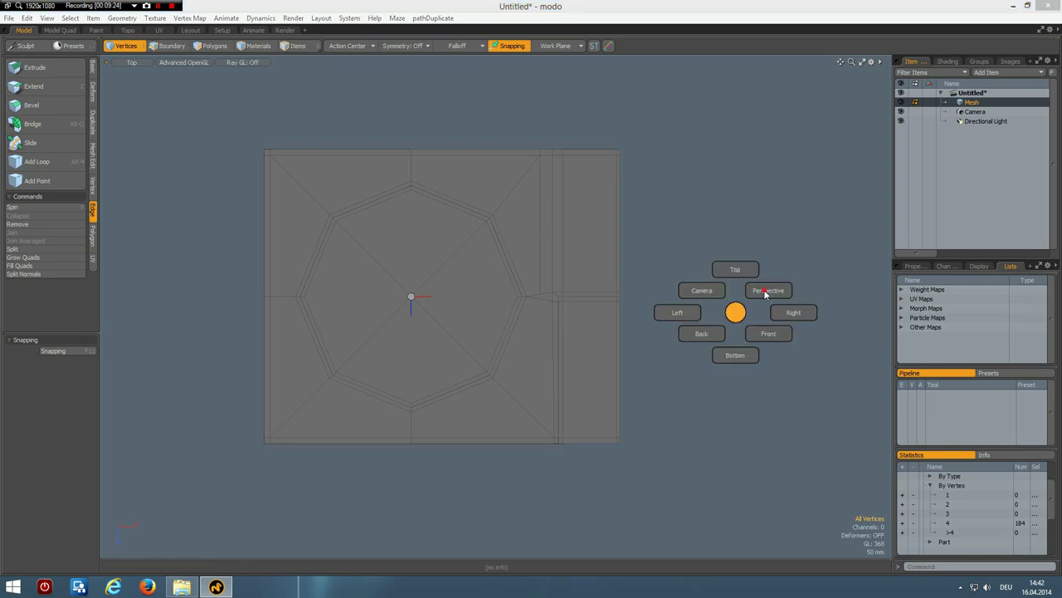
left_click(768, 291)
left_click_drag(415, 381, 639, 405, "alt")
key("Tab")
left_click_drag(594, 443, 568, 384, "alt+shift")
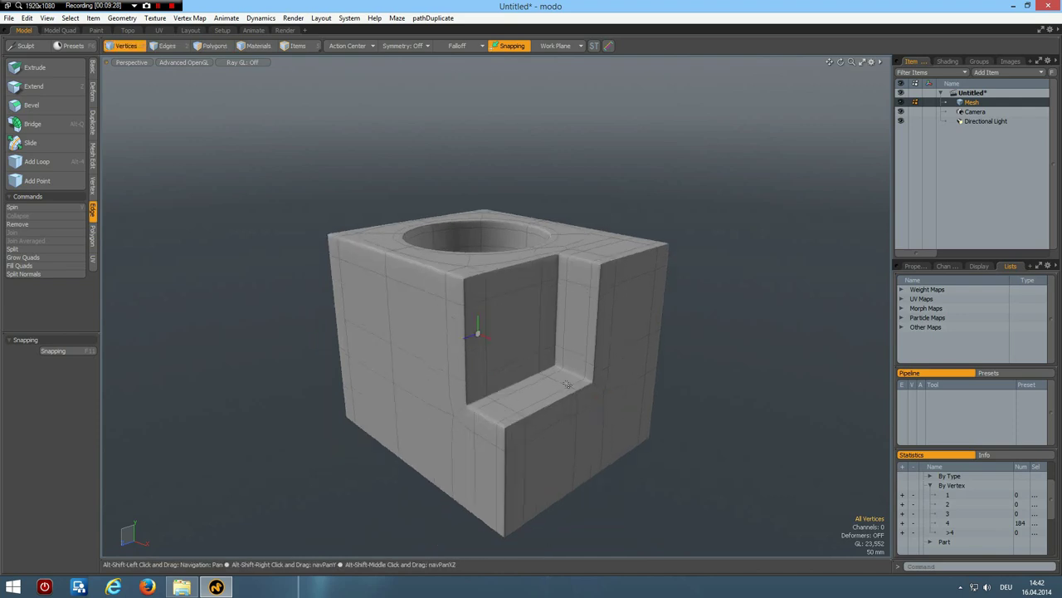
left_click_drag(524, 273, 524, 342, "alt")
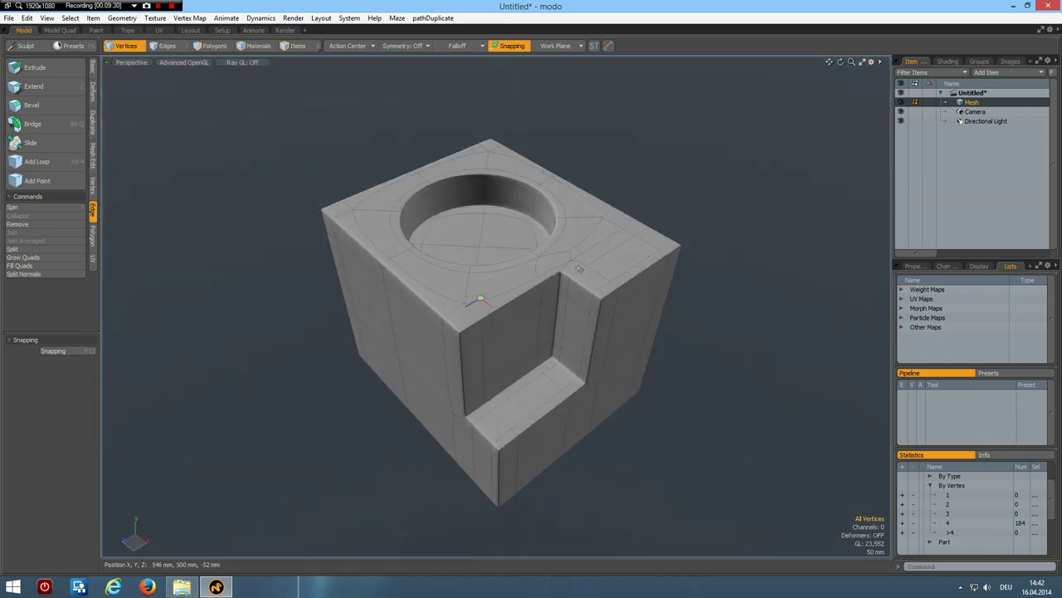
scroll(579, 272, "up", 5)
scroll(578, 270, "down", 5)
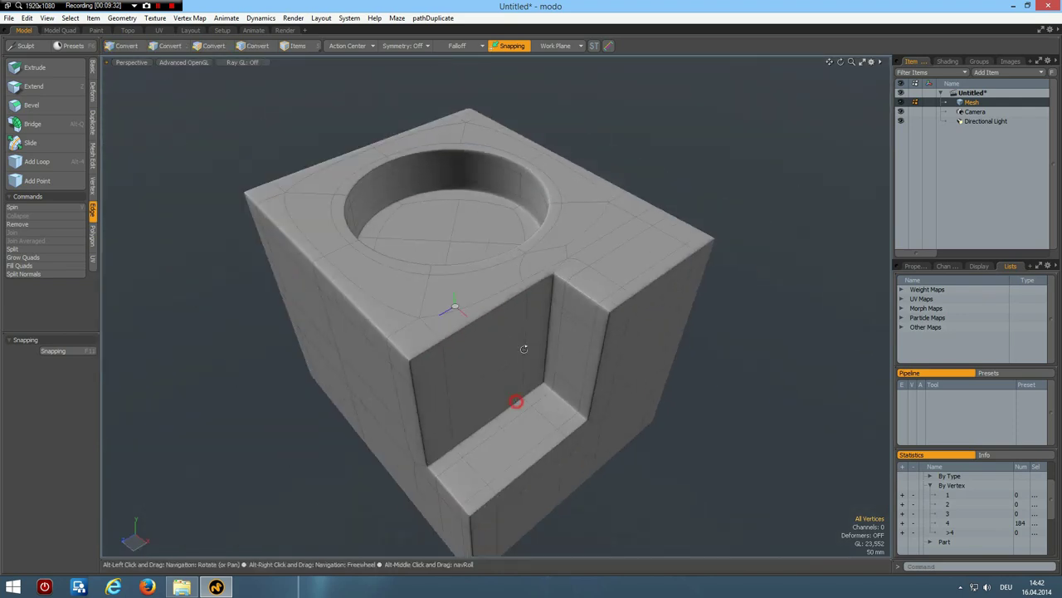
left_click_drag(514, 396, 527, 404, "alt")
left_click_drag(518, 446, 446, 379, "alt")
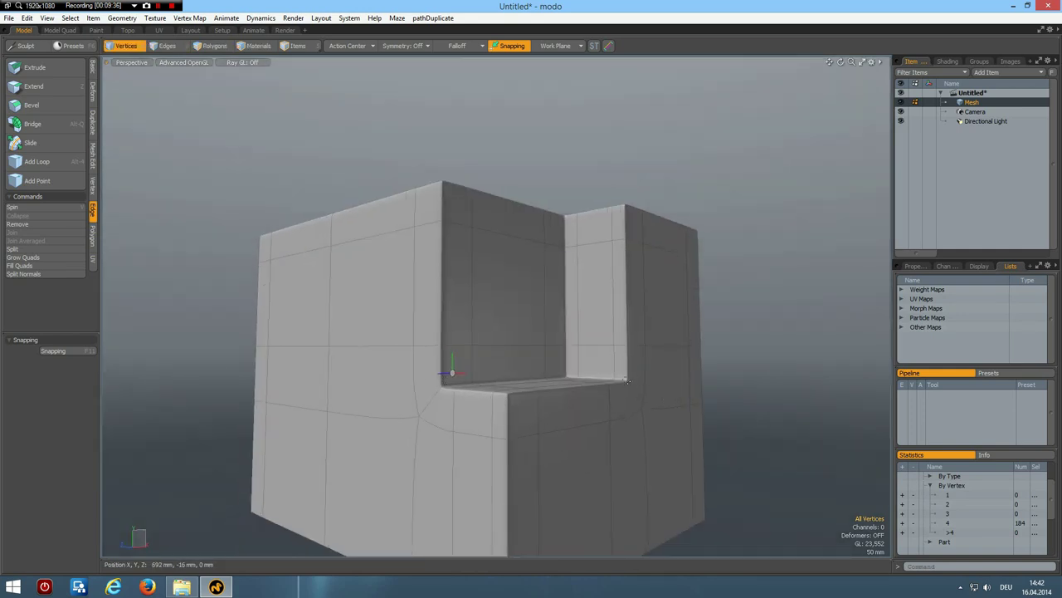
mouse_move(606, 226)
left_mouse_down("alt")
mouse_move(605, 237)
mouse_move(591, 222)
left_mouse_up("alt")
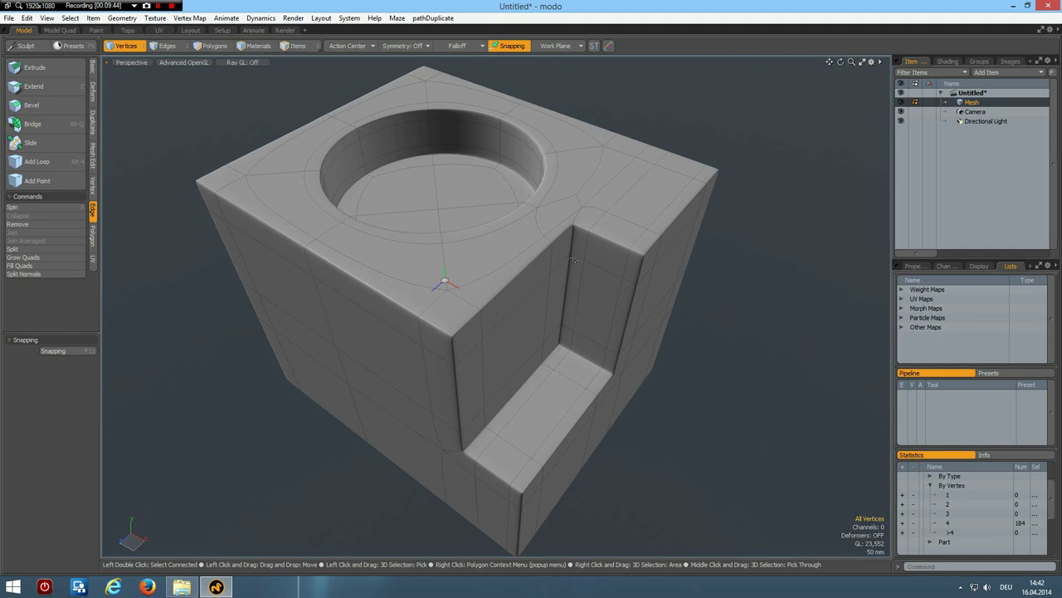
left_click_drag(468, 360, 483, 316, "alt")
mouse_move(394, 430)
left_mouse_down("alt")
mouse_move(408, 401)
mouse_move(376, 436)
mouse_move(402, 430)
left_mouse_up("alt")
left_click_drag(402, 430, 540, 398, "alt+shift")
- Turn off subdivision and inset the upper side panel beside the notch by 77 mm with Polygon Bevel
key("Tab")
left_click_drag(745, 348, 573, 350, "alt")
scroll(744, 324, "down", 4)
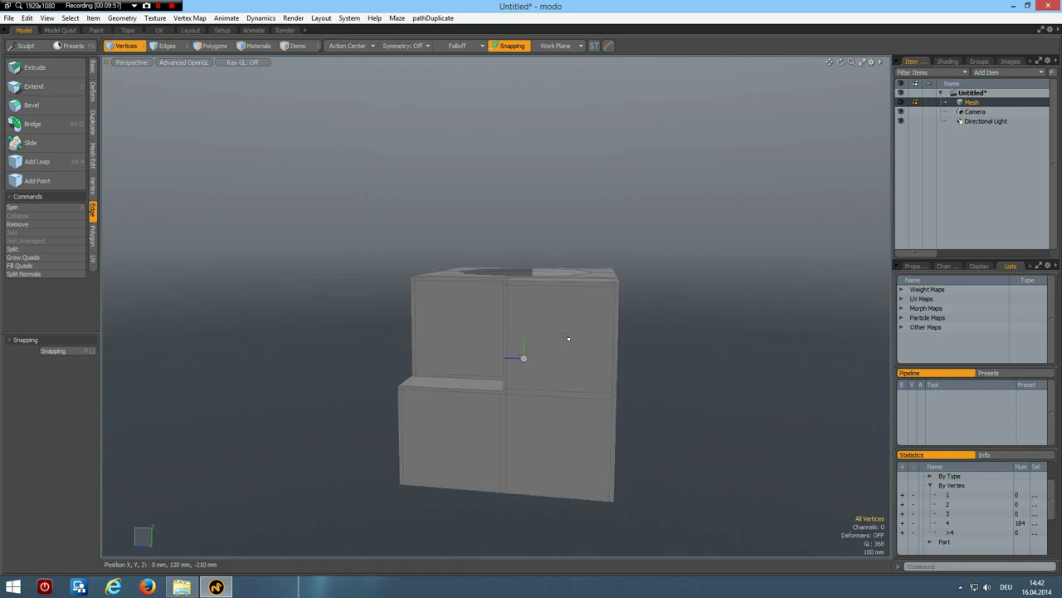
key("3")
left_click(567, 338)
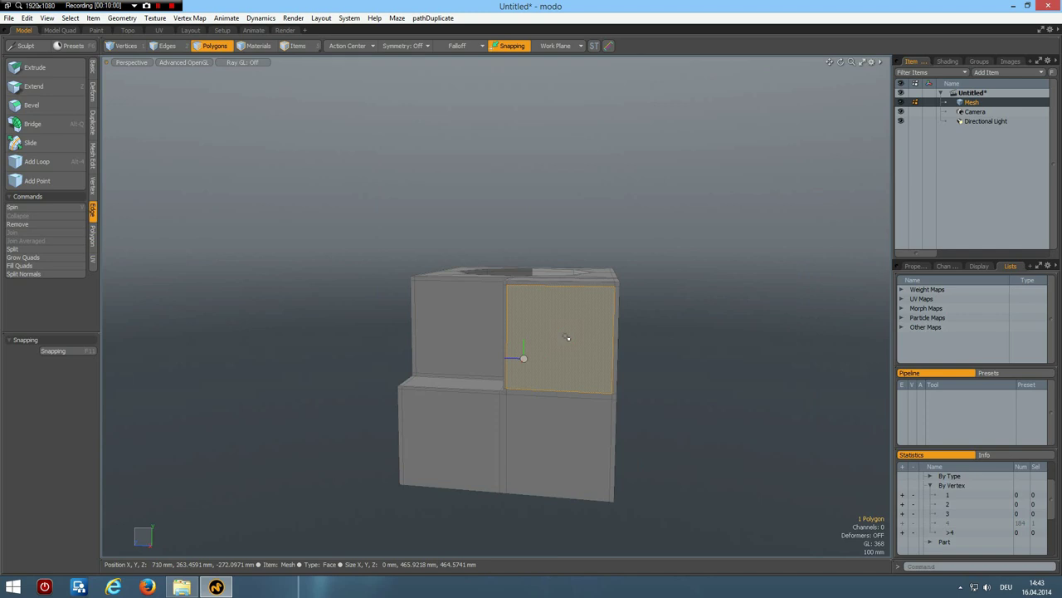
key("b")
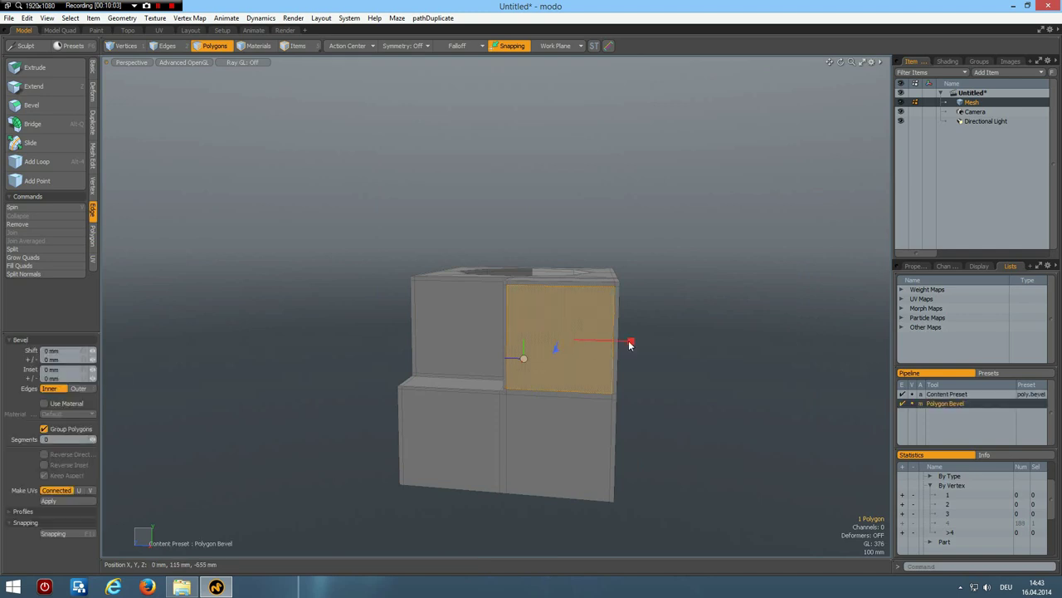
left_click_drag(631, 342, 612, 341)
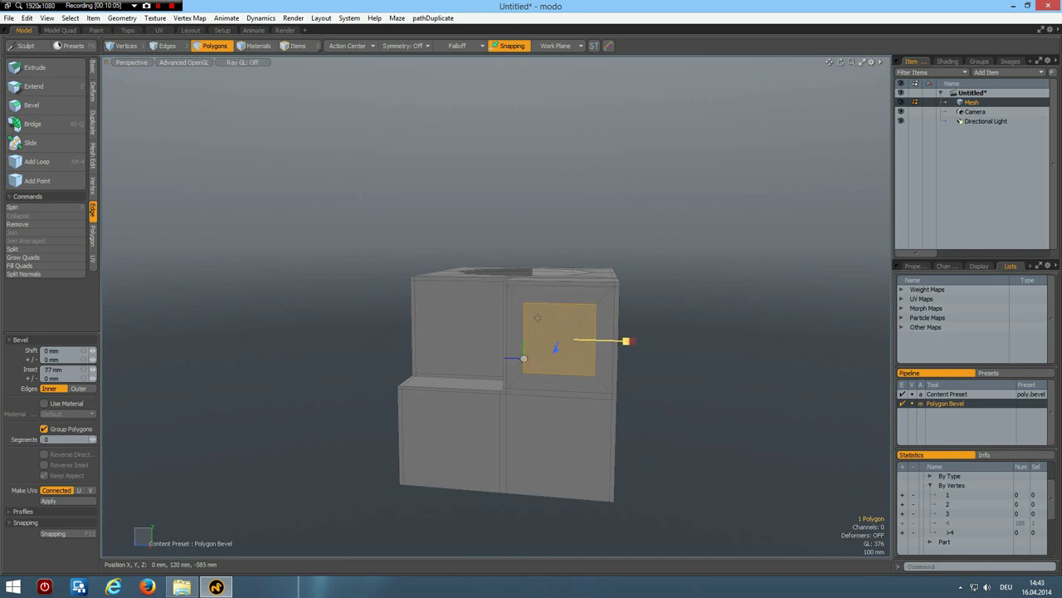
- Push the inset side panel 110 mm into the block with the bevel shift, finish the bevel and clear the selection
scroll(606, 291, "up", 3)
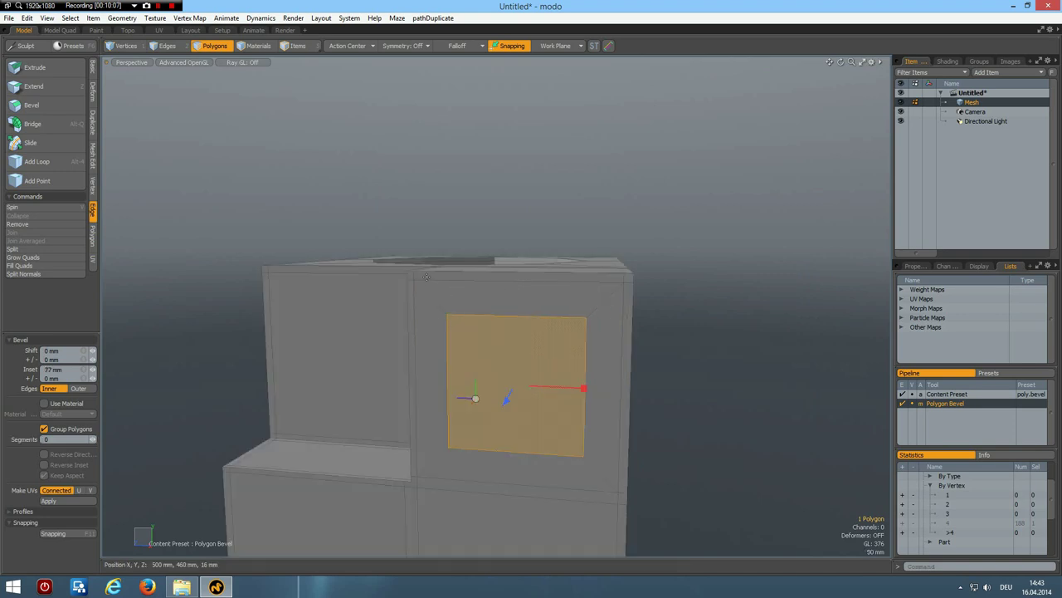
left_click_drag(501, 299, 454, 306, "alt")
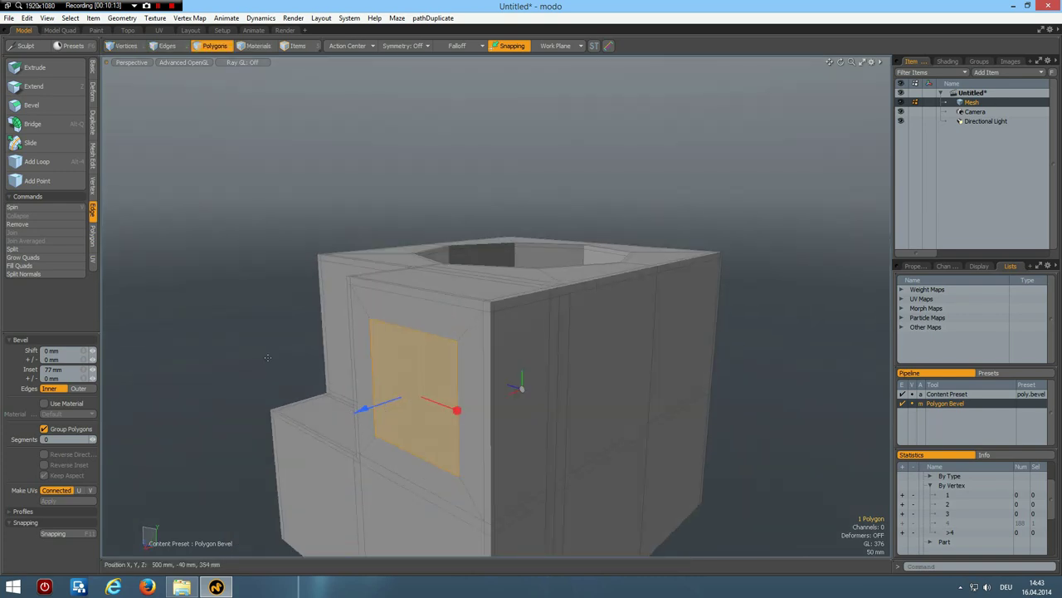
left_click_drag(363, 408, 397, 399)
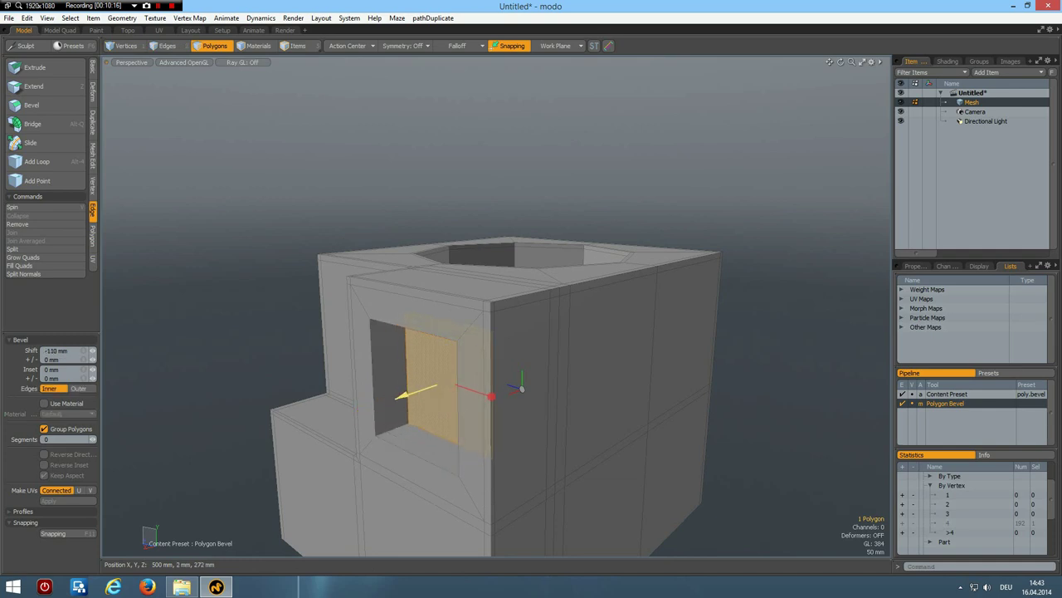
key("space")
left_click(190, 311)
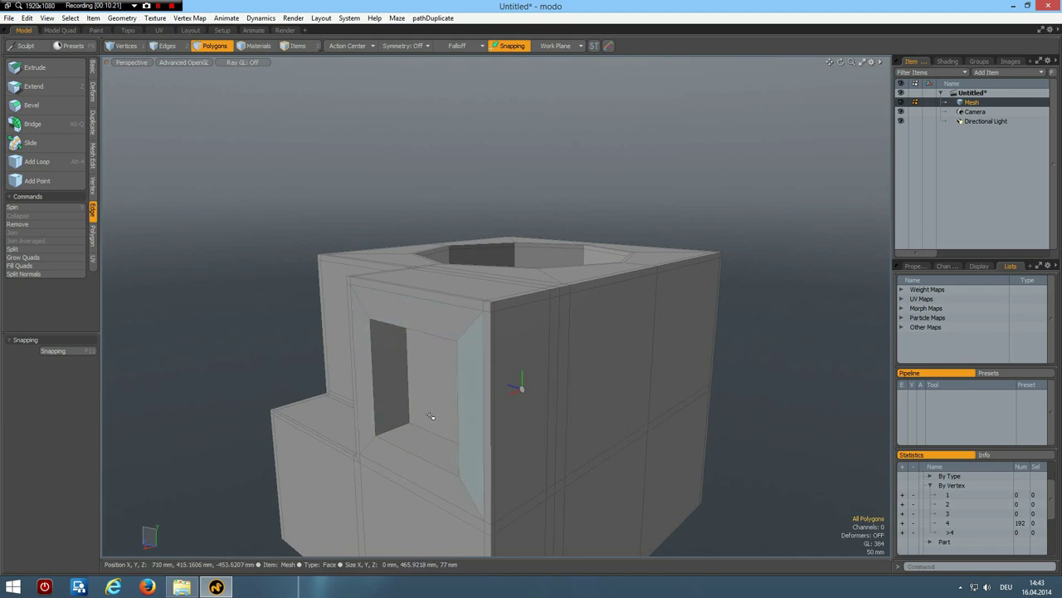
- Add two uniformly spaced edge loops around the inner walls of the square pocket with Loop Slice
mouse_move(427, 412)
left_mouse_down("alt")
mouse_move(456, 399)
mouse_move(440, 415)
left_mouse_up("alt")
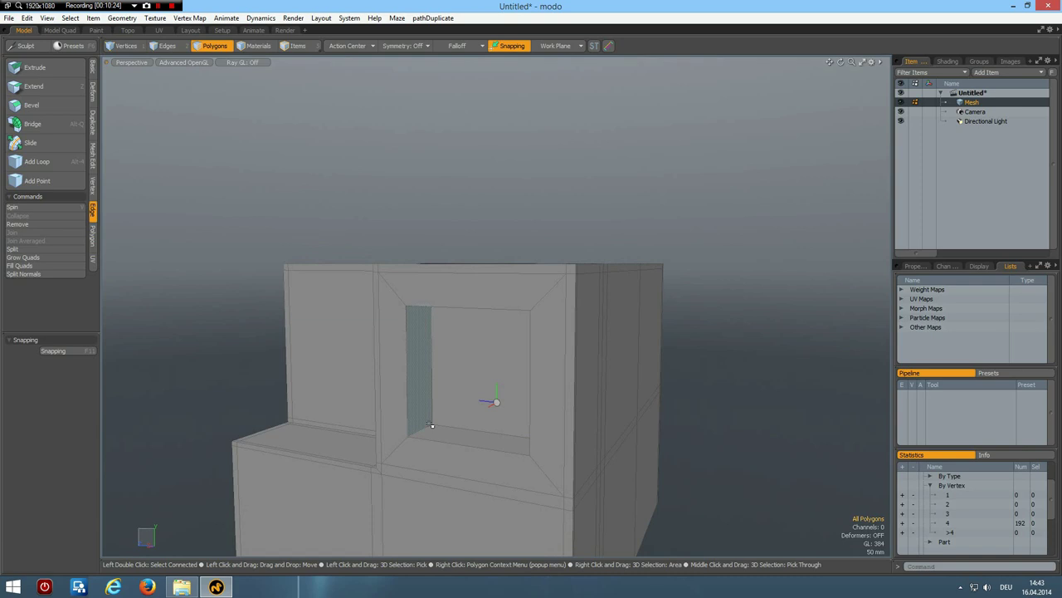
key("2")
left_click(427, 431)
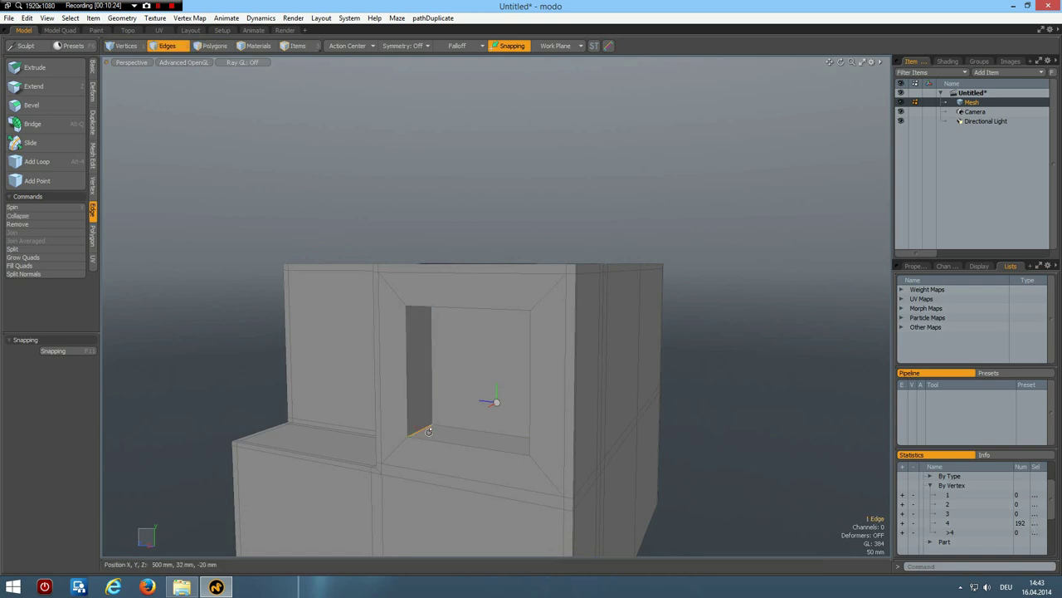
key("alt+c")
left_click(429, 433)
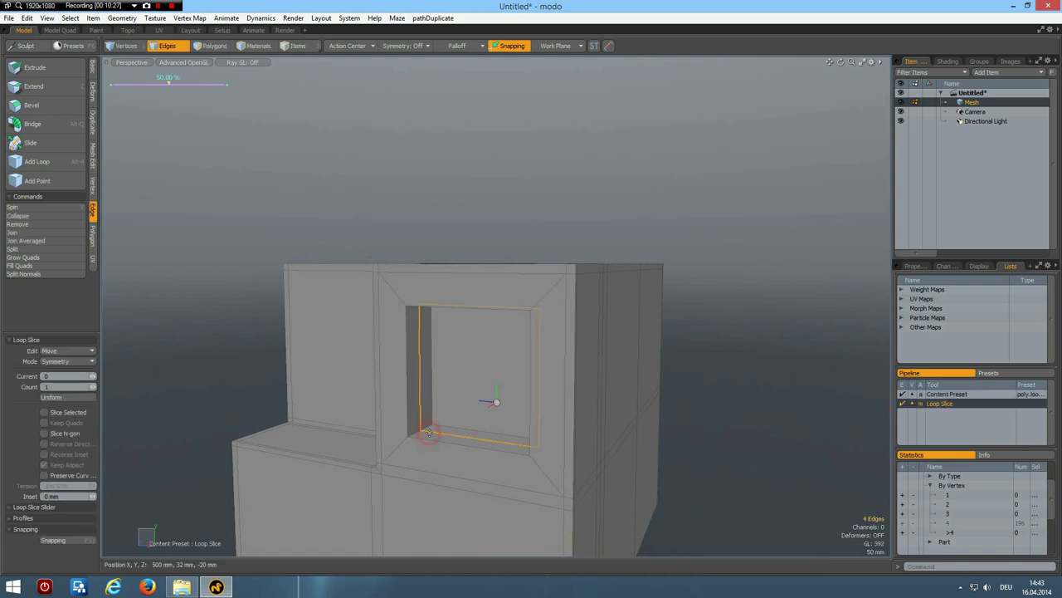
left_click(93, 386)
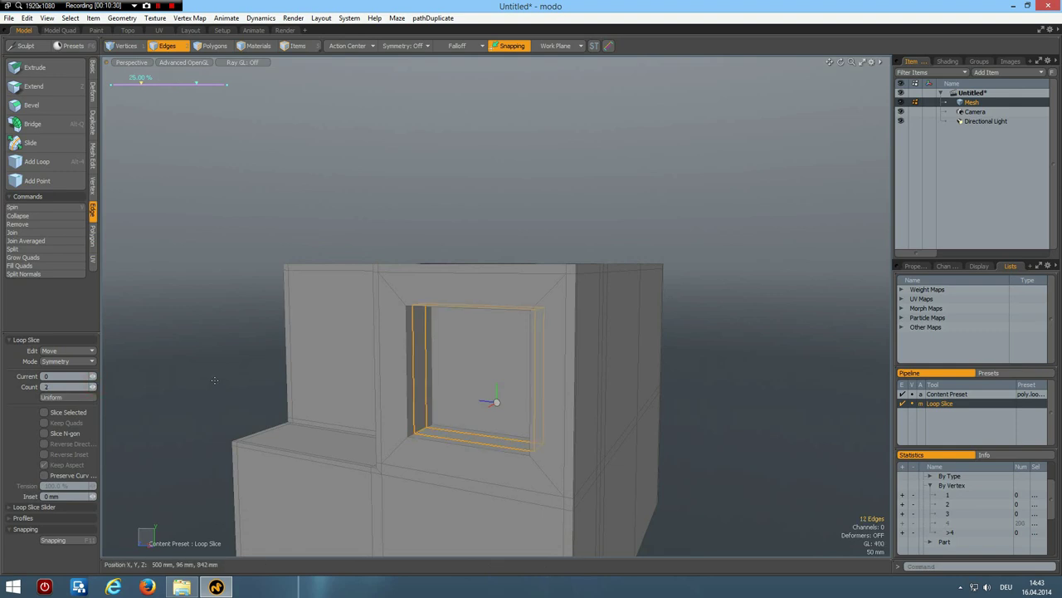
left_click(74, 397)
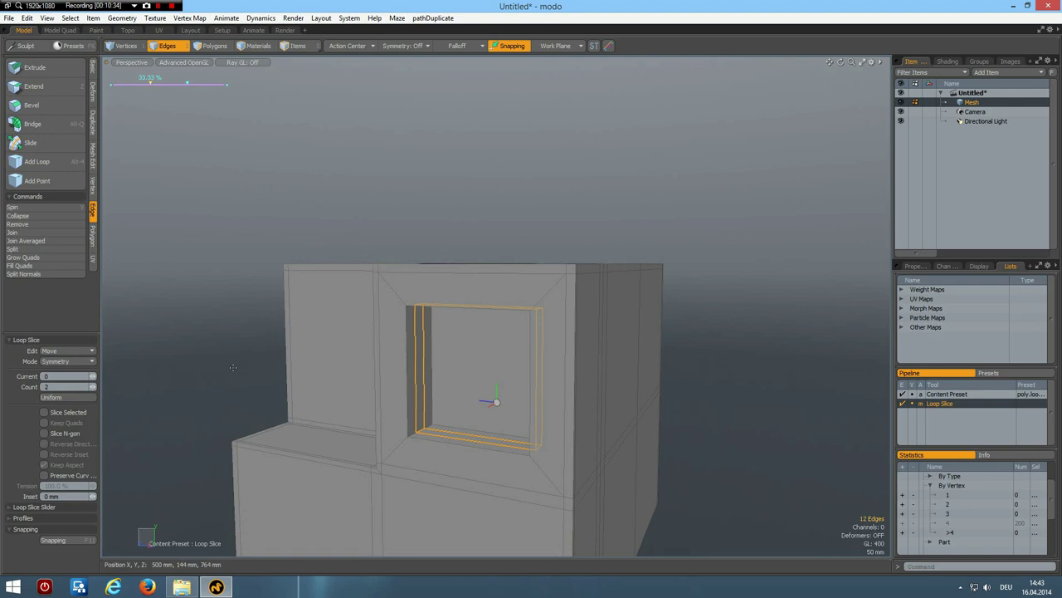
- Spread the pocket's two inner-wall loops symmetrically toward its rims and add a supporting loop around the opening at about 13 %
left_click_drag(233, 367, 258, 365)
key("space")
scroll(427, 295, "up", 5)
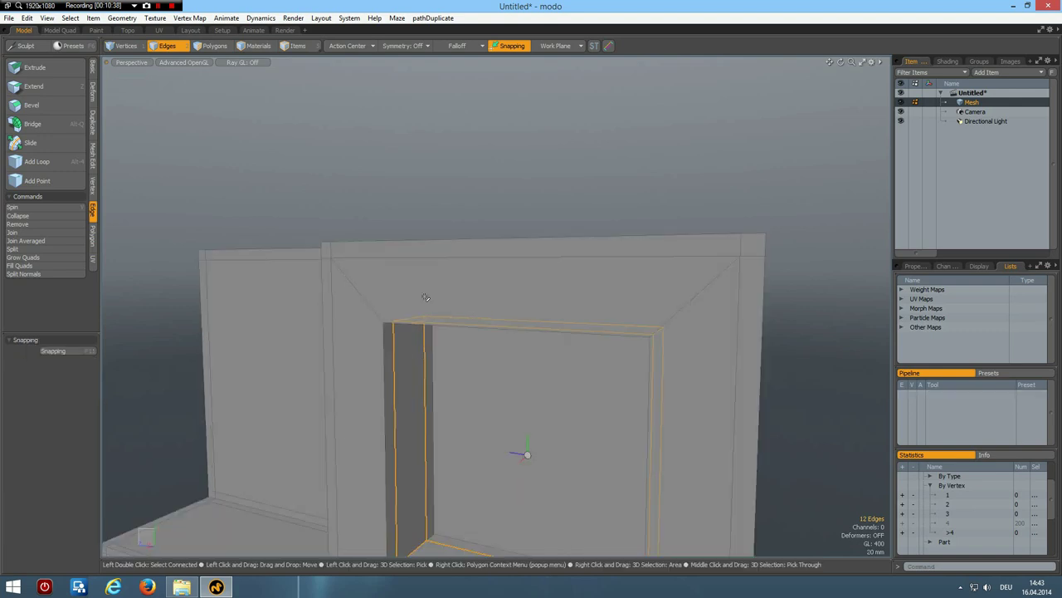
key("alt+4")
left_click(358, 328)
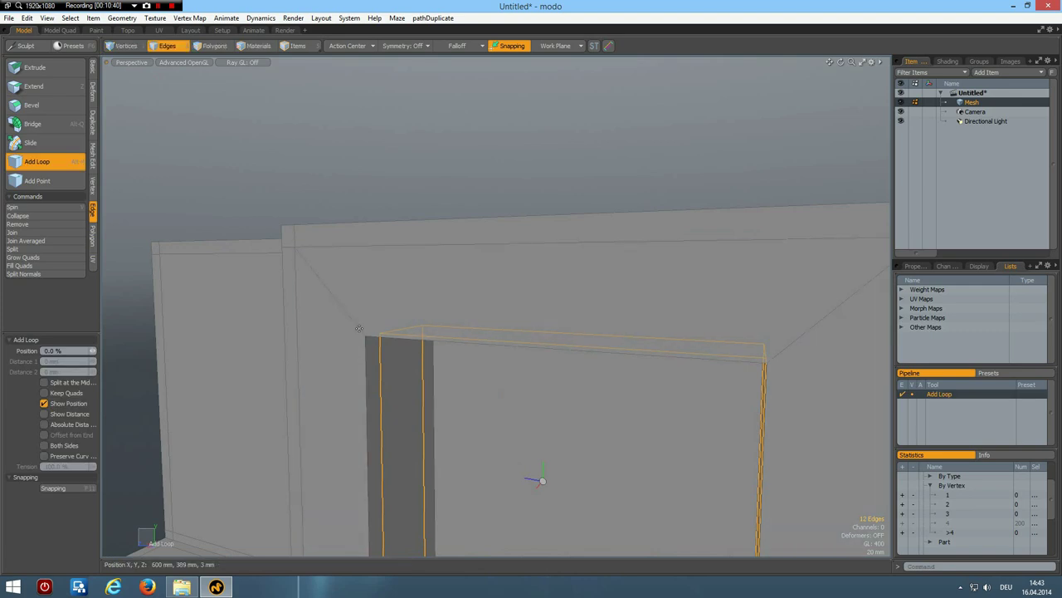
left_click_drag(358, 328, 354, 323)
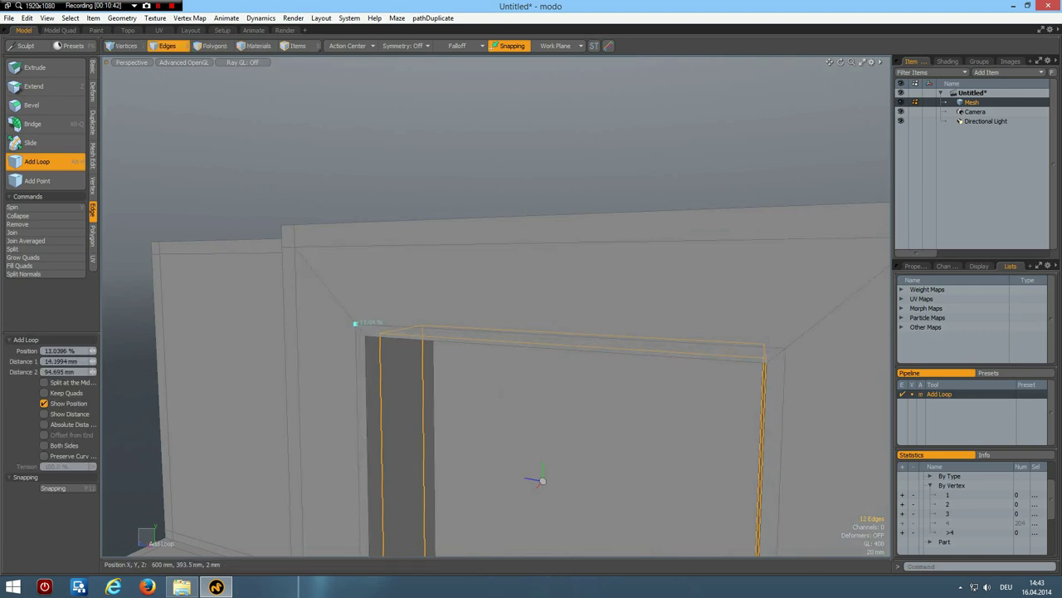
key("space")
left_click(488, 152)
- Inset the pocket's floor polygon by 8.8 mm with Polygon Bevel, clear the selection and turn subdivision on
key("Tab")
scroll(532, 349, "down", 6)
scroll(535, 423, "up", 4)
key("Tab")
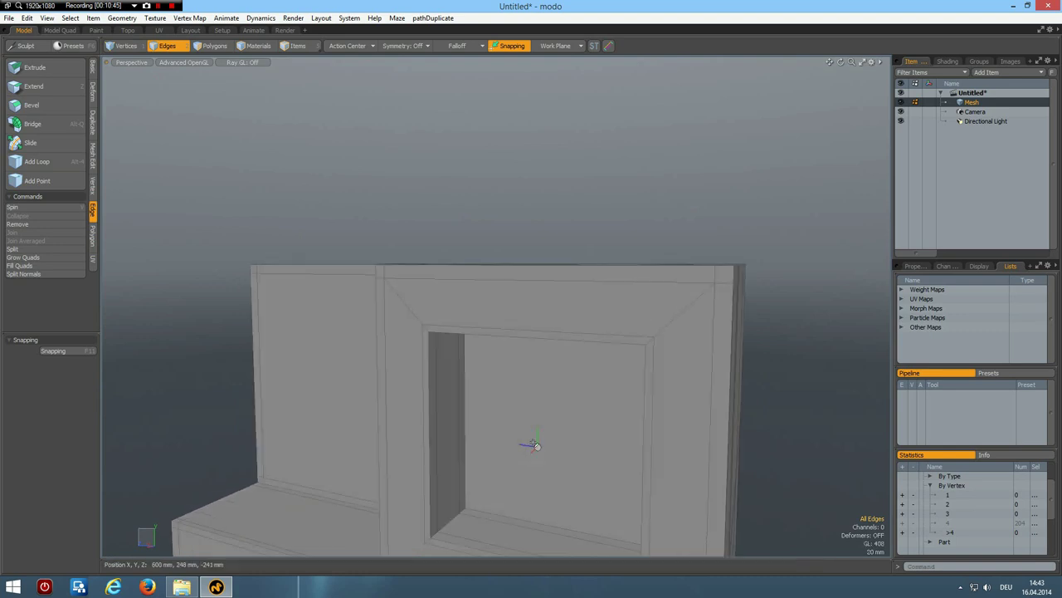
key("3")
left_click(569, 410)
key("b")
left_click_drag(571, 412, 604, 441)
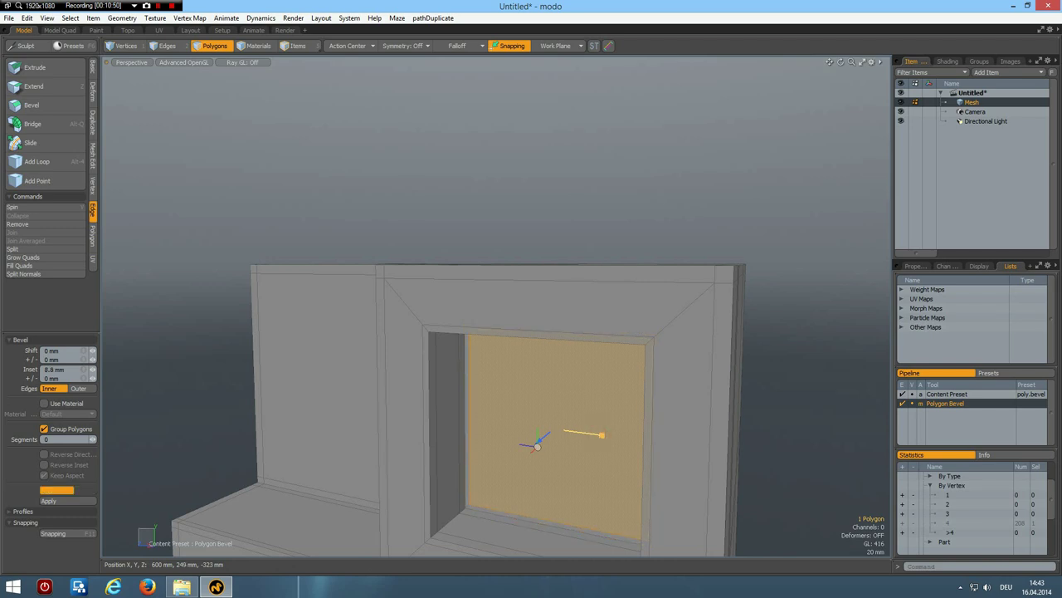
key("space")
left_click(548, 156)
key("Tab")
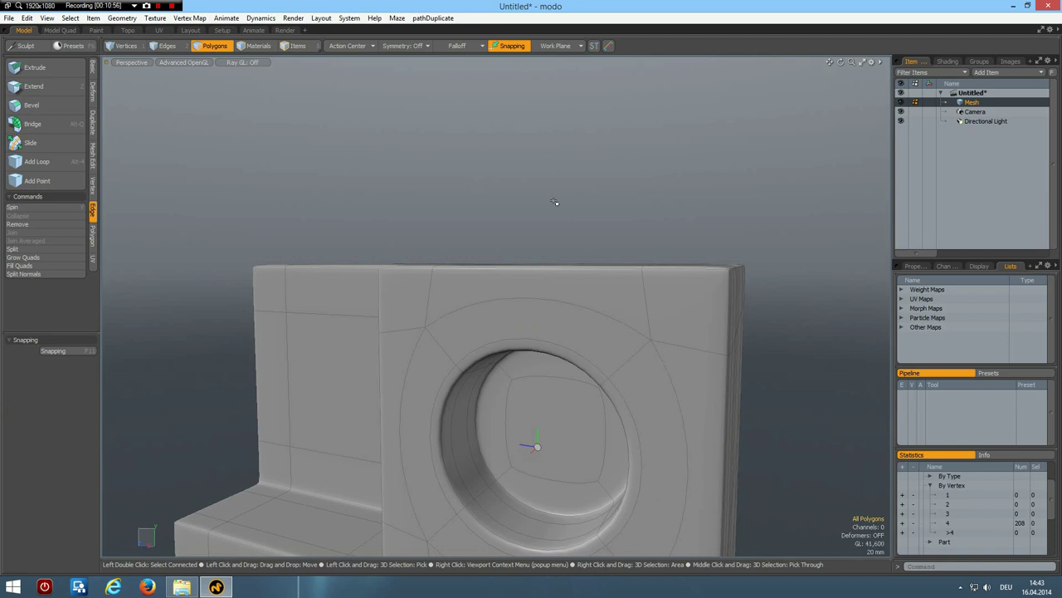
- Select the three stacked polygons on the left half of the front side in the unsubdivided mesh and inset them together with Polygon Bevel
left_click_drag(366, 237, 476, 264, "alt")
scroll(490, 255, "down", 4)
left_click_drag(479, 351, 412, 360, "alt")
mouse_move(343, 398)
left_mouse_down("alt+shift")
mouse_move(389, 303)
mouse_move(393, 372)
left_mouse_up("alt+shift")
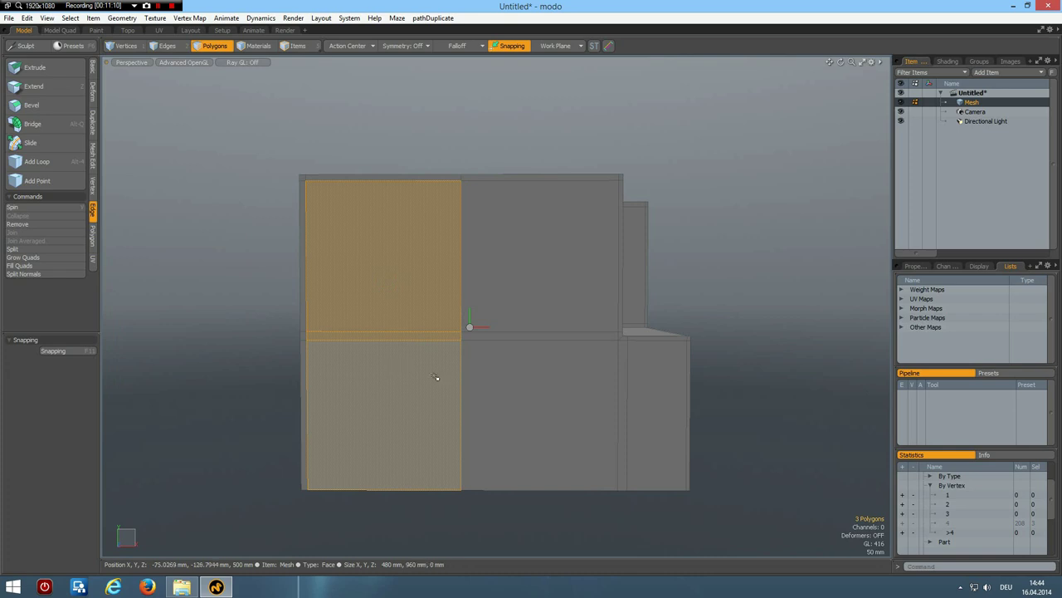
key("b")
left_click_drag(415, 360, 448, 336)
- Push the inset front polygons about 42 mm into the block with a second bevel to form a tall slot
left_click_drag(357, 292, 328, 336, "alt")
left_click(177, 328, "shift")
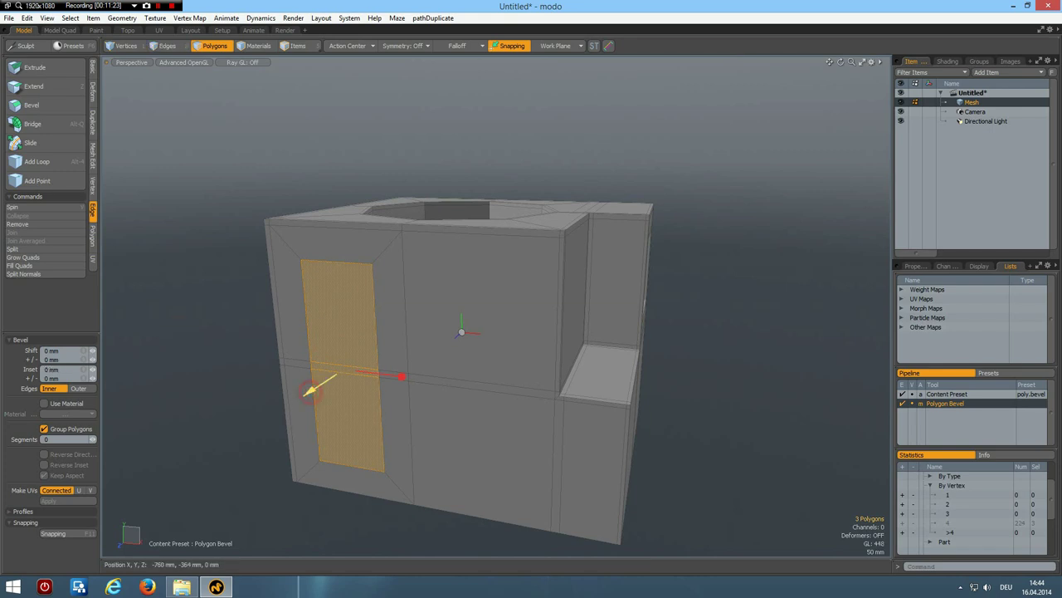
left_click_drag(309, 391, 316, 386)
left_click(180, 324)
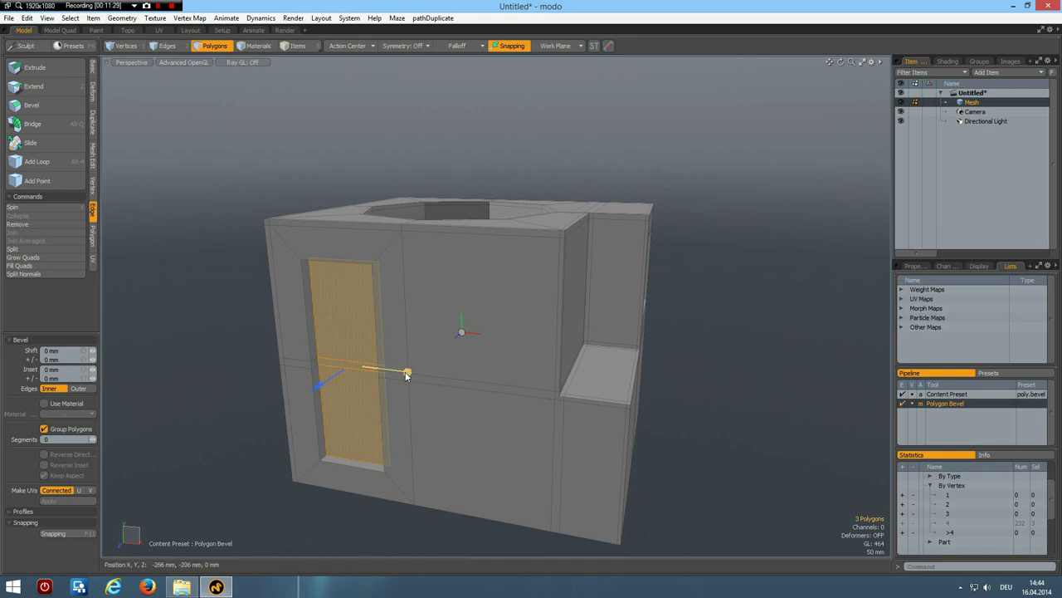
key("space")
key("ctrl")
key("b")
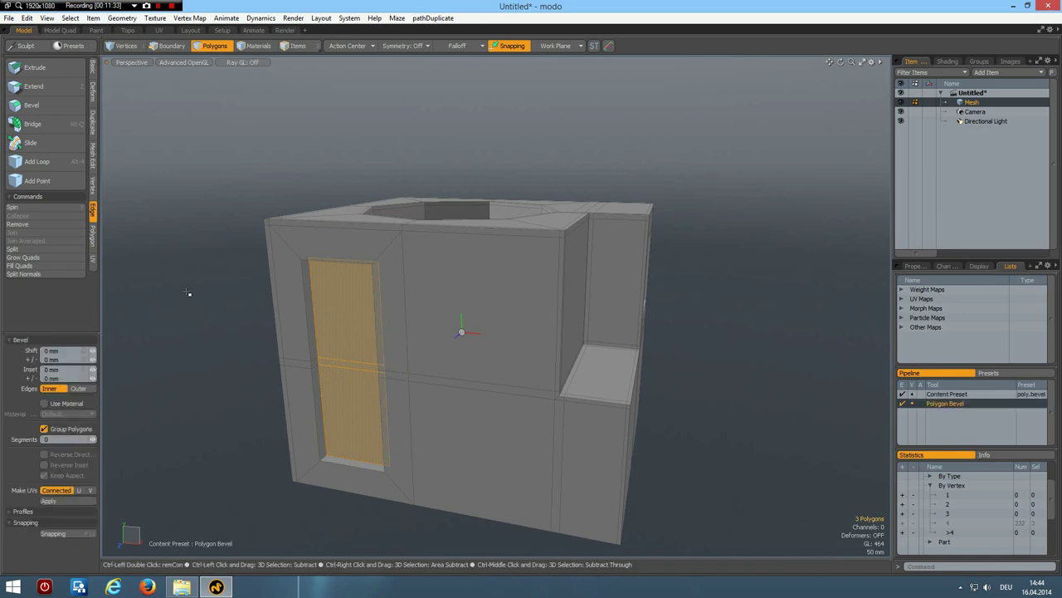
key("space")
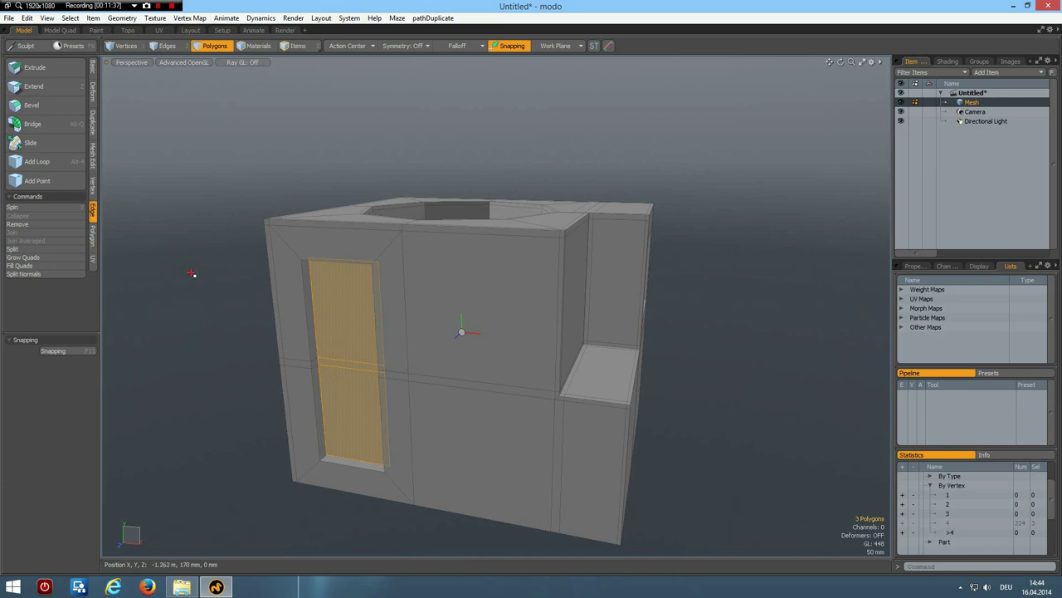
- Add two symmetrical edge loops at about 19 % around the tall slot's inner walls with Loop Slice, with subdivision on
left_click(190, 396)
left_click_drag(202, 378, 227, 378, "alt")
key("Tab")
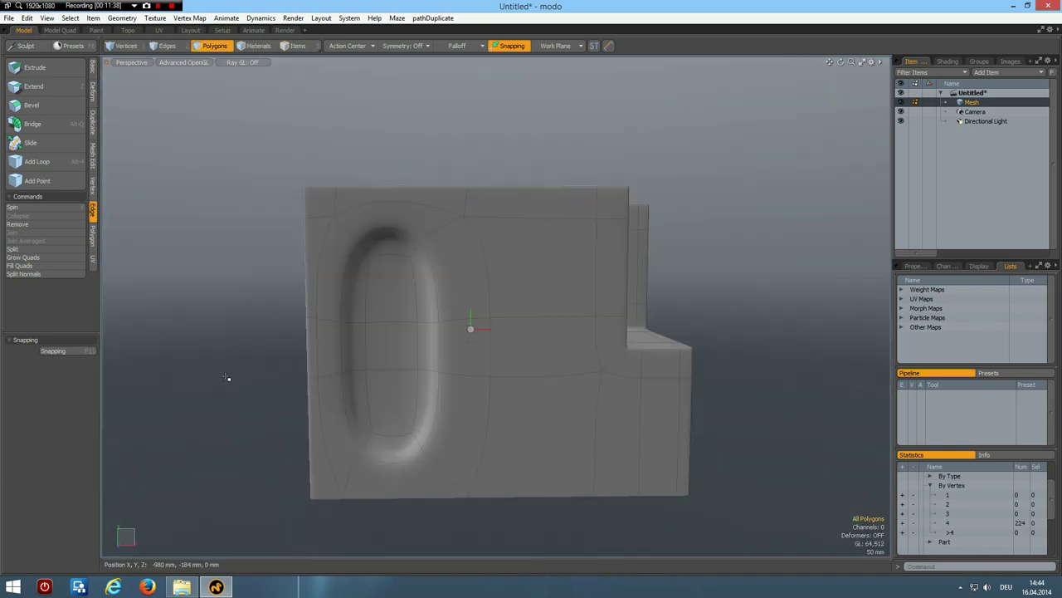
left_click_drag(361, 407, 308, 377, "alt")
scroll(309, 378, "up", 3)
key("2")
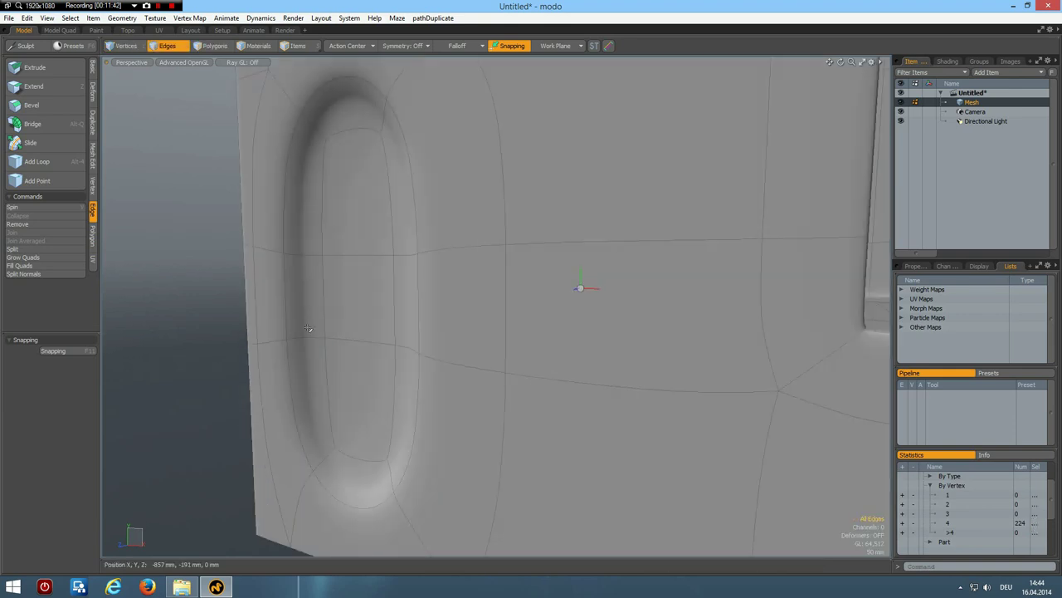
left_click_drag(307, 327, 309, 380)
key("alt+c")
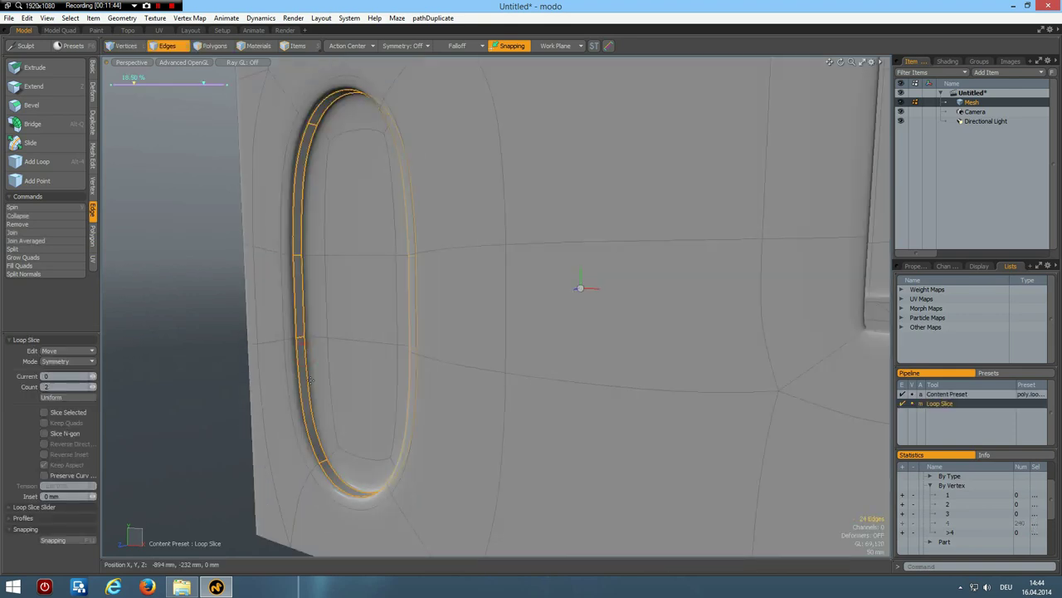
key("space")
left_click(161, 417)
- Turn off subdivision and examine the tall slot's lower rim and the supporting edges at the notch corner
scroll(210, 364, "down", 2)
scroll(210, 364, "up", 1)
left_click_drag(158, 352, 208, 358, "alt")
key("Tab")
left_click_drag(247, 398, 249, 363, "alt")
scroll(355, 462, "up", 4)
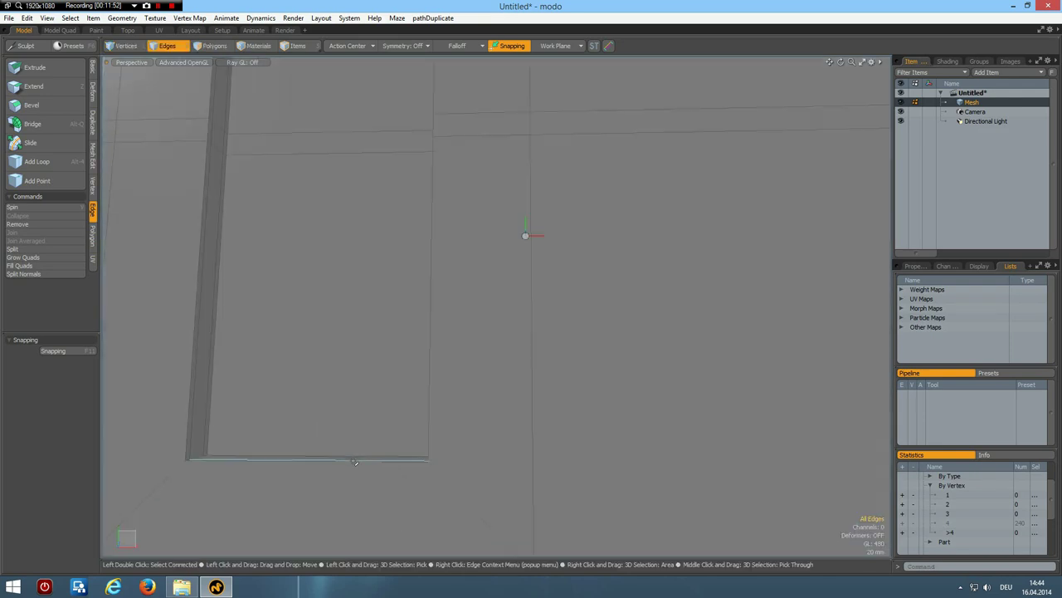
scroll(434, 415, "down", 4)
left_click_drag(565, 353, 491, 362, "alt")
scroll(585, 349, "up", 4)
scroll(587, 349, "up", 2)
left_click(598, 342)
key("Escape")
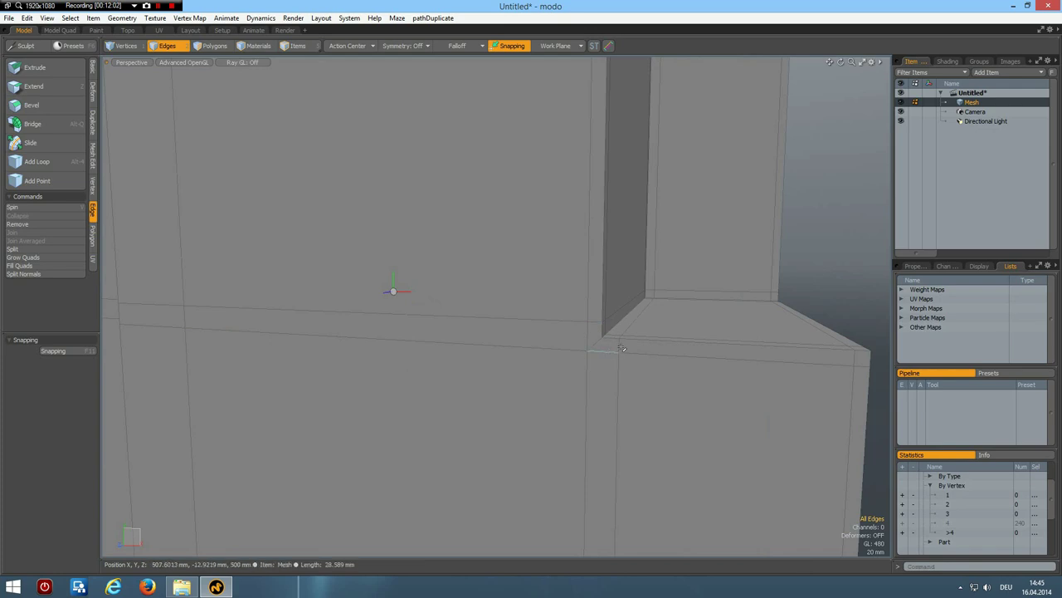
scroll(225, 331, "down", 5)
- Add a supporting edge loop close around the tall slot's opening on the front face
left_click_drag(225, 331, 428, 347, "alt")
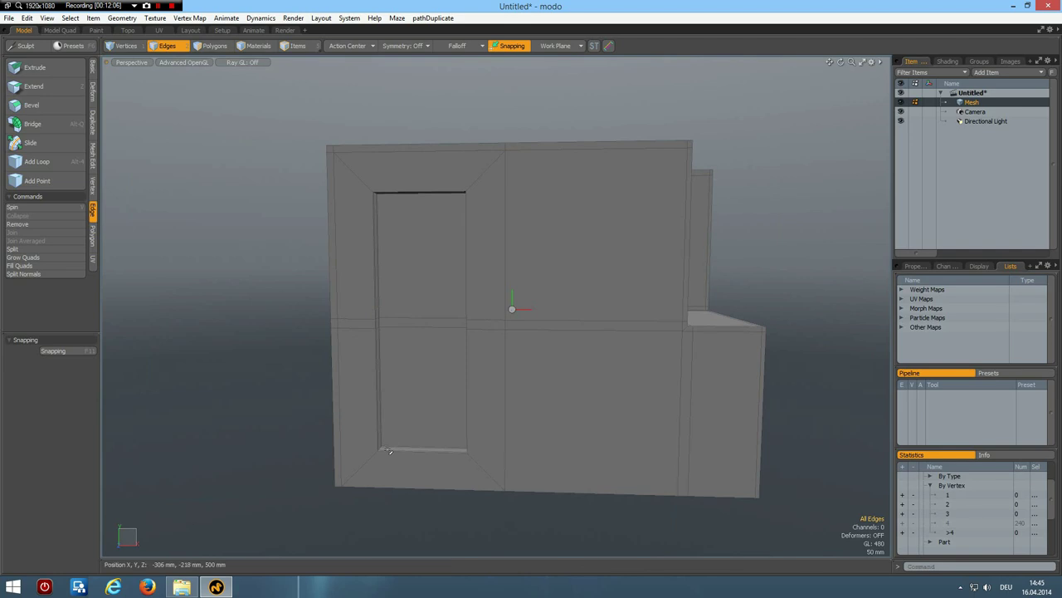
scroll(389, 450, "up", 4)
key("alt")
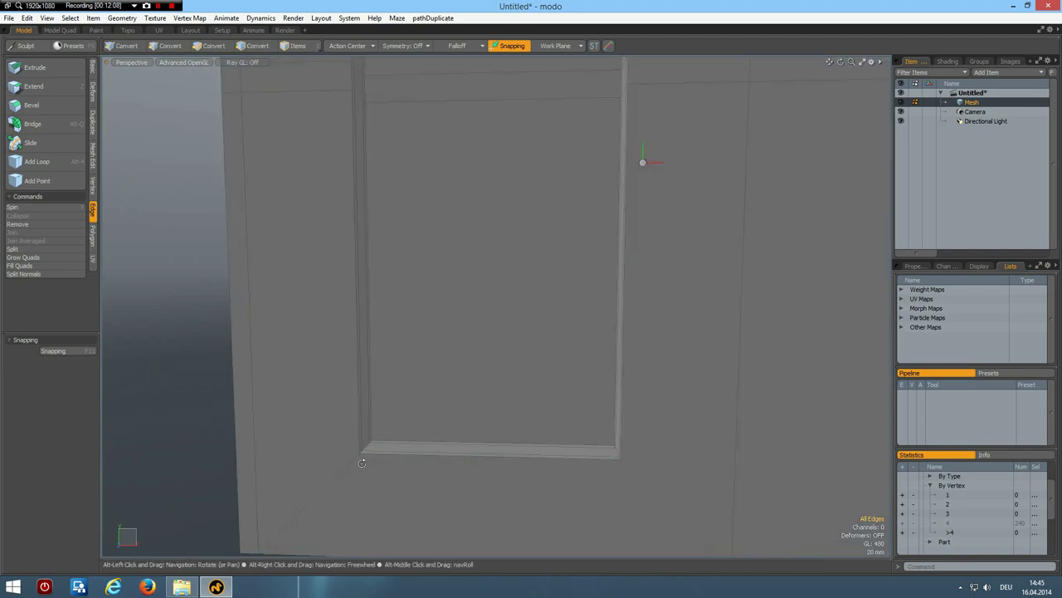
key("alt+l")
left_click_drag(354, 460, 351, 460)
key("space")
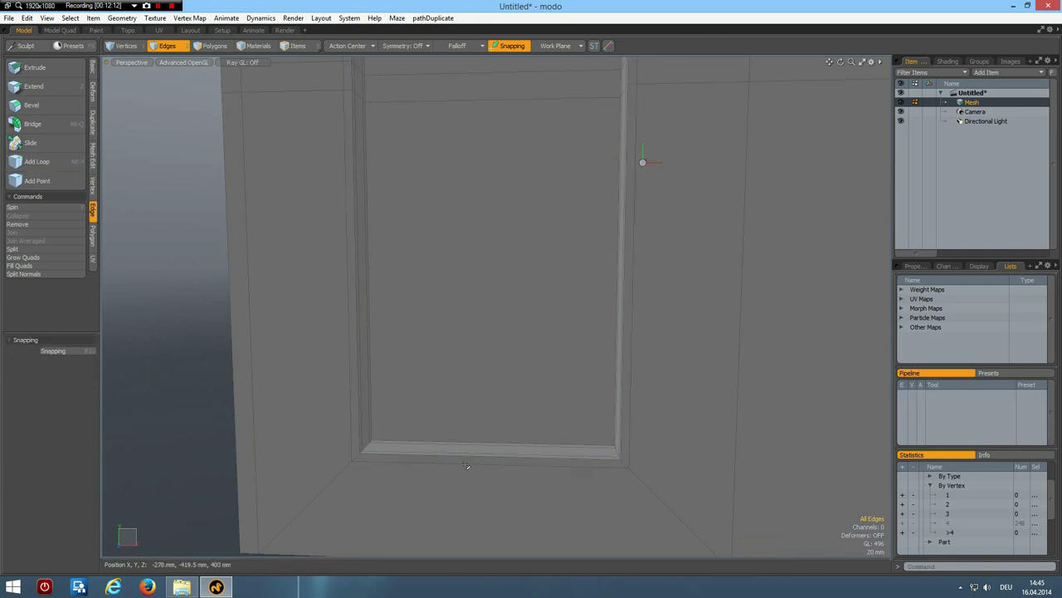
- Select the vertical polygon strip running through the tall slot, from the face below the opening to the face above it
key("3")
left_click(465, 500)
key("Up")
key("Up")
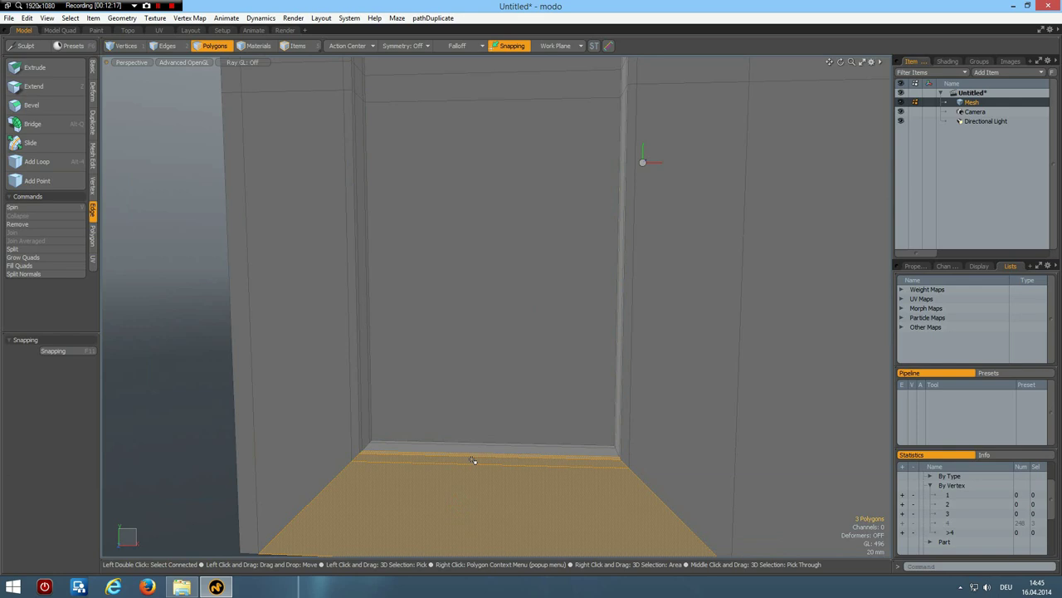
key("l")
scroll(570, 127, "down", 8)
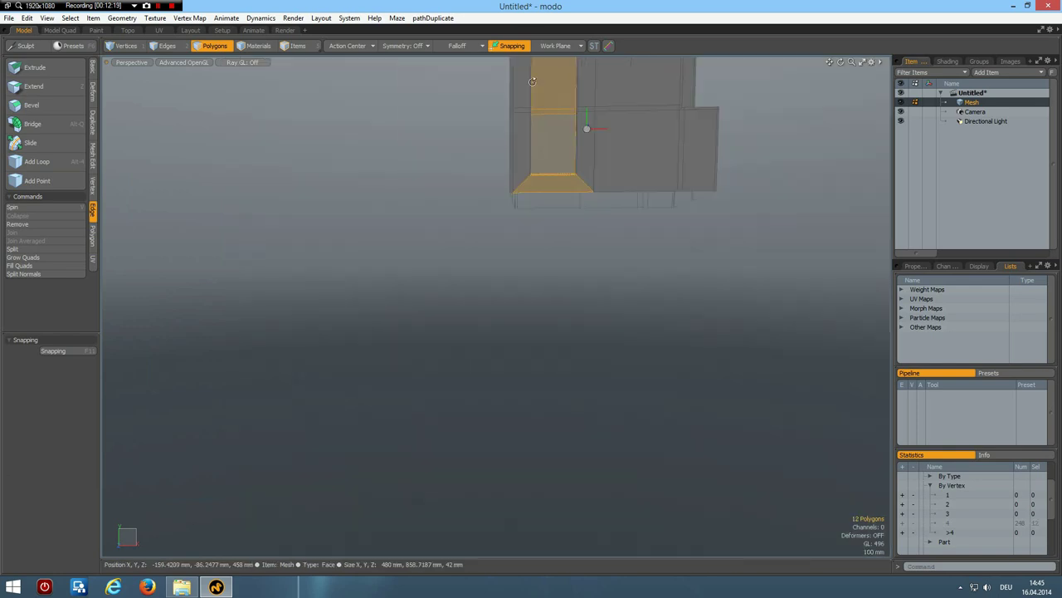
left_click_drag(556, 183, 511, 458, "alt+shift")
left_click_drag(526, 373, 525, 398, "alt")
key("Up")
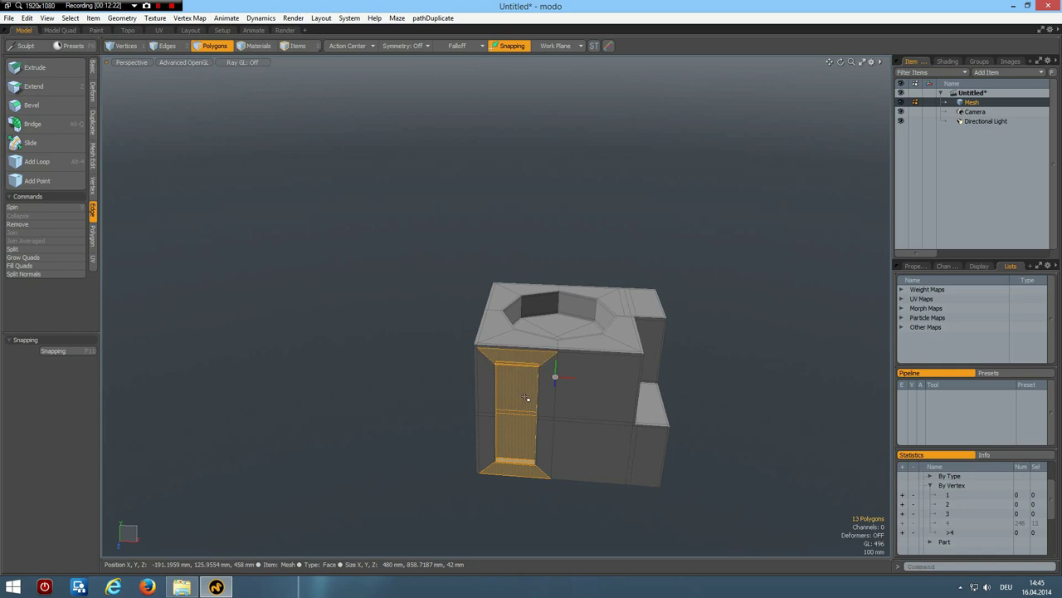
- Cut two symmetrical slices at 6.5 % along only the selected strip using Loop Slice with Slice Selected, then clear the selection
scroll(544, 323, "up", 3)
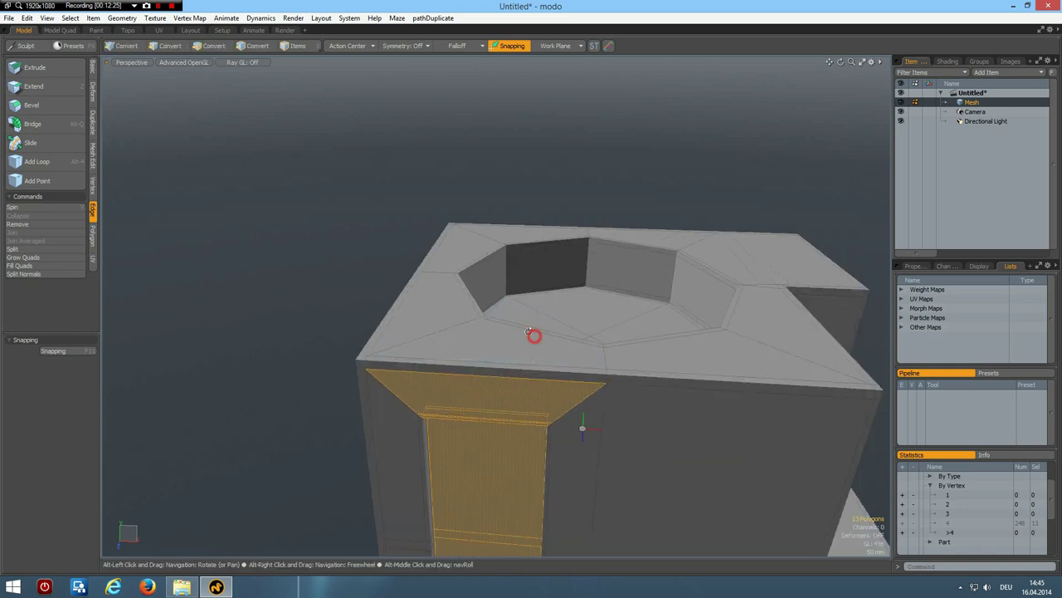
left_click_drag(490, 353, 466, 361, "alt")
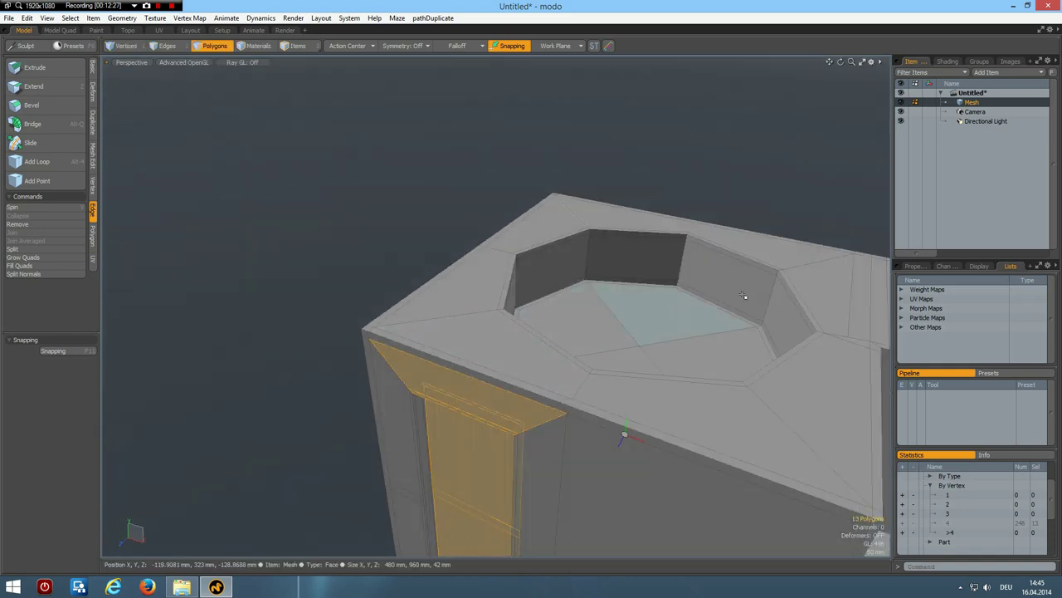
scroll(691, 308, "down", 4)
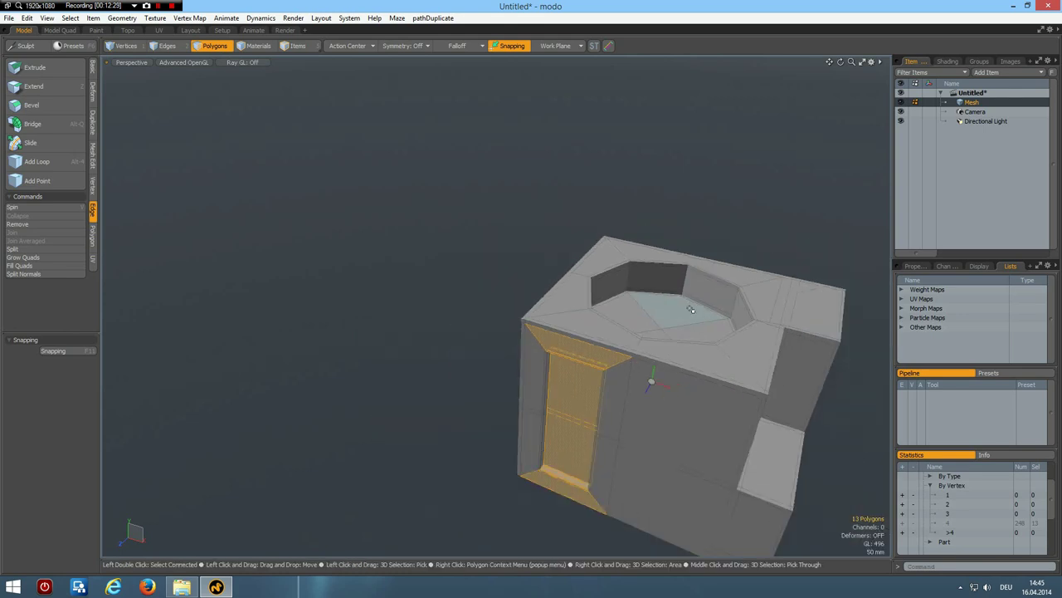
scroll(690, 309, "up", 2)
left_click_drag(560, 367, 546, 316, "alt")
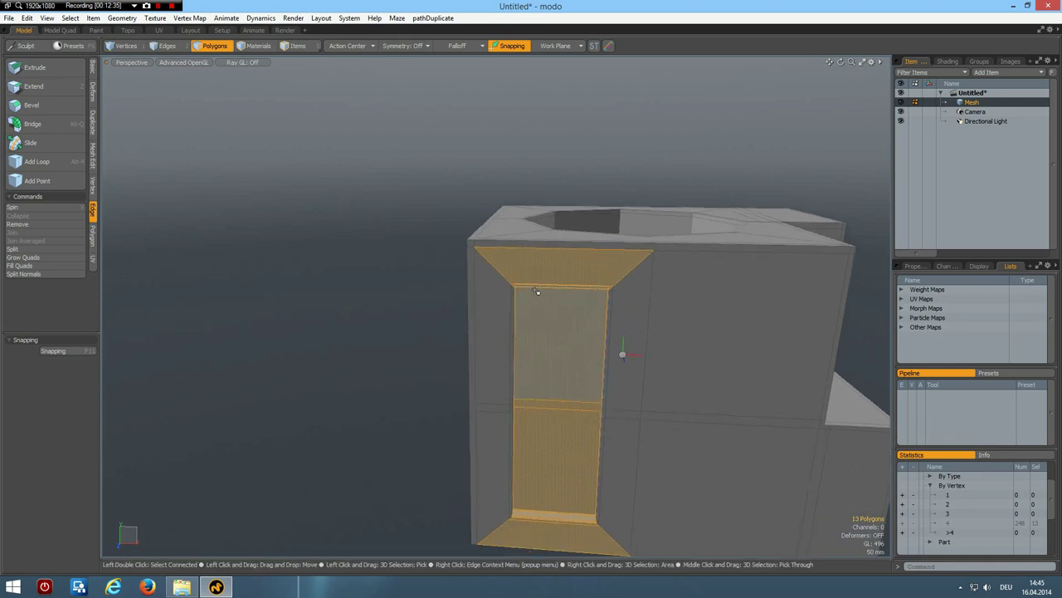
key("alt+c")
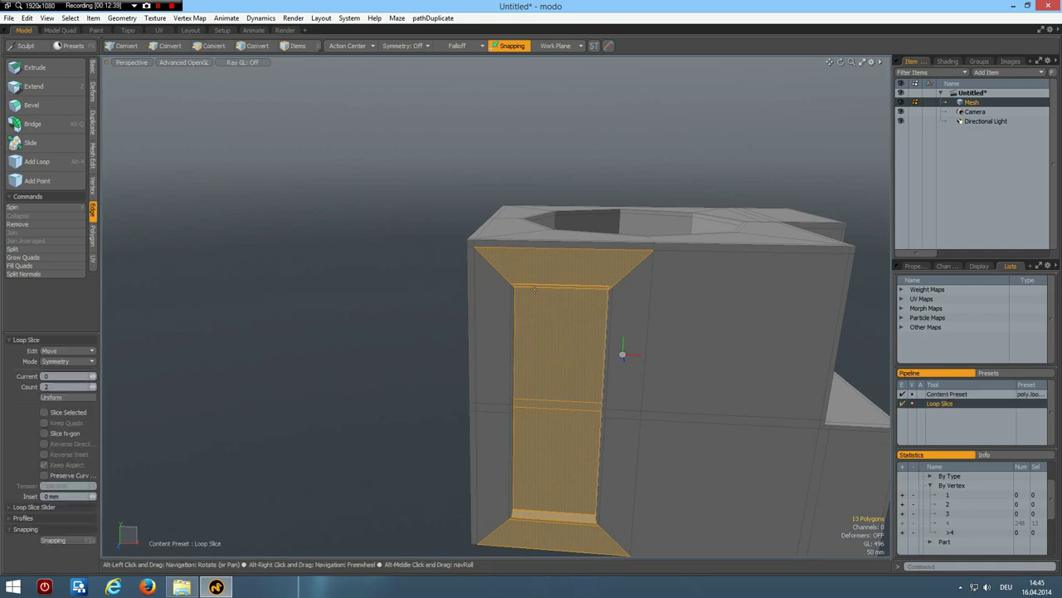
left_click(44, 412)
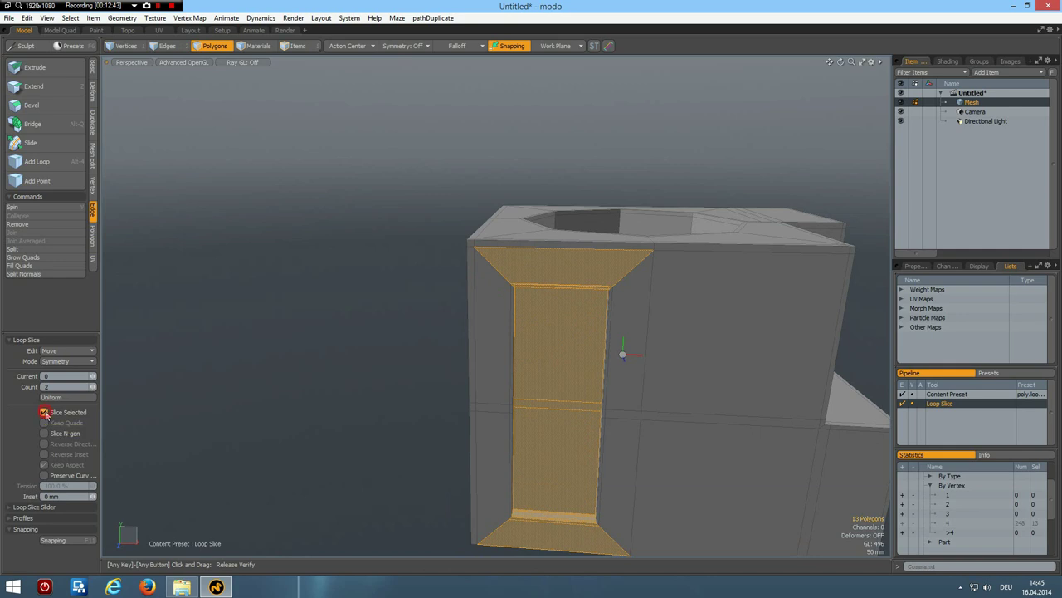
left_click(413, 388)
left_click_drag(540, 450, 528, 450)
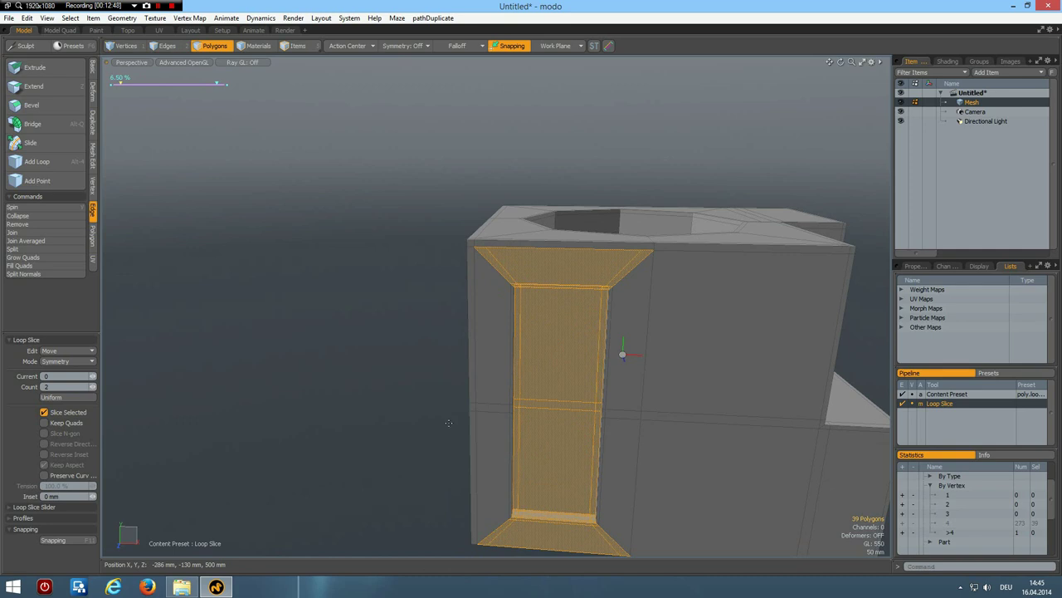
key("space")
left_click(240, 375)
- Examine the tall slot's corners with subdivision on and off, then inspect the edges of the face above the slot
left_click_drag(619, 379, 627, 371, "alt")
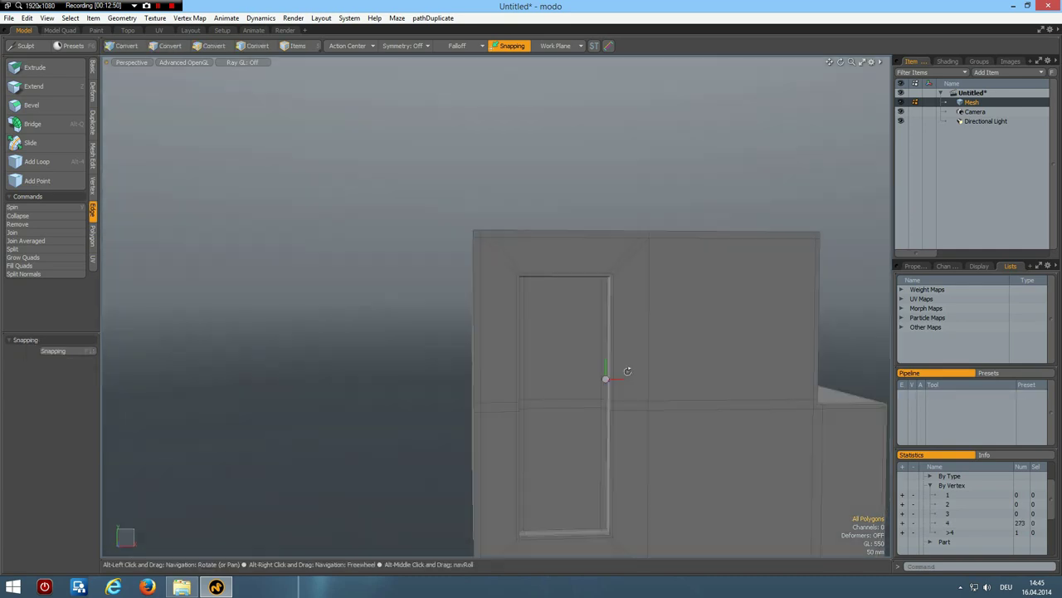
key("3")
key("Tab")
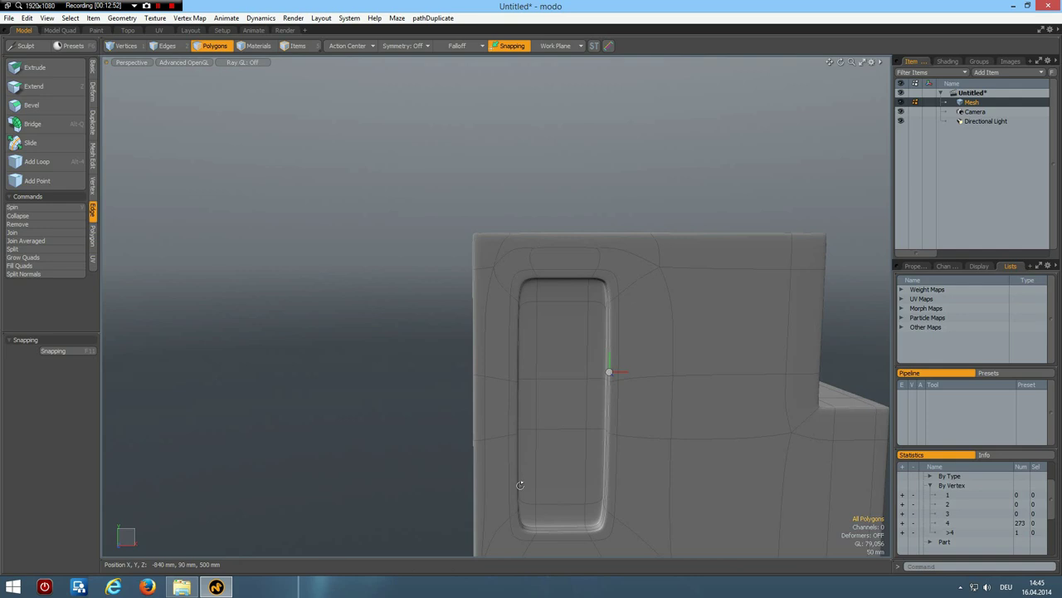
left_click_drag(541, 496, 528, 461, "alt+shift")
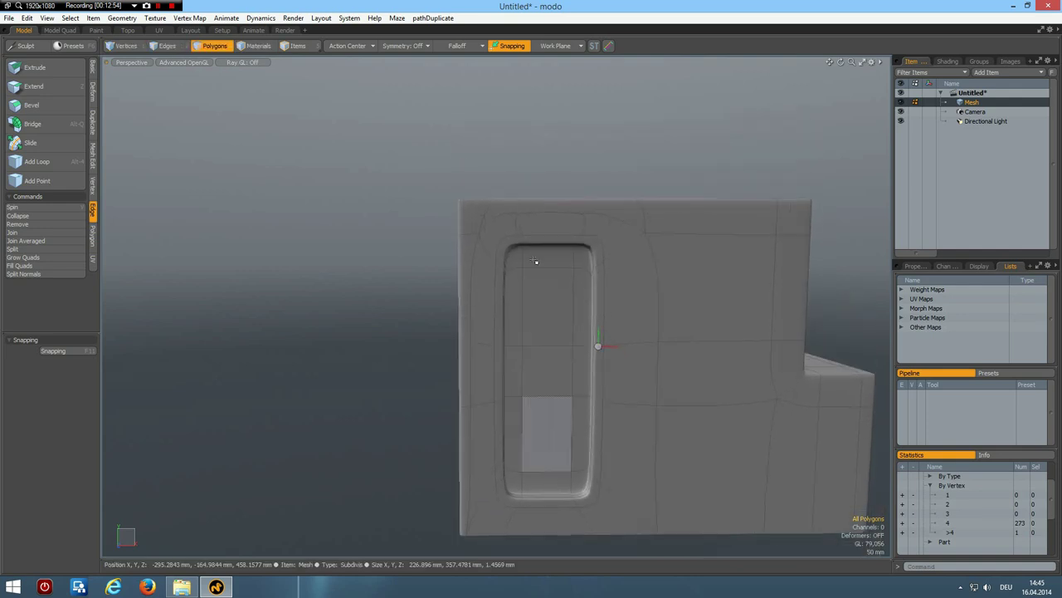
scroll(535, 261, "up", 3)
key("Tab")
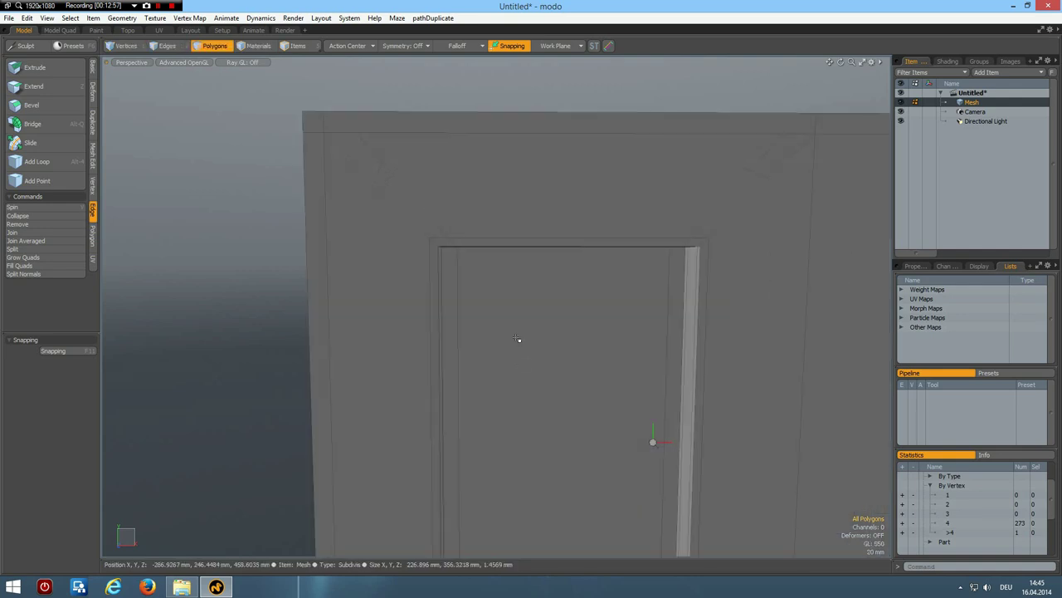
scroll(512, 202, "down", 3)
left_click_drag(540, 190, 505, 222, "alt")
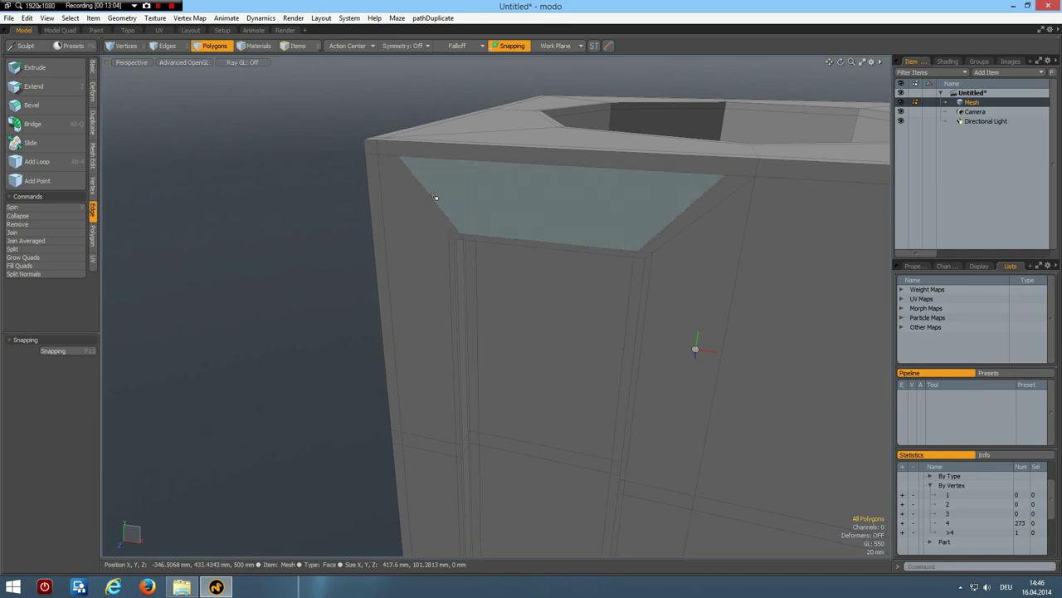
key("2")
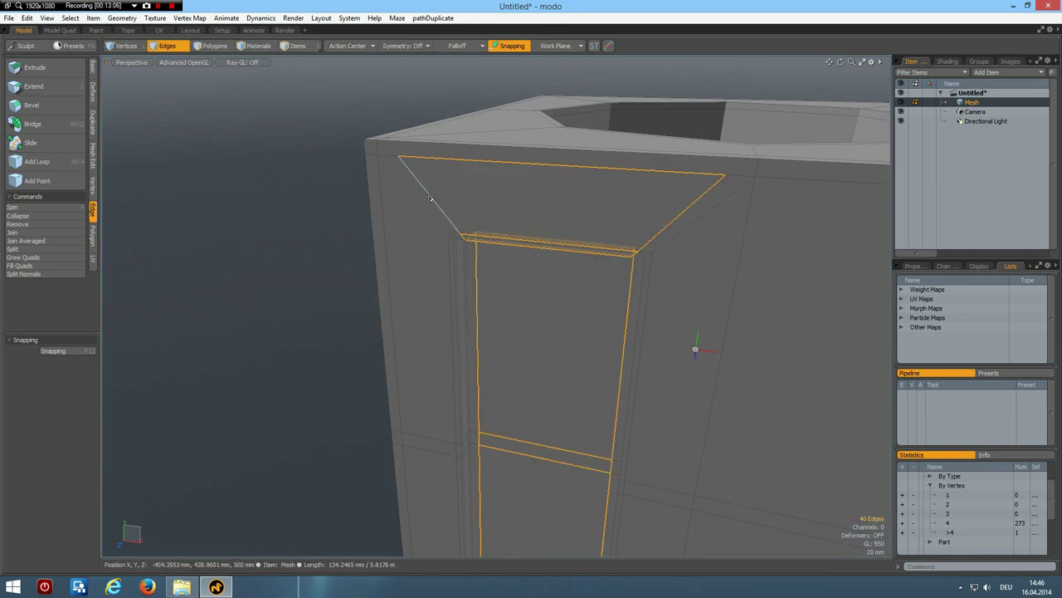
- Delete the two diagonal edges at the ends of the face above the tall slot
left_click(444, 205)
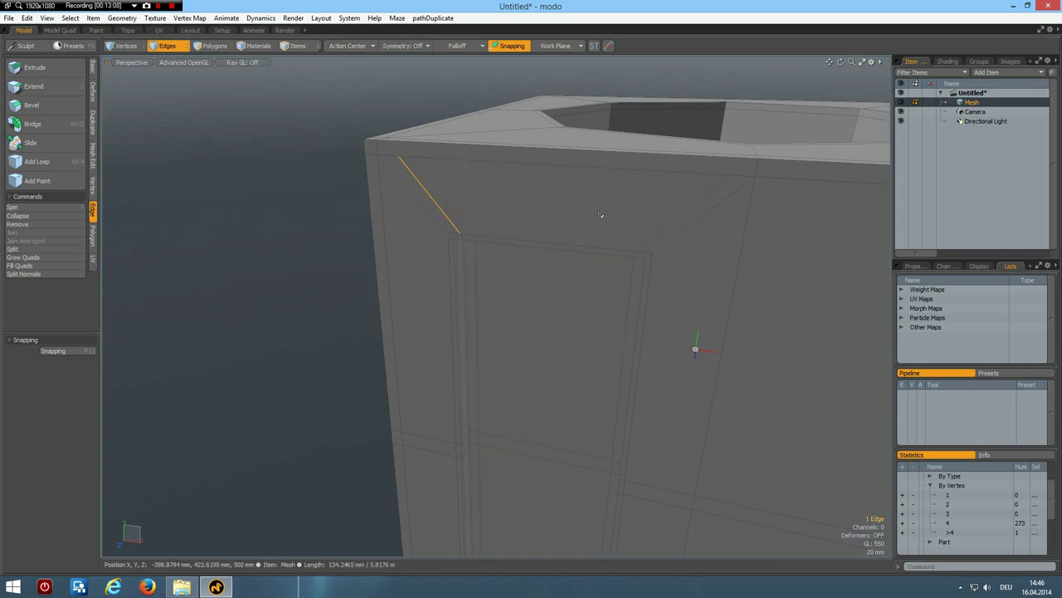
left_click(668, 219, "shift")
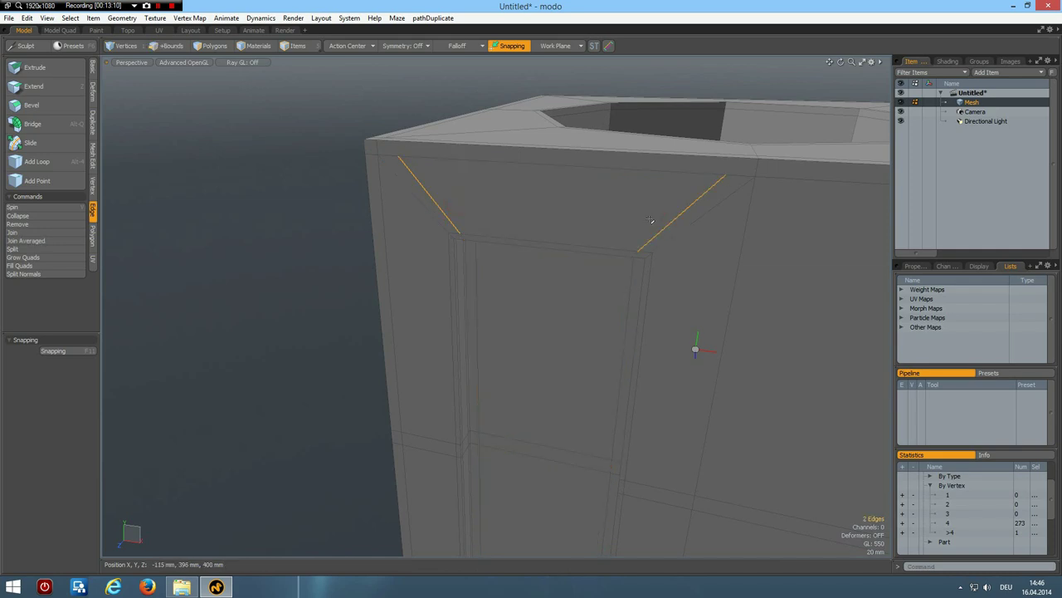
key("Delete")
left_click_drag(602, 278, 555, 247, "alt")
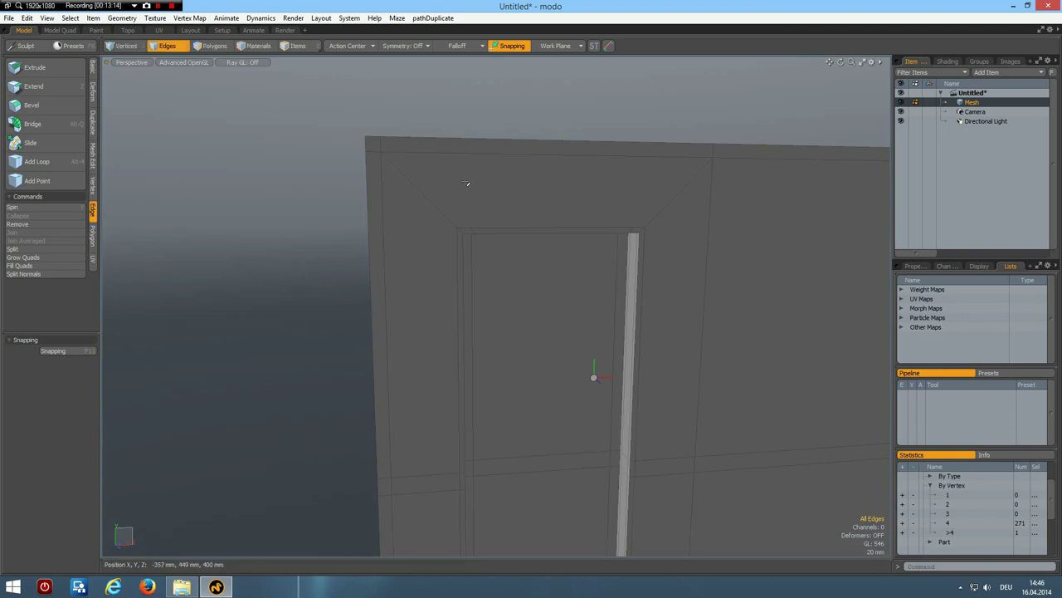
- Cut a diagonal with Edge Slice from the upper-left corner above the slot to the far end of the slot's upper loop
key("c")
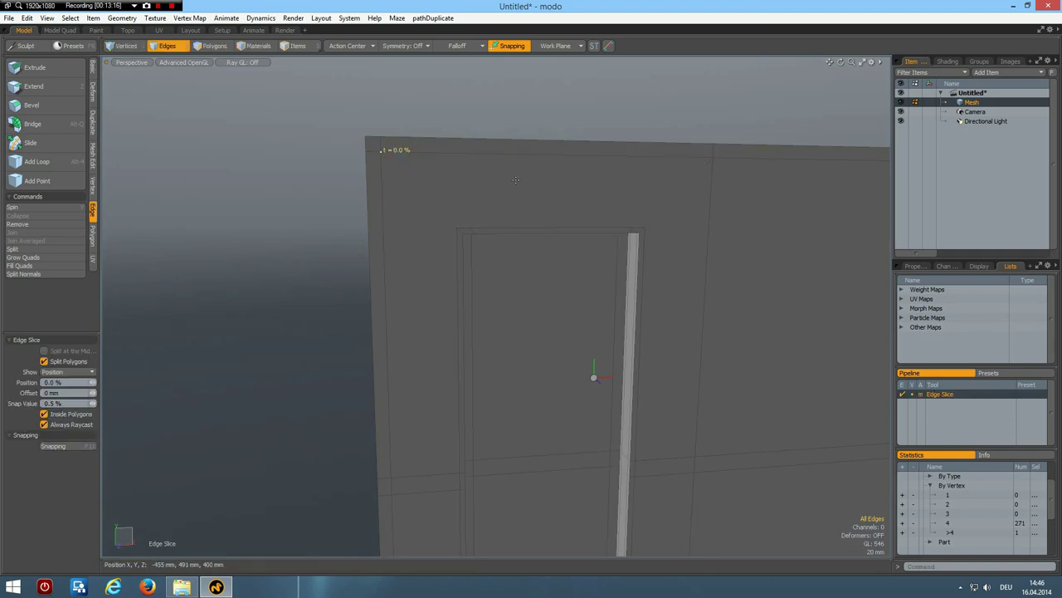
left_click(633, 225)
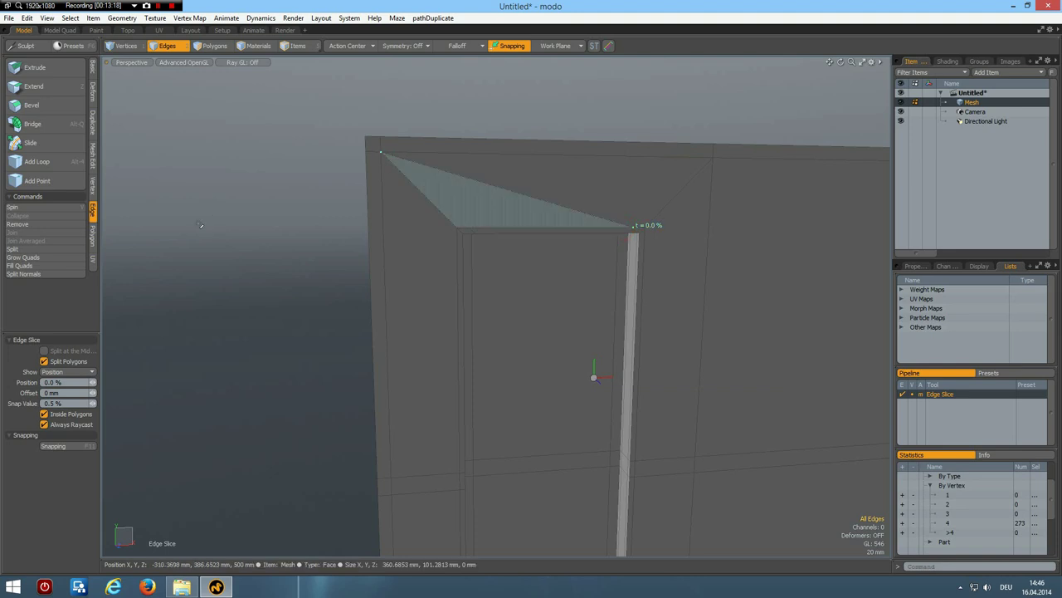
key("space")
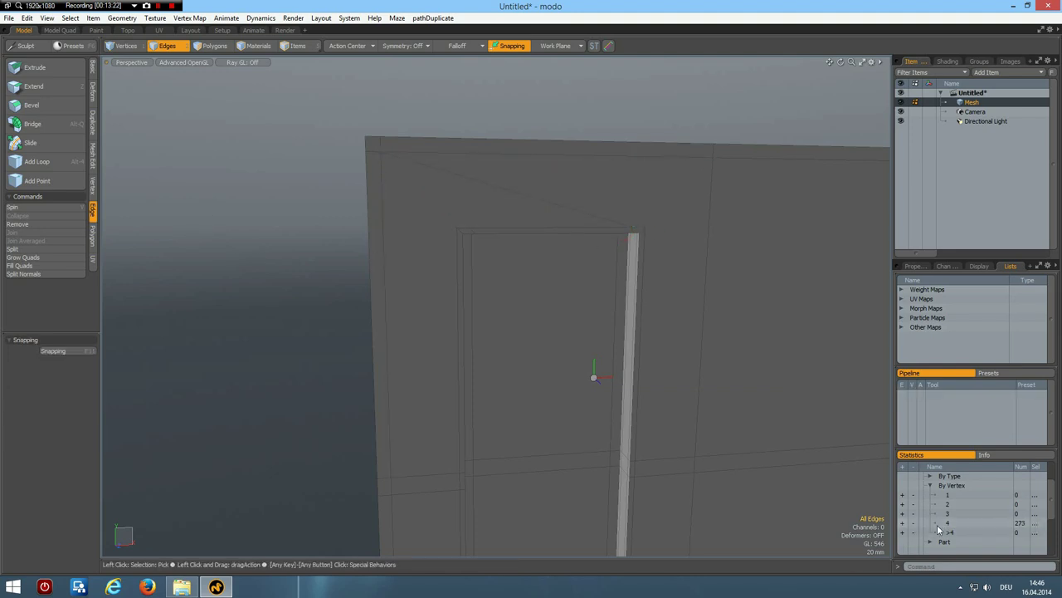
scroll(138, 362, "down", 3)
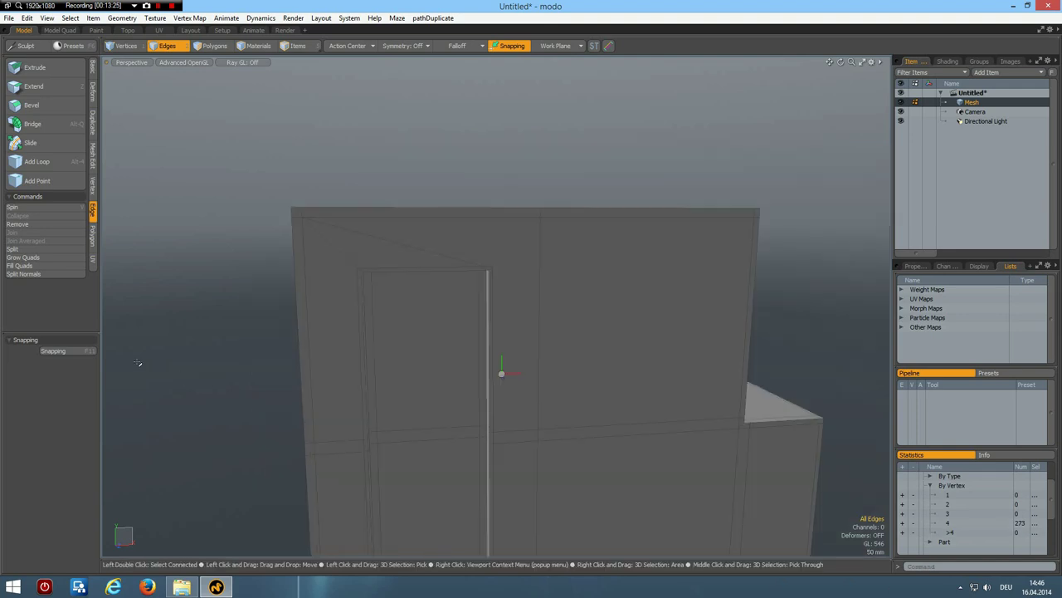
- Trace the polygon strip from the slot's back face up through the diagonal cut, then step the selection back down
left_click_drag(417, 492, 494, 440, "alt+shift")
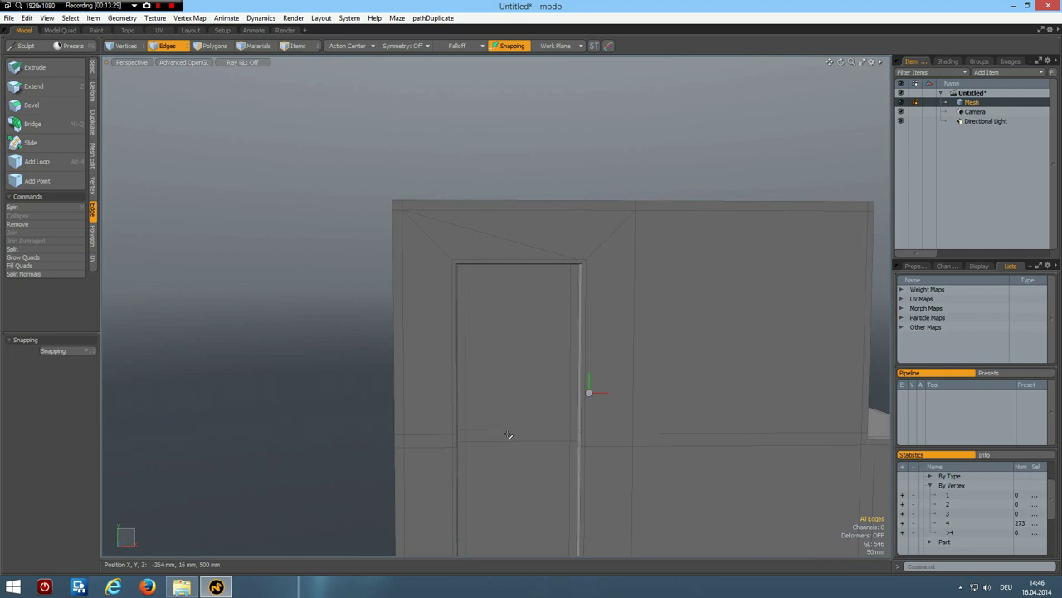
key("3")
left_click(512, 432)
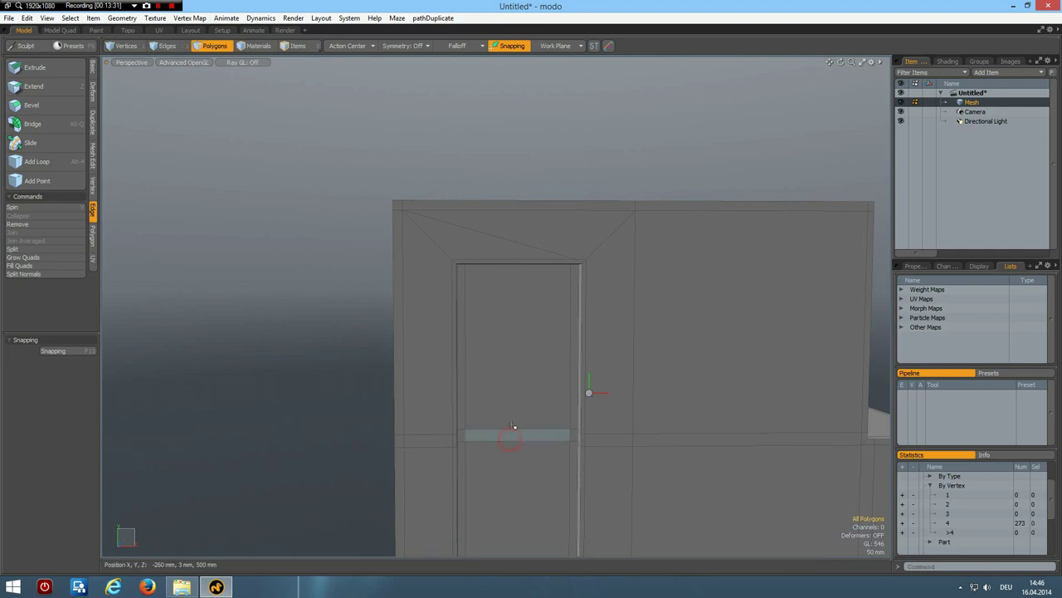
left_click(512, 419, "shift")
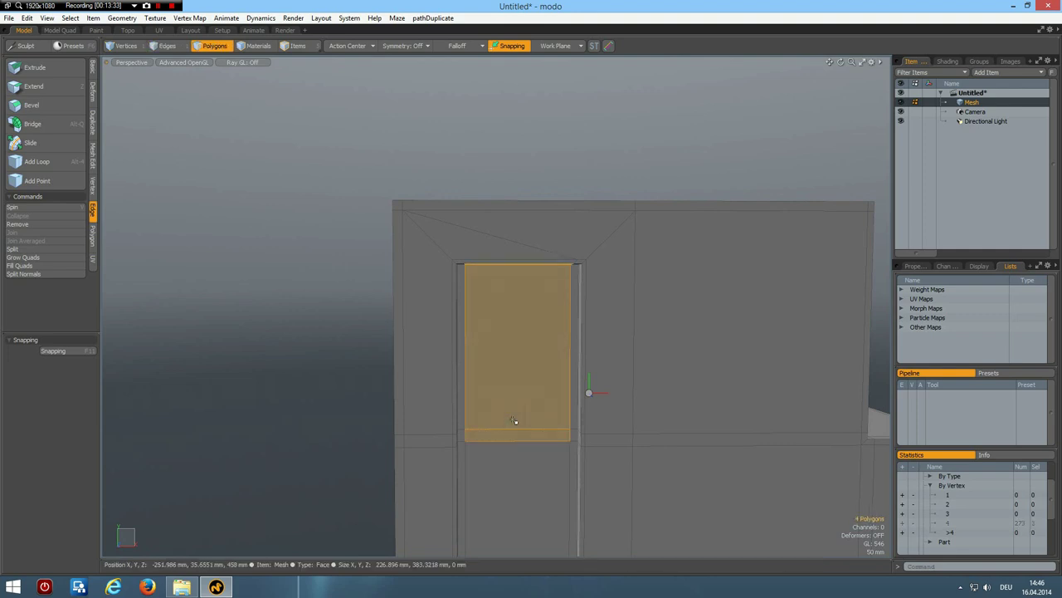
key("Up")
key("Up")
key("Up")
key("Up")
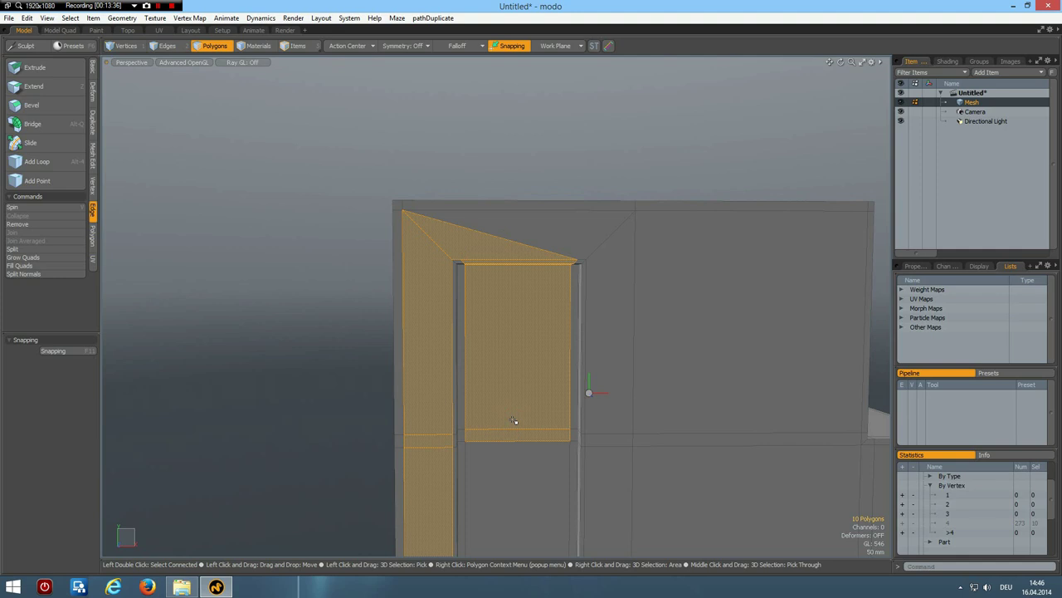
key("Down")
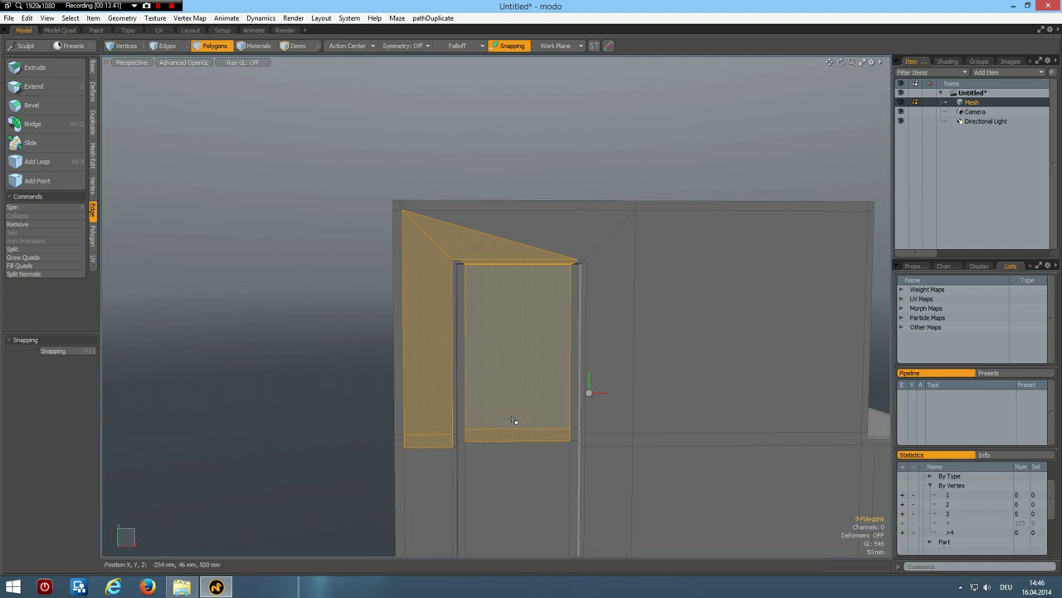
key("Down")
key("Down")
key("Down")
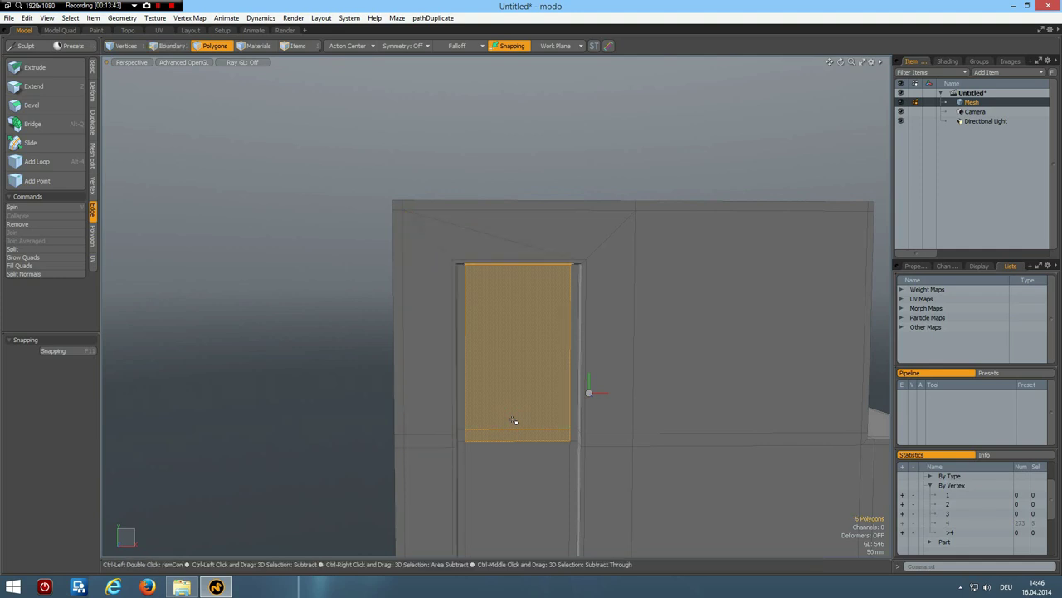
- Remove the diagonal edge from the face above the tall slot
key("2")
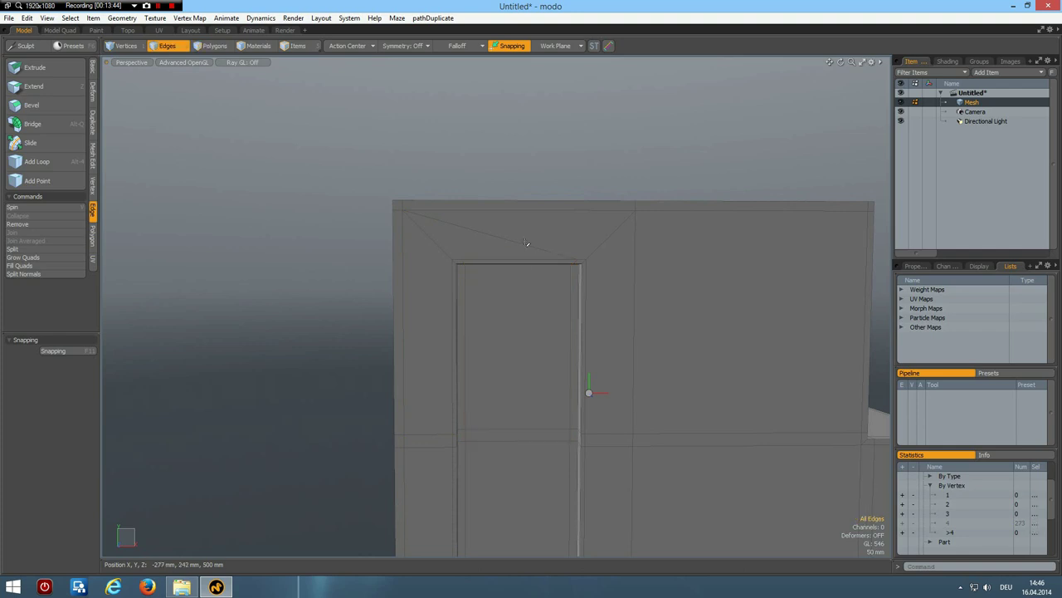
left_click(514, 246)
key("BackSpace")
- Slice a trapezoid into the face above the slot, from one end of the slot's upper loop through two interior points to the other
scroll(498, 261, "up", 3)
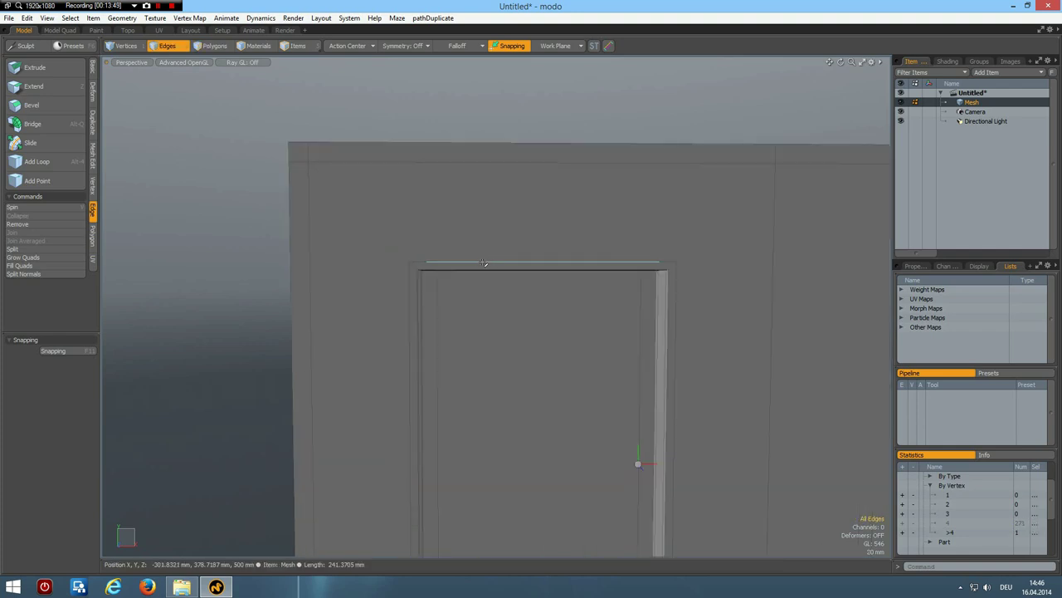
key("alt+c")
left_click(438, 263)
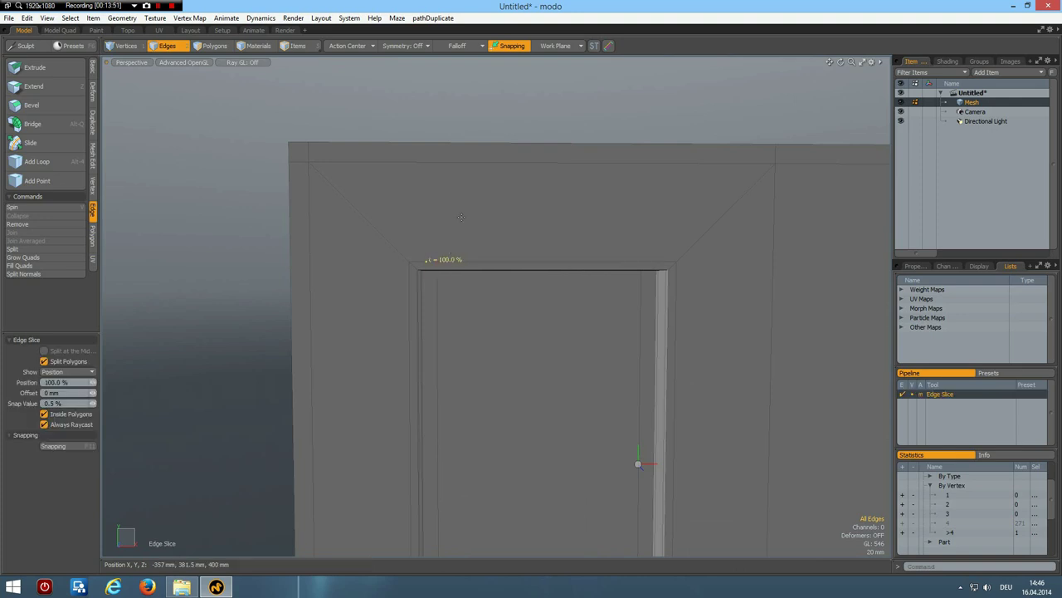
left_click(635, 218)
left_click_drag(635, 220, 636, 217)
left_click(659, 260)
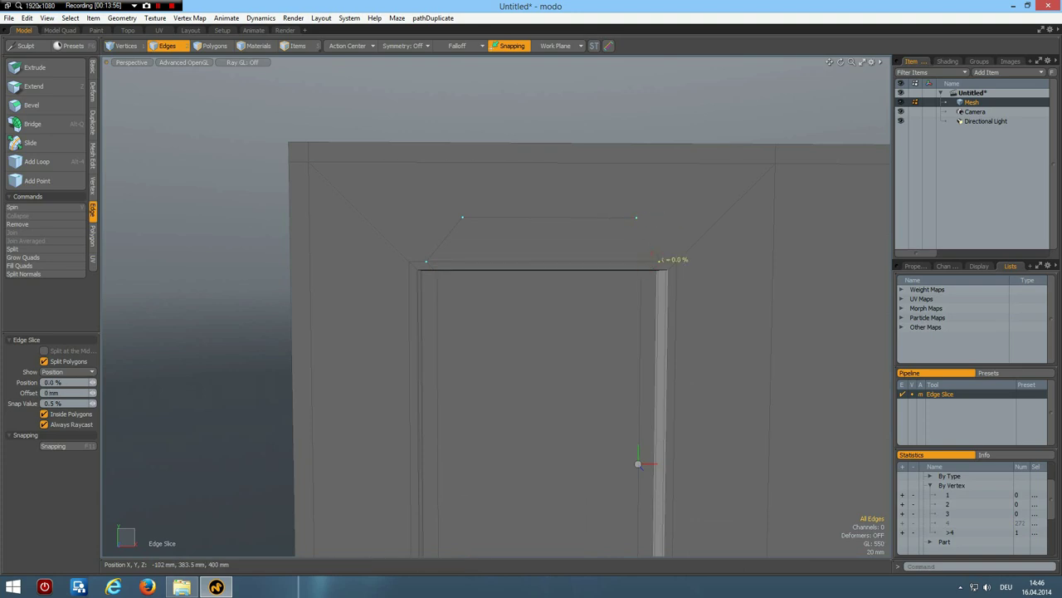
- Connect the trapezoid's two upper points to the outer corners of the face above the slot using Edge Slice
left_click(637, 219, "shift")
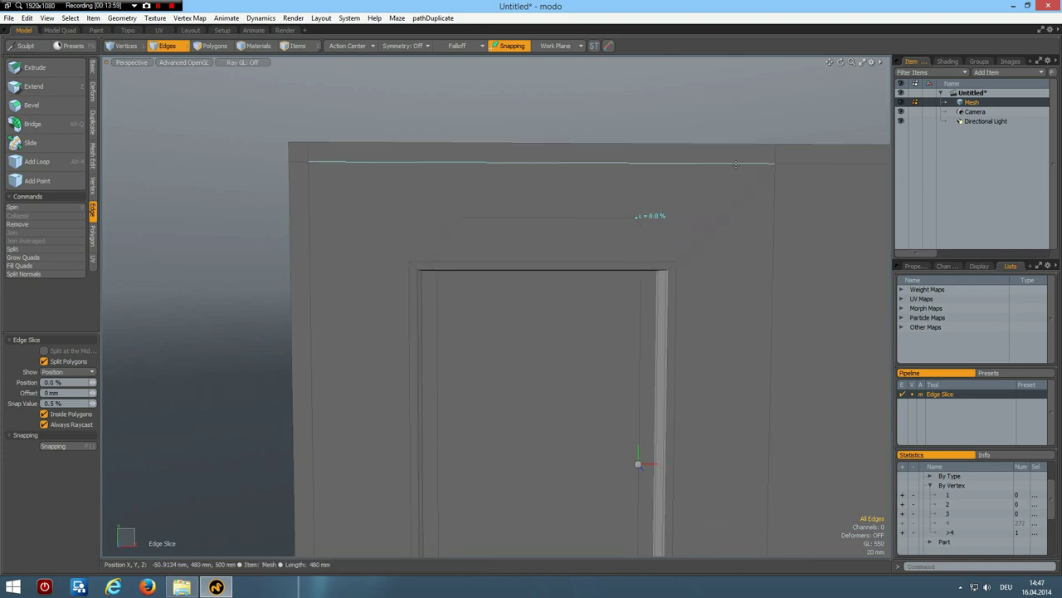
left_click_drag(736, 164, 779, 163)
left_click_drag(476, 216, 334, 166, "shift")
left_click(331, 163)
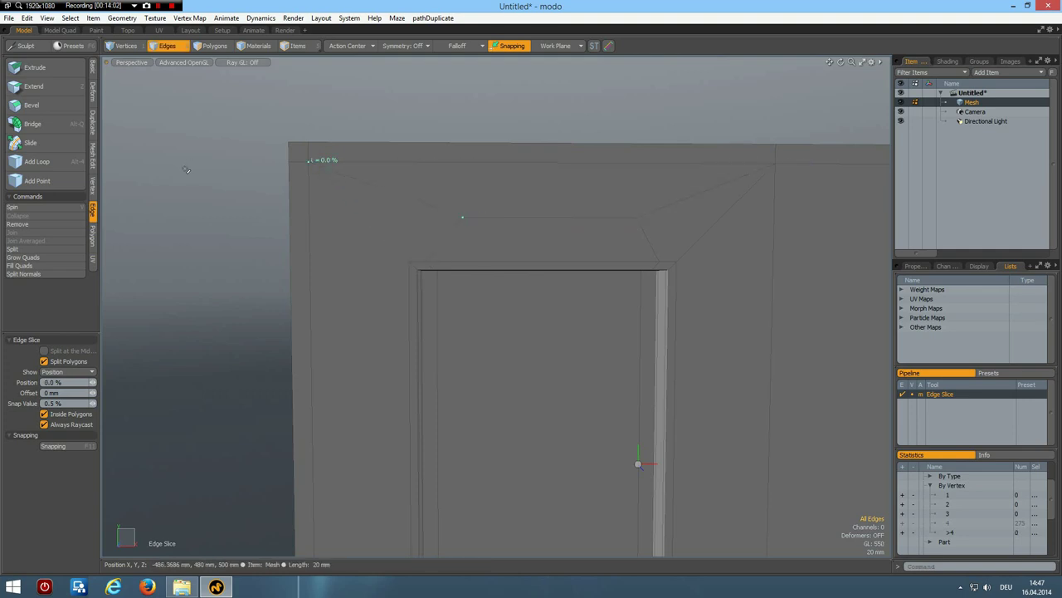
key("space")
- Check the retopologized area above the tall slot with subdivision on and off
scroll(169, 241, "down", 2)
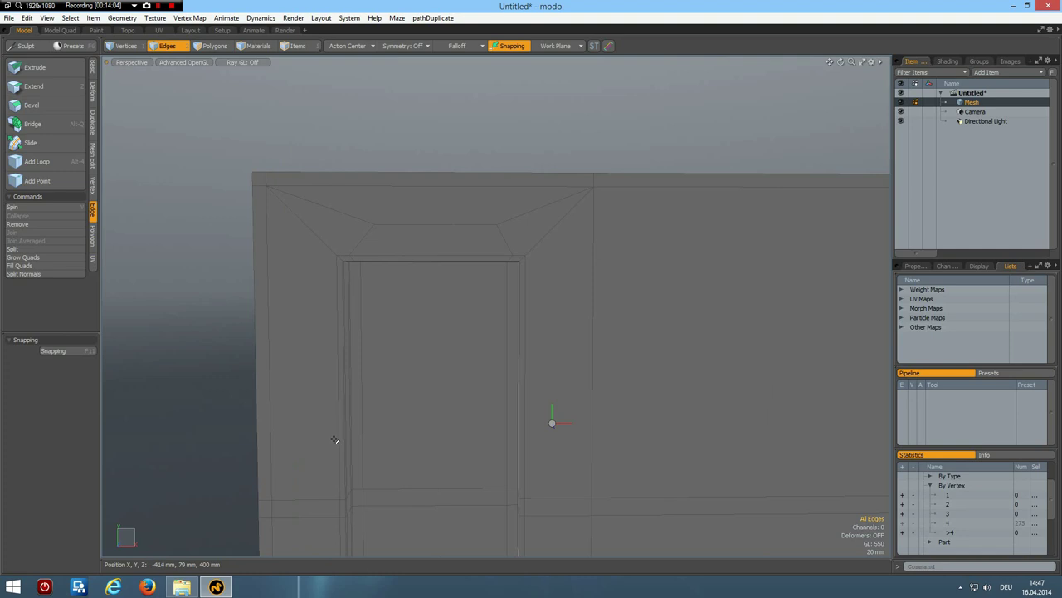
key("Tab")
left_click_drag(452, 444, 519, 420, "alt")
key("Tab")
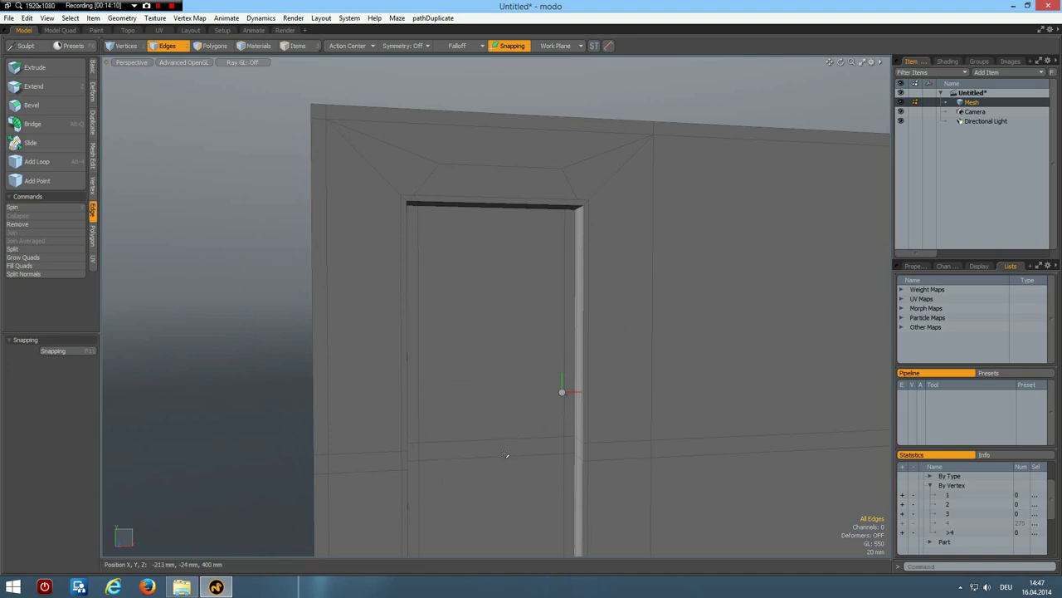
- Trace the polygon strip from the slot's back face up through the new quads, step it back, and clear the selection
key("3")
left_click(498, 482)
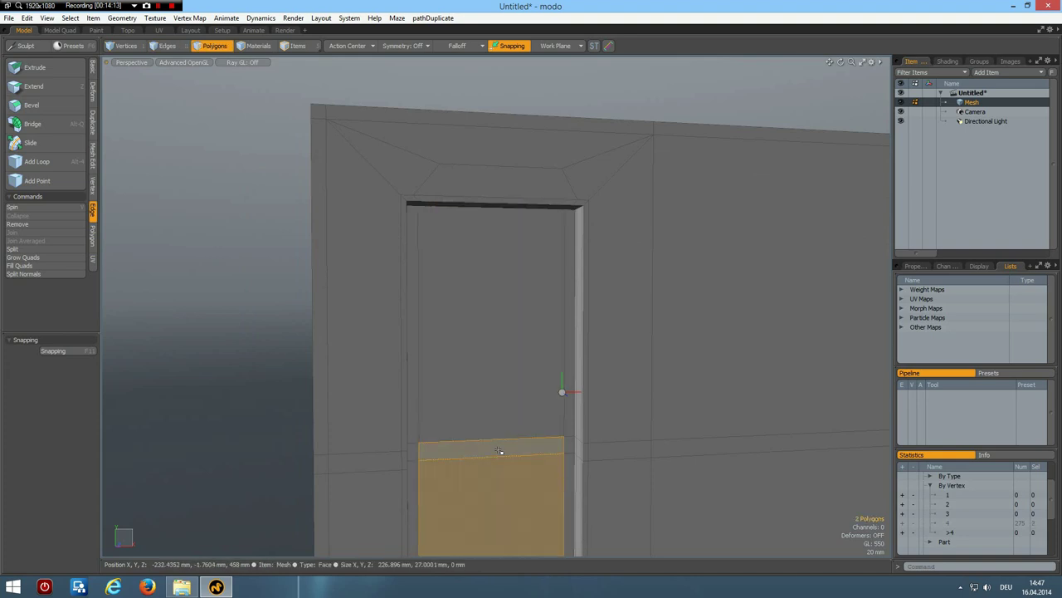
key("shift+Up")
key("shift+Up")
key("shift+Up")
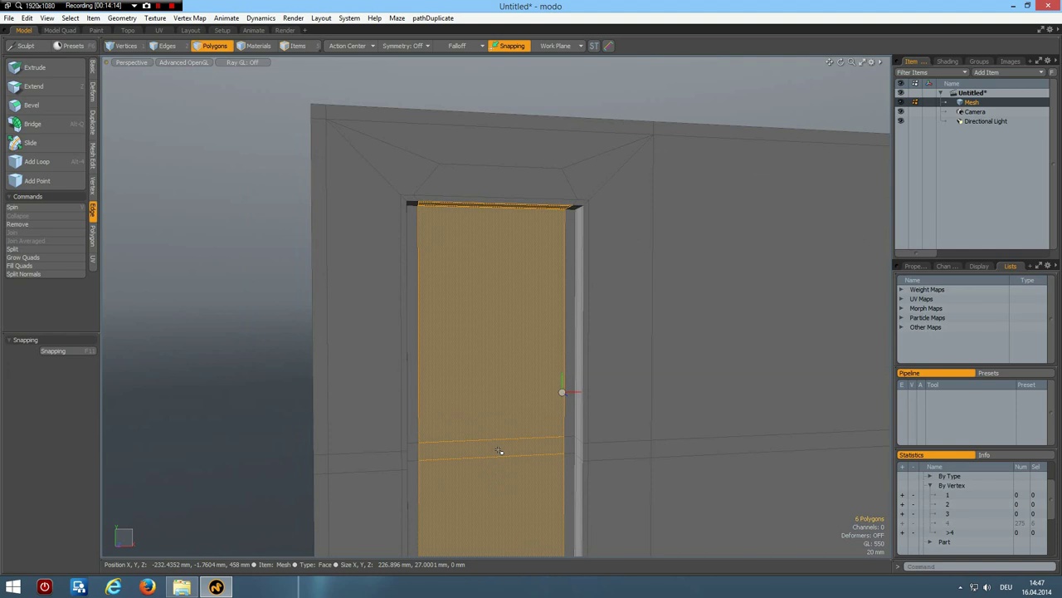
key("shift+Up")
key("shift+Up")
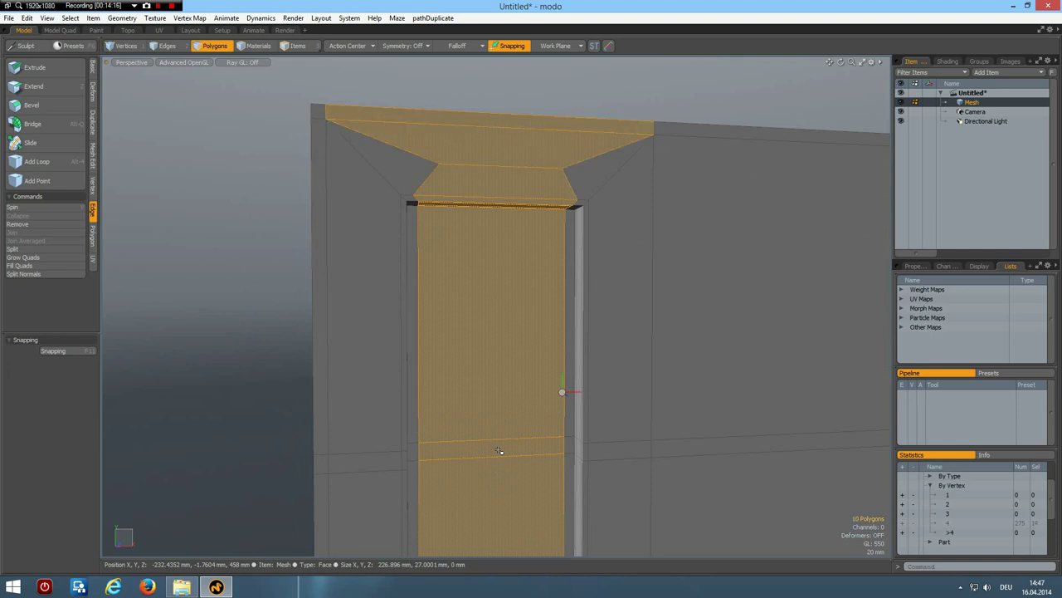
key("shift+Down")
key("shift+Down")
key("shift+Down")
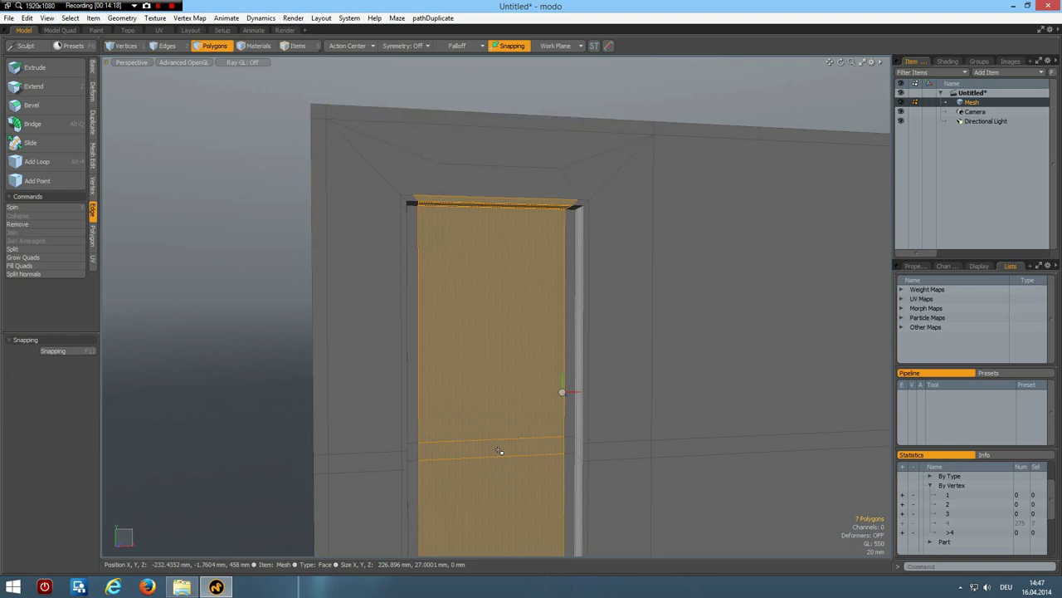
key("Escape")
left_click(214, 335)
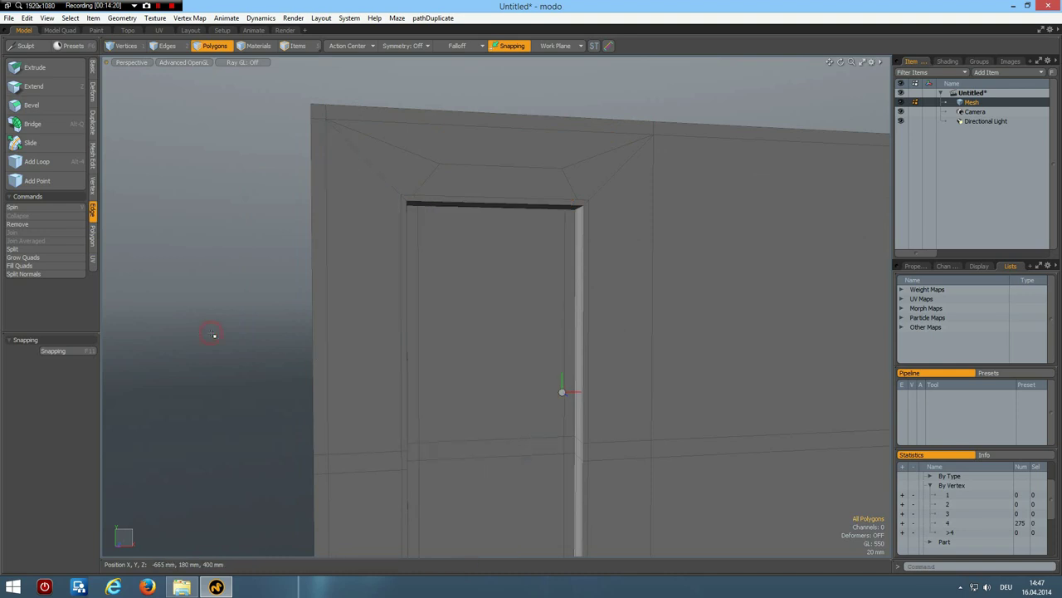
- Add a horizontal supporting loop at 97.23 %, just below the tall slot's upper end
scroll(213, 335, "down", 3)
left_click_drag(456, 470, 488, 383, "alt+shift")
scroll(485, 187, "up", 5)
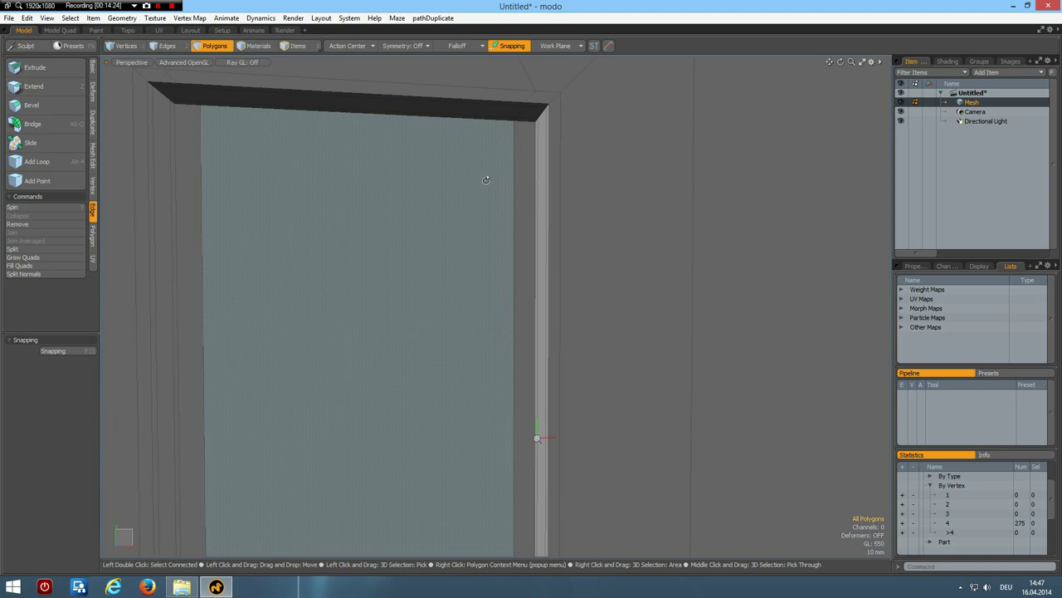
key("alt+l")
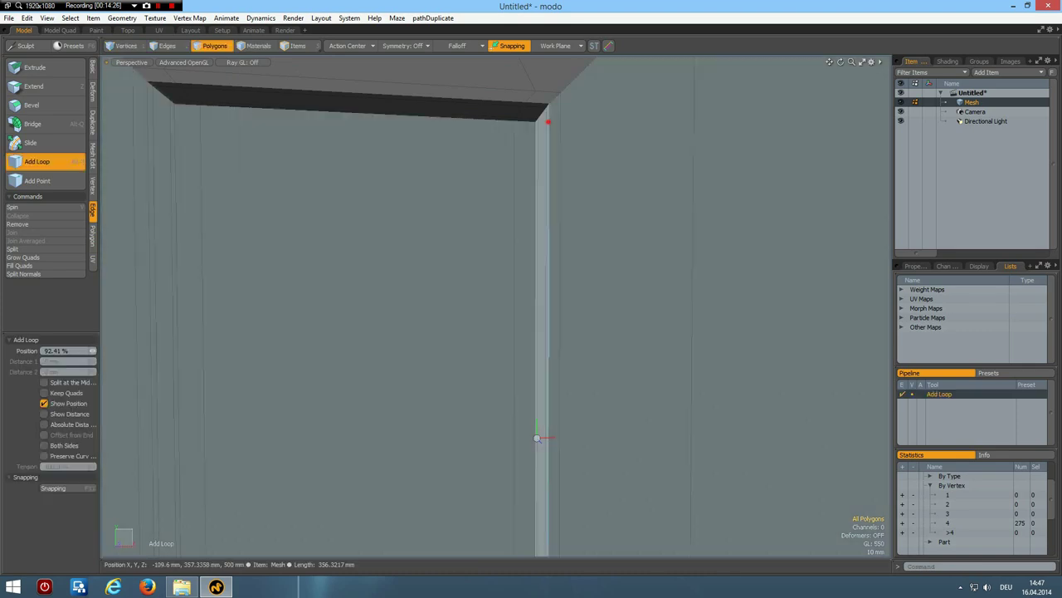
left_click(547, 117)
- Add a horizontal supporting loop at 96.24 %, just above the tall slot's lower end
scroll(548, 121, "down", 5)
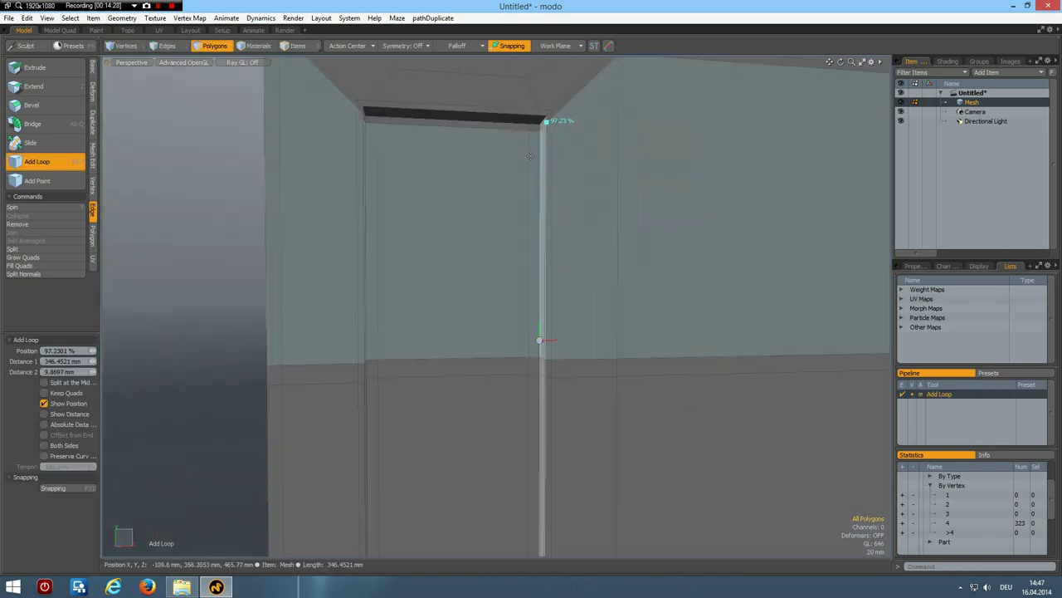
scroll(548, 422, "up", 6)
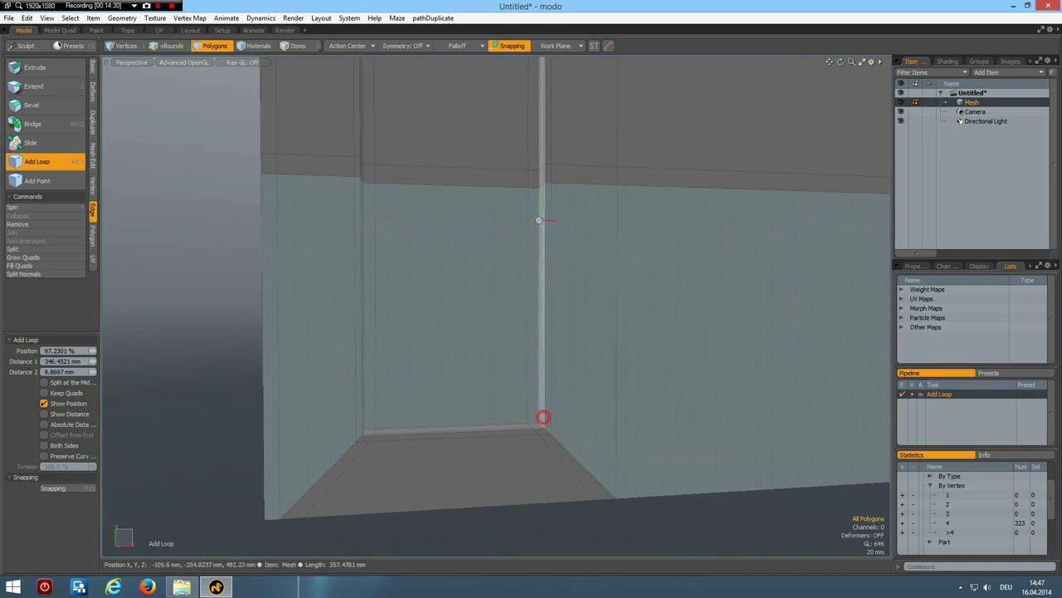
left_click(543, 415)
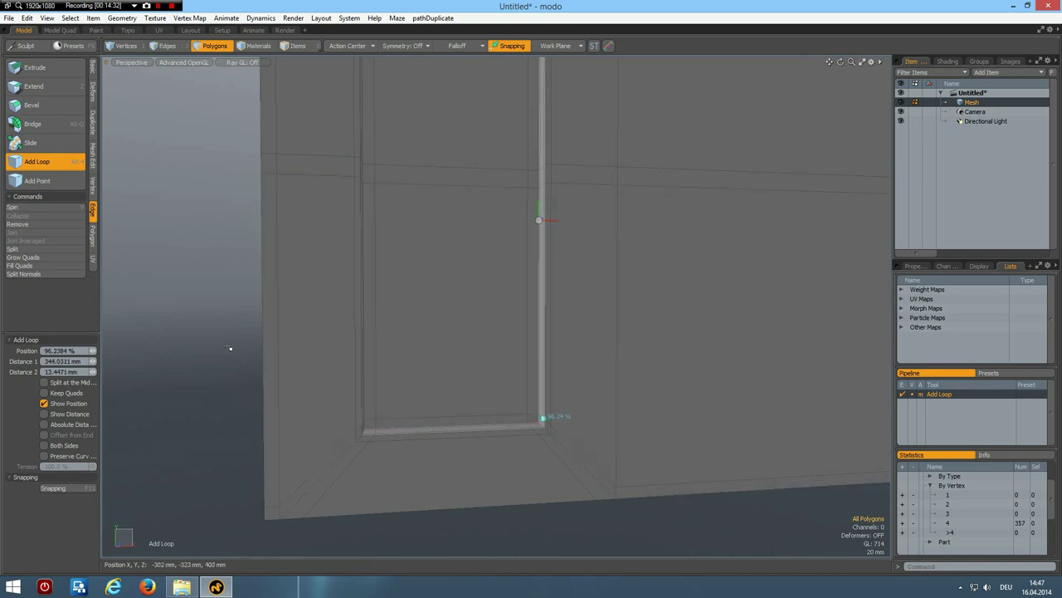
key("space")
- Turn on subdivision and examine the tall slot, side notch and rounded pocket from the front and side
scroll(214, 341, "down", 3)
scroll(213, 341, "up", 1)
left_click_drag(487, 387, 527, 415, "alt")
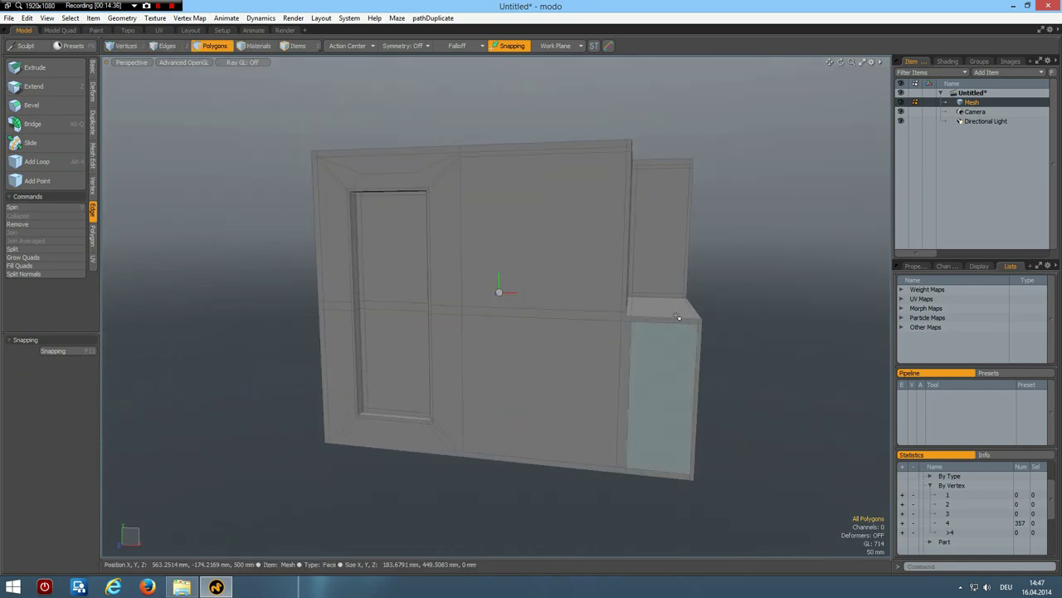
key("Tab")
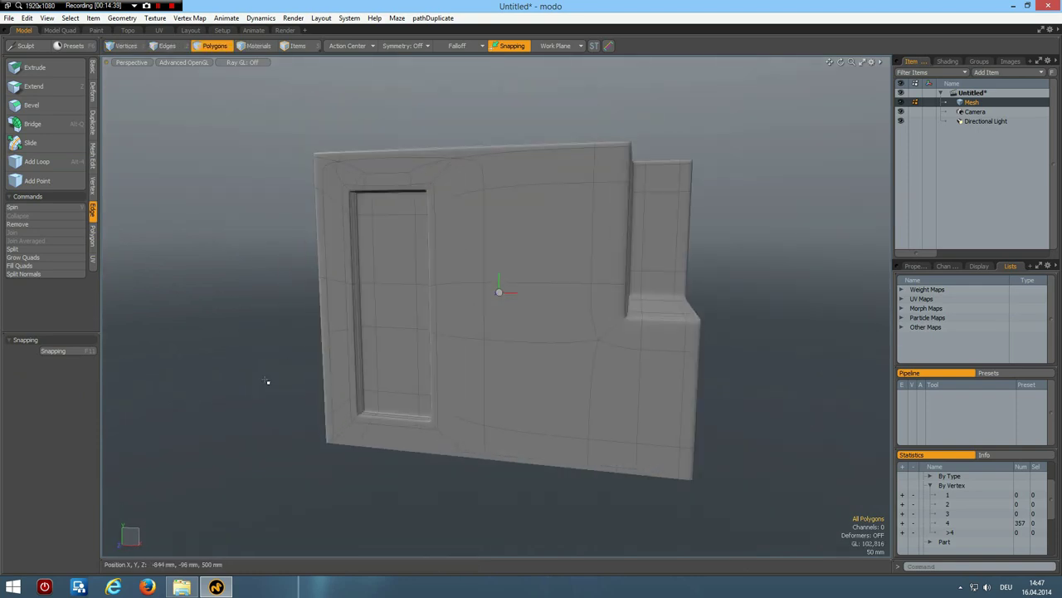
mouse_move(319, 374)
left_mouse_down("alt")
mouse_move(365, 373)
mouse_move(316, 378)
left_mouse_up("alt")
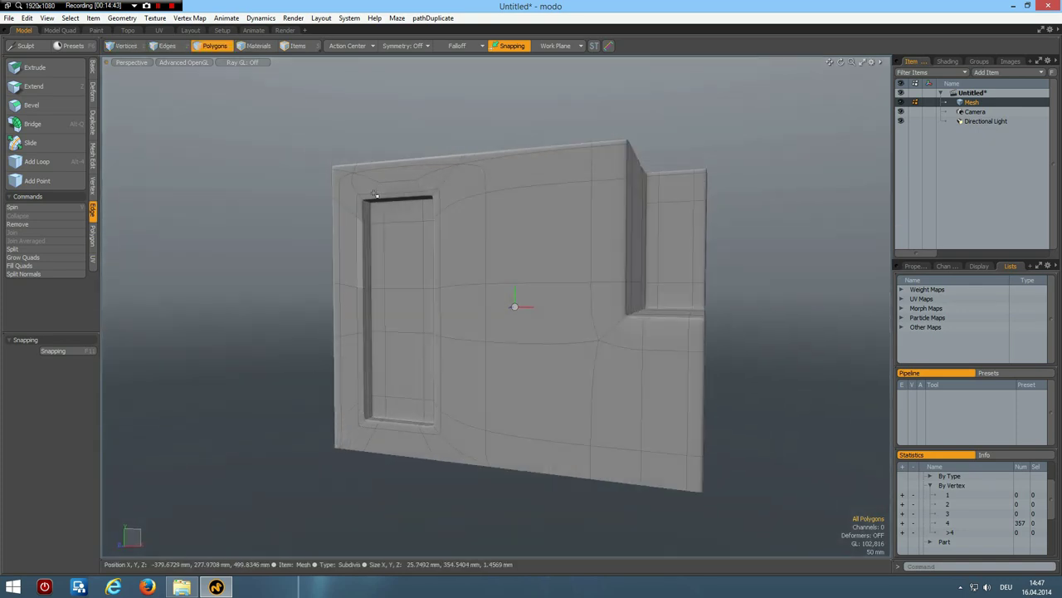
left_click_drag(625, 360, 436, 367, "alt")
scroll(608, 355, "down", 5)
scroll(608, 355, "up", 2)
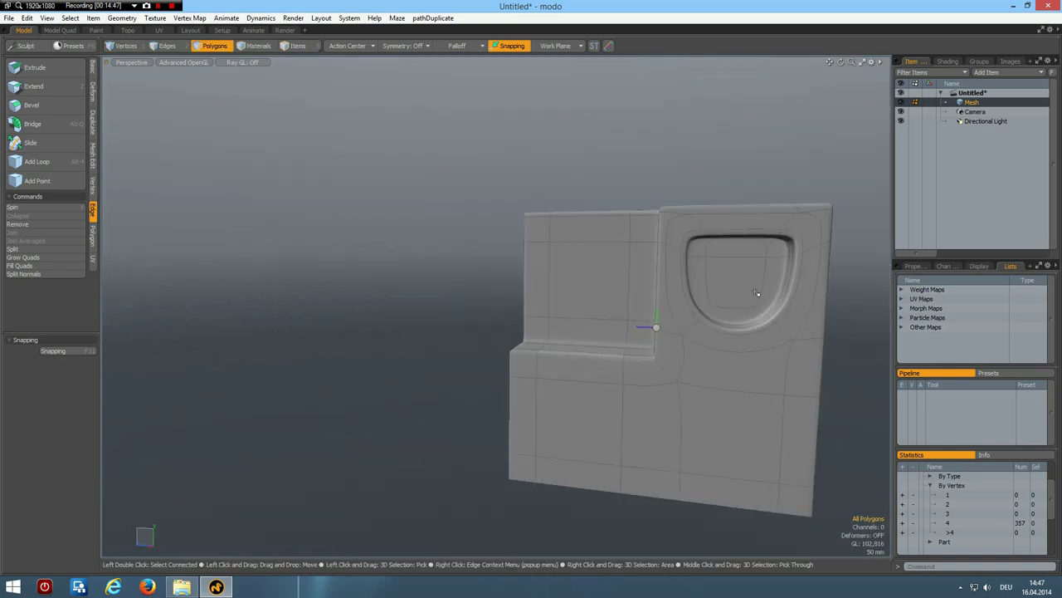
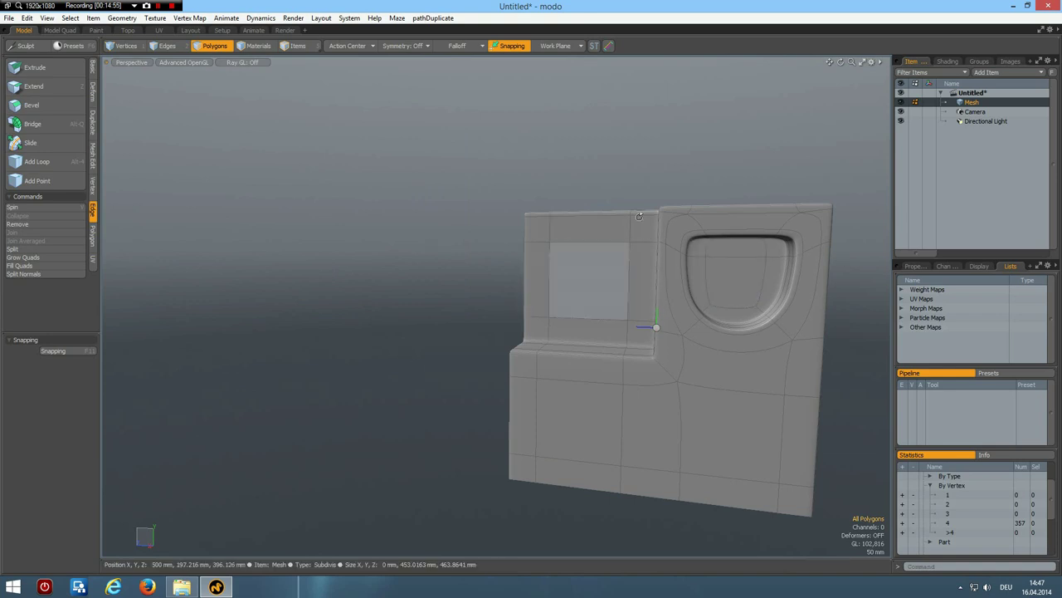
- Examine the subdivided notch, pocket, round recess and tall slot face, and turn subdivision off
left_click_drag(640, 208, 656, 288, "alt")
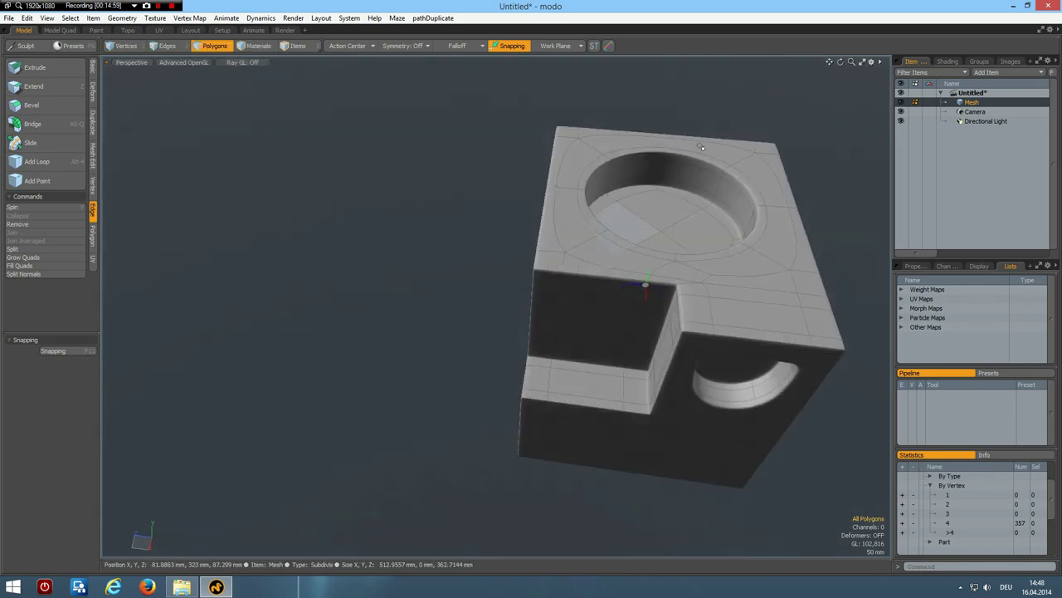
left_click_drag(769, 308, 766, 261, "alt")
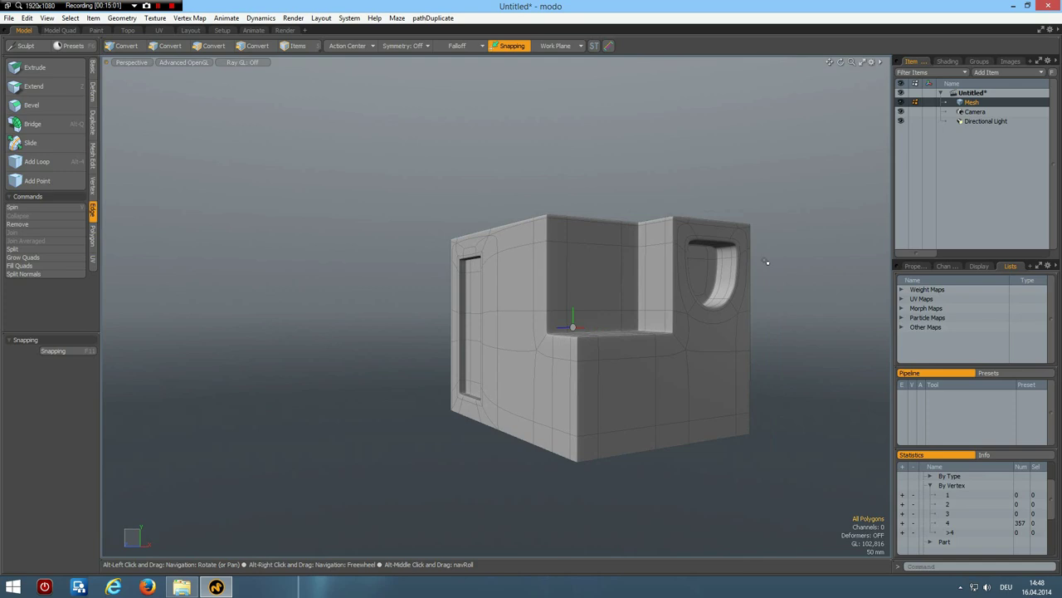
left_click_drag(401, 270, 477, 267, "alt")
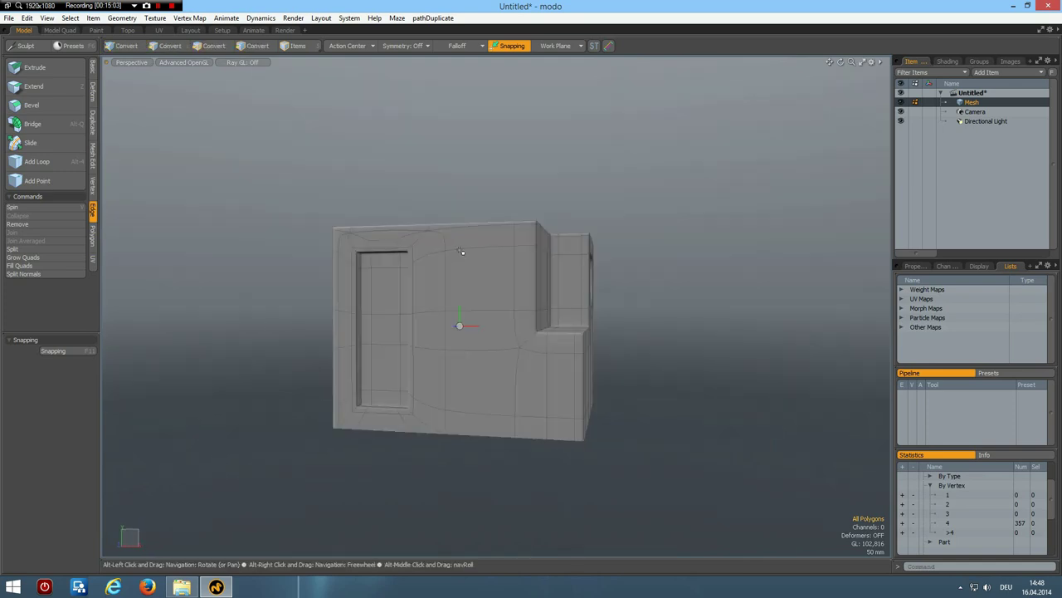
scroll(461, 251, "up", 3)
scroll(462, 251, "down", 1)
scroll(461, 252, "down", 5)
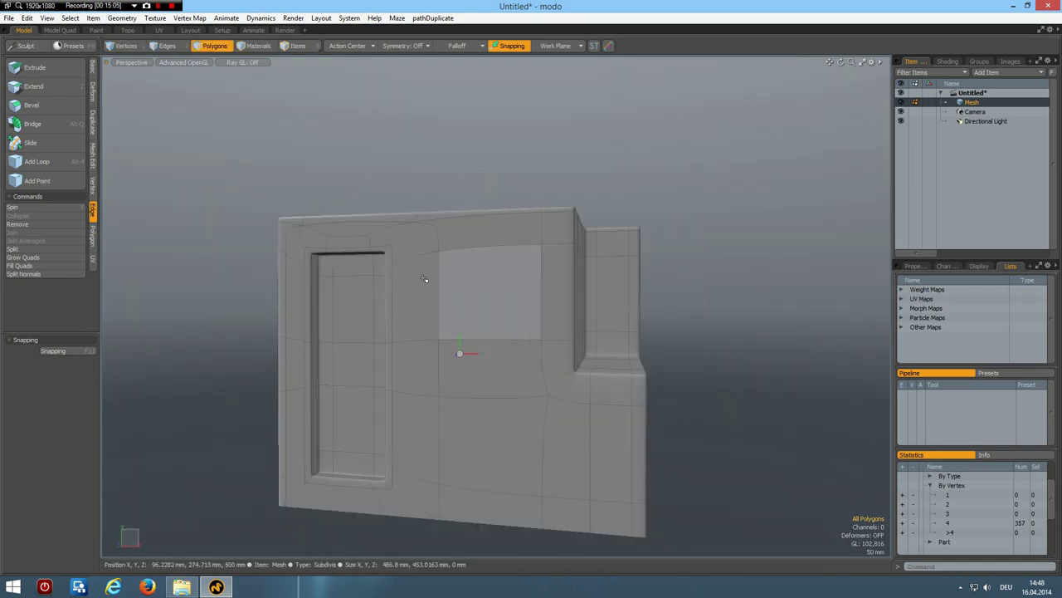
left_click(448, 282)
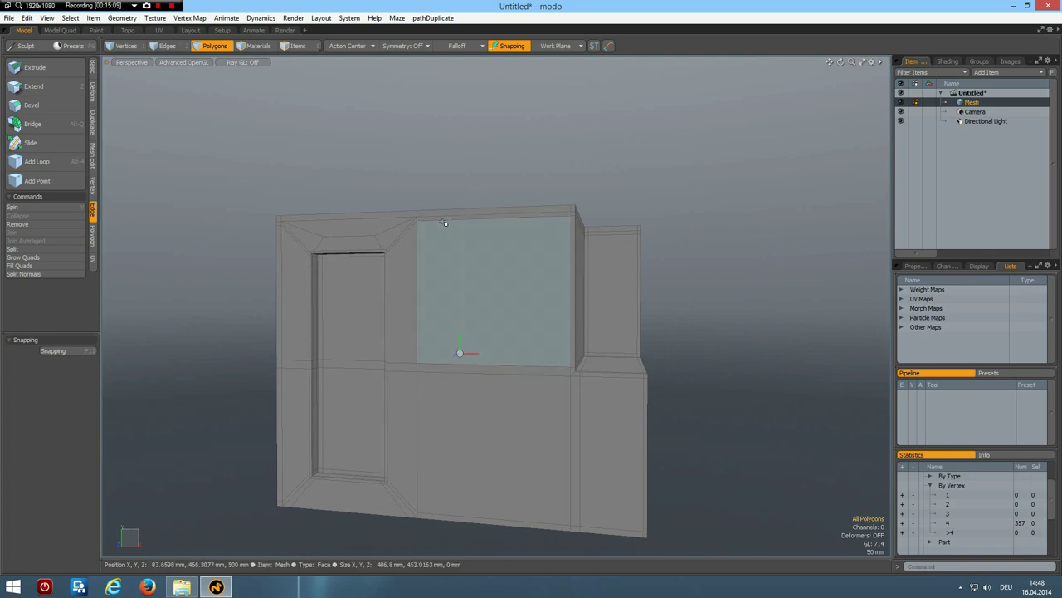
- Remove the slot's upper supporting edges where they run around the cube outside the slot, just below its top edge
key("2")
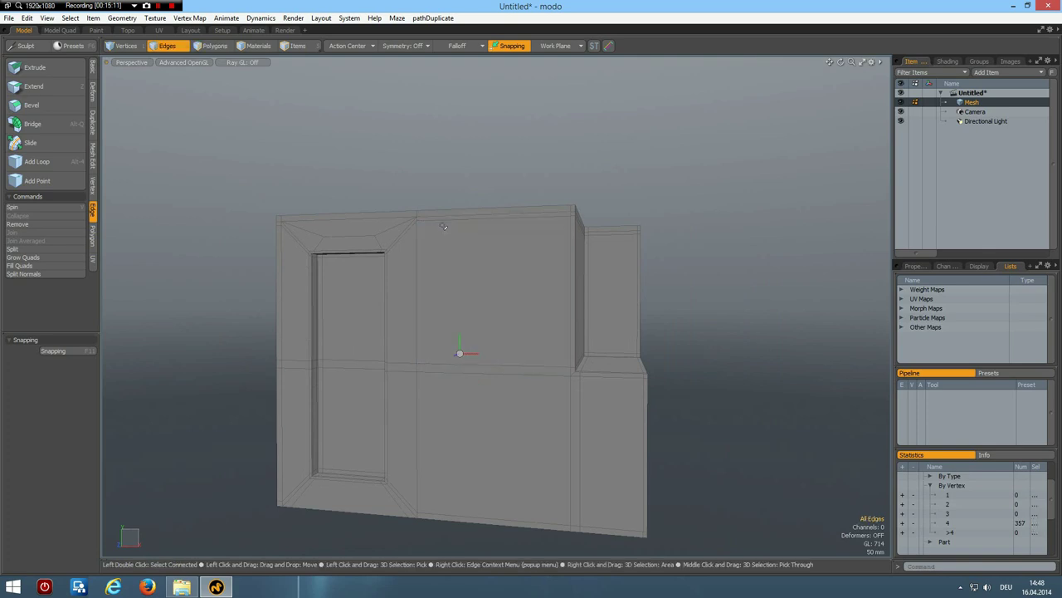
left_click(440, 220)
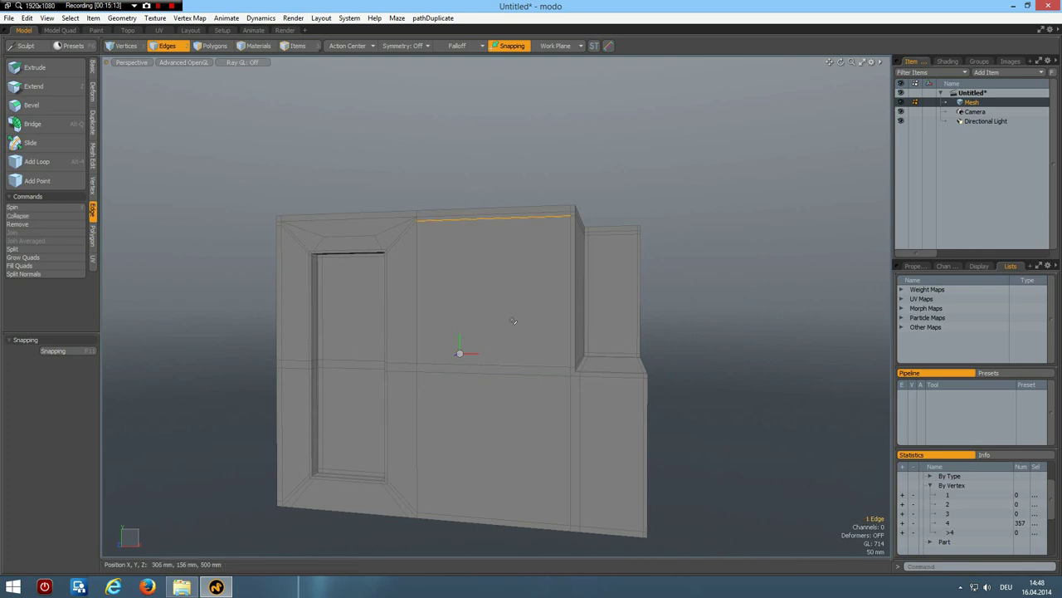
scroll(587, 216, "up", 3)
left_click(559, 218, "shift")
scroll(474, 330, "down", 3)
scroll(473, 329, "down", 2)
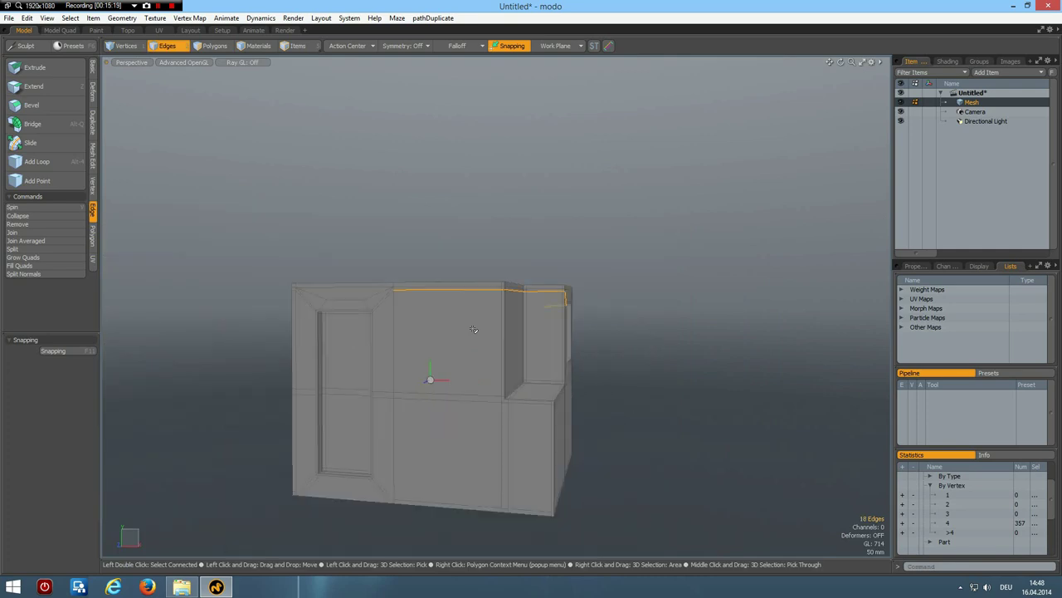
key("alt")
left_click_drag(290, 260, 385, 251, "alt")
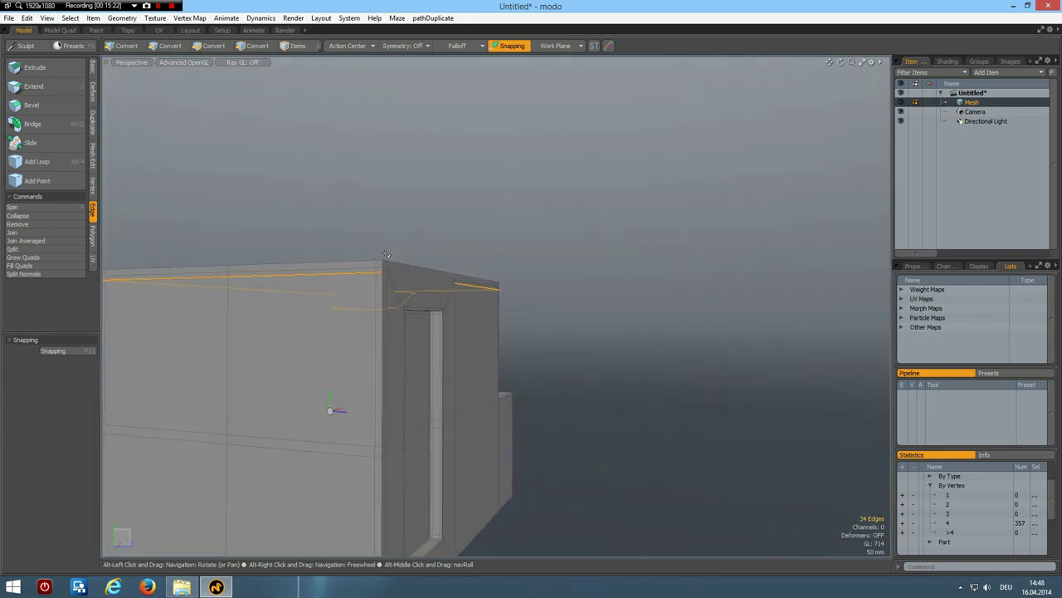
key("ctrl+z")
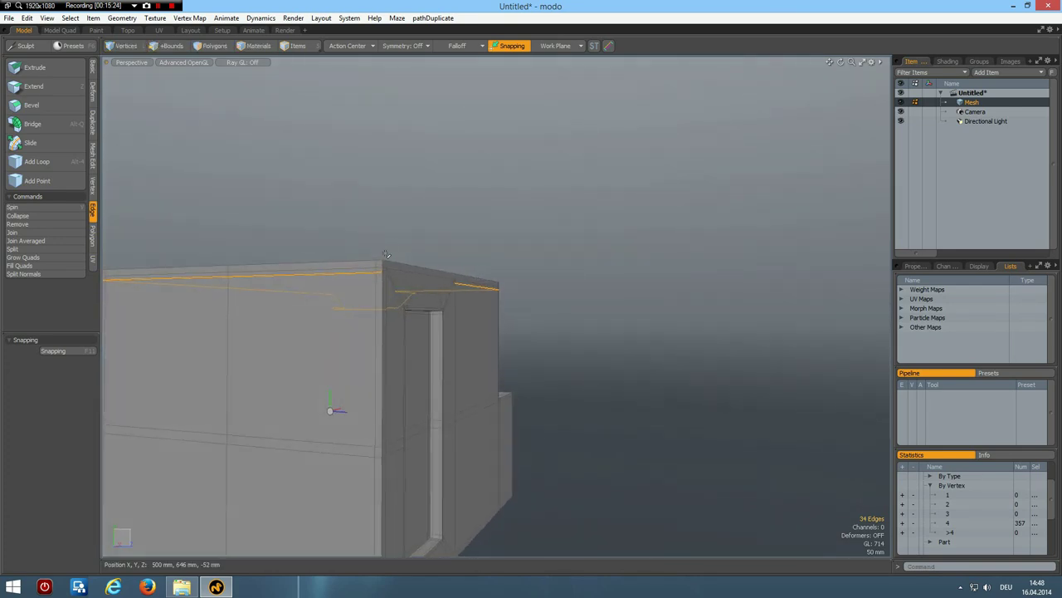
left_click(386, 253)
left_click_drag(472, 367, 396, 370, "alt")
scroll(392, 297, "up", 3)
scroll(392, 297, "down", 3)
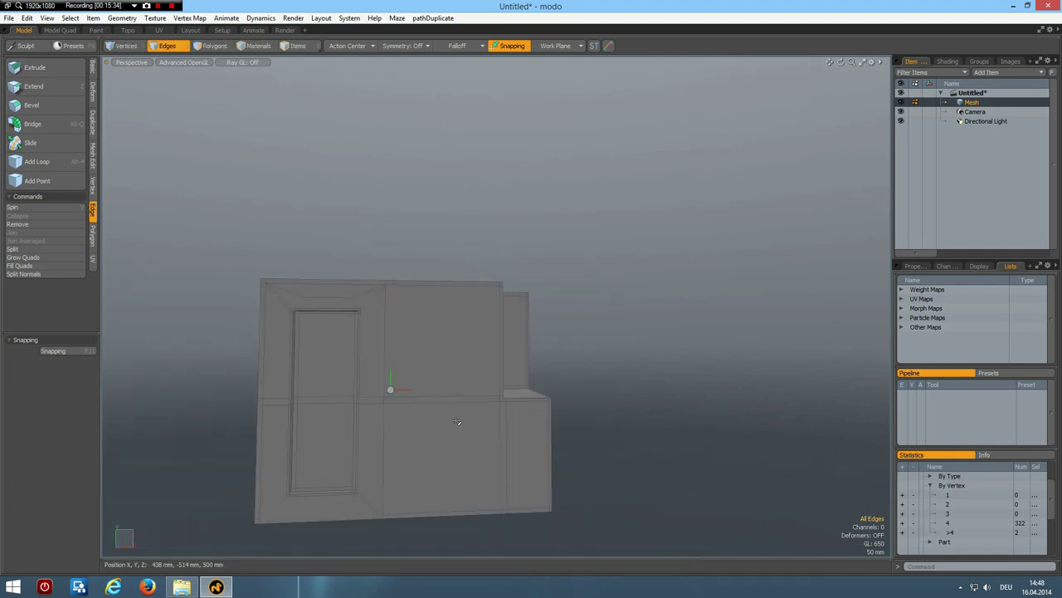
- Lower the leftover vertex on the vertical edge beside the tall slot until it is level with the slot's upper end
scroll(415, 286, "up", 2)
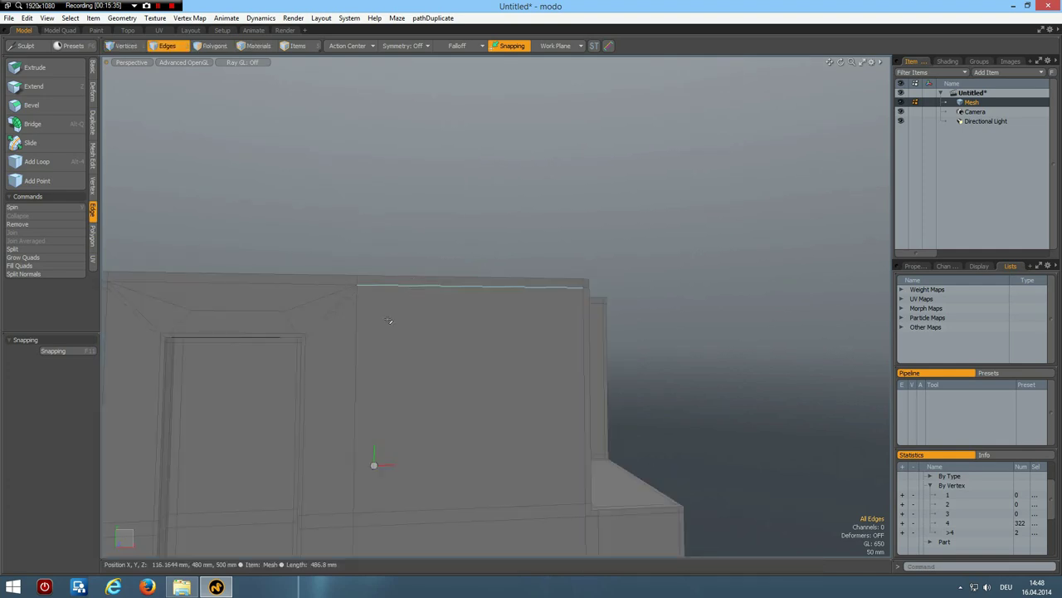
key("1")
left_click(357, 290)
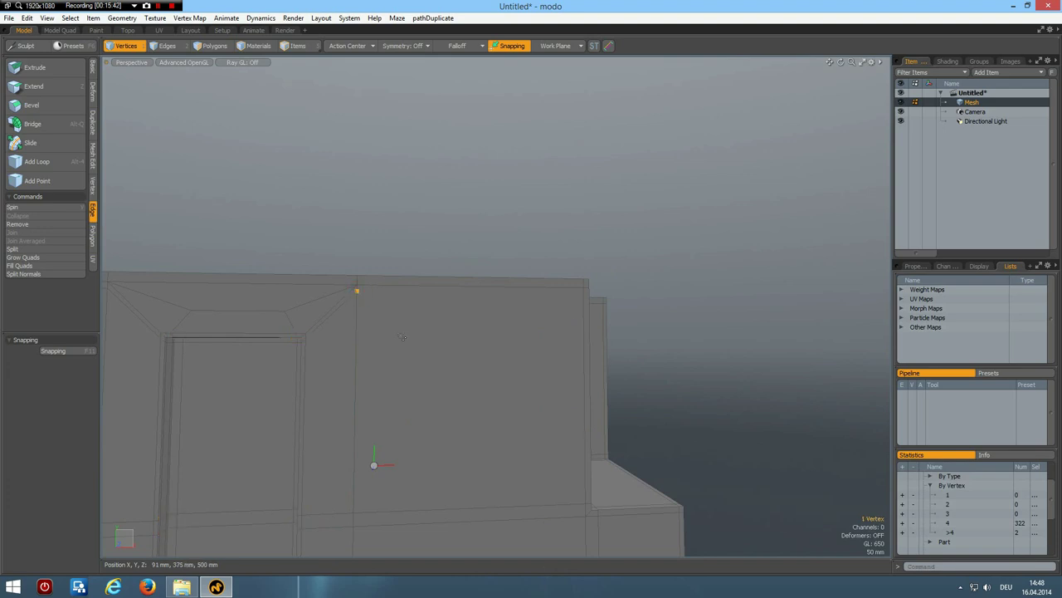
key("w")
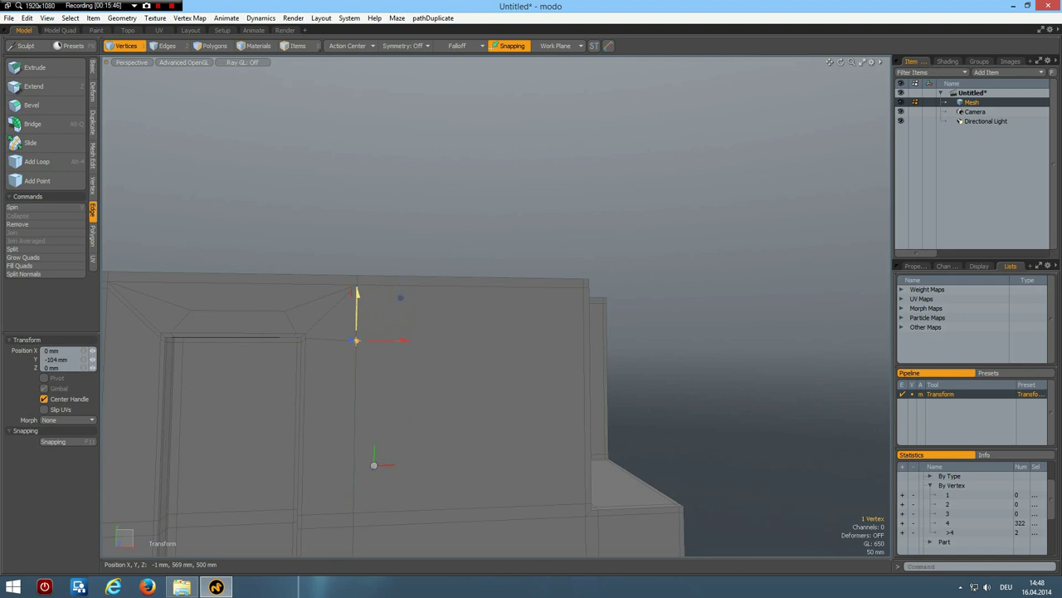
key("q")
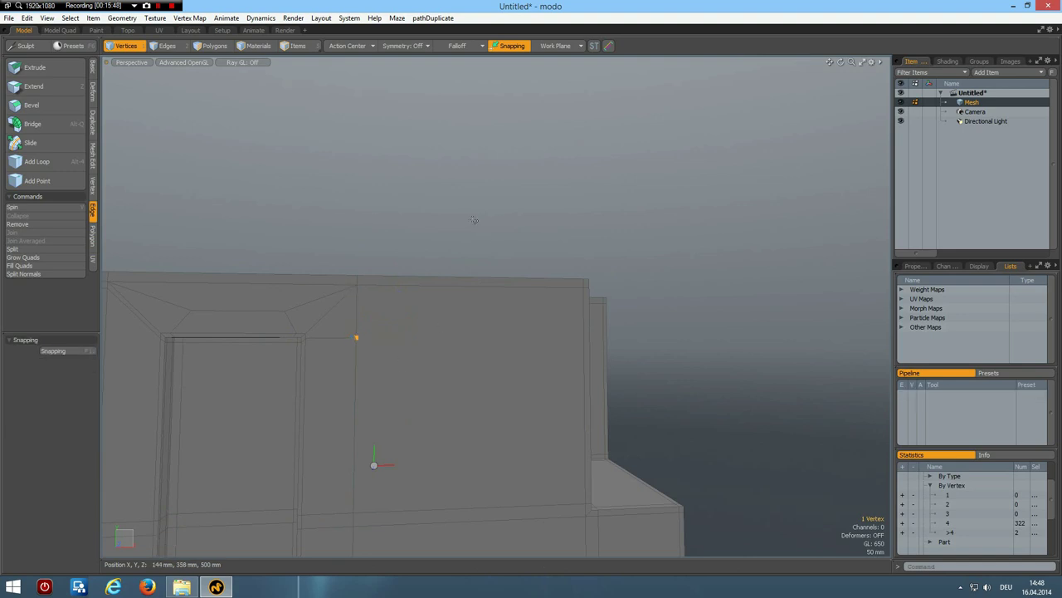
- Edge Slice the slot face from the lowered vertex across to a point near the notch and up to the face's corner
key("alt+c")
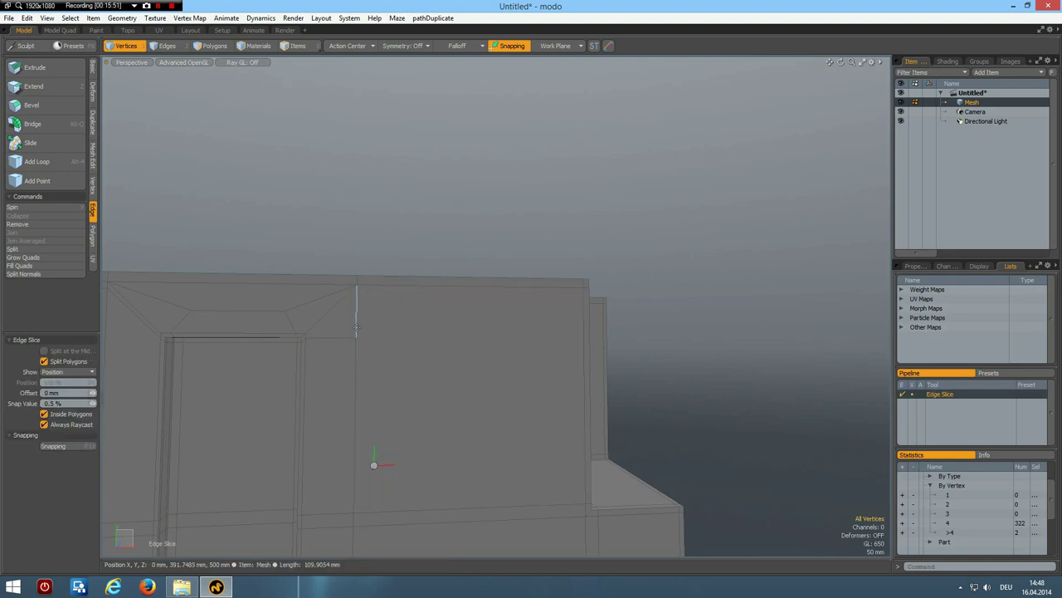
left_click(356, 328)
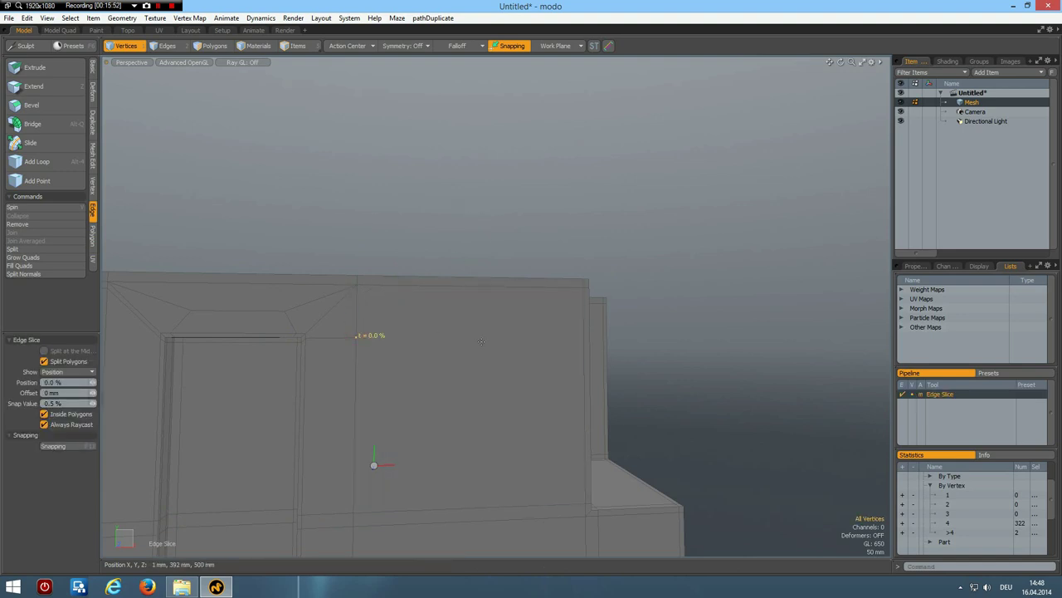
left_click(557, 339)
left_click(544, 337)
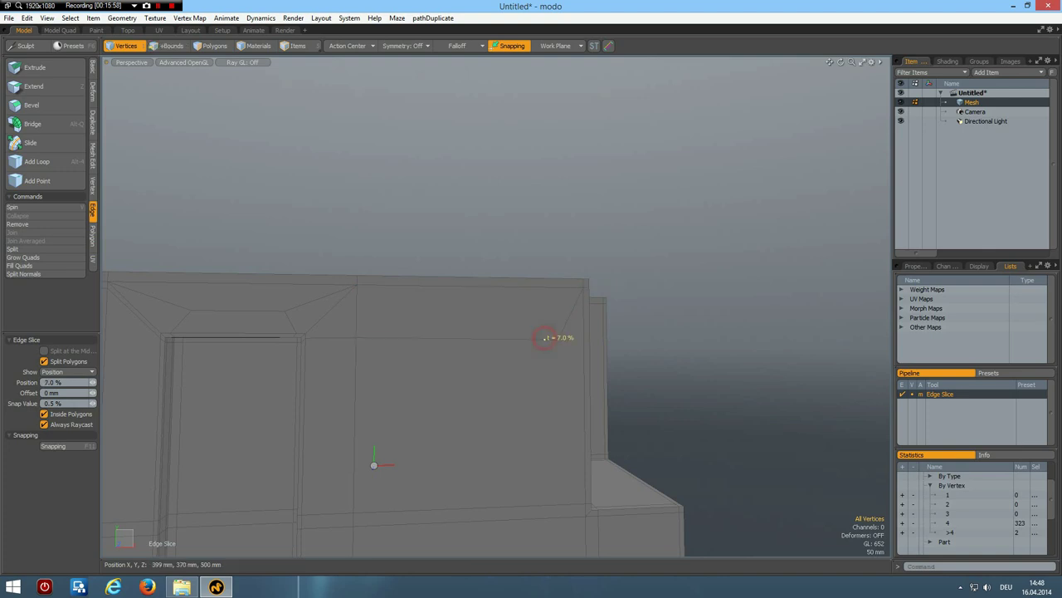
- Continue the Edge Slice from the inner point down to the face's lower edge, crossing the middle loop at 9.0 % and ending at 94.0 %
left_click(564, 503)
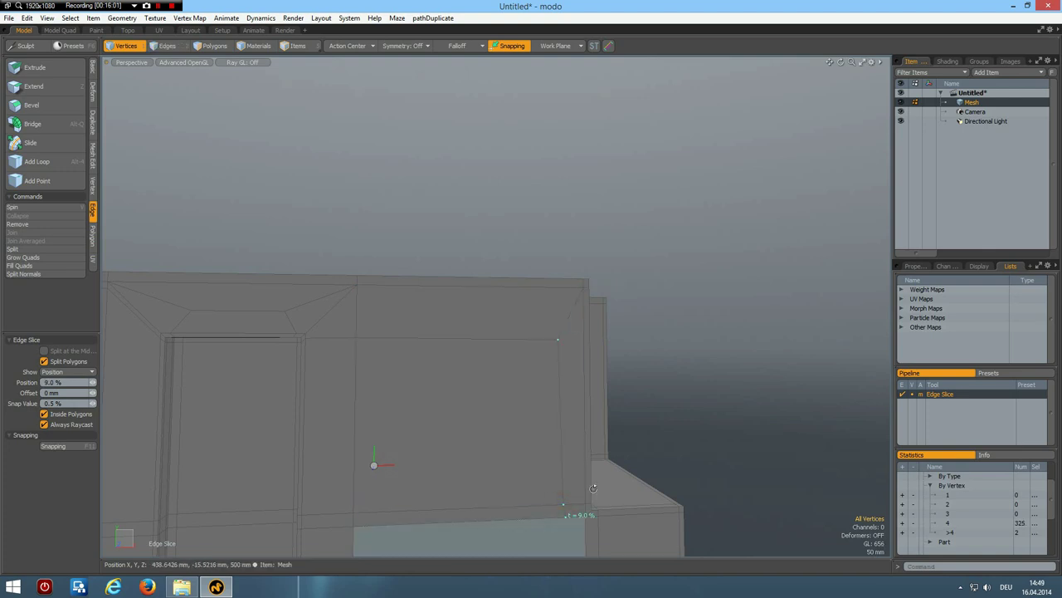
left_click_drag(564, 443, 531, 420, "alt+shift")
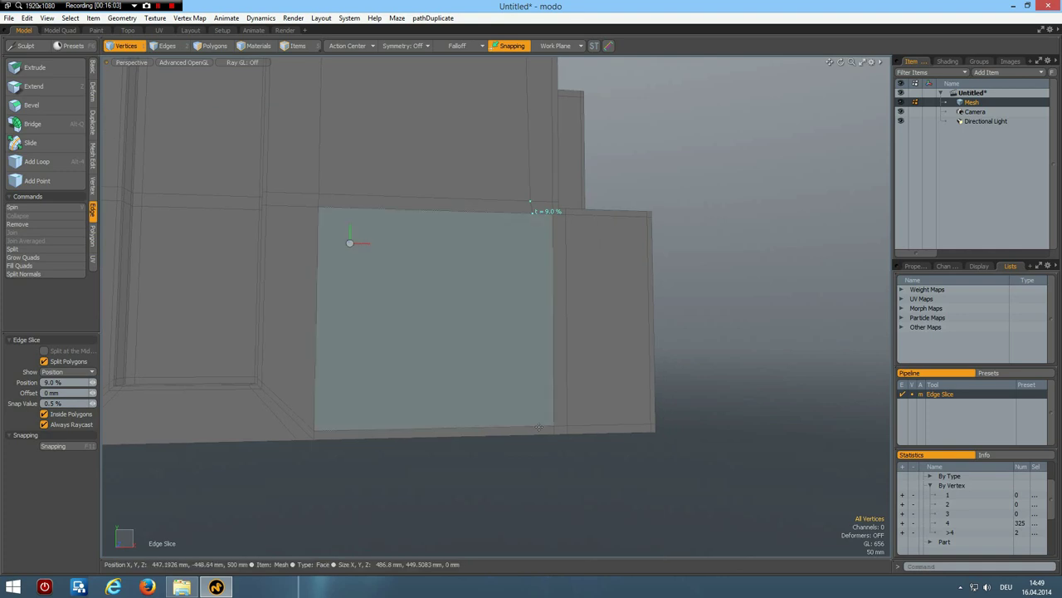
left_click(540, 426)
left_click(540, 442)
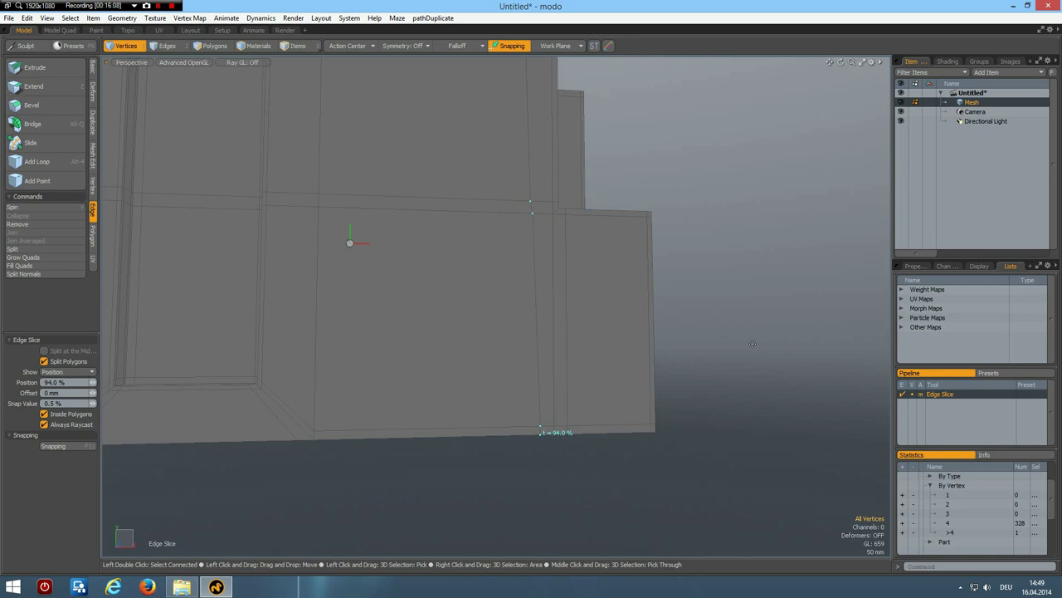
scroll(653, 267, "down", 3)
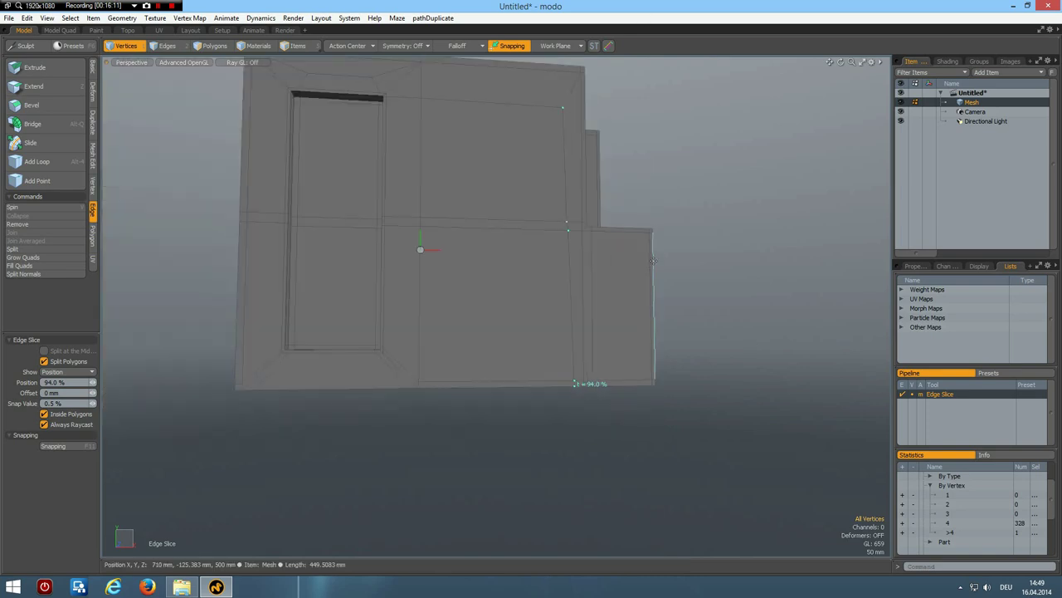
- Straighten the new vertical cut beside the notch by scaling its four edges to 0 % in X
left_click_drag(588, 185, 552, 158, "alt")
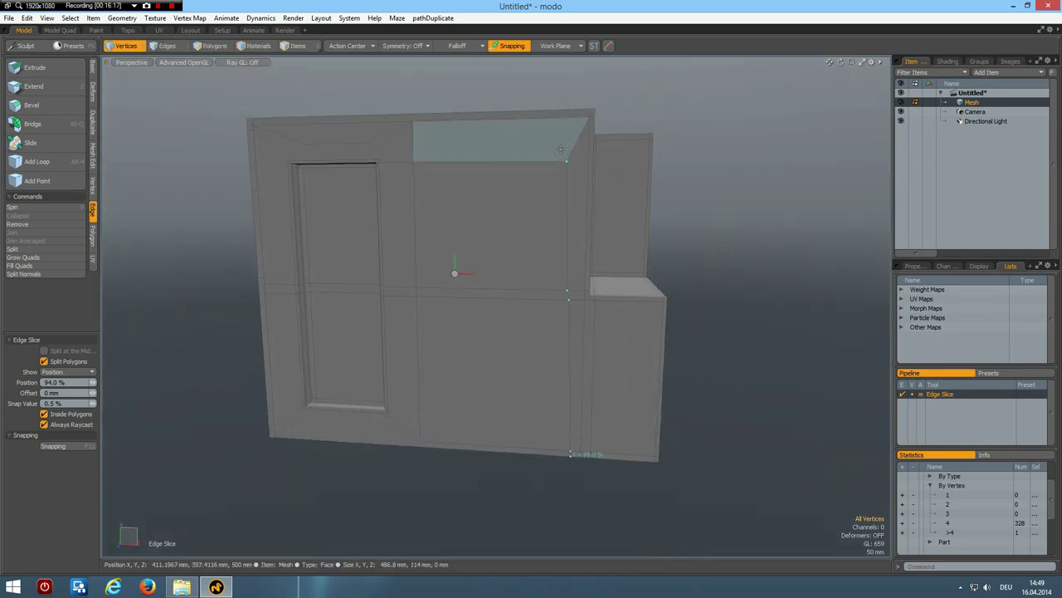
key("2")
right_click_drag(560, 147, 580, 517)
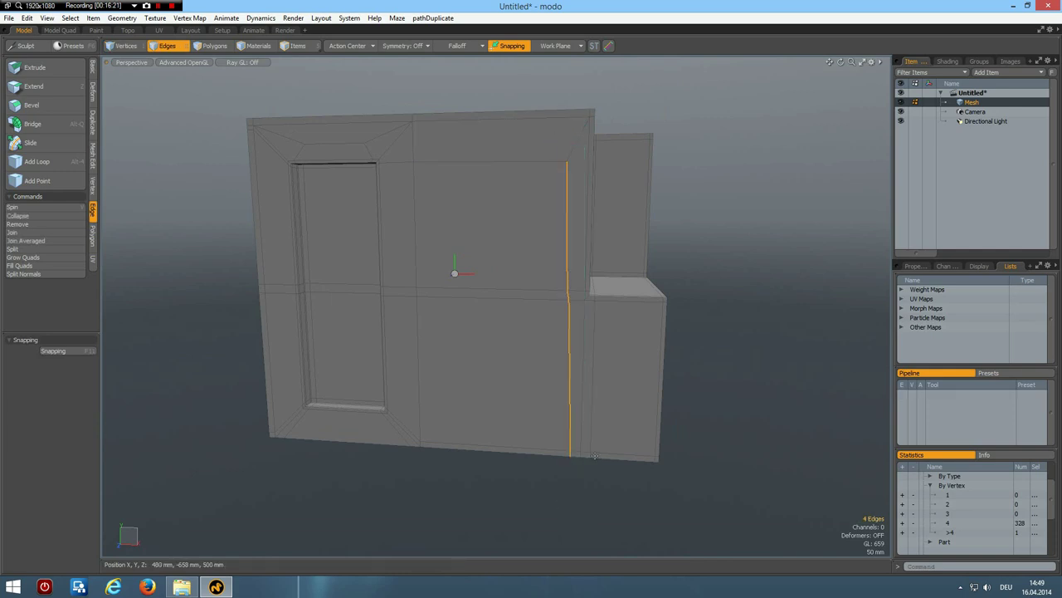
key("r")
left_click_drag(624, 316, 568, 315)
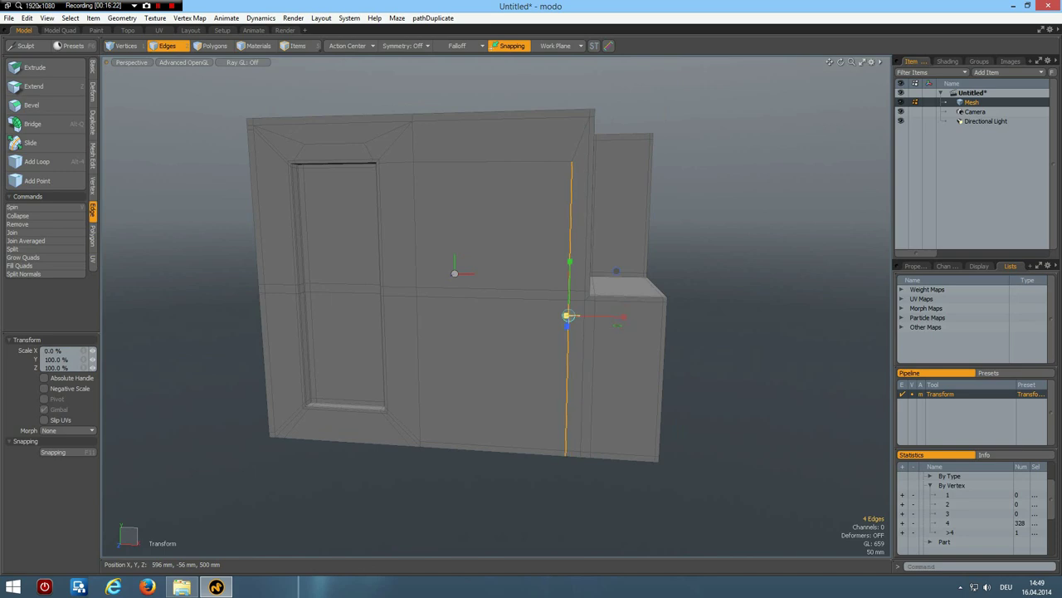
key("space")
- Edge Slice the plain side face from the open upper loop end to a point near the centre line and up to the corner
left_click_drag(225, 311, 498, 320, "alt")
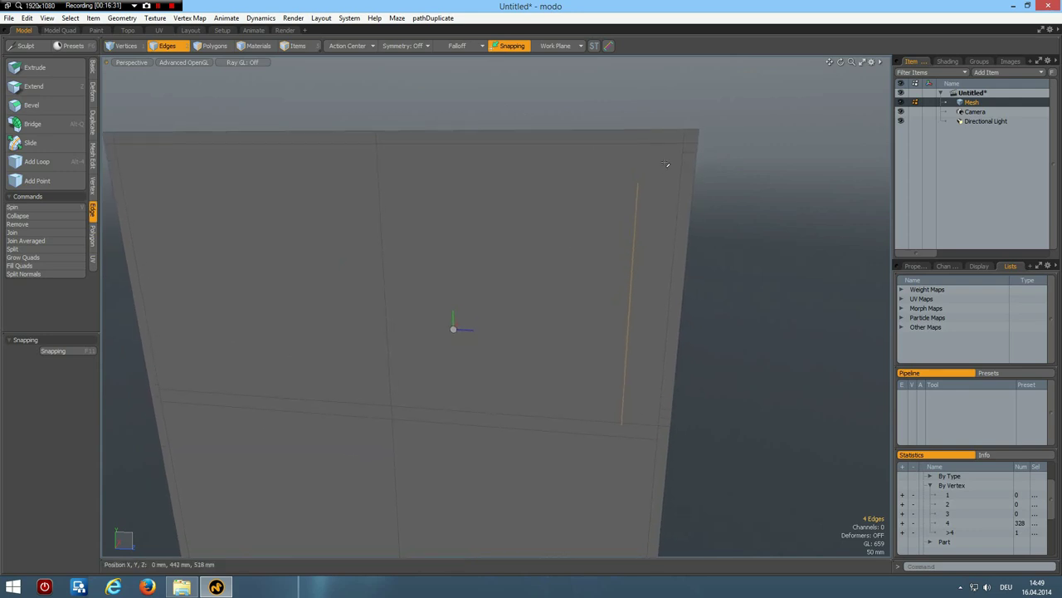
key("alt+c")
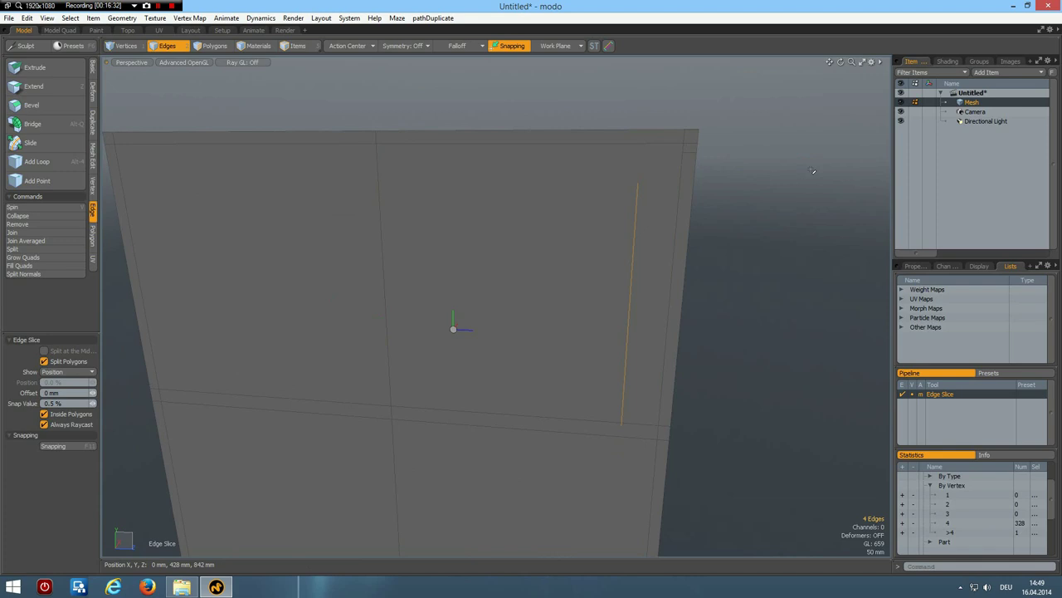
key("space")
key("space")
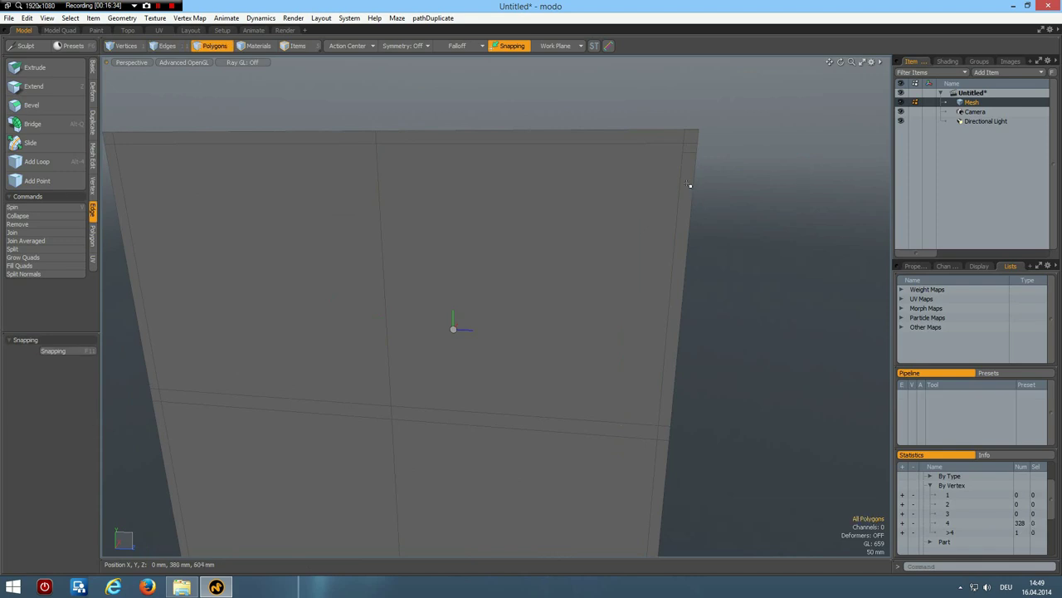
key("alt+c")
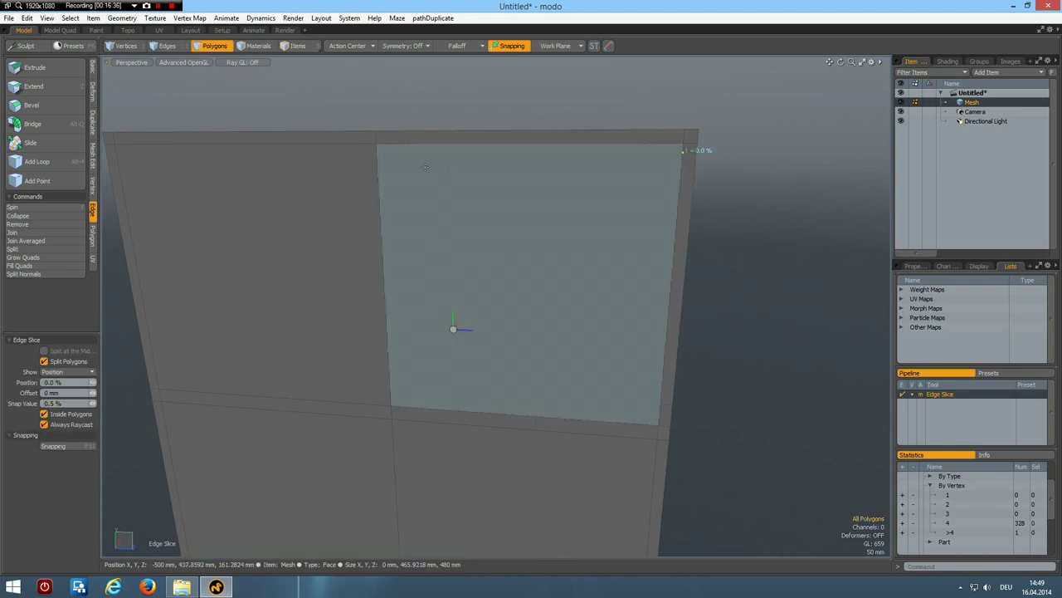
left_click(377, 145)
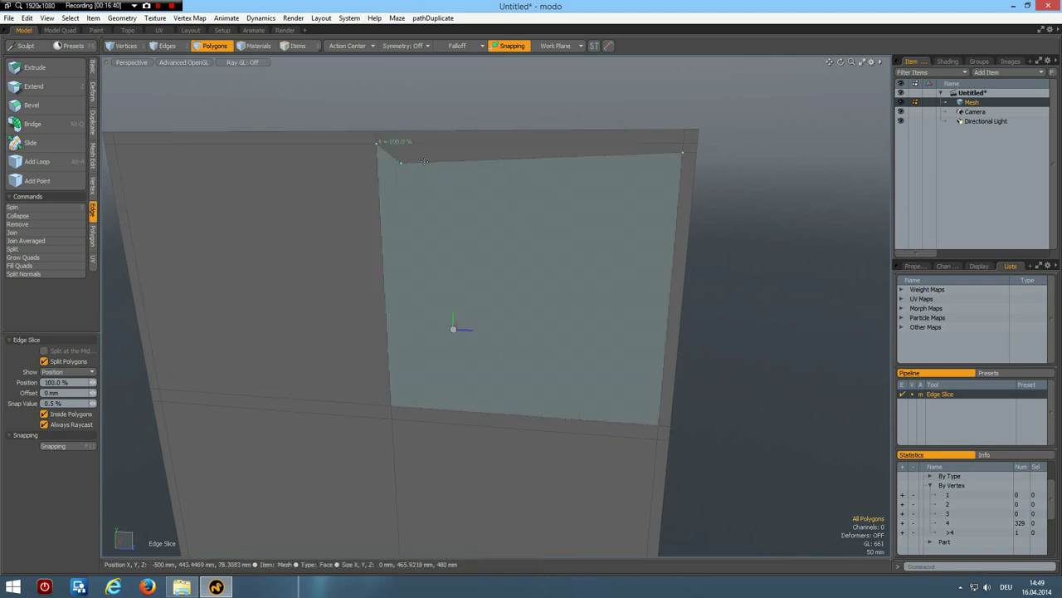
- Continue the side face's Edge Slice down beside the centre line, crossing the middle loop at 92.0 % and ending at the lower edge
left_click(412, 407)
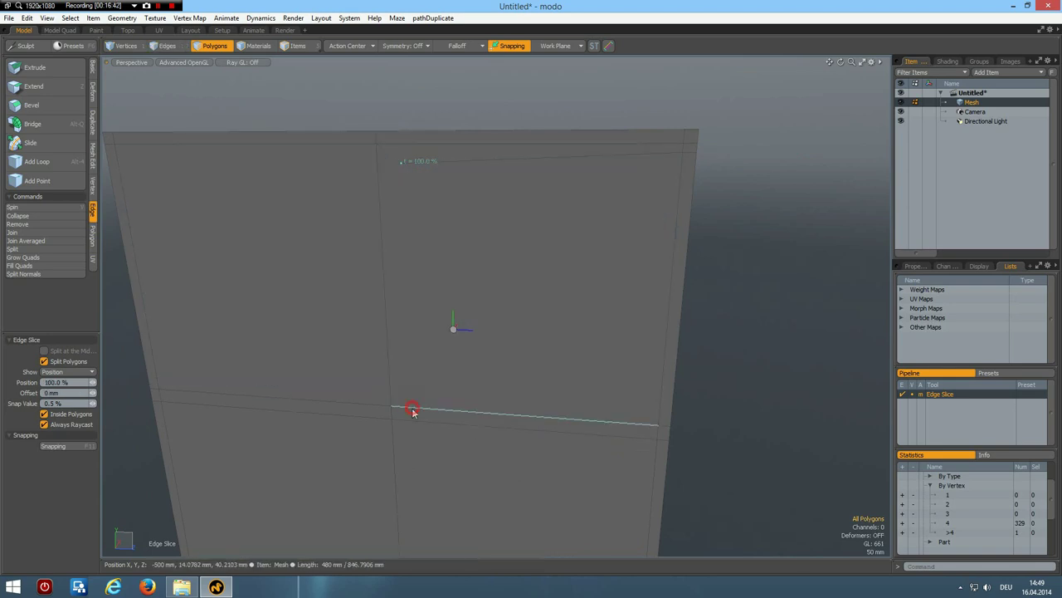
left_click_drag(520, 493, 453, 336, "alt")
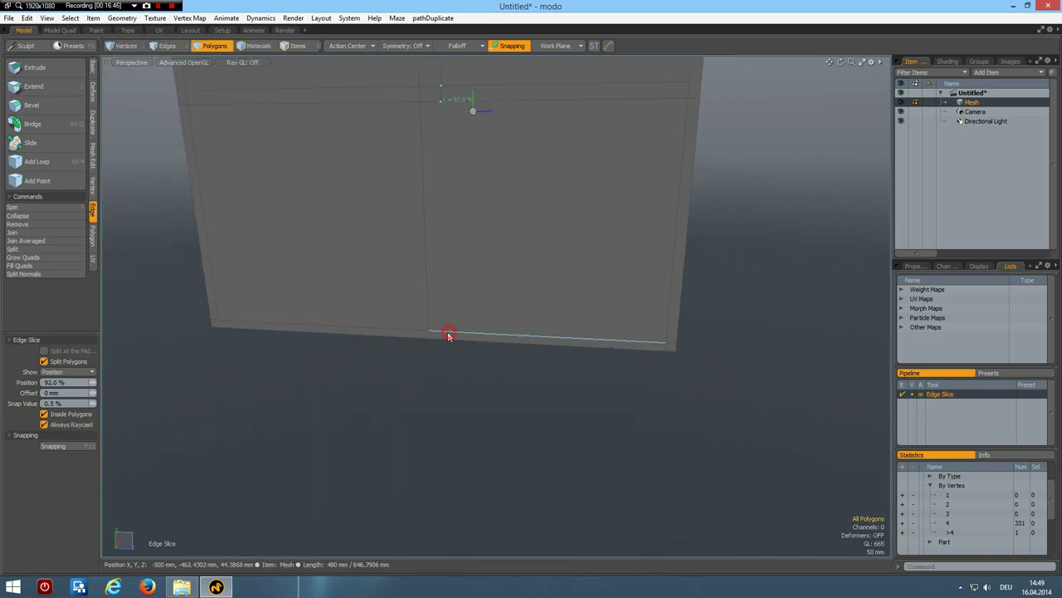
left_click(447, 340)
key("space")
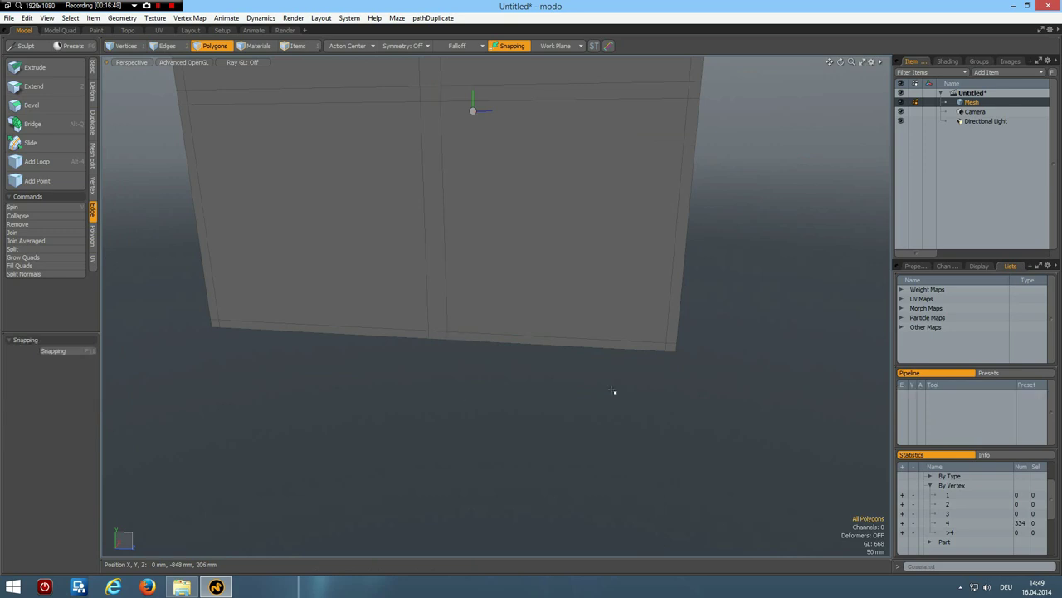
scroll(678, 340, "down", 5)
left_click_drag(683, 252, 589, 317, "alt")
scroll(591, 319, "up", 3)
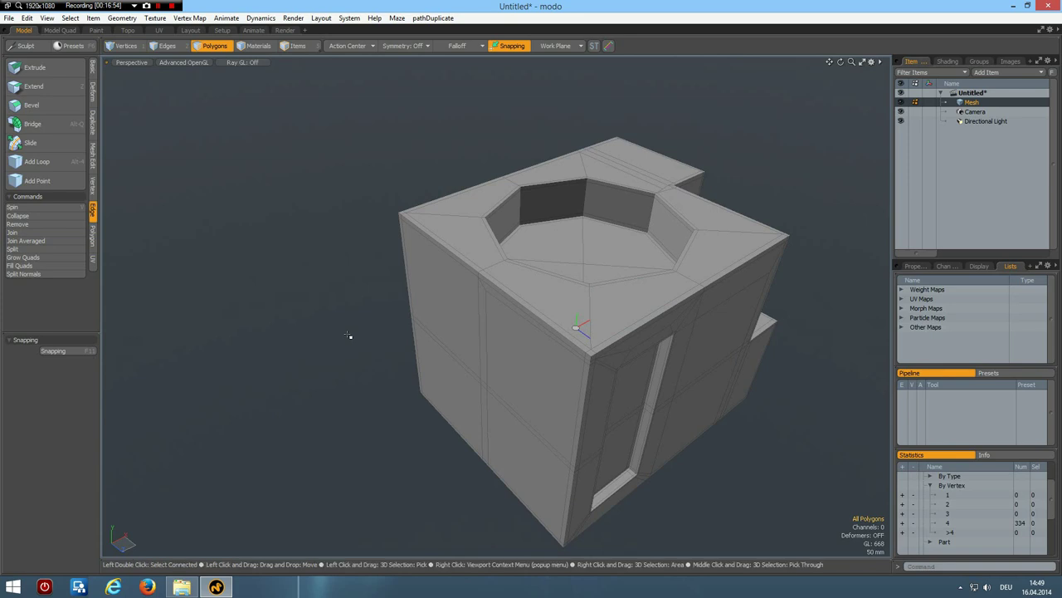
- Inspect the subdivided surface around the tall slot, the notch and the round recesses from several angles
key("Tab")
left_click_drag(550, 360, 574, 284, "alt")
key("Tab")
left_click_drag(571, 371, 518, 390, "alt")
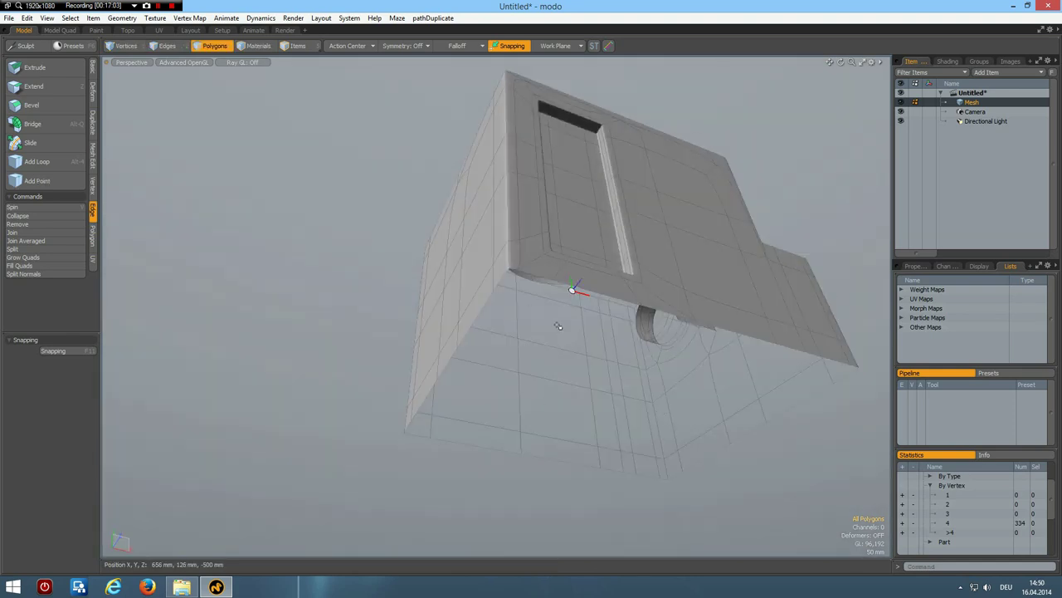
left_click_drag(558, 326, 576, 298, "alt")
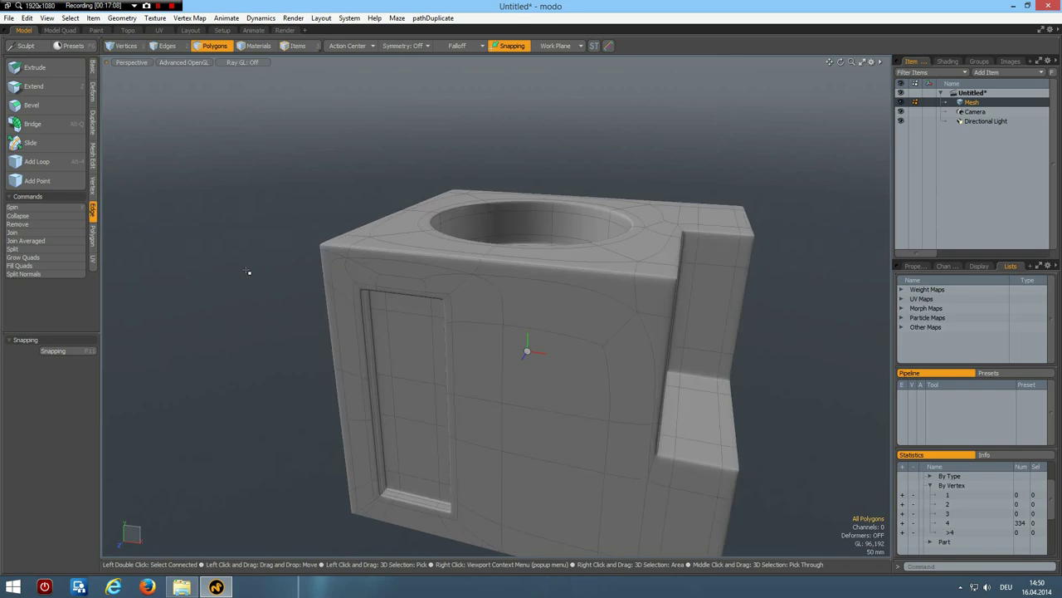
mouse_move(602, 408)
left_mouse_down("alt")
mouse_move(562, 414)
mouse_move(614, 392)
left_mouse_up("alt")
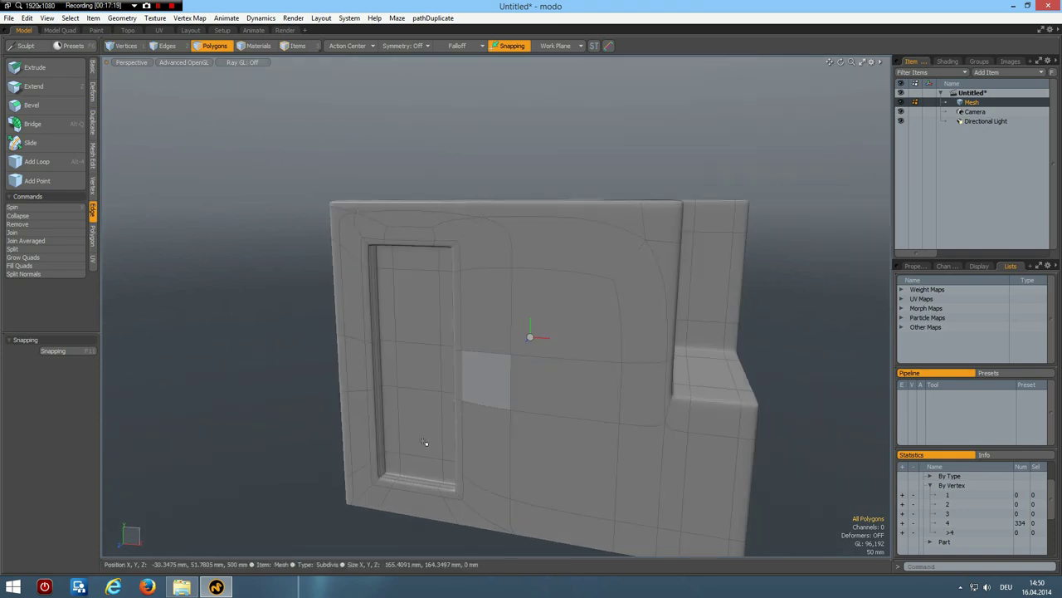
scroll(380, 243, "up", 5)
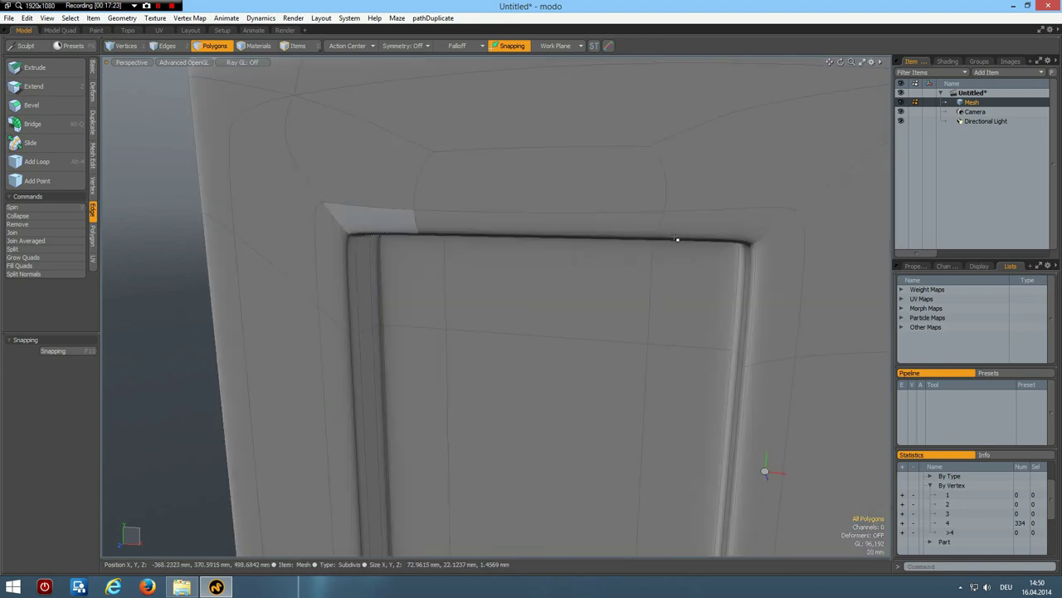
scroll(659, 352, "down", 5)
left_click_drag(783, 384, 530, 324, "alt")
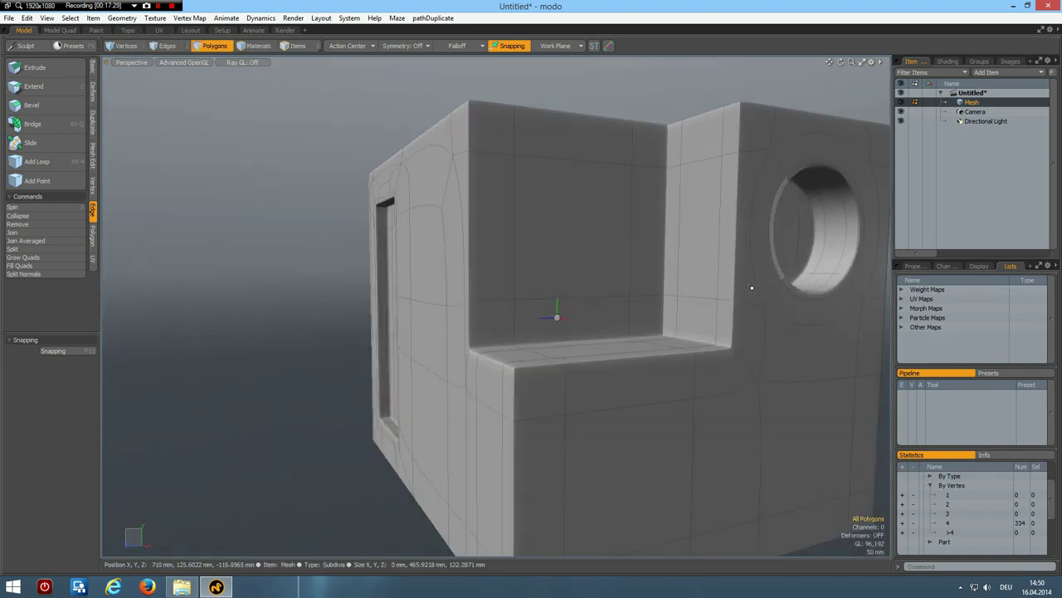
left_click_drag(357, 339, 493, 308, "alt")
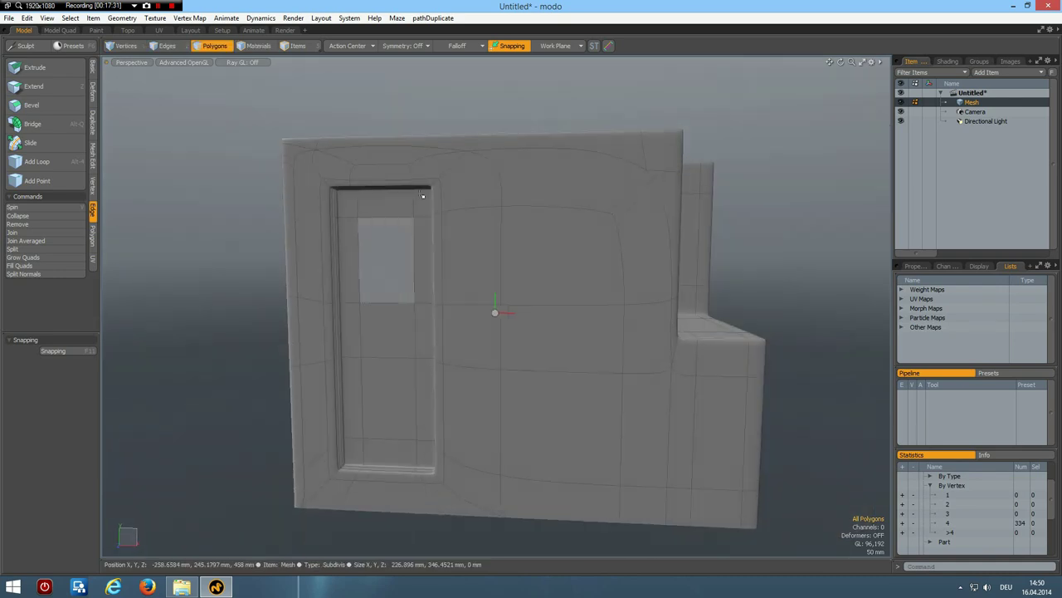
- Return to the unsubdivided cage and raise the panel's lower horizontal edge between slot and notch by about 100 mm
key("Tab")
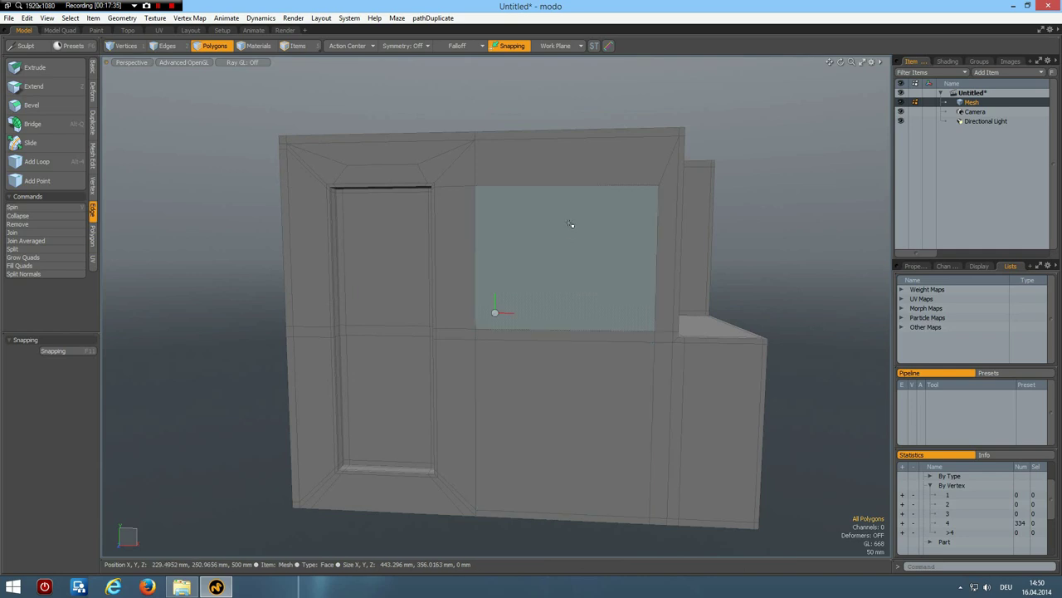
left_click_drag(561, 339, 549, 531)
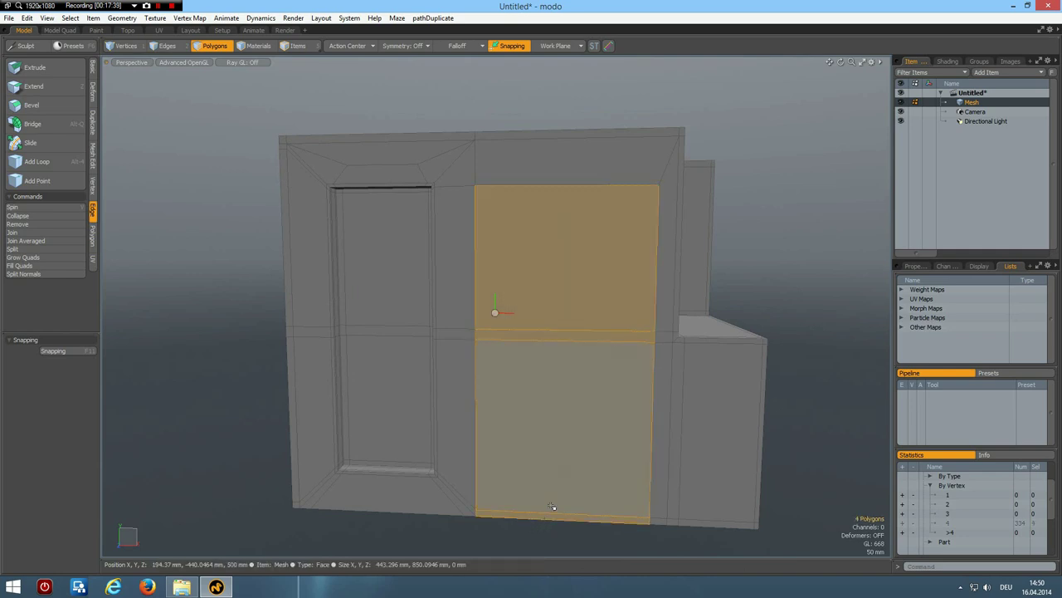
key("Escape")
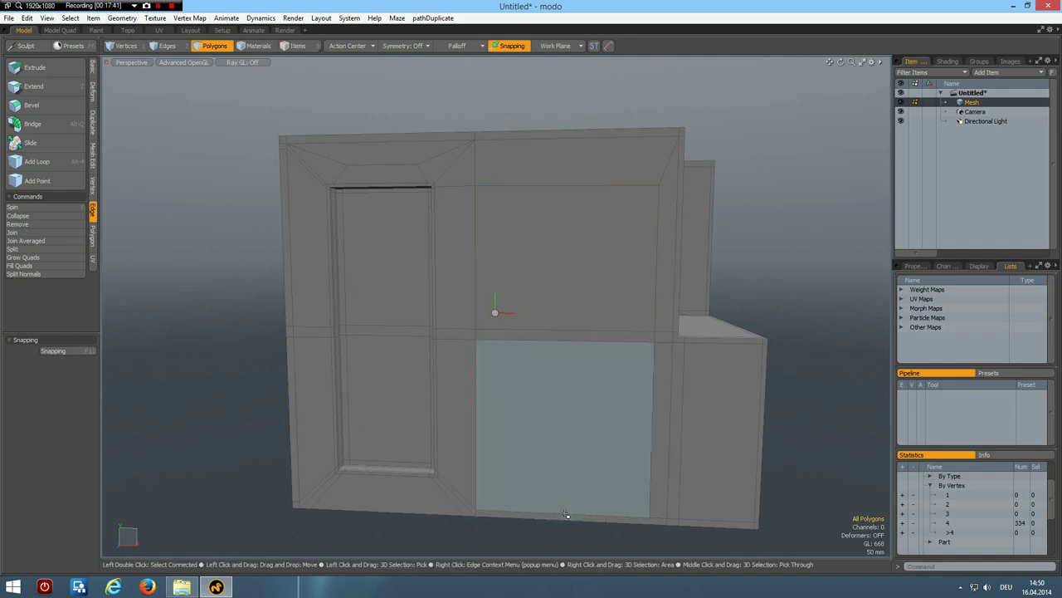
key("2")
left_click(569, 515)
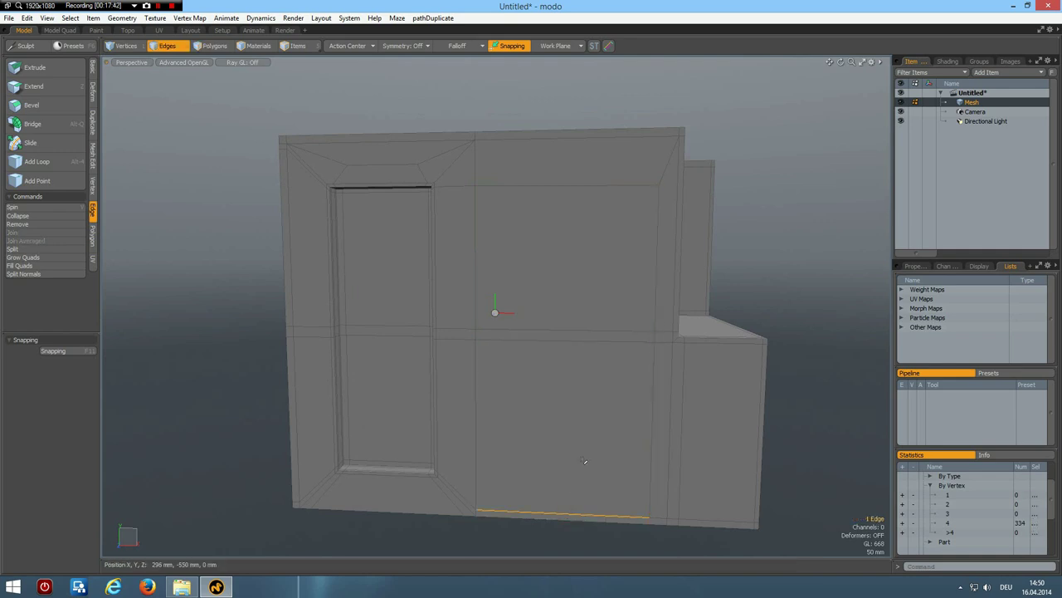
key("y")
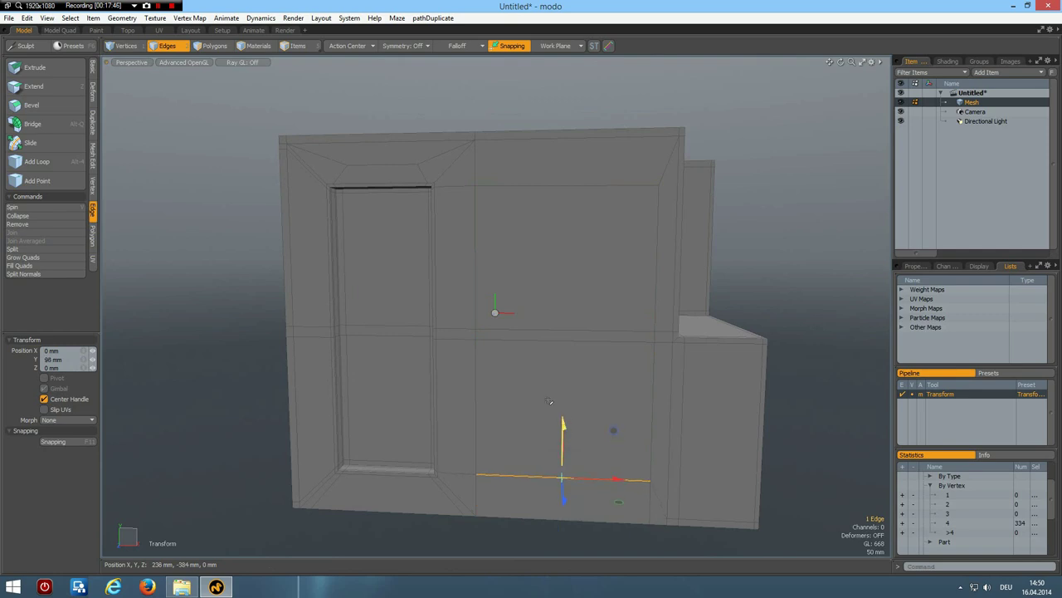
key("space")
- Inset the four stacked panel polygons between slot and notch as one group by about 74 mm with Polygon Bevel
key("3")
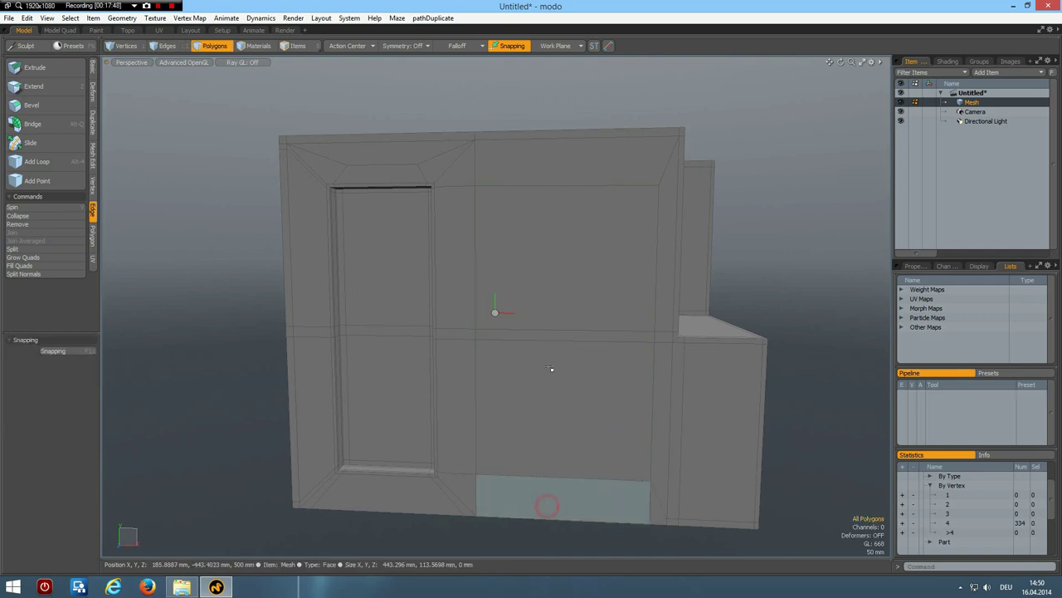
left_click_drag(548, 507, 559, 286)
left_click_drag(541, 432, 543, 434, "alt")
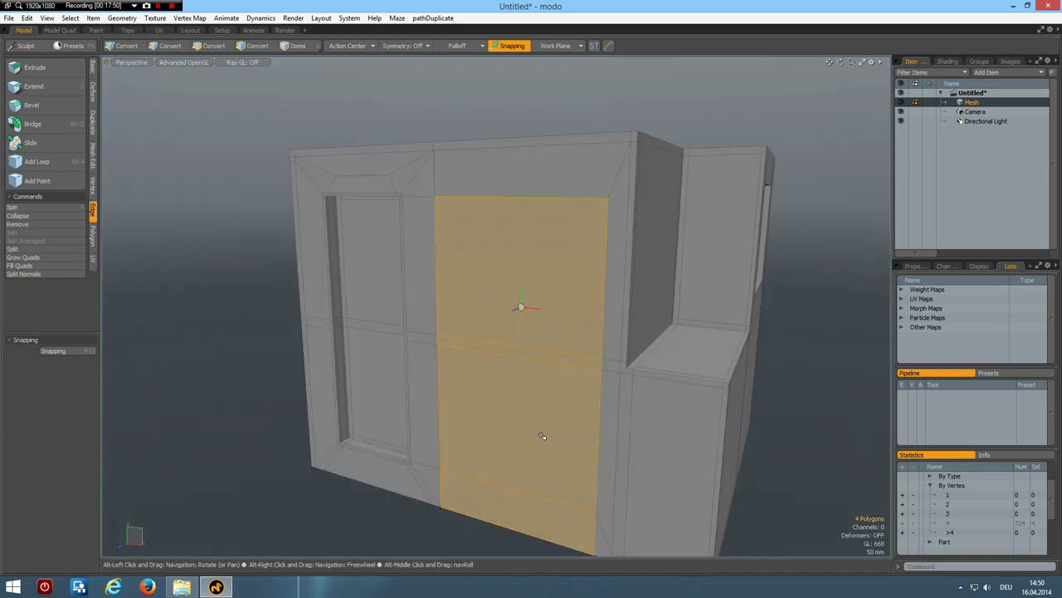
key("b")
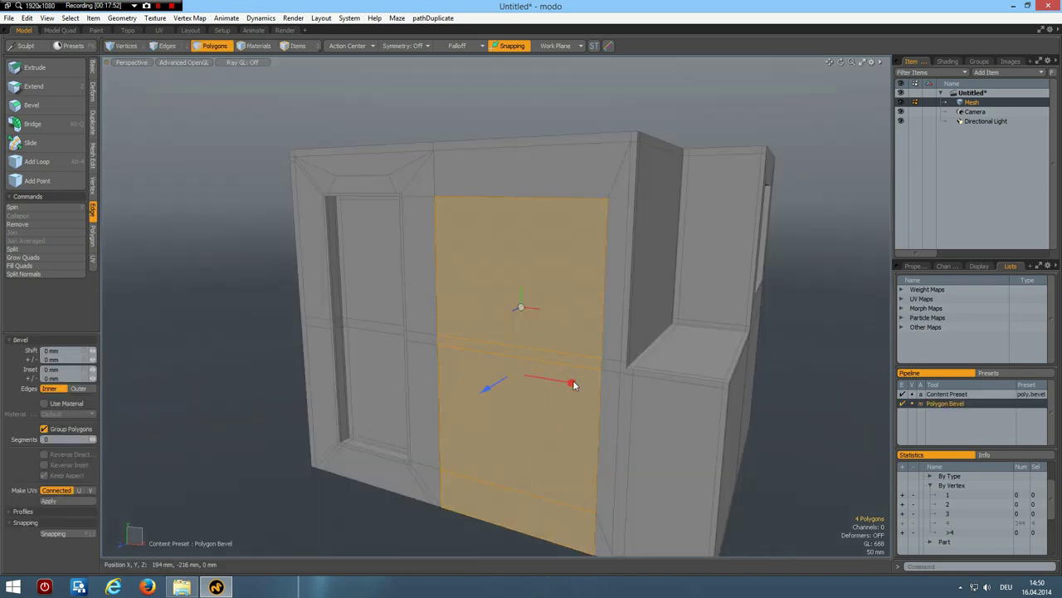
left_click_drag(572, 382, 568, 382)
key("space")
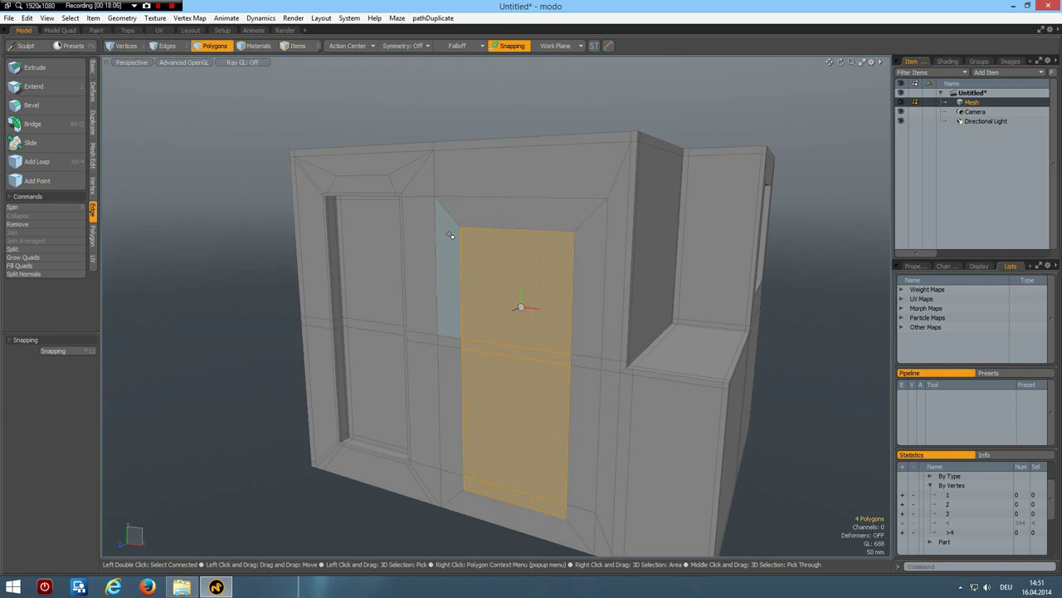
- Delete the trapezoid polygon below the inset and set the whole open bottom border's vertex position to Y -500 mm
left_click(505, 516)
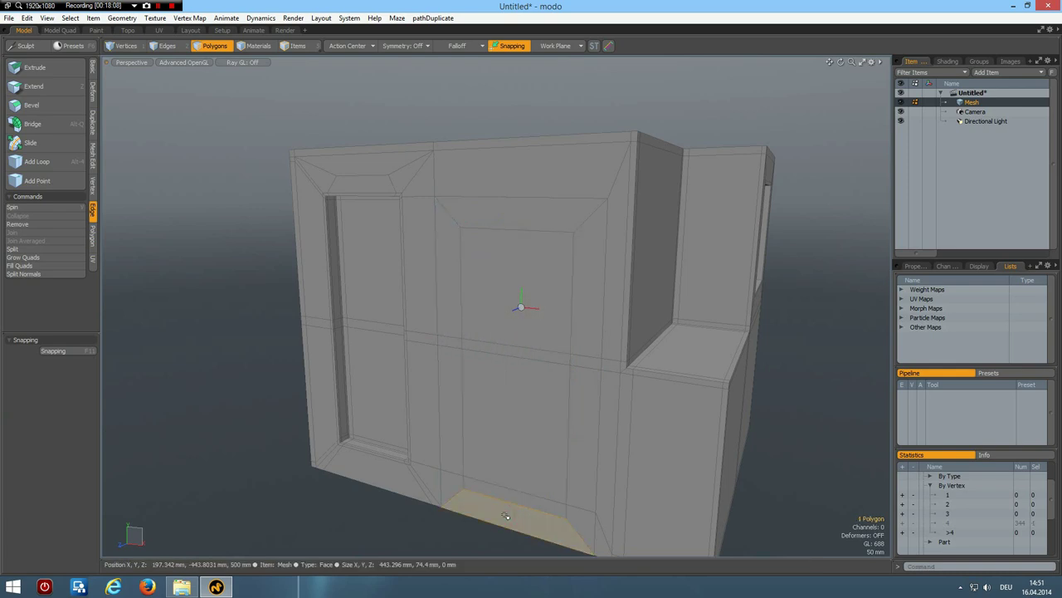
key("Delete")
key("2")
double_click(527, 509)
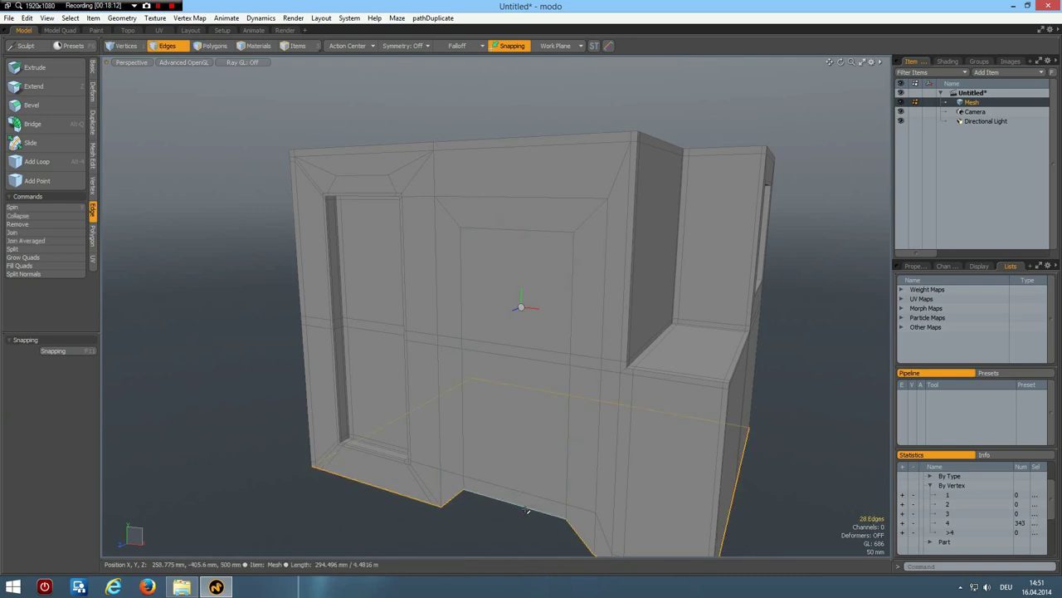
left_click(94, 189)
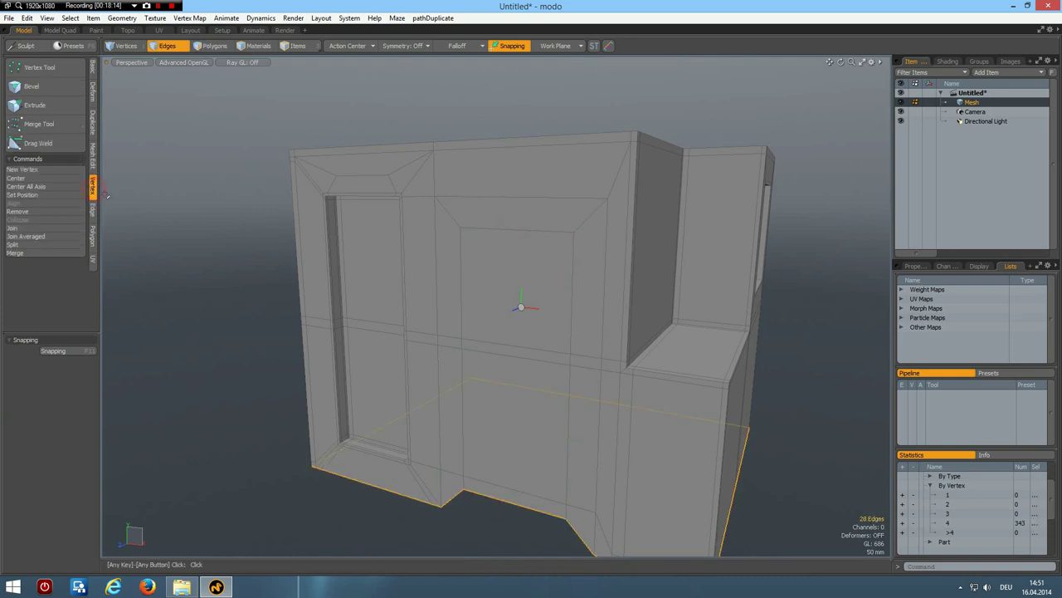
left_click(36, 196)
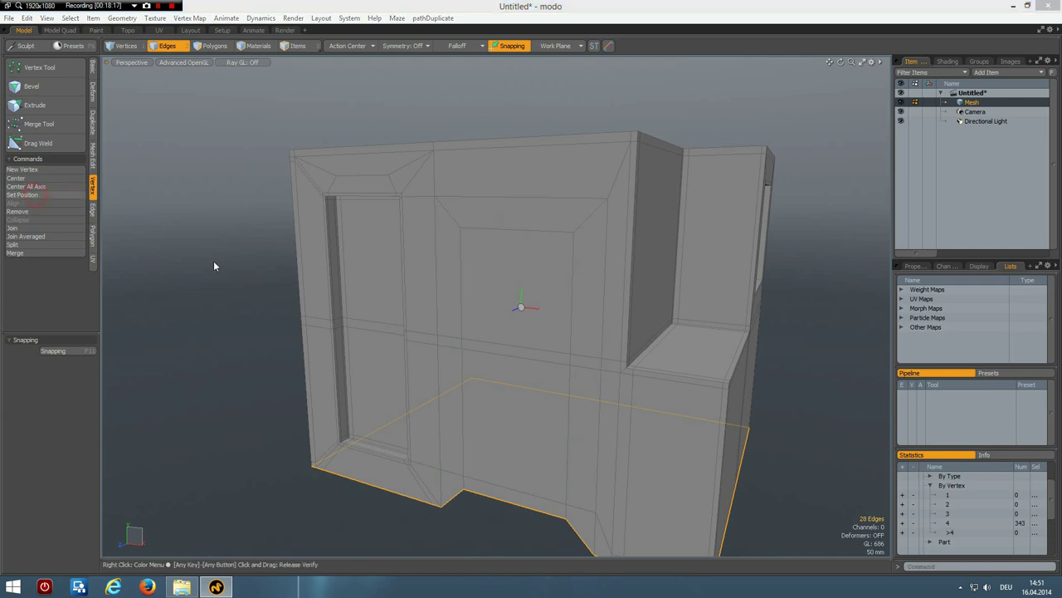
type("-500")
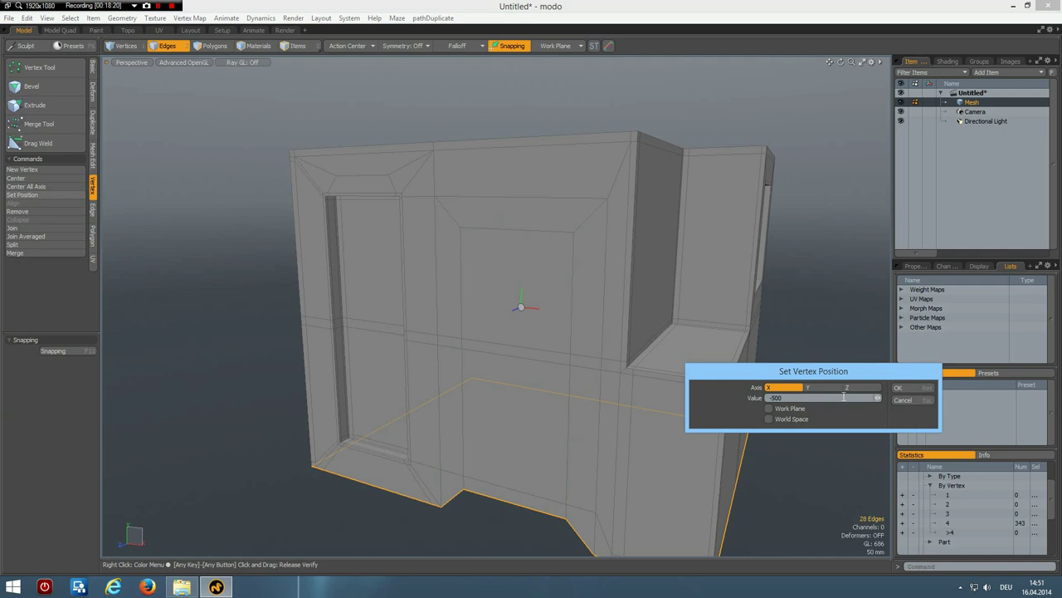
left_click(901, 386)
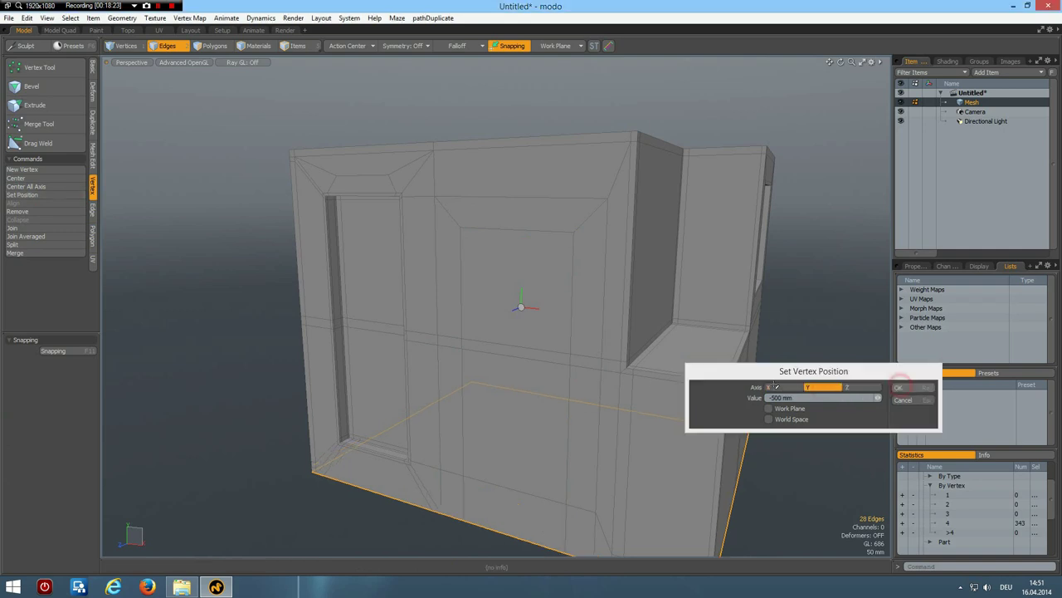
- Shift the four inset polygons outward by 214 mm with Polygon Bevel to form a column on the face
scroll(478, 386, "down", 3)
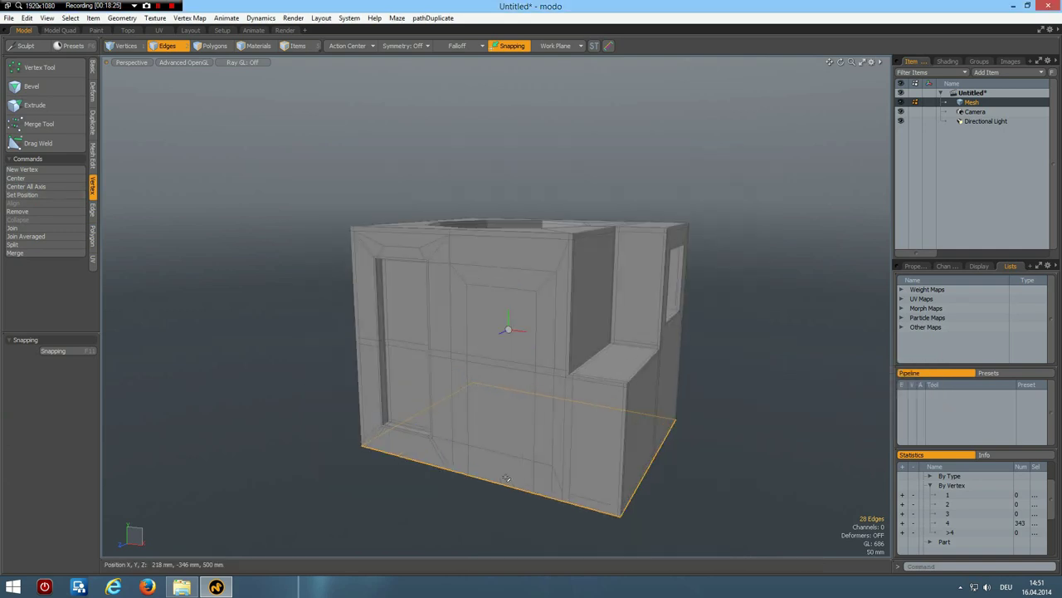
key("3")
left_click_drag(501, 450, 508, 330)
key("b")
left_click_drag(540, 386, 444, 415, "alt")
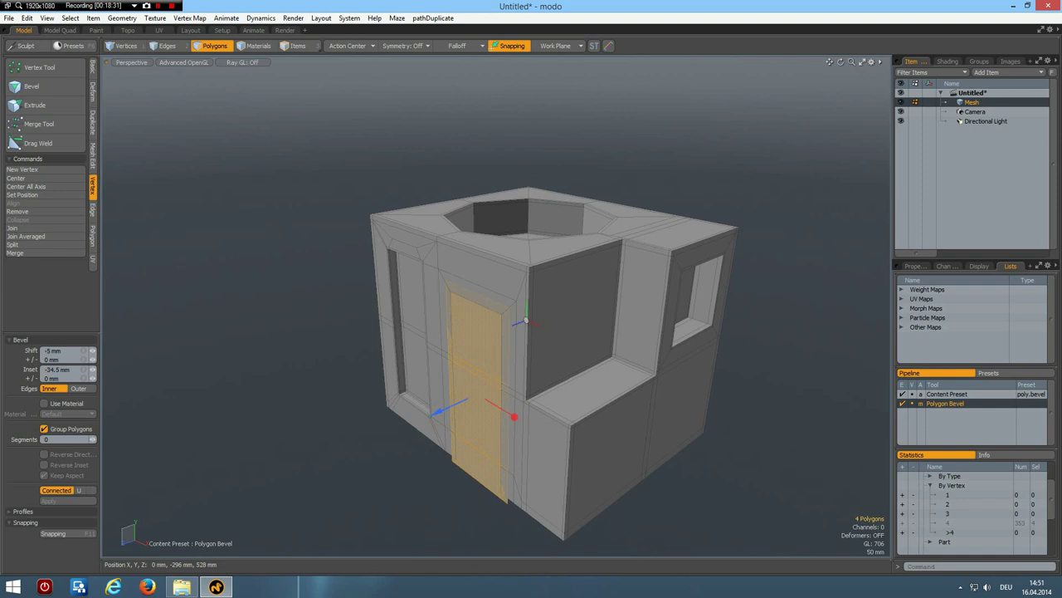
key("ctrl+z")
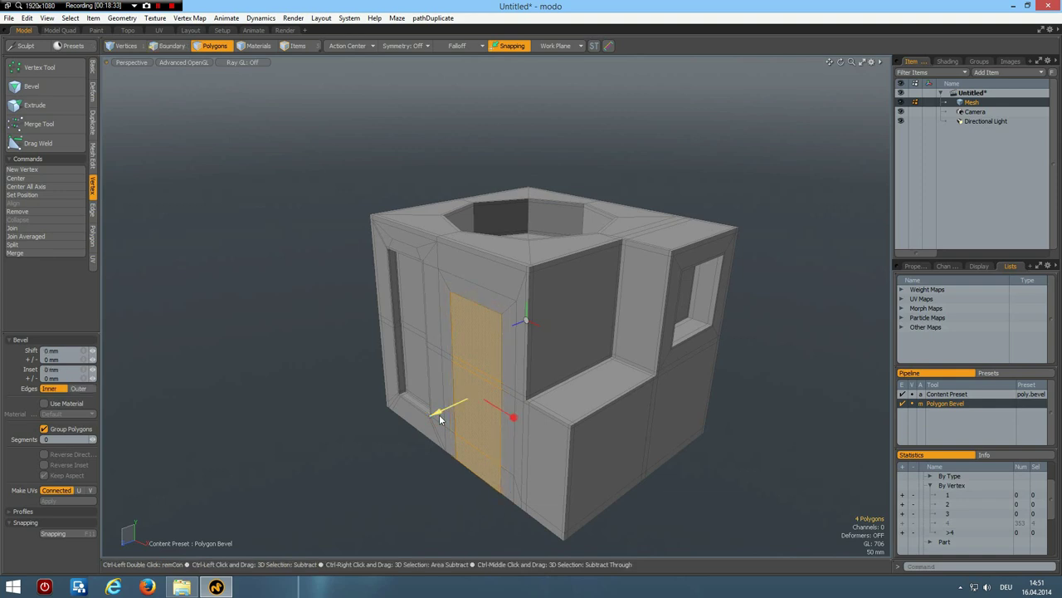
left_click_drag(435, 412, 384, 436)
key("q")
left_click(738, 510)
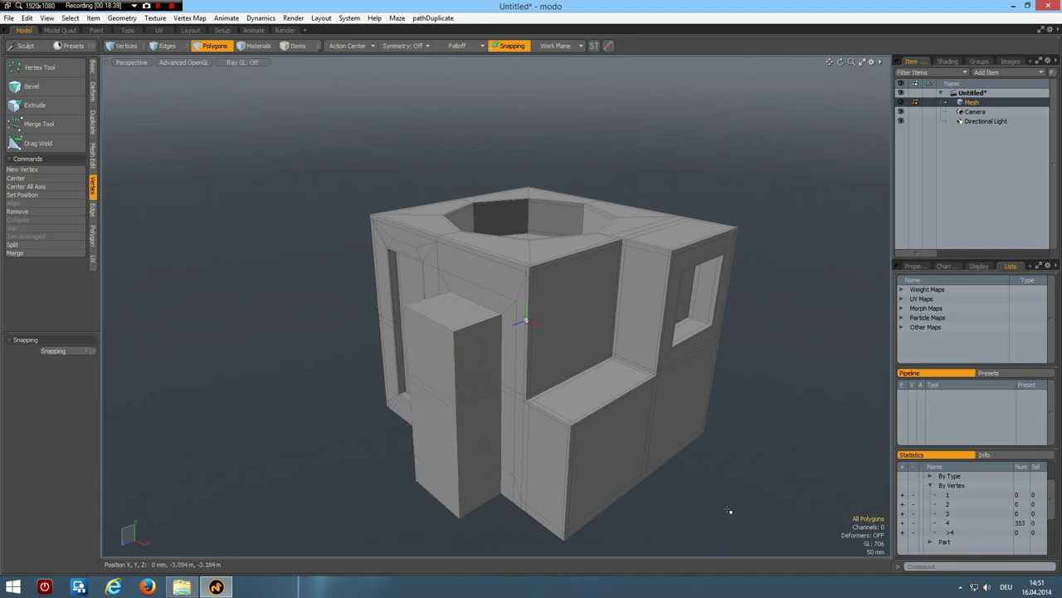
- Delete the column's bottom polygon and preview the column with subdivision
left_click_drag(462, 490, 490, 324, "alt")
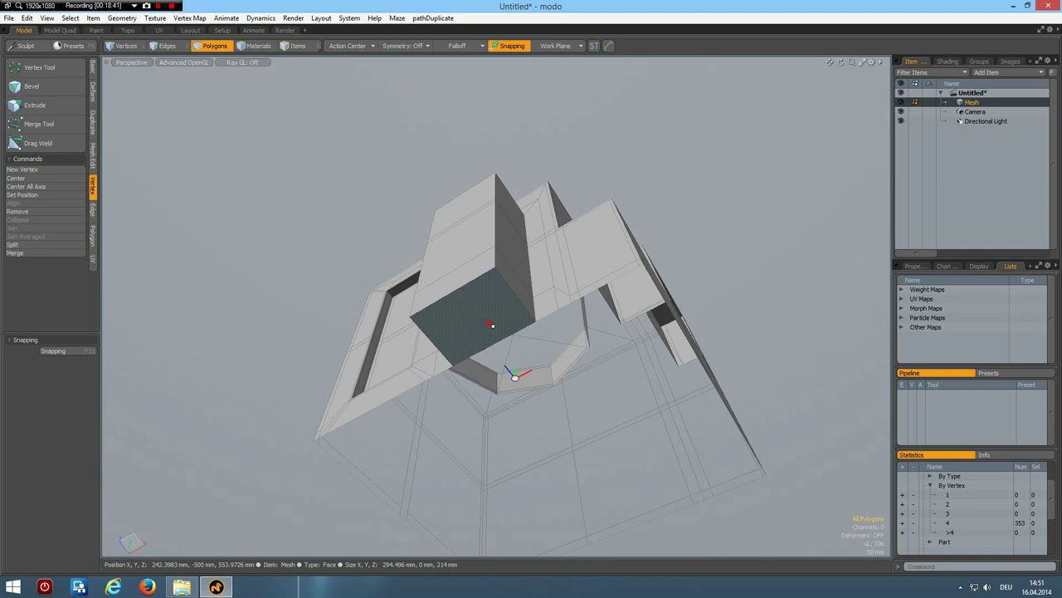
key("Delete")
left_click_drag(500, 230, 447, 378, "alt")
key("Tab")
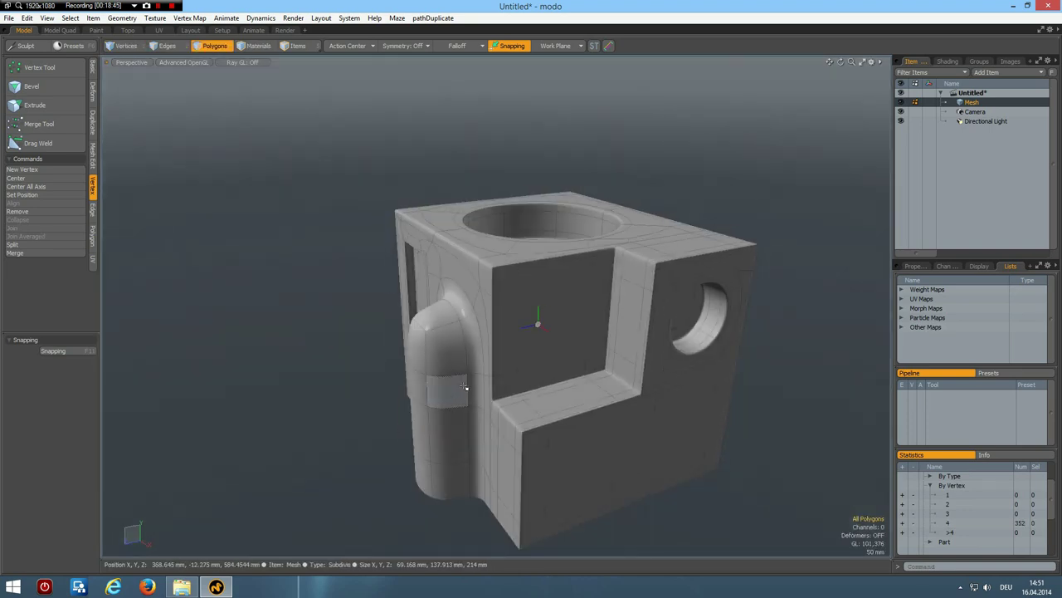
scroll(453, 383, "up", 2)
mouse_move(497, 275)
left_mouse_down("alt")
mouse_move(531, 257)
mouse_move(498, 298)
mouse_move(509, 270)
left_mouse_up("alt")
- Edge Bevel the edge loop where the unsubdivided column meets the face to add supporting edges
key("Tab")
key("2")
double_click(508, 321)
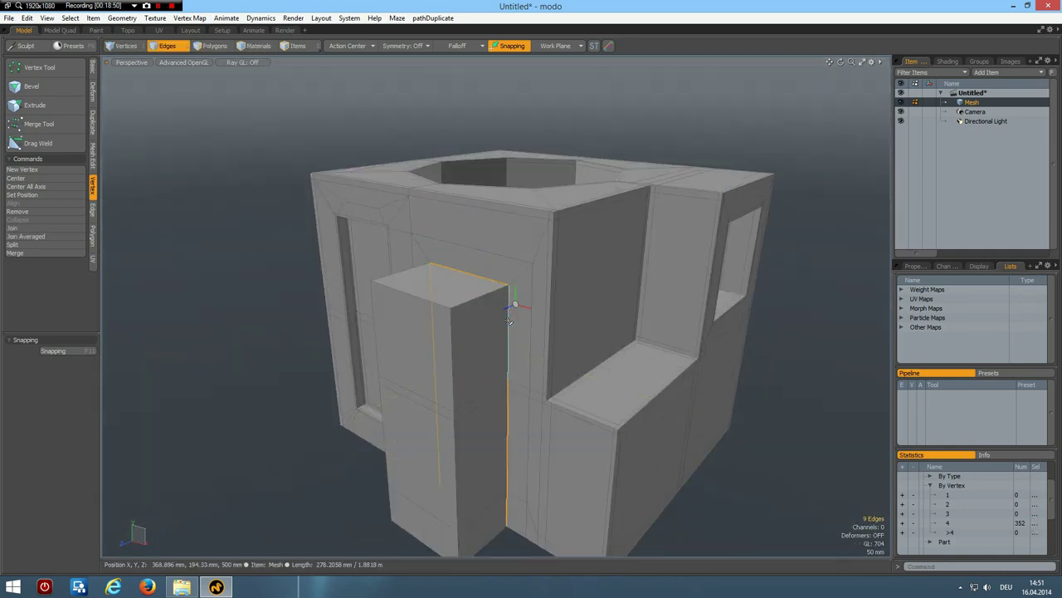
key("b")
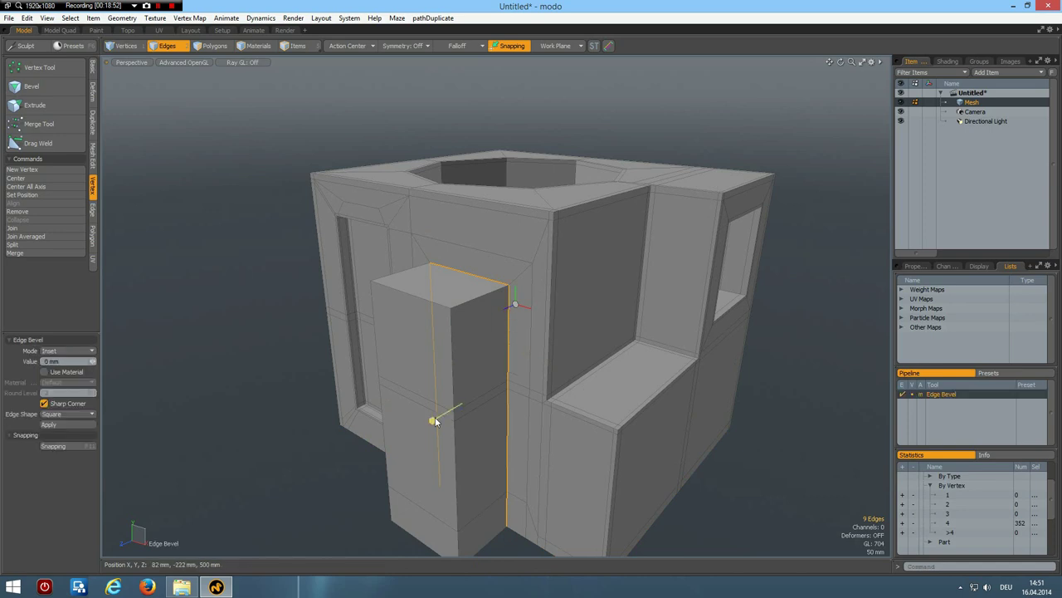
left_click_drag(432, 419, 465, 419)
key("space")
left_click(166, 288)
- Loop Slice vertically through the subdivided column's centre with Count 1 at 50 % and Slice Selected off
key("Tab")
left_click_drag(427, 446, 488, 438, "alt")
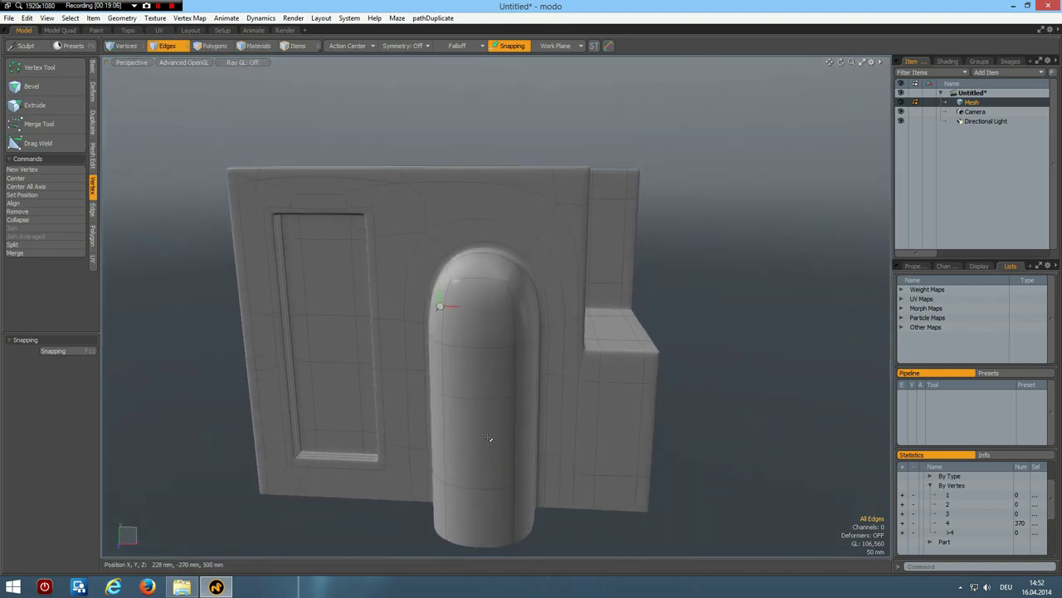
left_click(483, 496)
key("alt")
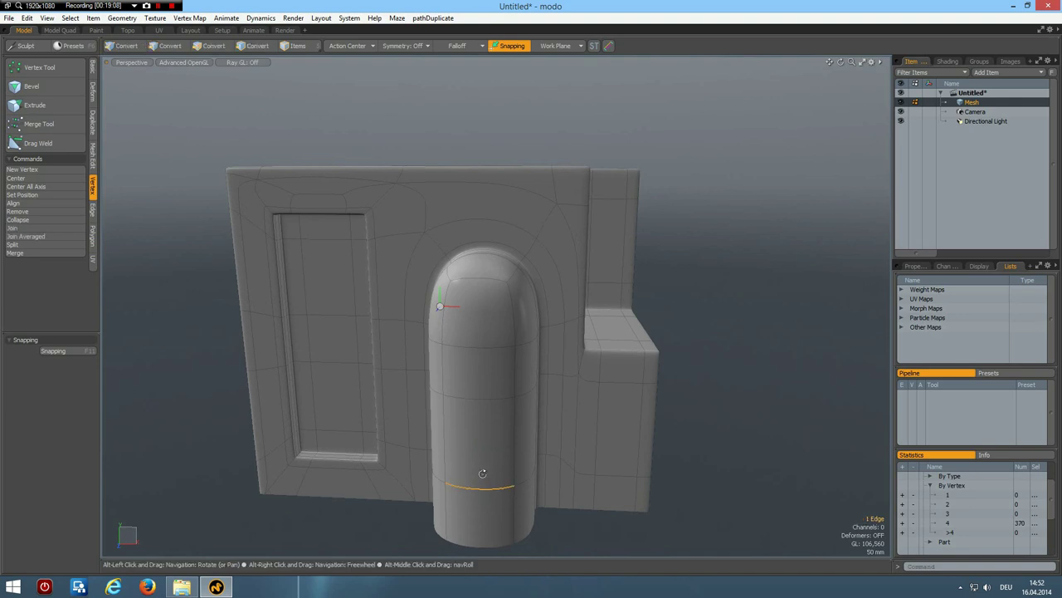
key("alt+c")
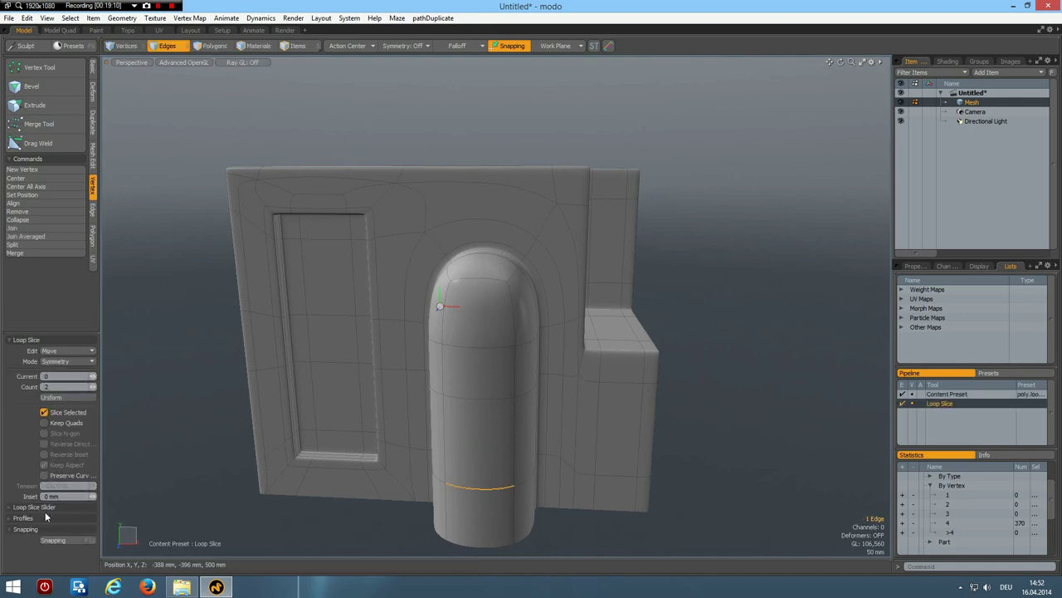
left_click(44, 413)
left_click(91, 388)
left_click_drag(481, 178, 495, 237, "alt")
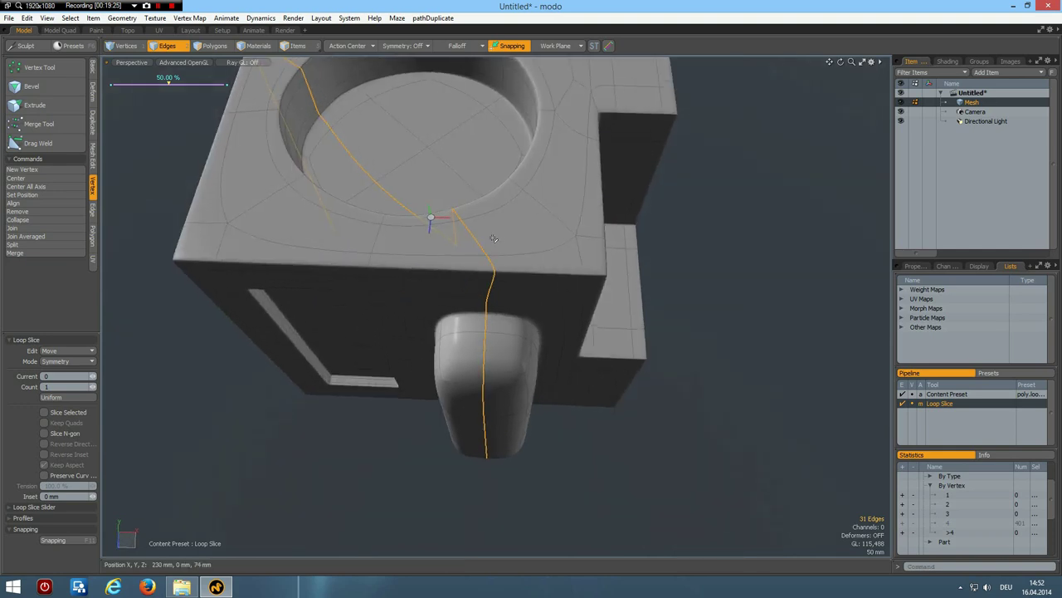
key("space")
- Remove the new slice loop's edges that run across the top face and through the round recess
left_click(469, 248)
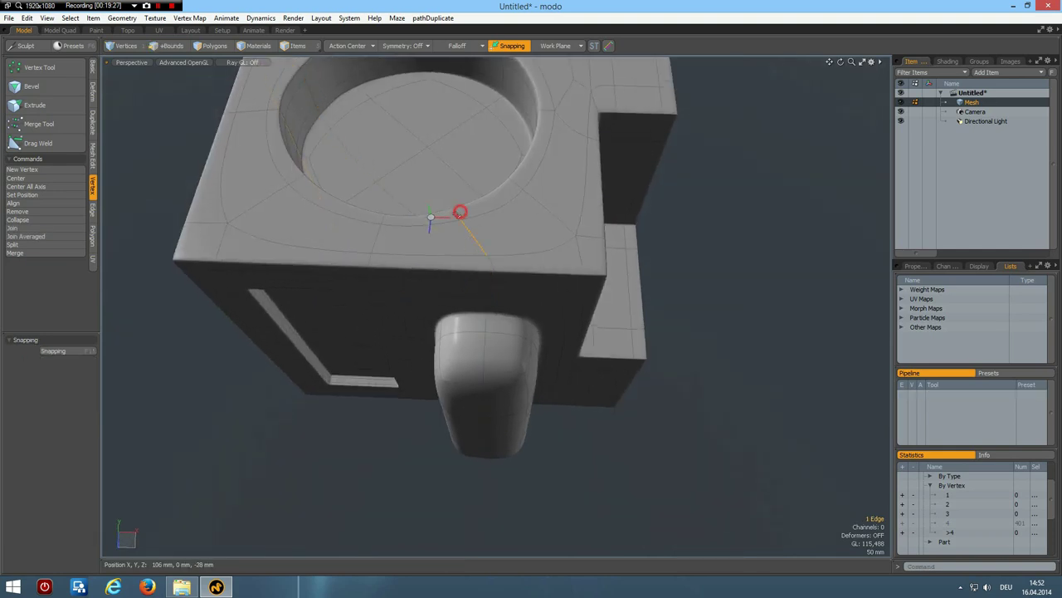
key("Up")
key("Up")
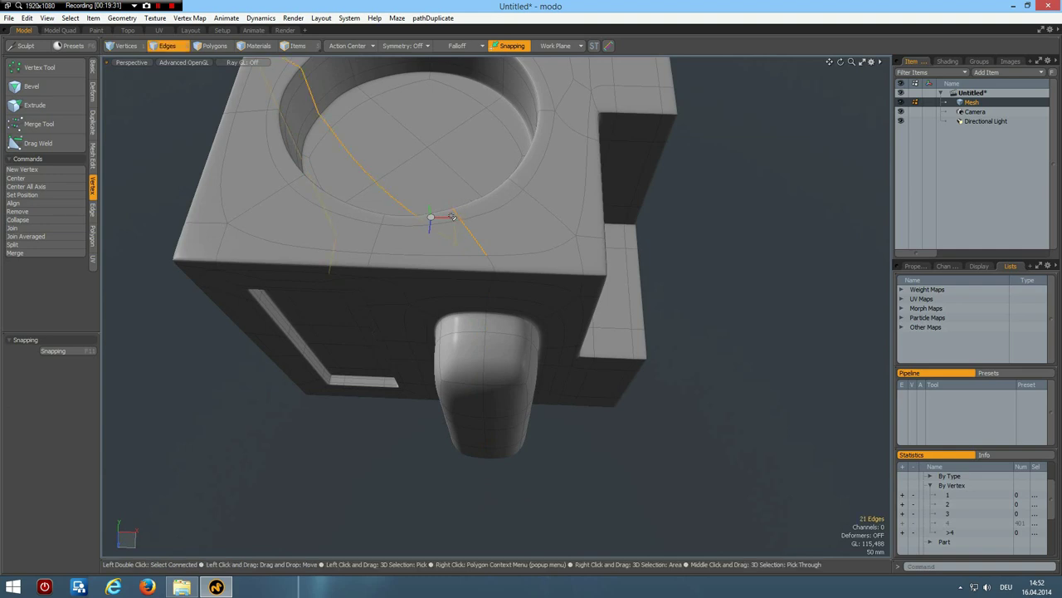
key("BackSpace")
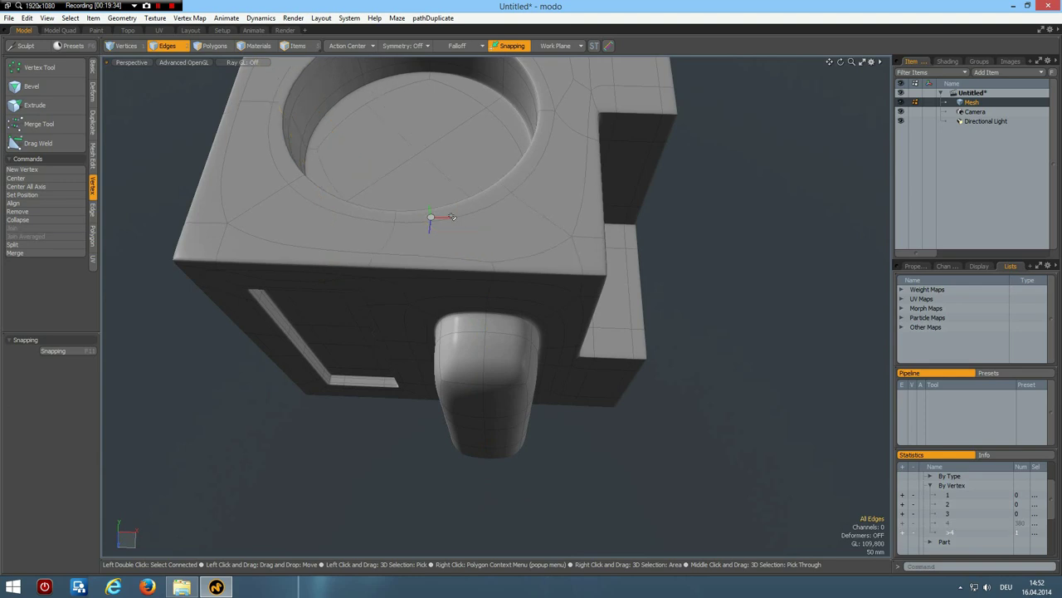
- Turn off the subdivision preview and select the polygon strip running down the notch's back wall, across its ledge and down the face below
left_click_drag(517, 308, 402, 326, "alt")
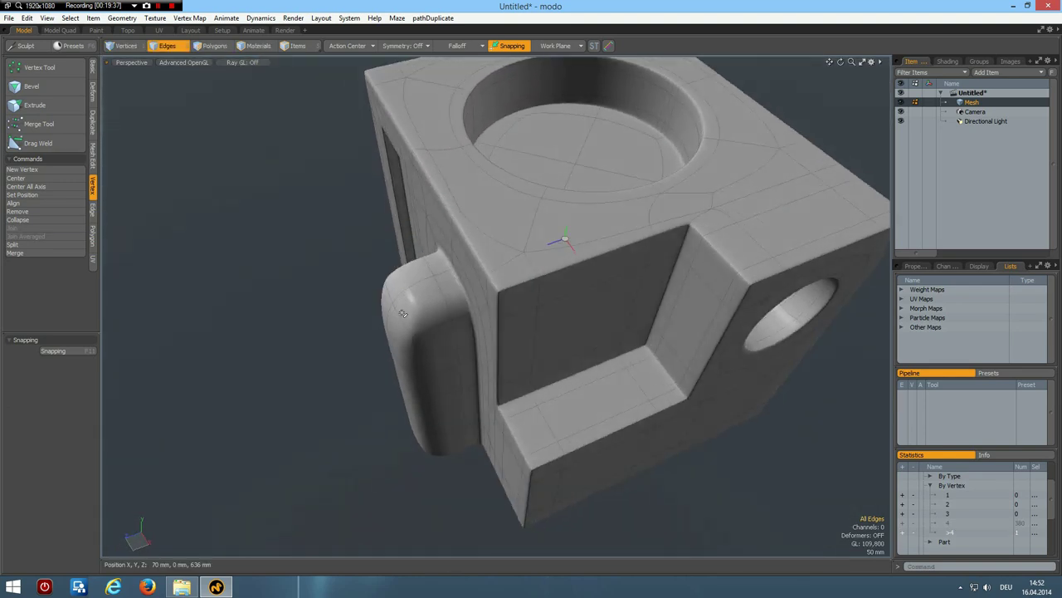
key("Tab")
mouse_move(554, 399)
left_mouse_down("alt")
mouse_move(565, 381)
mouse_move(530, 300)
mouse_move(503, 332)
mouse_move(493, 294)
mouse_move(514, 358)
mouse_move(554, 389)
left_mouse_up("alt")
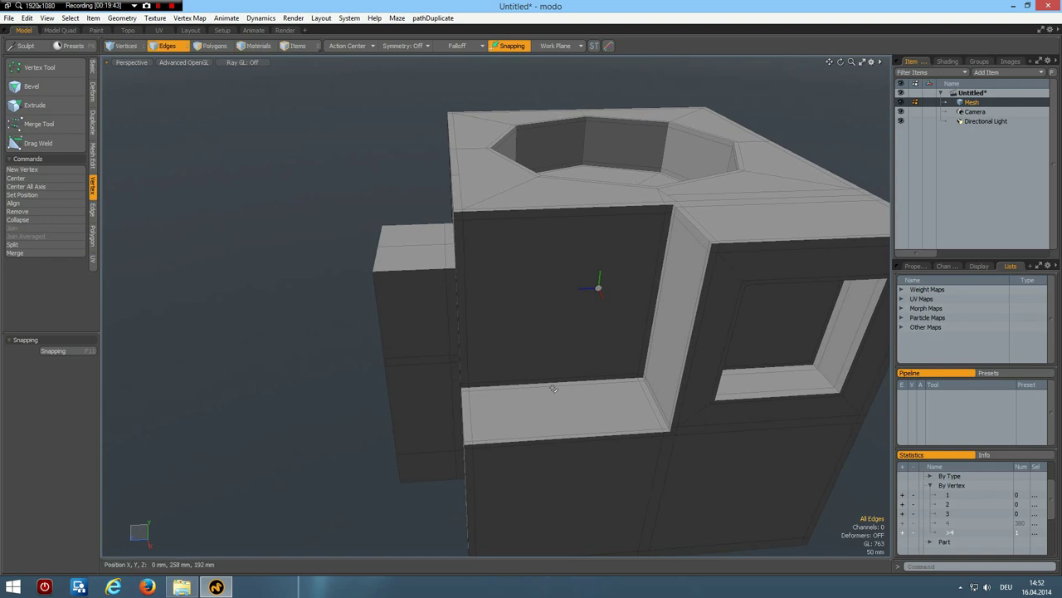
left_click_drag(630, 470, 440, 241, "alt")
key("2")
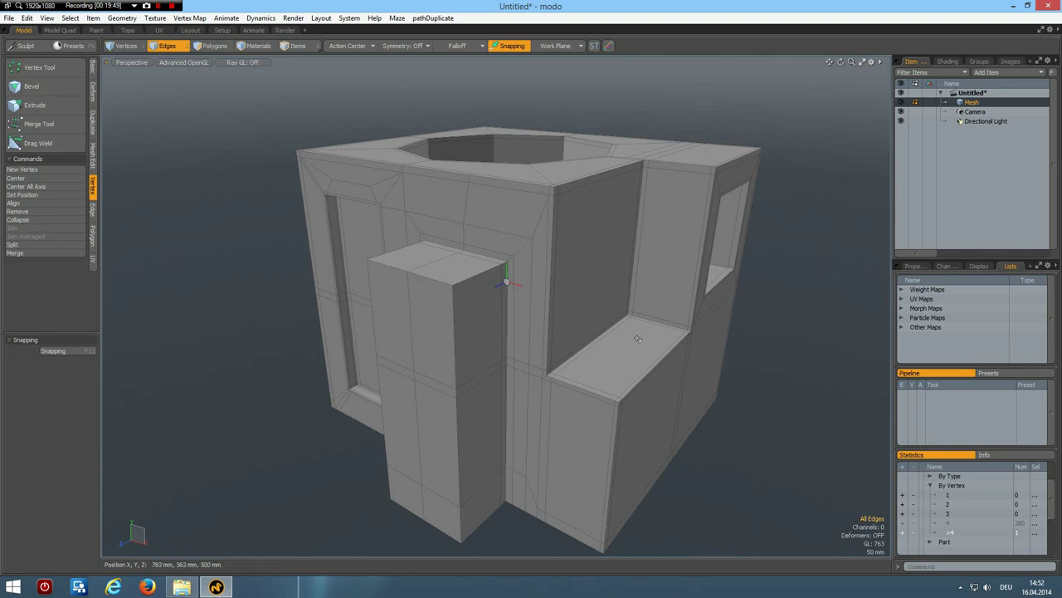
left_click_drag(574, 270, 546, 510, "alt")
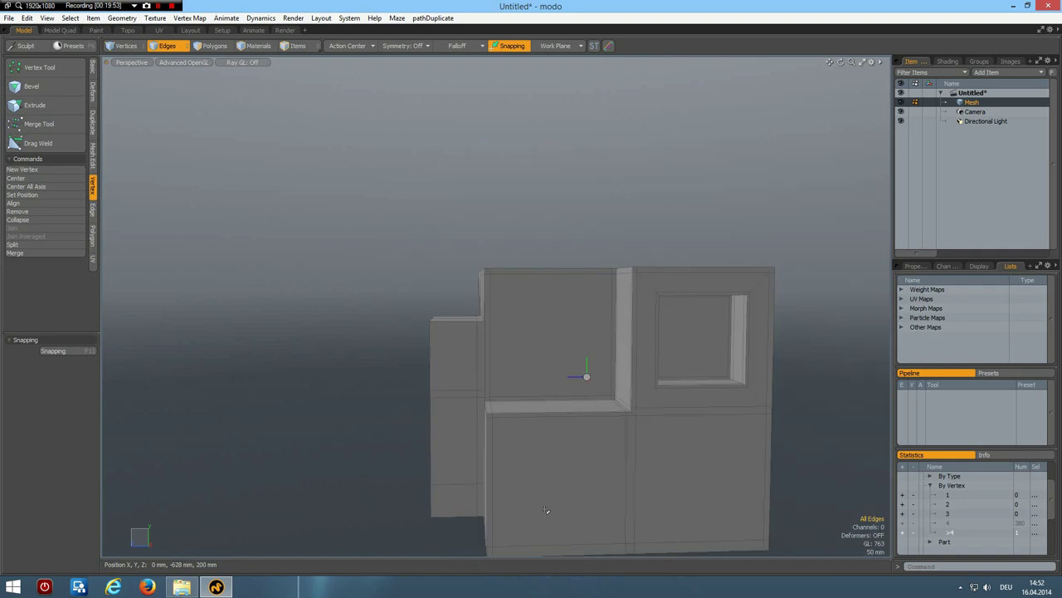
scroll(546, 510, "down", 4)
scroll(546, 509, "up", 3)
key("3")
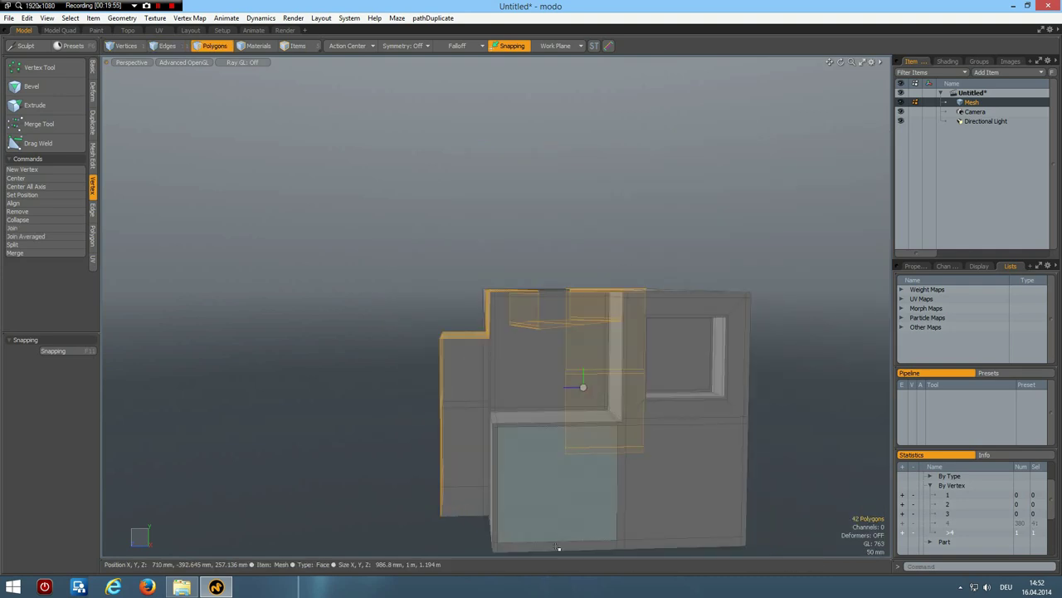
mouse_move(553, 541)
left_mouse_down()
mouse_move(581, 385)
mouse_move(493, 387)
mouse_move(498, 452)
left_mouse_up()
scroll(584, 294, "up", 4)
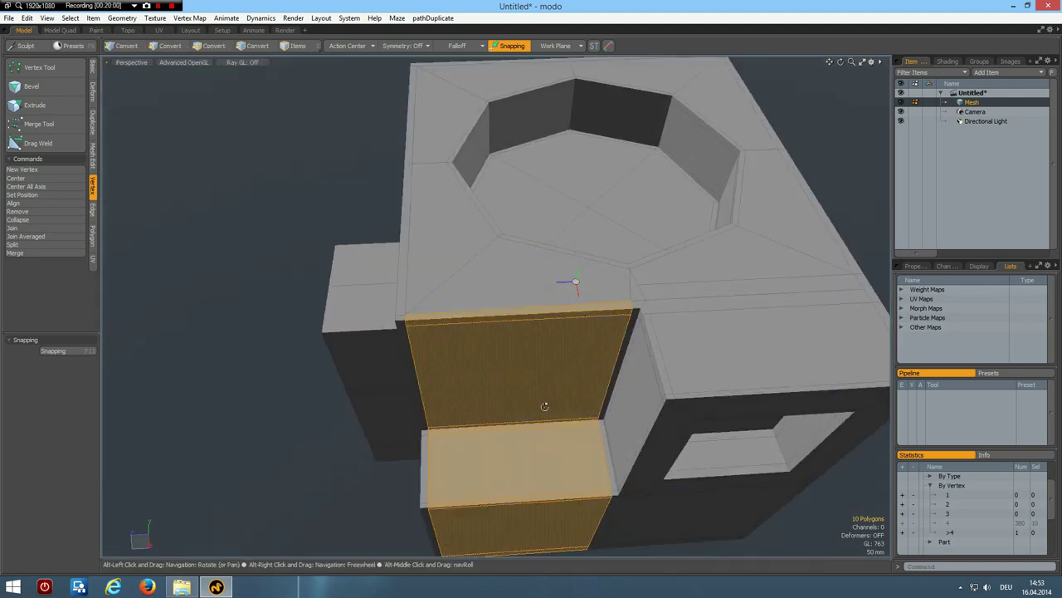
- Add a loop at 50 % through the selected notch strip with Add Loop and clear the selection
key("alt+l")
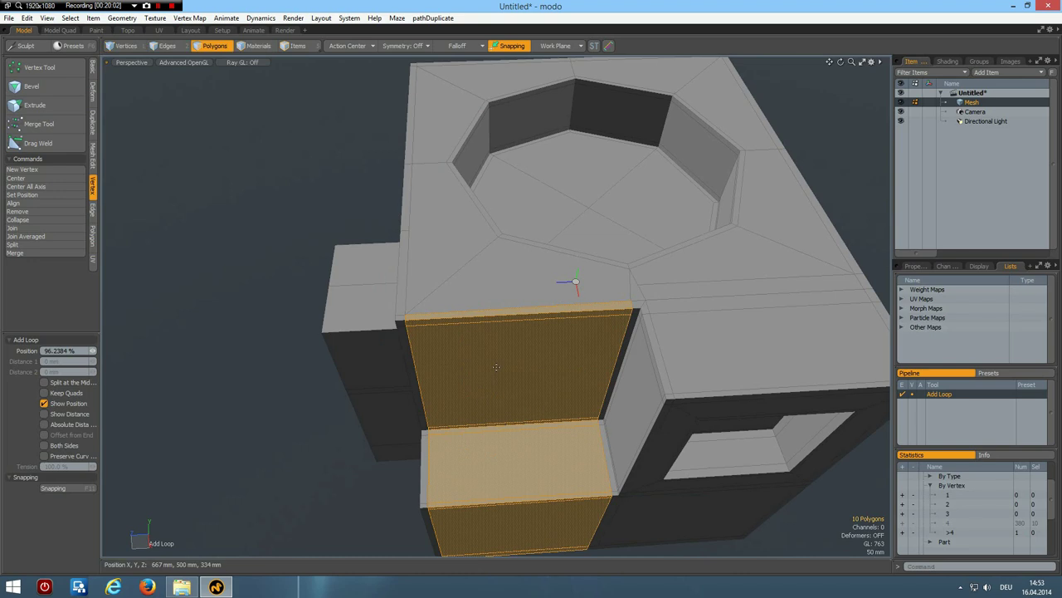
left_click(520, 315)
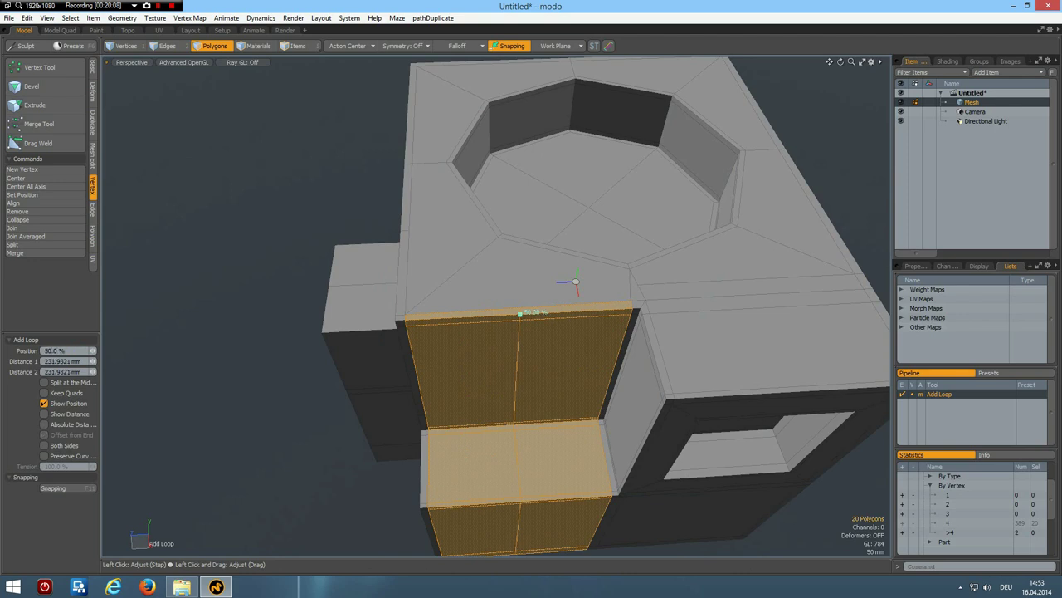
key("space")
left_click_drag(429, 277, 577, 239, "alt")
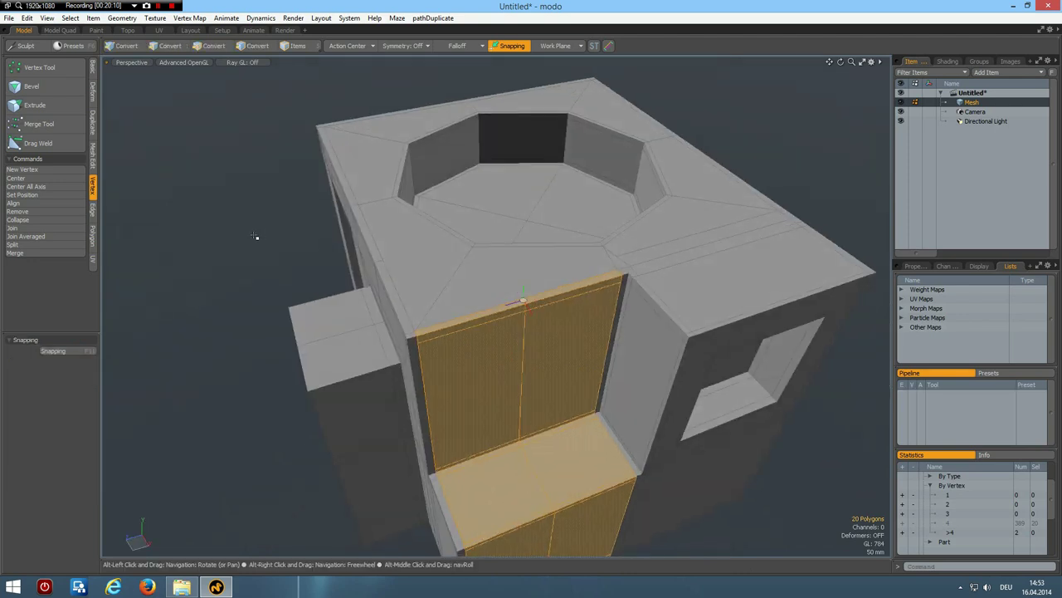
left_click(255, 236)
- Edge Slice from the notch loop's end across the adjoining top polygon to the round recess's corner, with an interior point
scroll(498, 303, "up", 5)
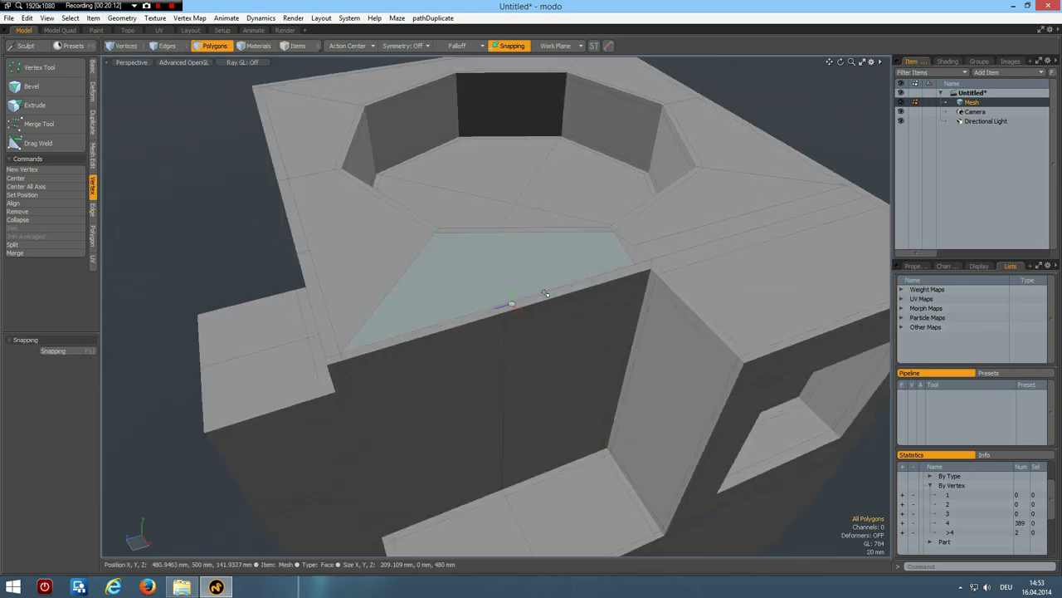
left_click_drag(480, 305, 486, 325, "alt")
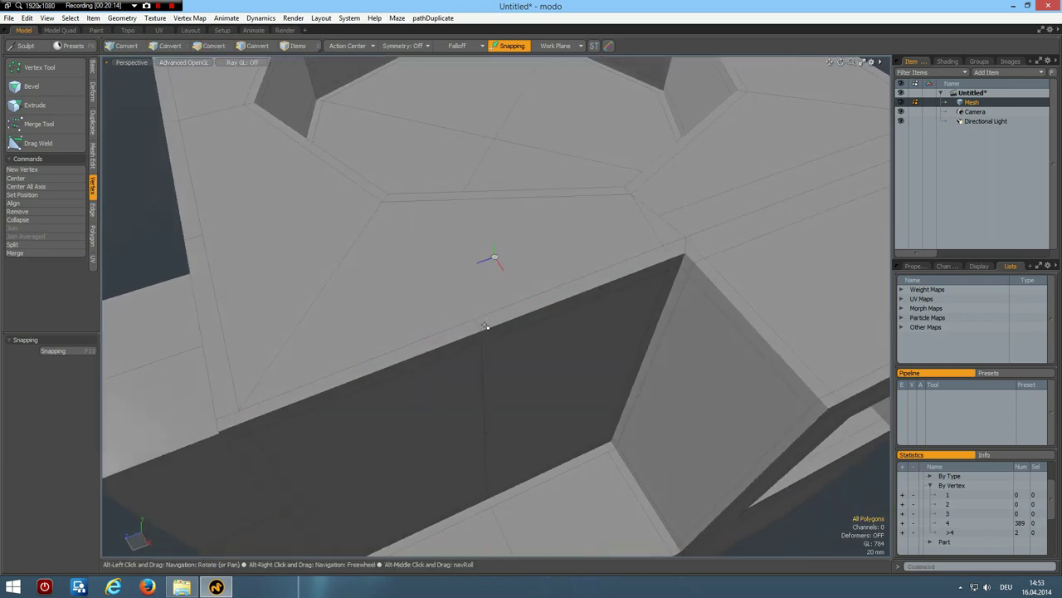
key("alt+c")
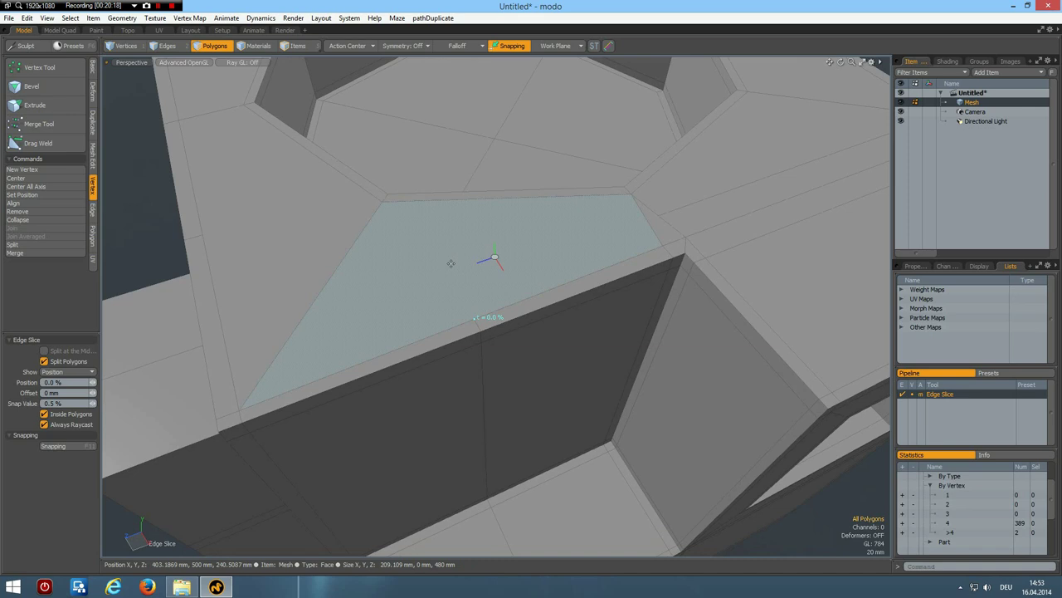
left_click(615, 195)
- Edge Slice from the column loop's end through an interior point of the top polygon to the round recess's corner
left_click_drag(208, 252, 357, 306, "alt")
left_click_drag(247, 306, 378, 365, "alt+shift")
left_click(379, 365)
left_click(407, 309)
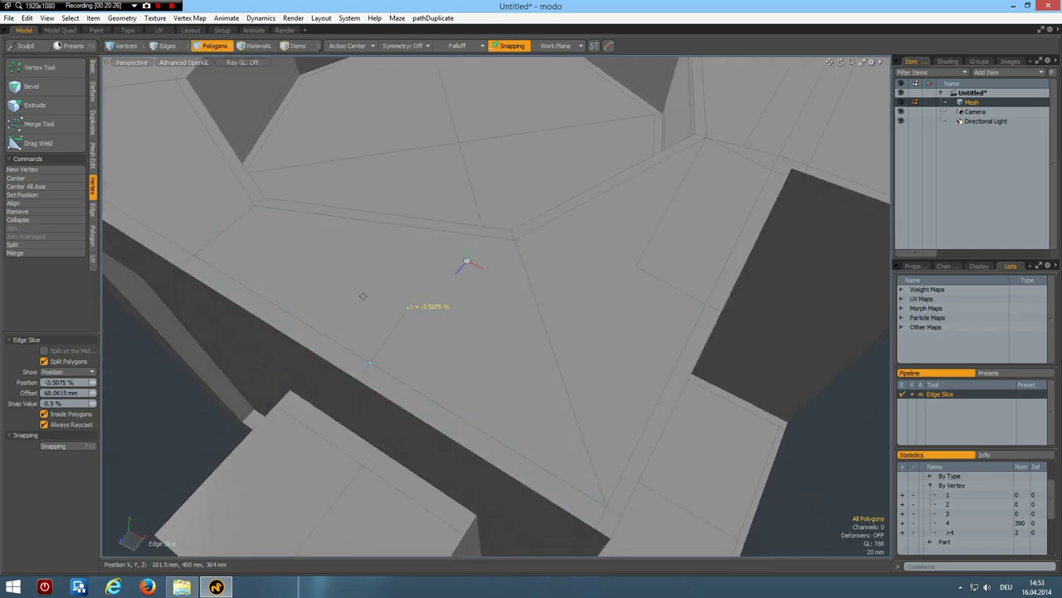
left_click(256, 204)
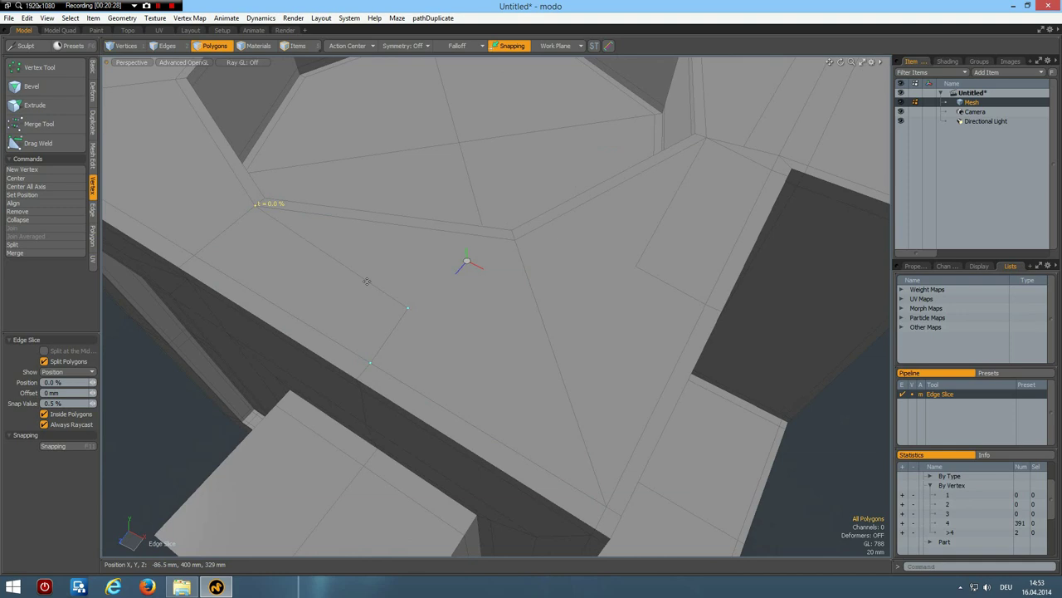
- Connect the two interior slice points across the diagonal edge at 63 % with Edge Slice
left_click(407, 304)
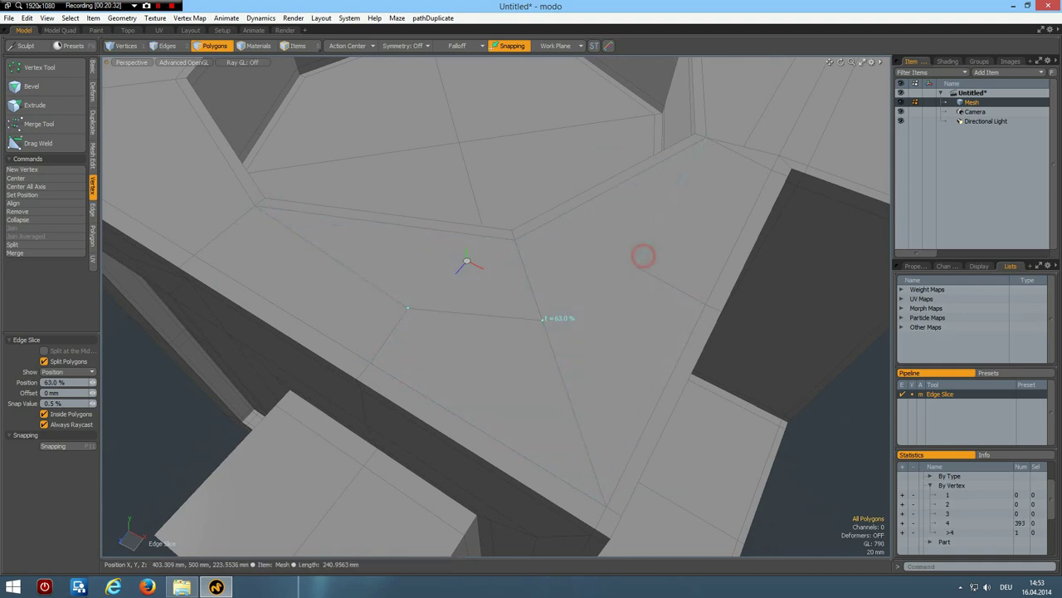
key("q")
scroll(637, 256, "down", 5)
left_click_drag(595, 288, 730, 406, "alt")
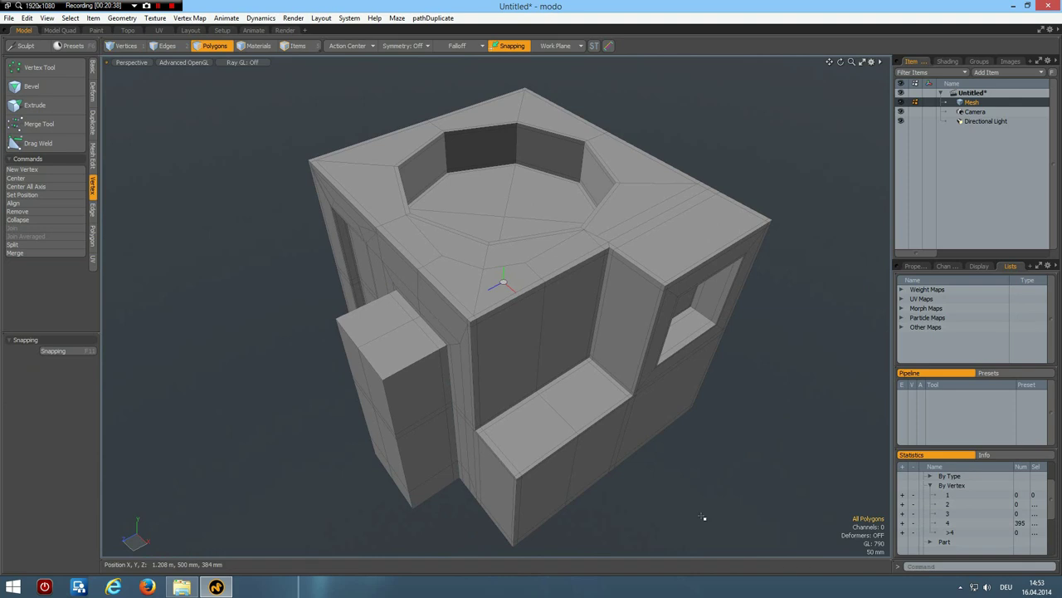
- Turn the subdivision preview back on and examine the top face, notch and column from several angles
key("Tab")
left_click_drag(427, 381, 448, 357, "alt")
key("3")
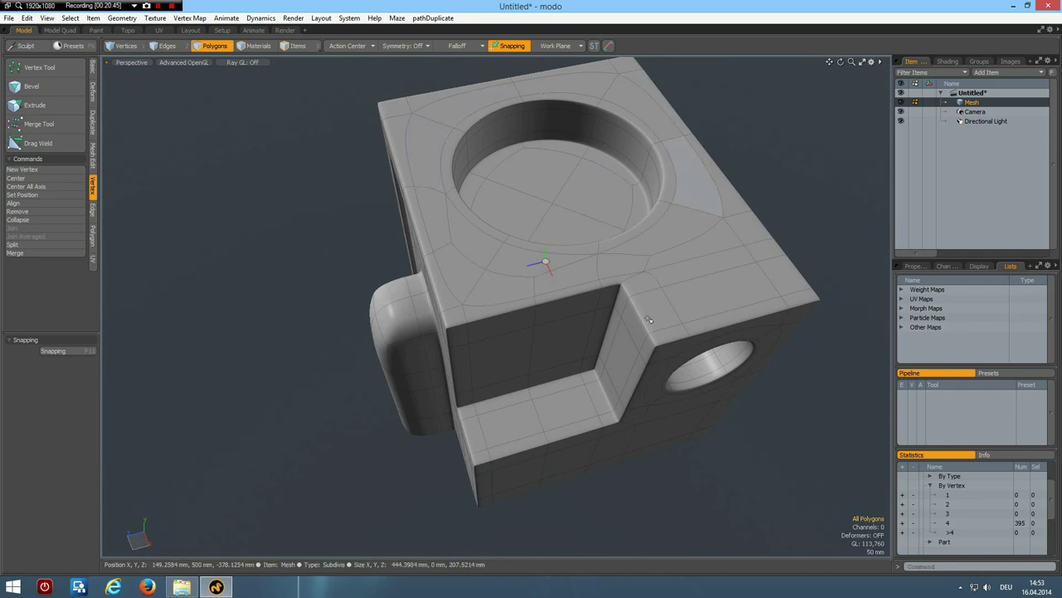
left_click_drag(546, 334, 540, 309, "alt")
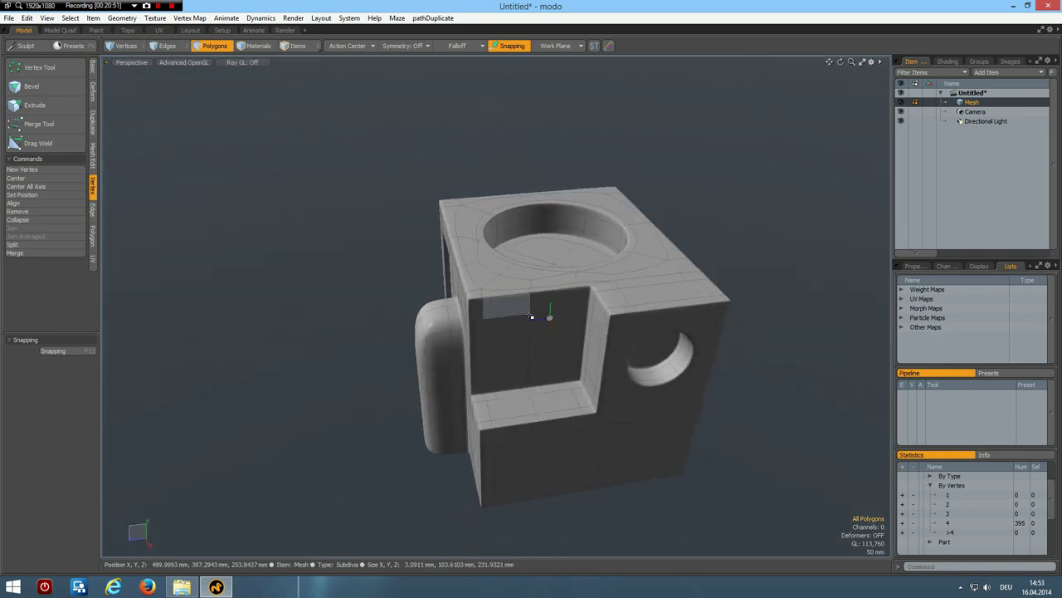
scroll(505, 366, "up", 2)
left_click_drag(512, 387, 514, 347, "alt+shift")
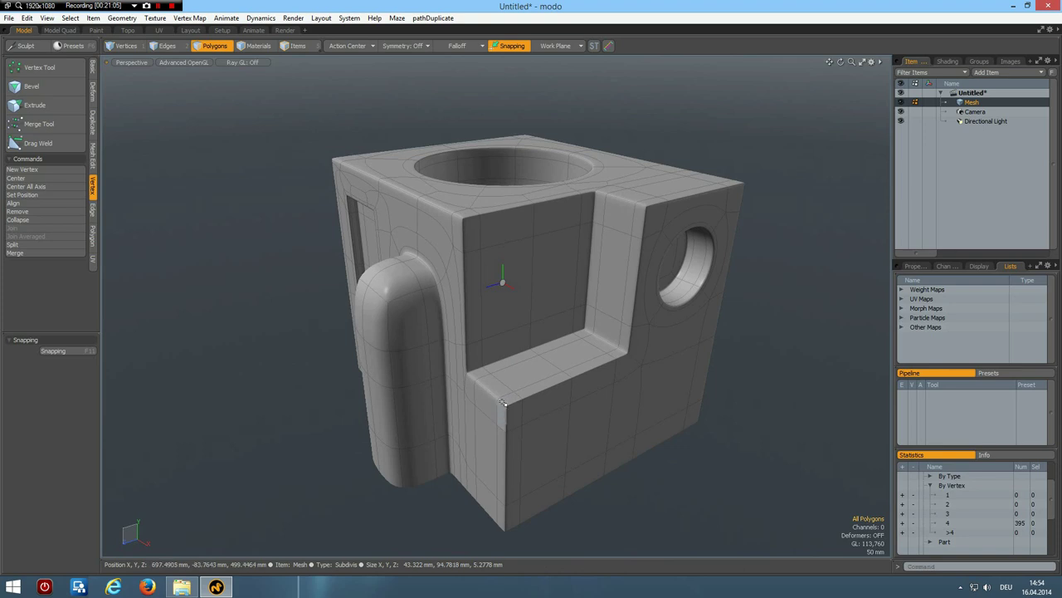
- Select all vertices with more than four edges through the mesh statistics and examine where these poles lie
scroll(949, 507, "up", 2)
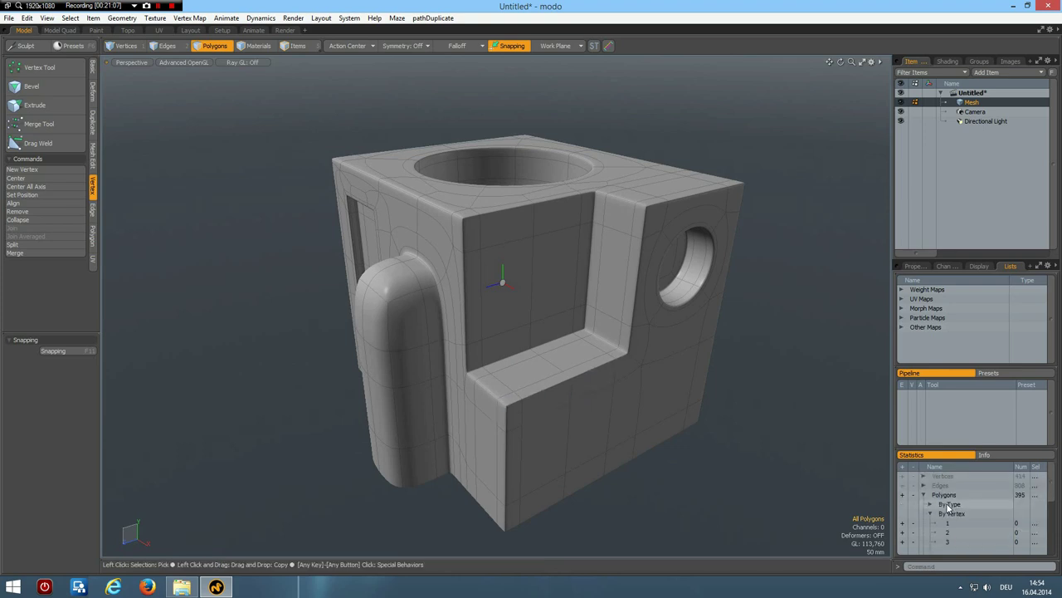
left_click(924, 475)
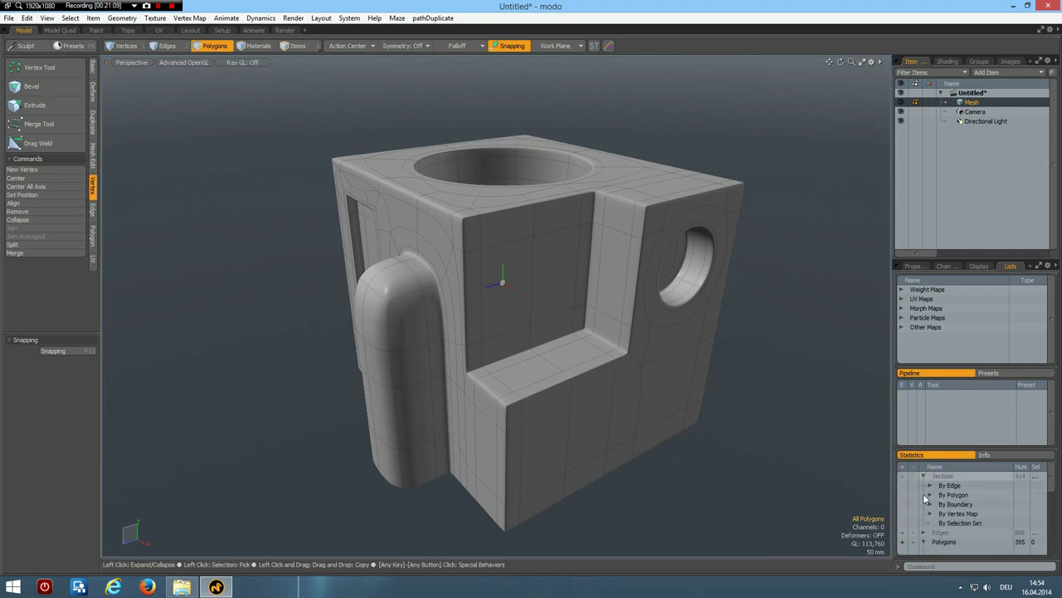
left_click(930, 486)
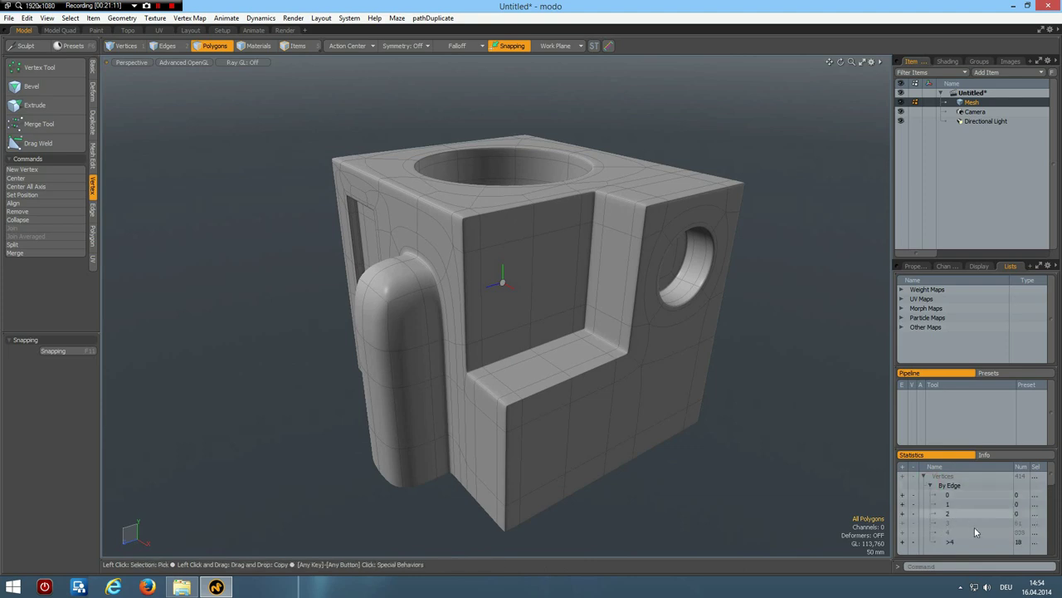
left_click(902, 541)
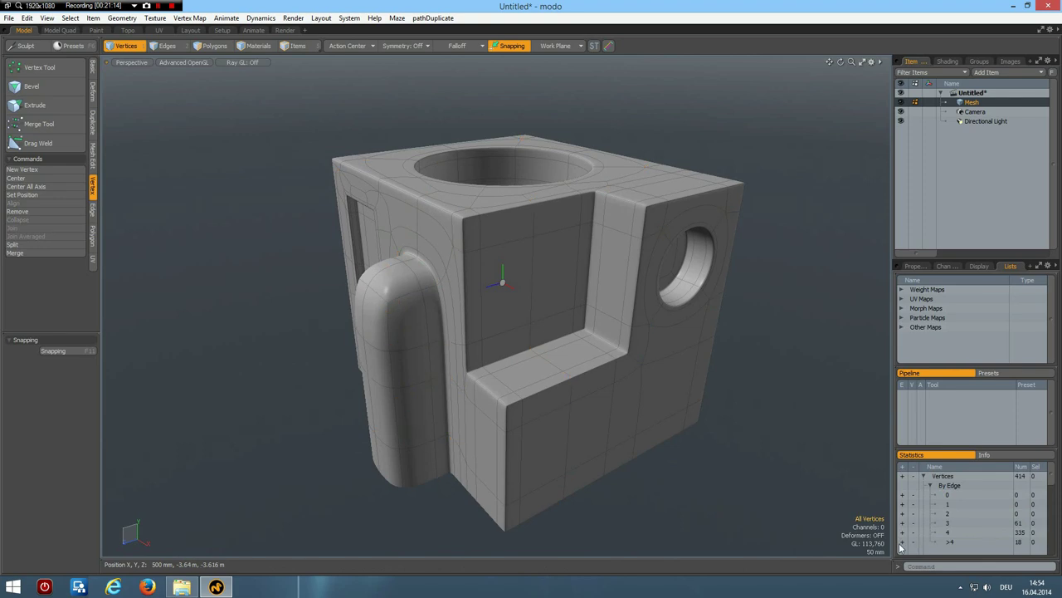
left_click(902, 542)
left_click_drag(661, 458, 577, 184, "alt")
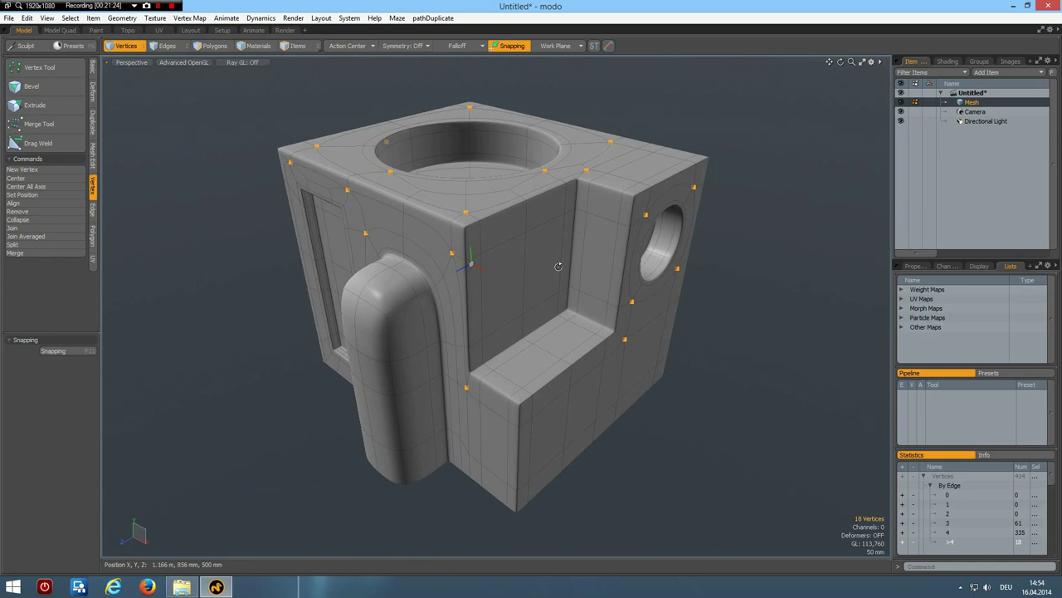
left_click_drag(520, 276, 490, 289, "alt")
- Switch to the Render layout and frame the model closely in the render camera
left_click(285, 31)
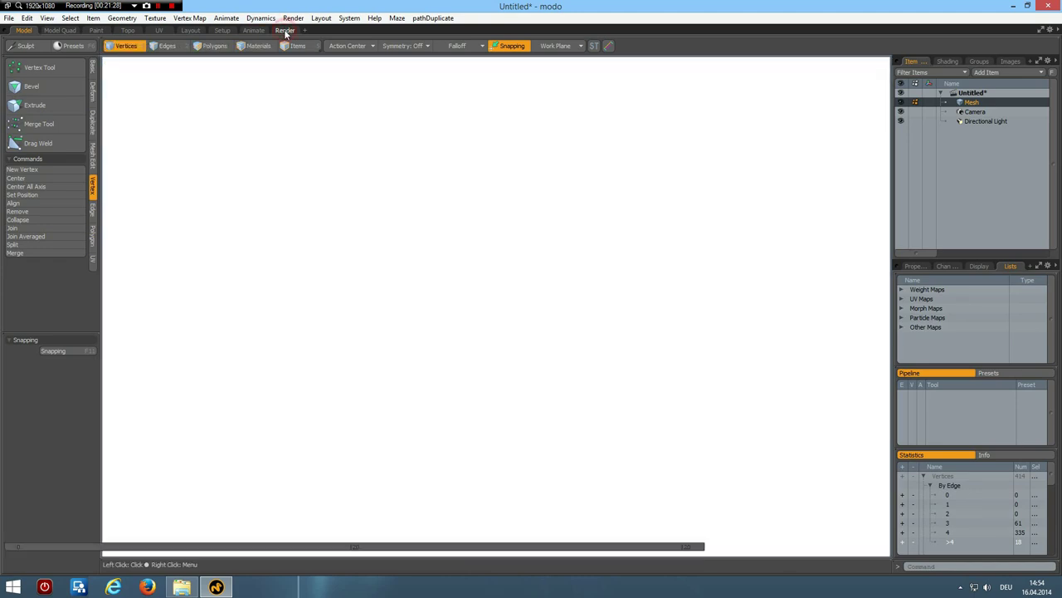
left_click_drag(385, 320, 331, 307, "alt")
scroll(343, 292, "up", 4)
left_click_drag(339, 268, 354, 272, "alt")
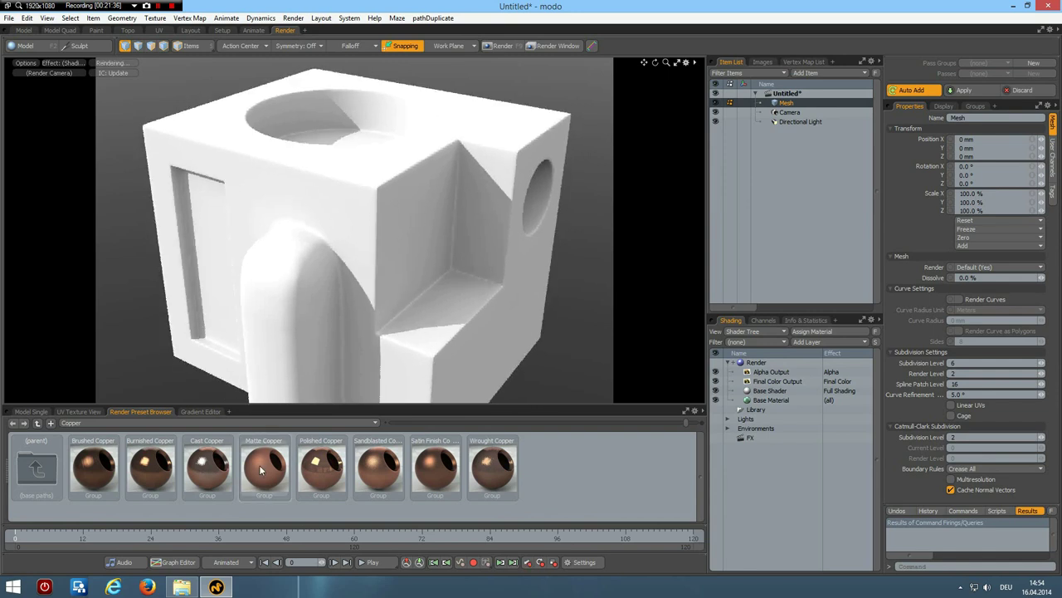
- Apply the Matte Copper preset to the model in the render preview
left_click(24, 31)
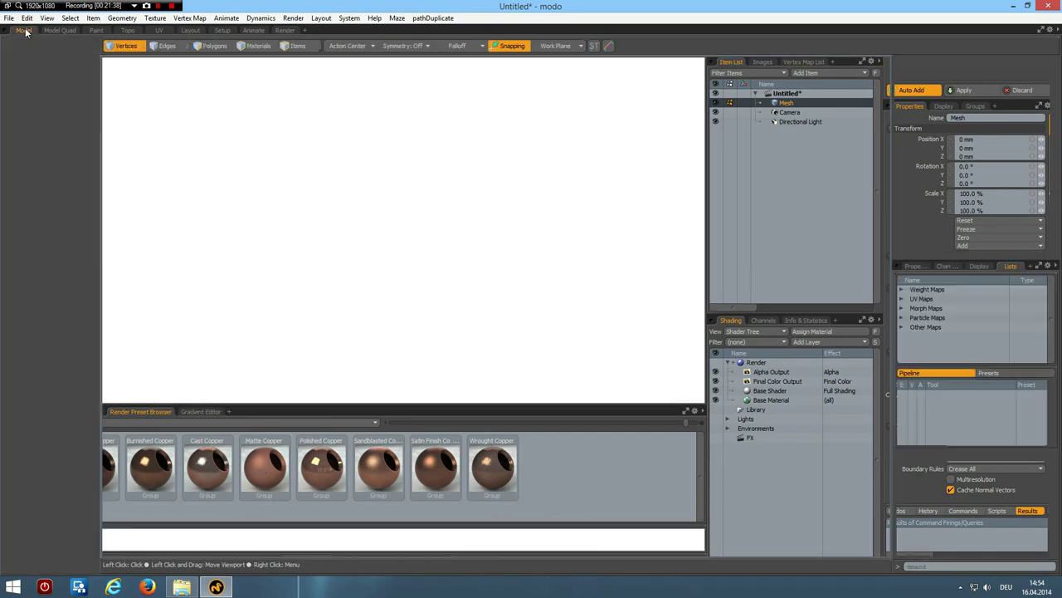
left_click(285, 31)
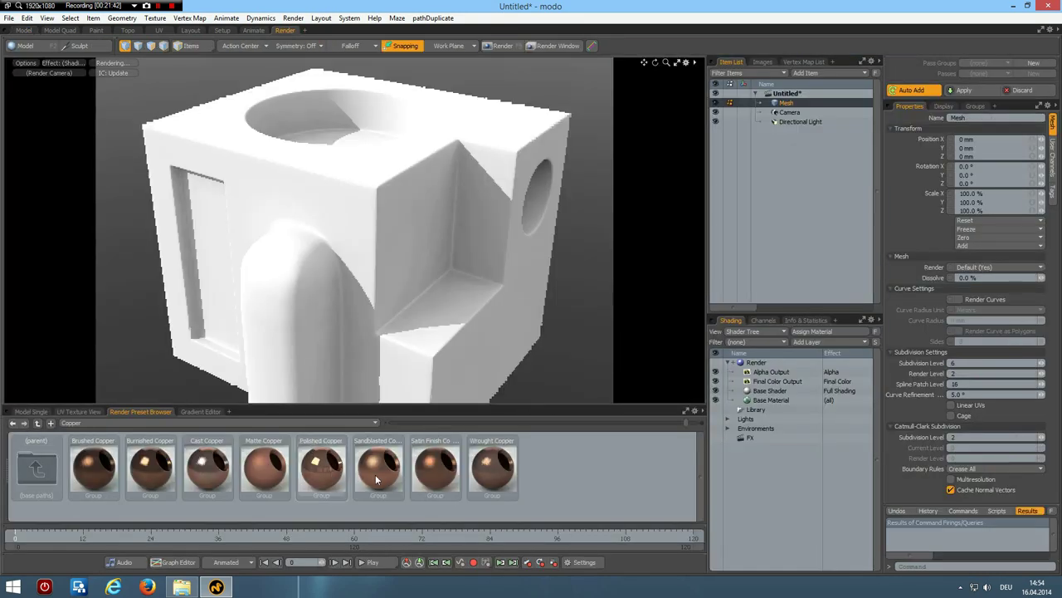
left_click_drag(297, 369, 320, 273)
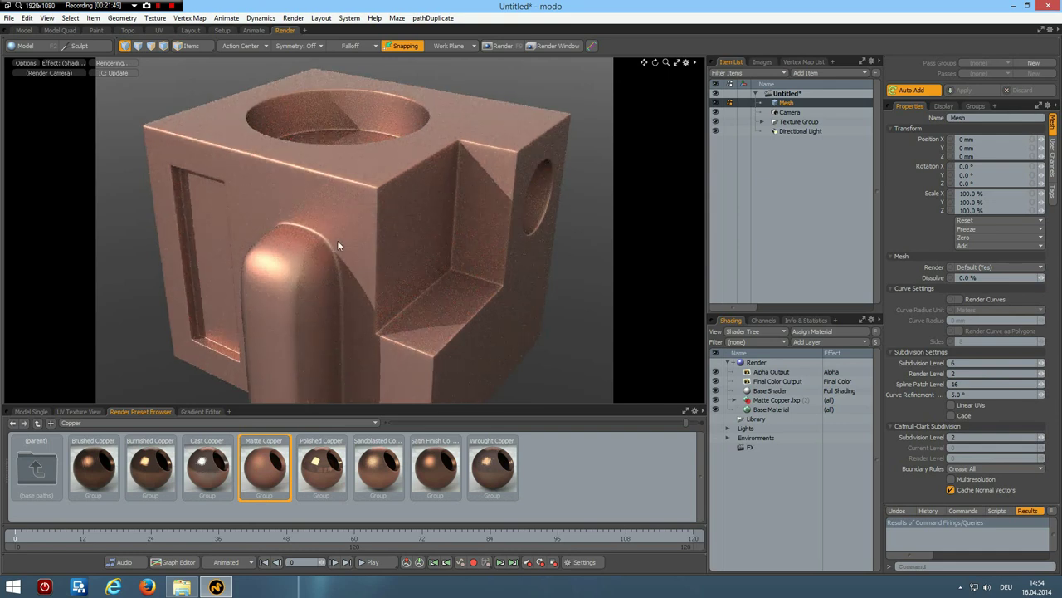
- Load the Soft Tent 01 studio environment in the Layout workspace and return to the render preview
left_click(190, 31)
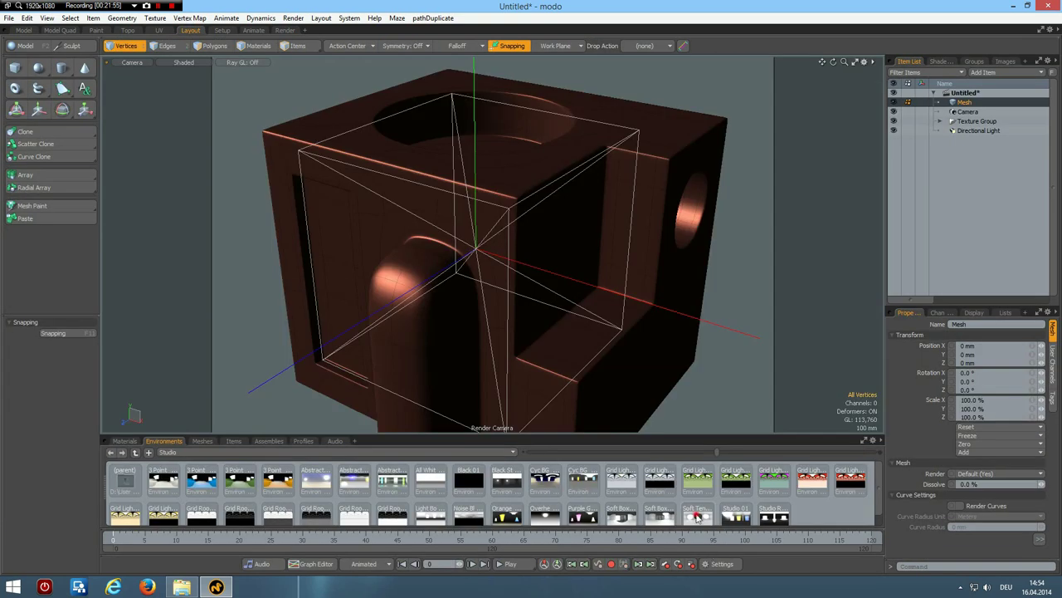
double_click(697, 517)
left_click(284, 31)
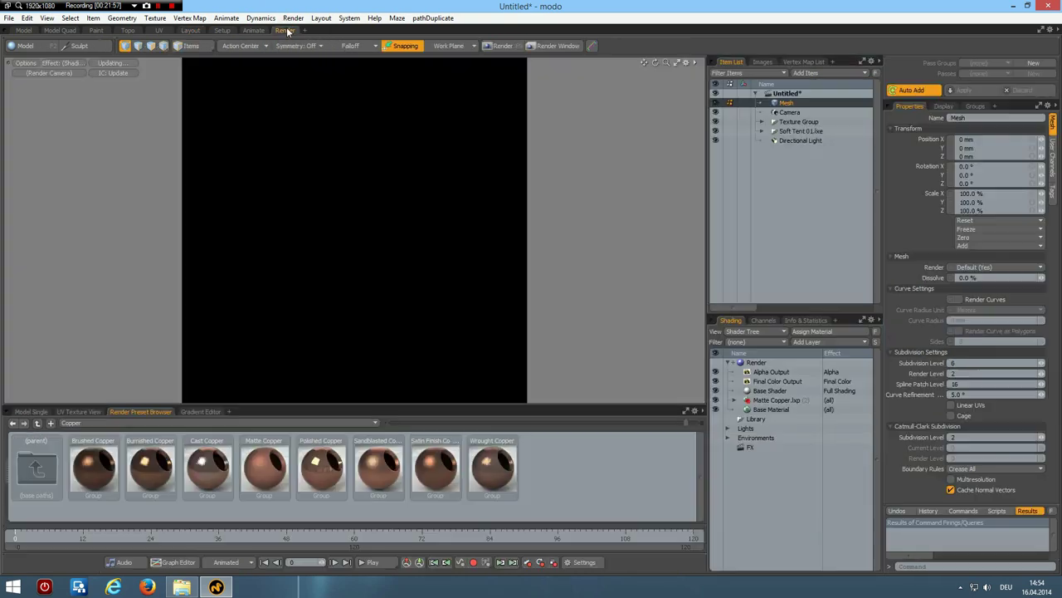
- Set the render frame size to 1280 by 720 pixels, and start a test render of the copper model, aborting it partway
left_click(729, 362)
left_click(752, 363)
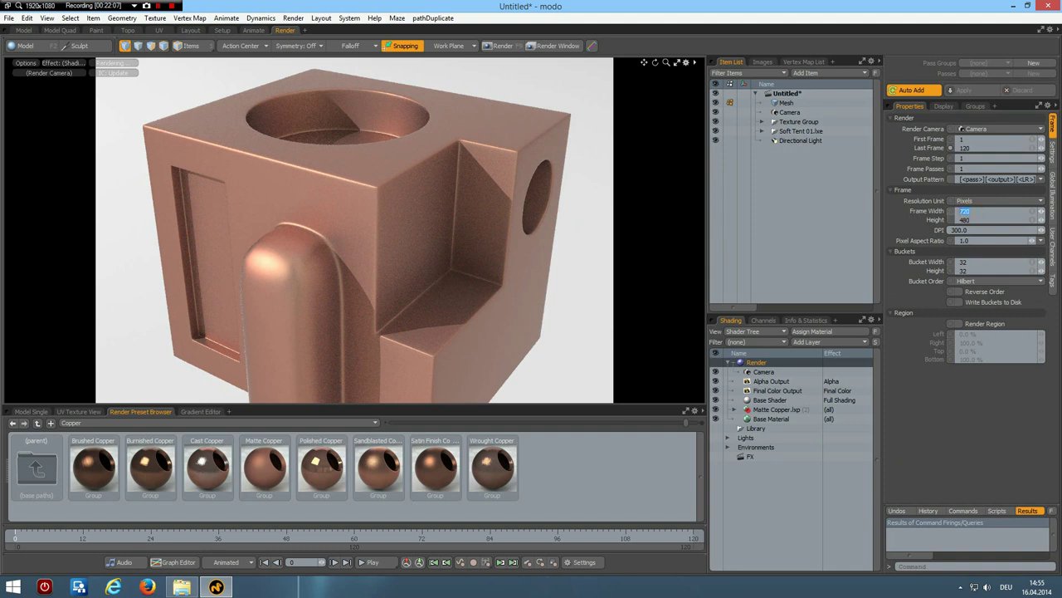
type("128")
key("Tab")
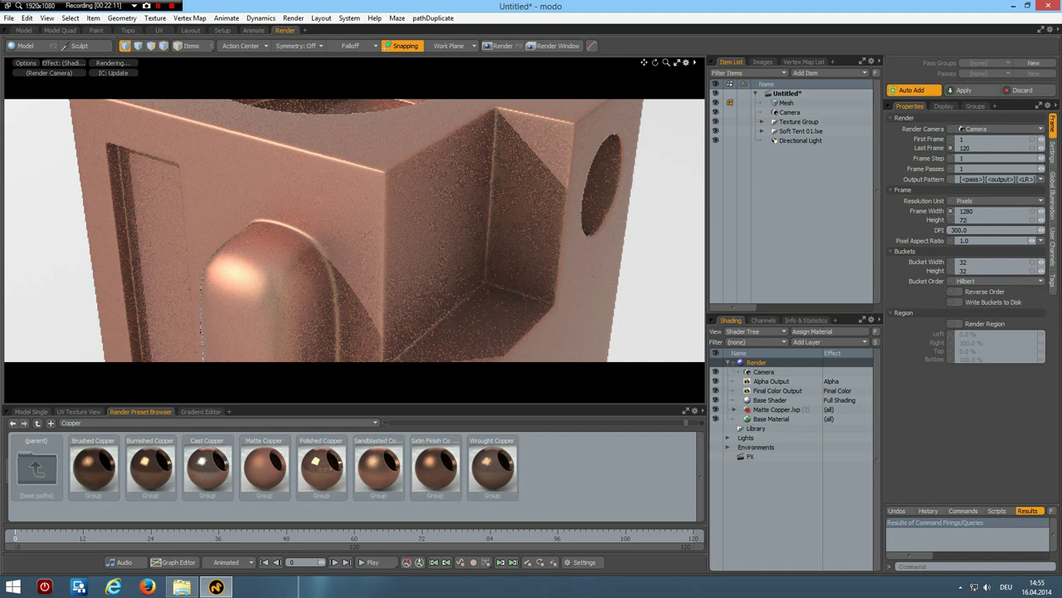
type("720")
key("Return")
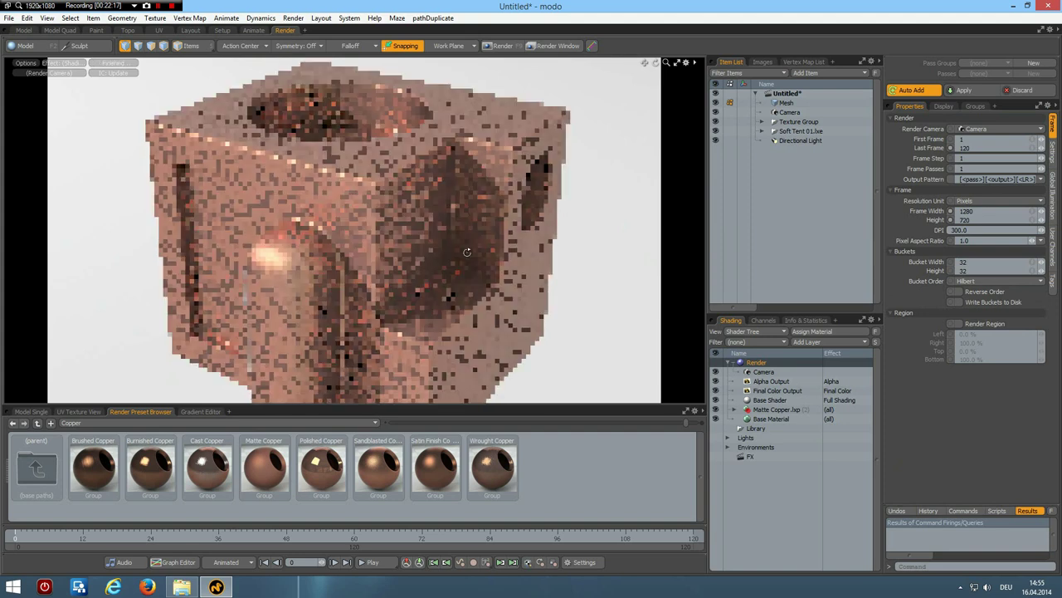
key("F9")
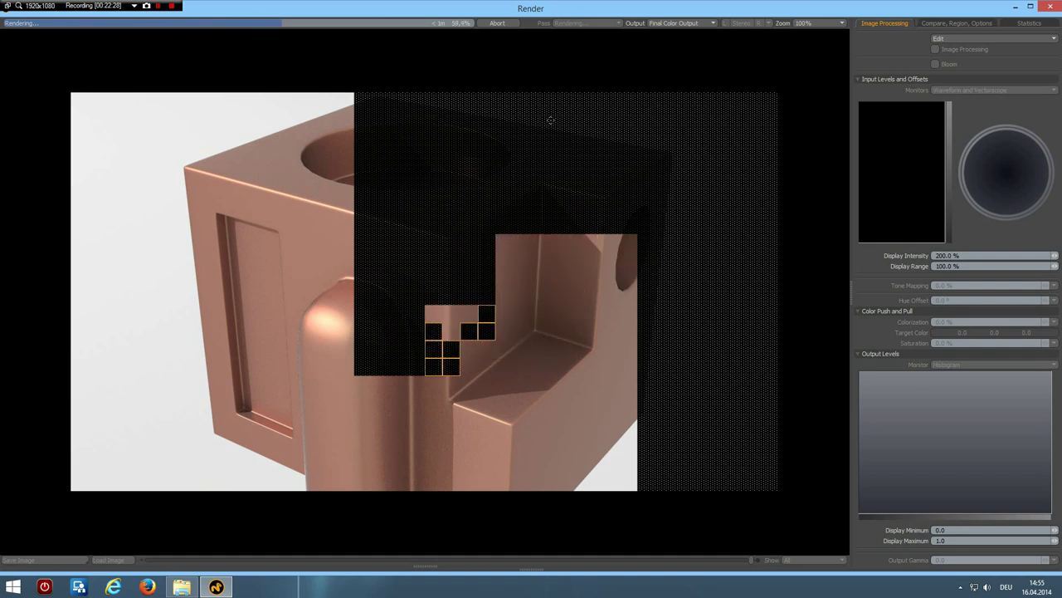
key("Escape")
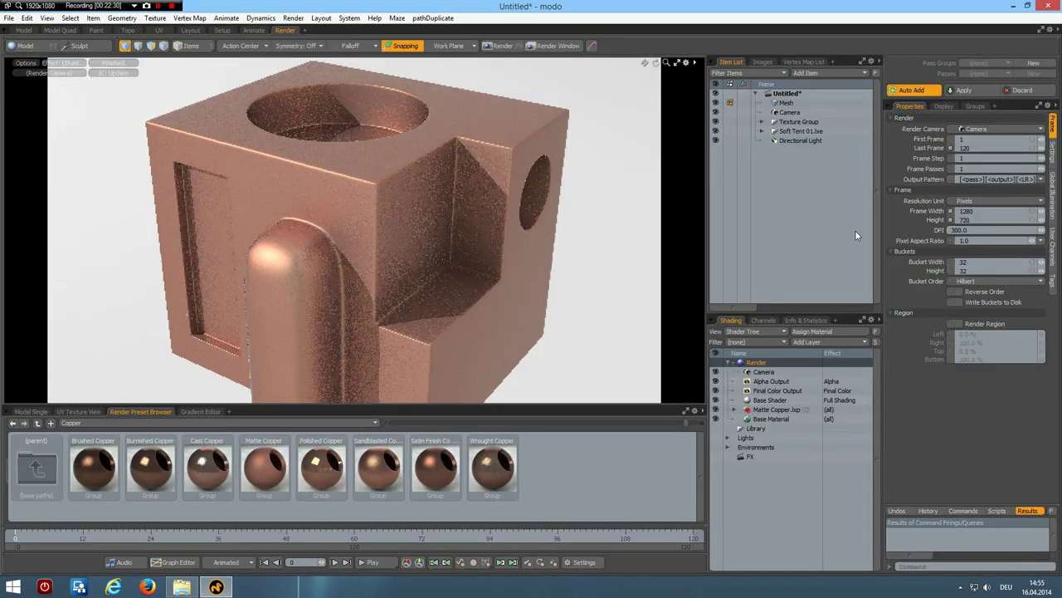
- Set the mesh's subdivision level and render level to 4 and render the frame again
left_click(786, 102)
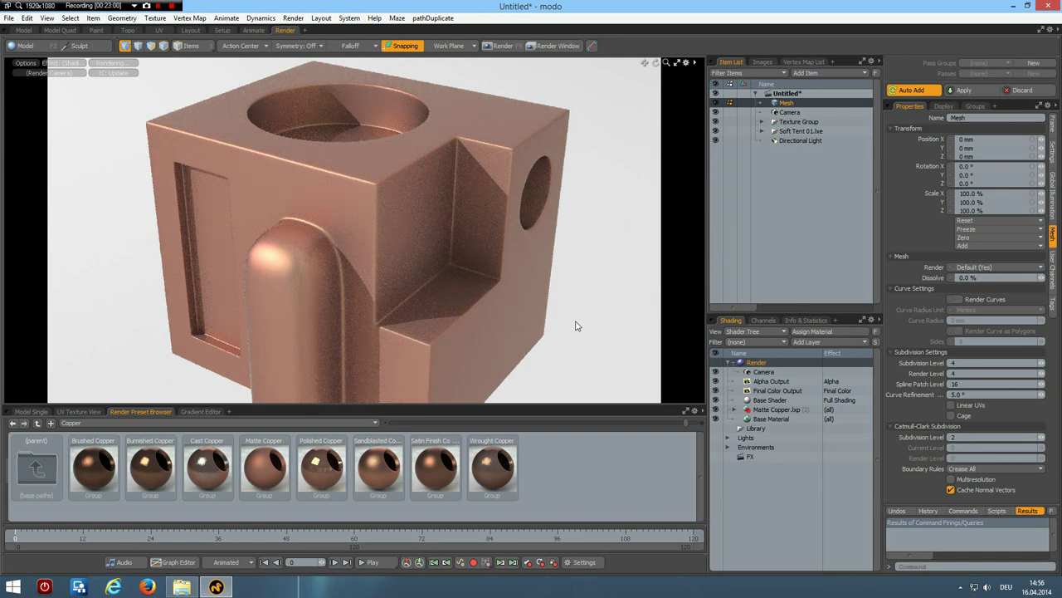
key("F9")
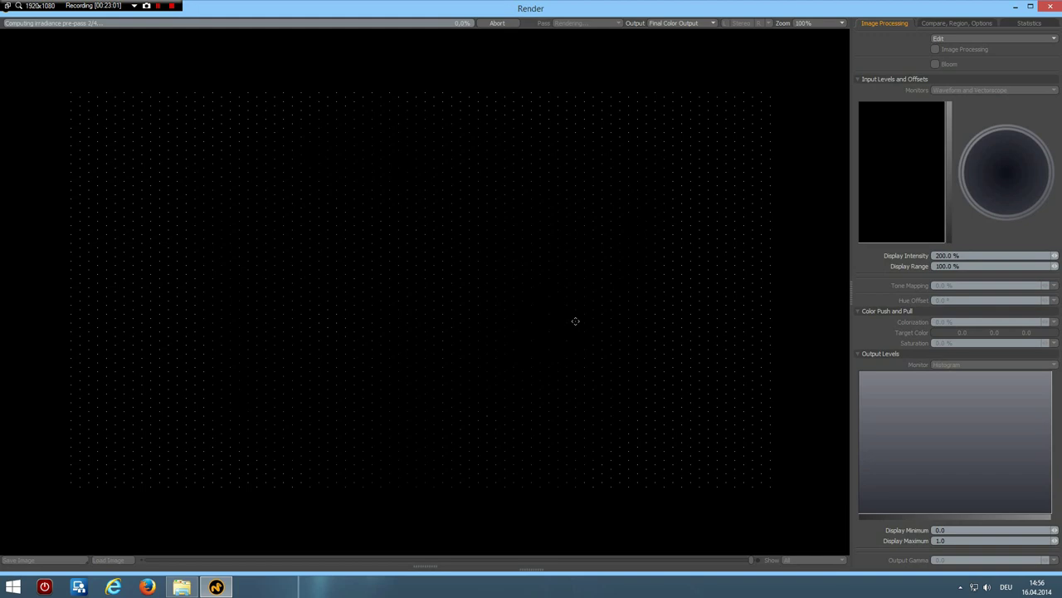